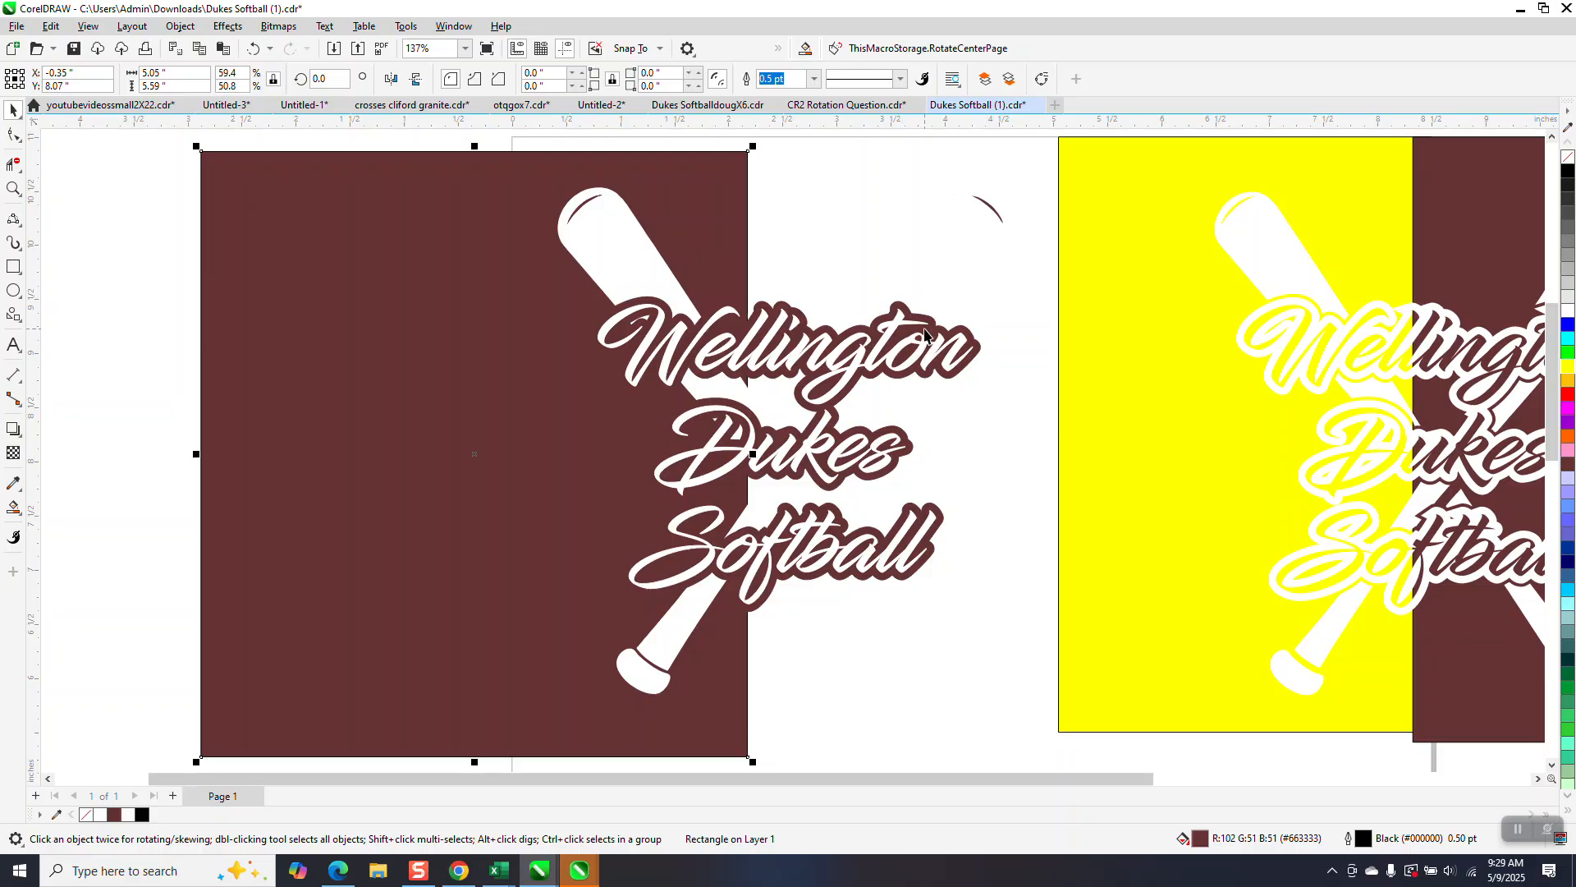
# - Try moving the yellow rectangle behind the left logo's right half and back beneath the right logo, and select the left logo's lettering
pyautogui.moveTo(1139, 354); pyautogui.dragTo(849, 371)
pyautogui.moveTo(990, 334); pyautogui.dragTo(1244, 320)
pyautogui.click(882, 345)
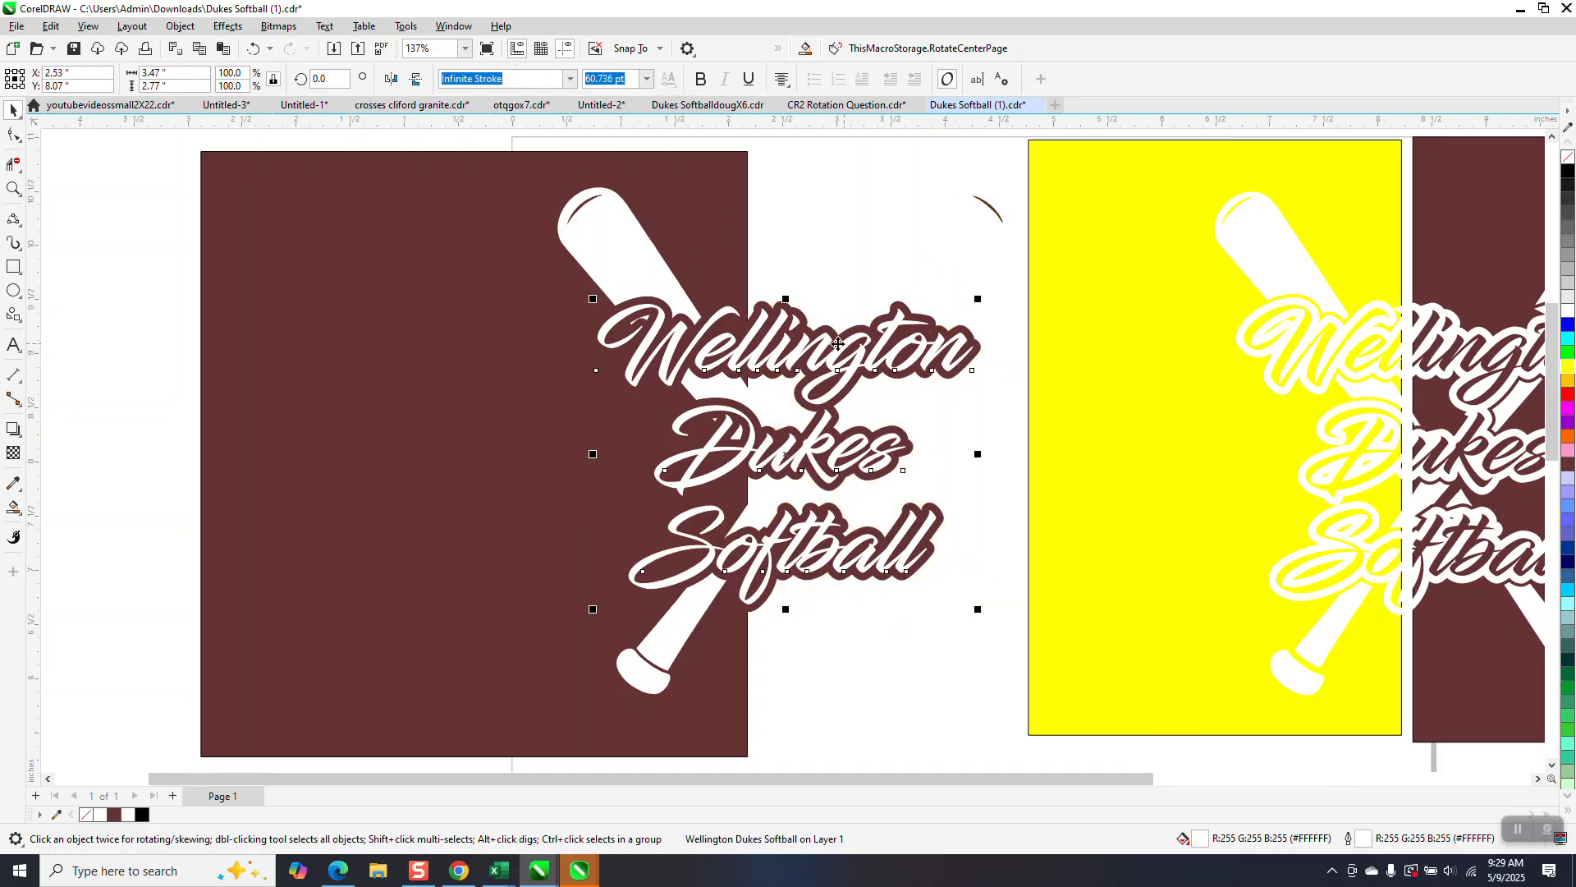
pyautogui.scroll(-1, 844, 344)
pyautogui.scroll(-2, 838, 341)
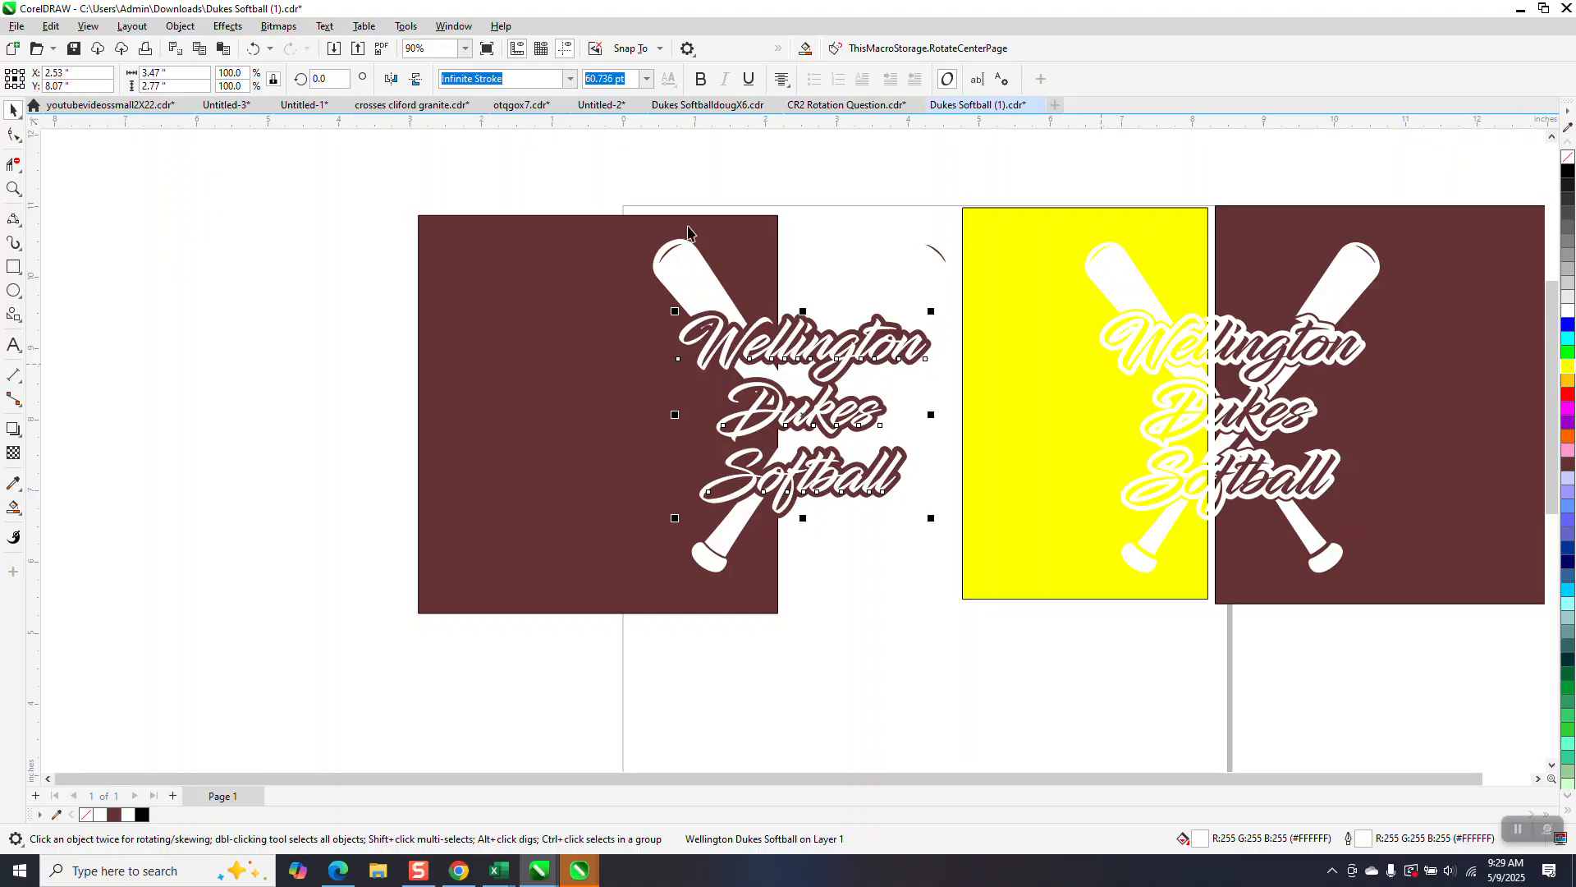
# - Fill the maroon rectangle behind the right-hand logo with blue
pyautogui.click(13, 189)
pyautogui.moveTo(1047, 217); pyautogui.dragTo(1416, 626)
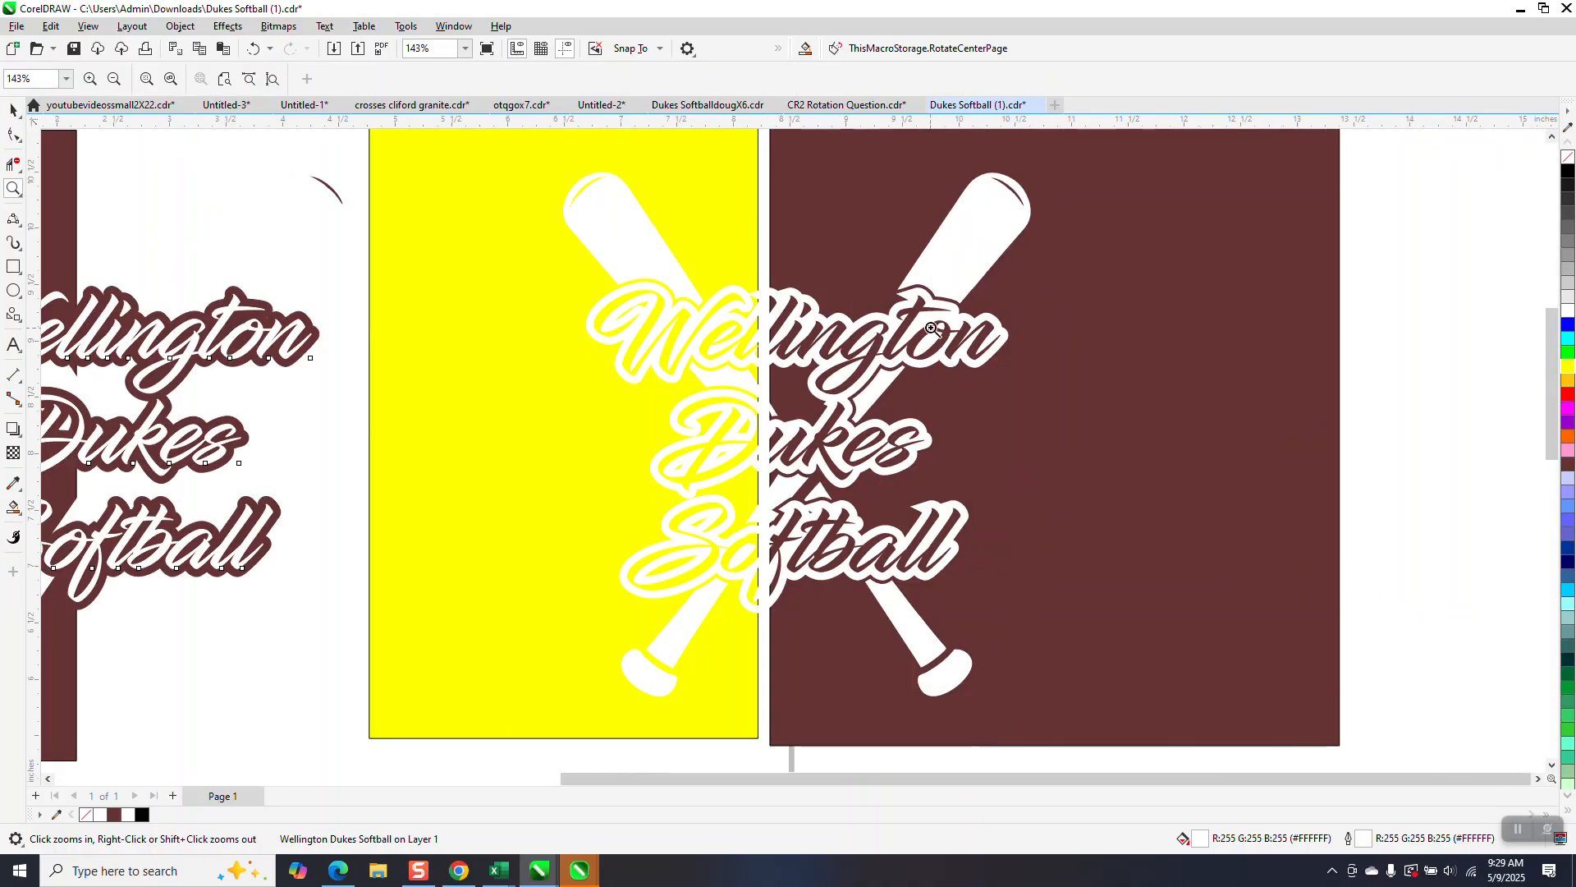
pyautogui.click(13, 109)
pyautogui.click(1120, 312)
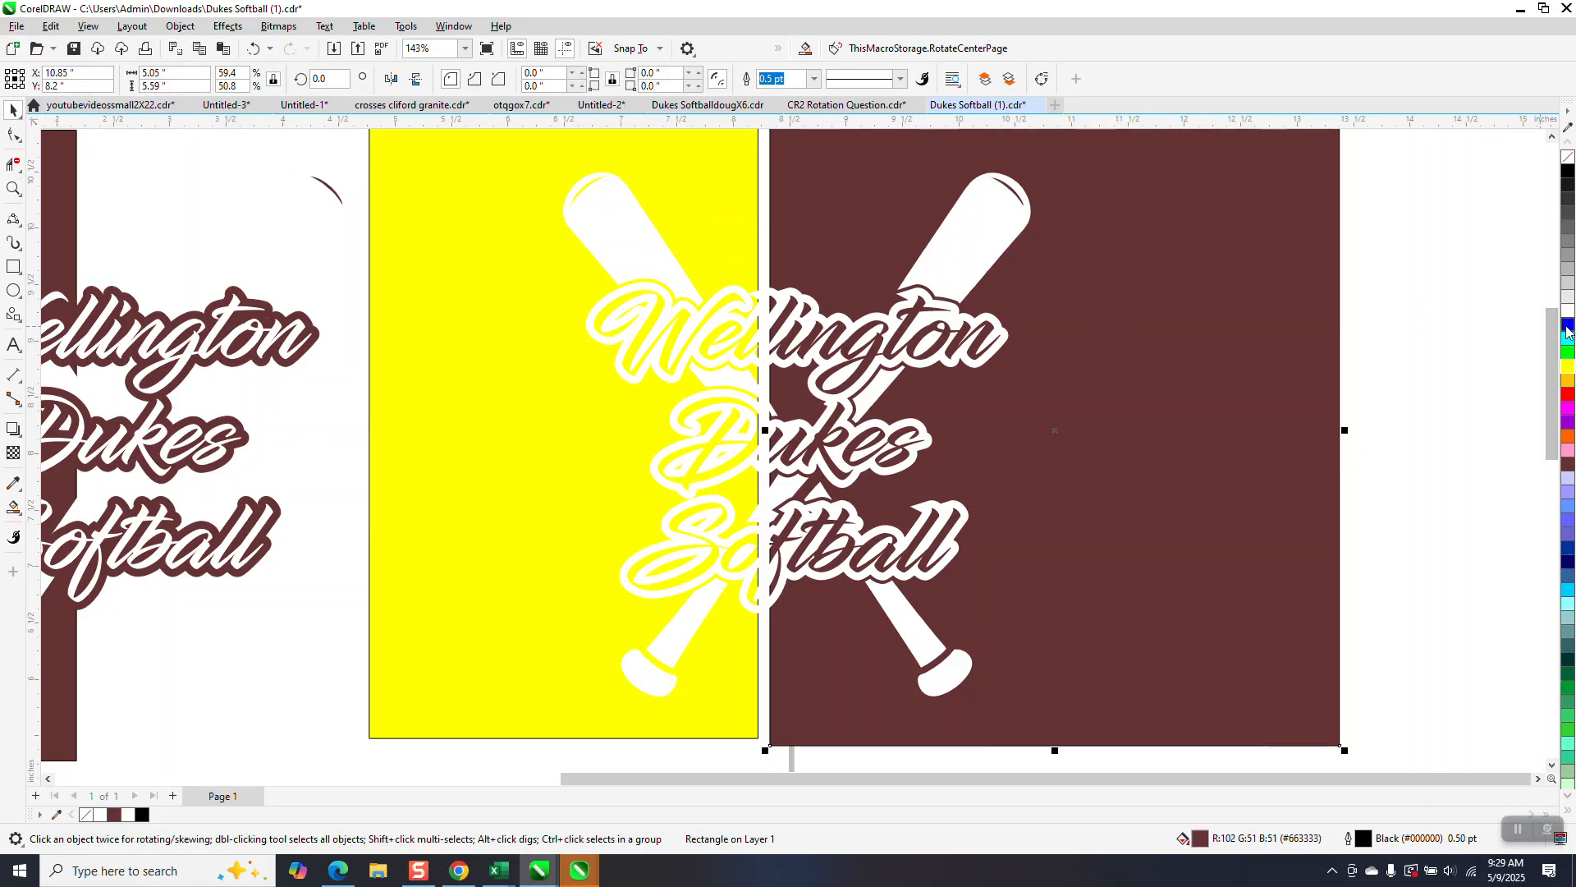
pyautogui.click(1568, 325)
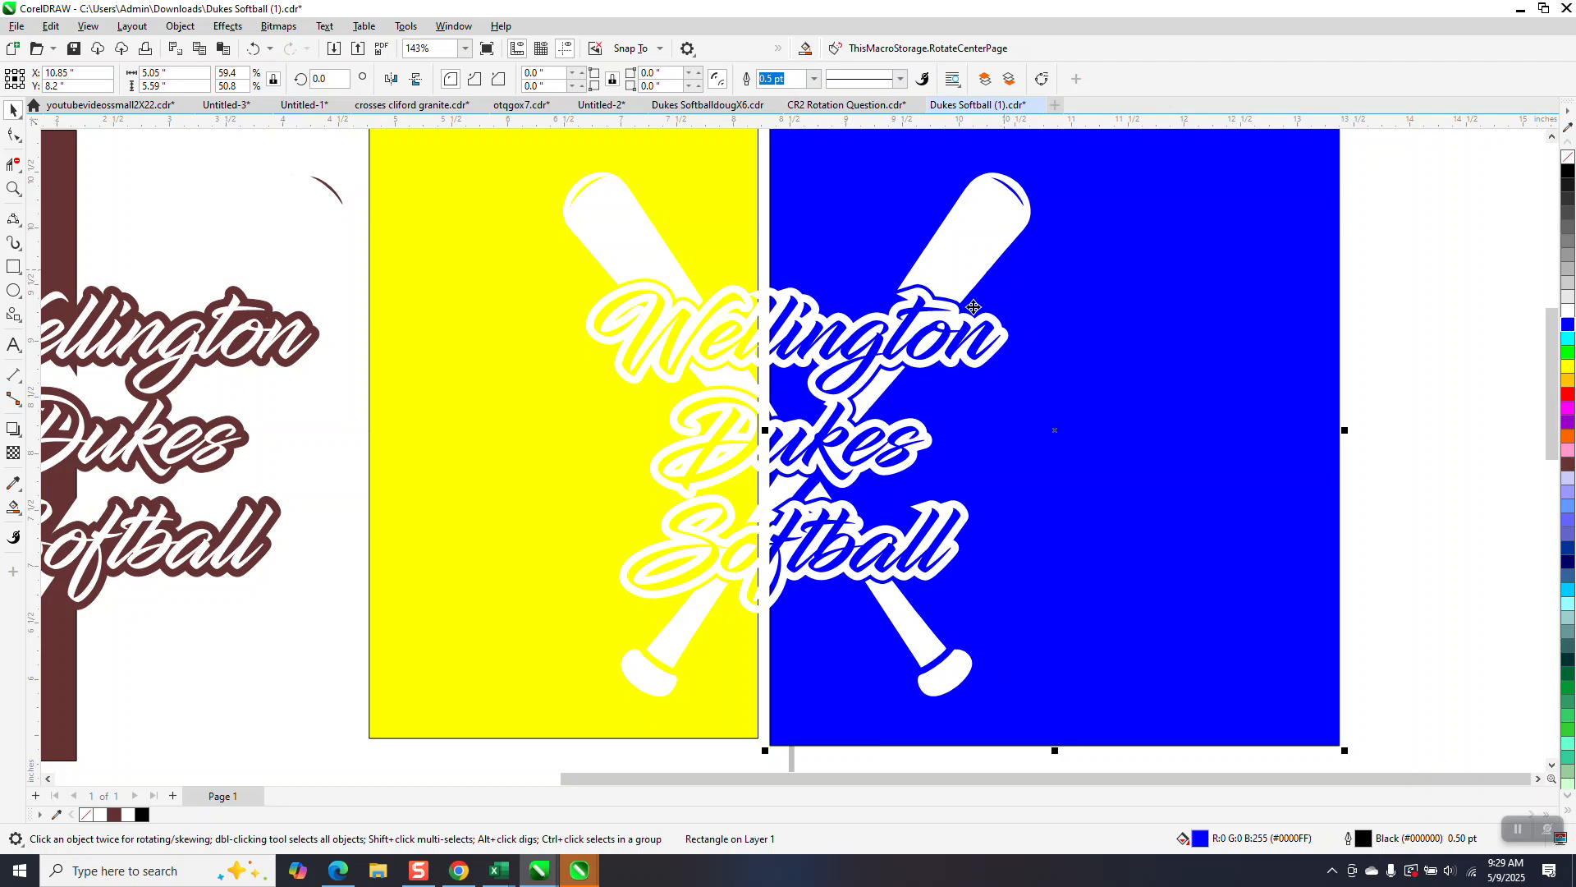
pyautogui.scroll(-2, 985, 320)
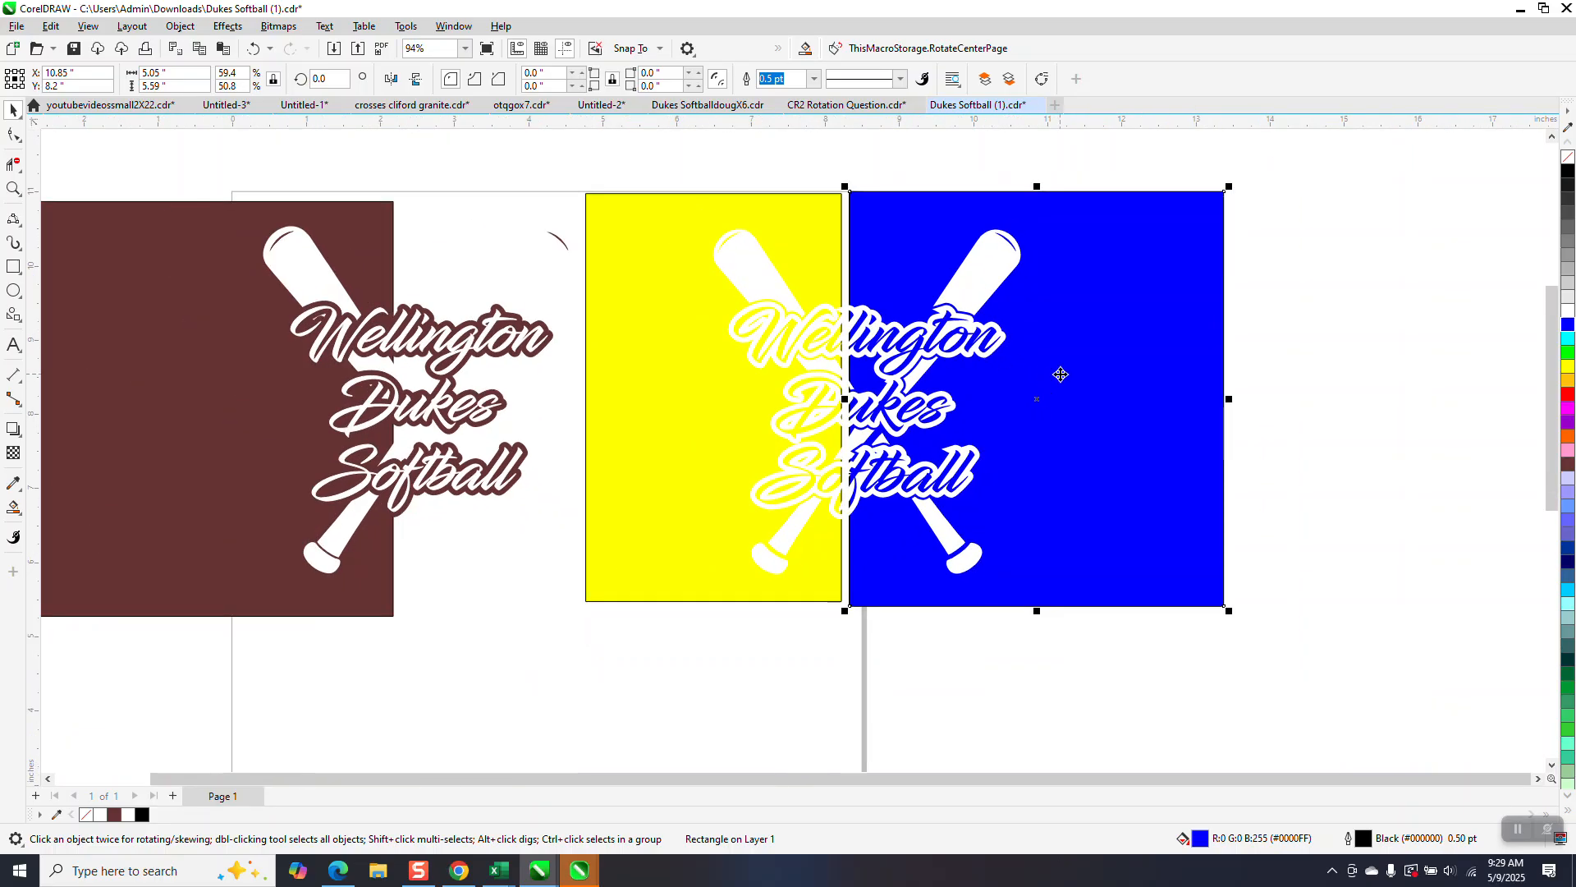
# - Undo the blue fill and both moves of the yellow rectangle
pyautogui.click(253, 50)
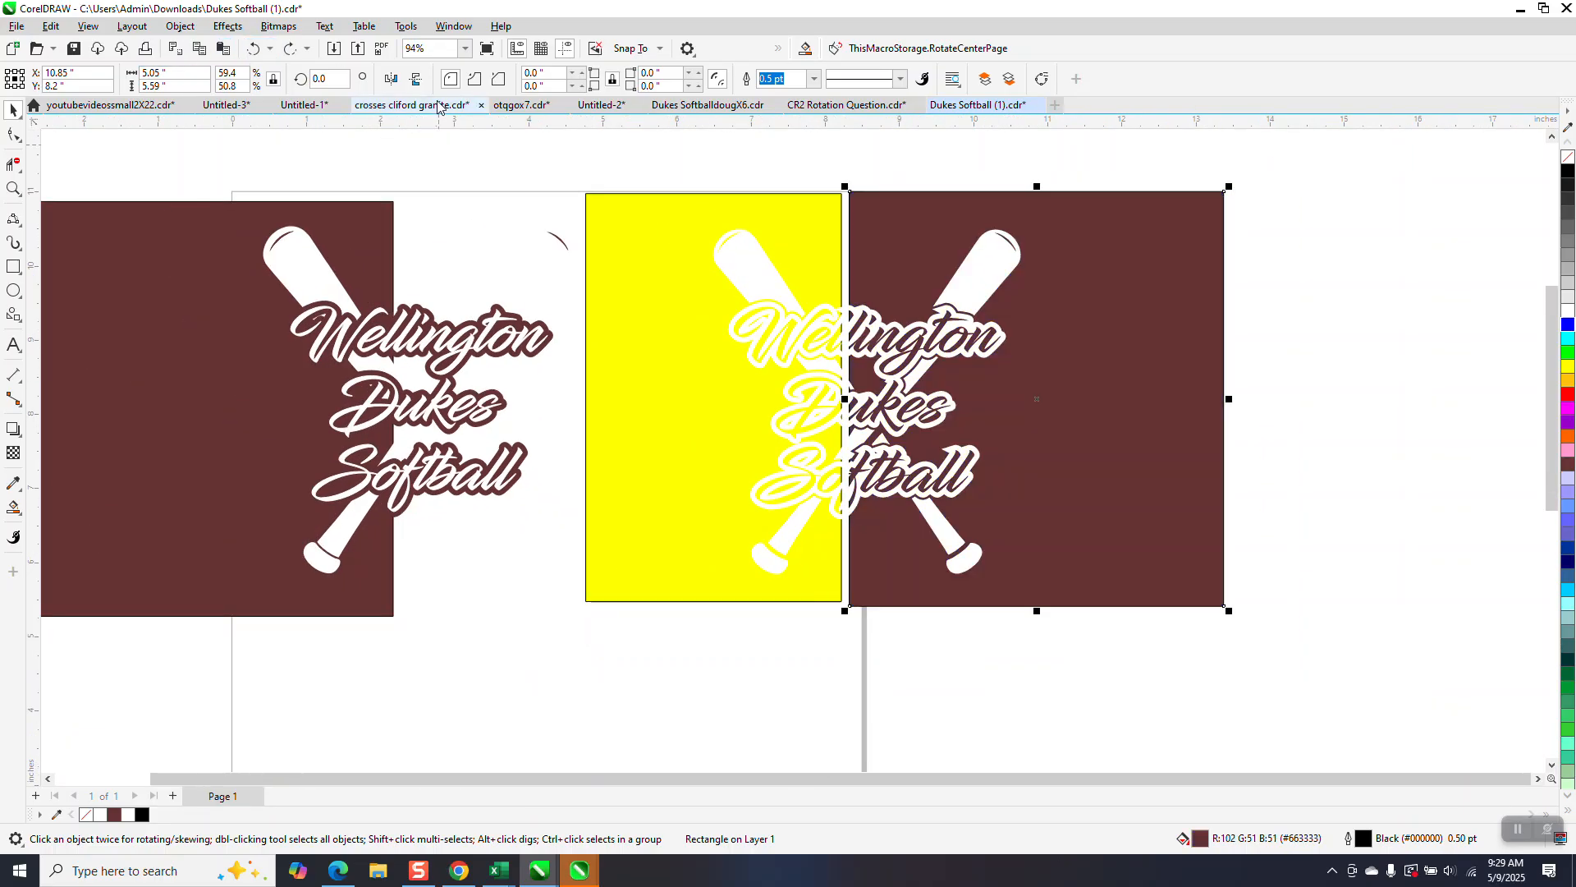
pyautogui.click(271, 50)
pyautogui.click(252, 50)
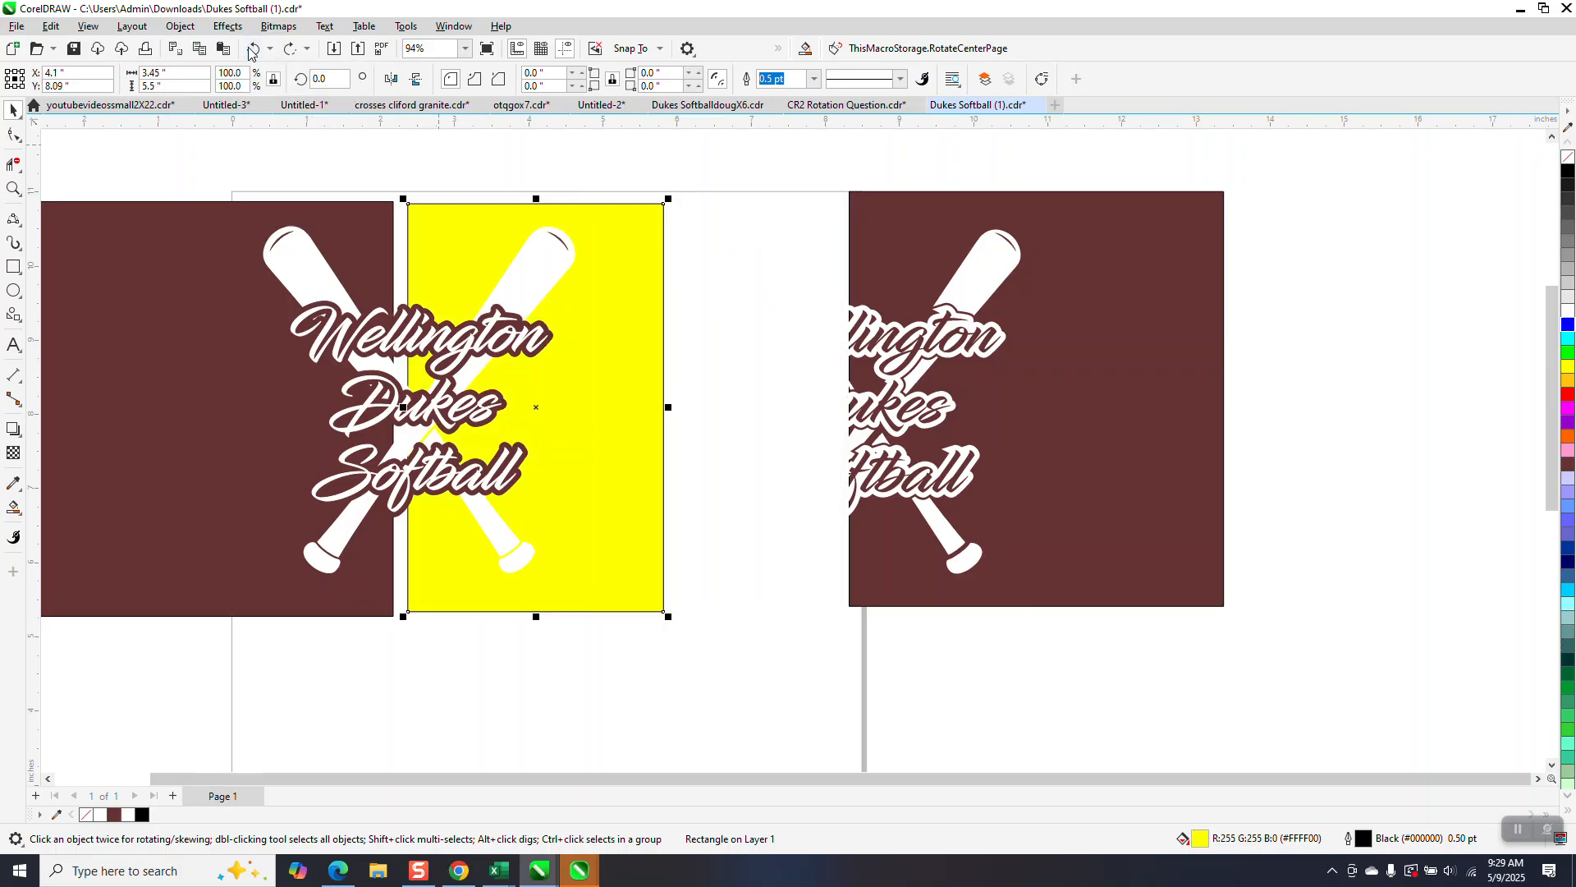
pyautogui.click(252, 50)
# - Move the left logo's maroon rectangle to the empty area beyond the right logo, and widen the yellow rectangle leftward to about 8.87 in
pyautogui.scroll(-1, 465, 237)
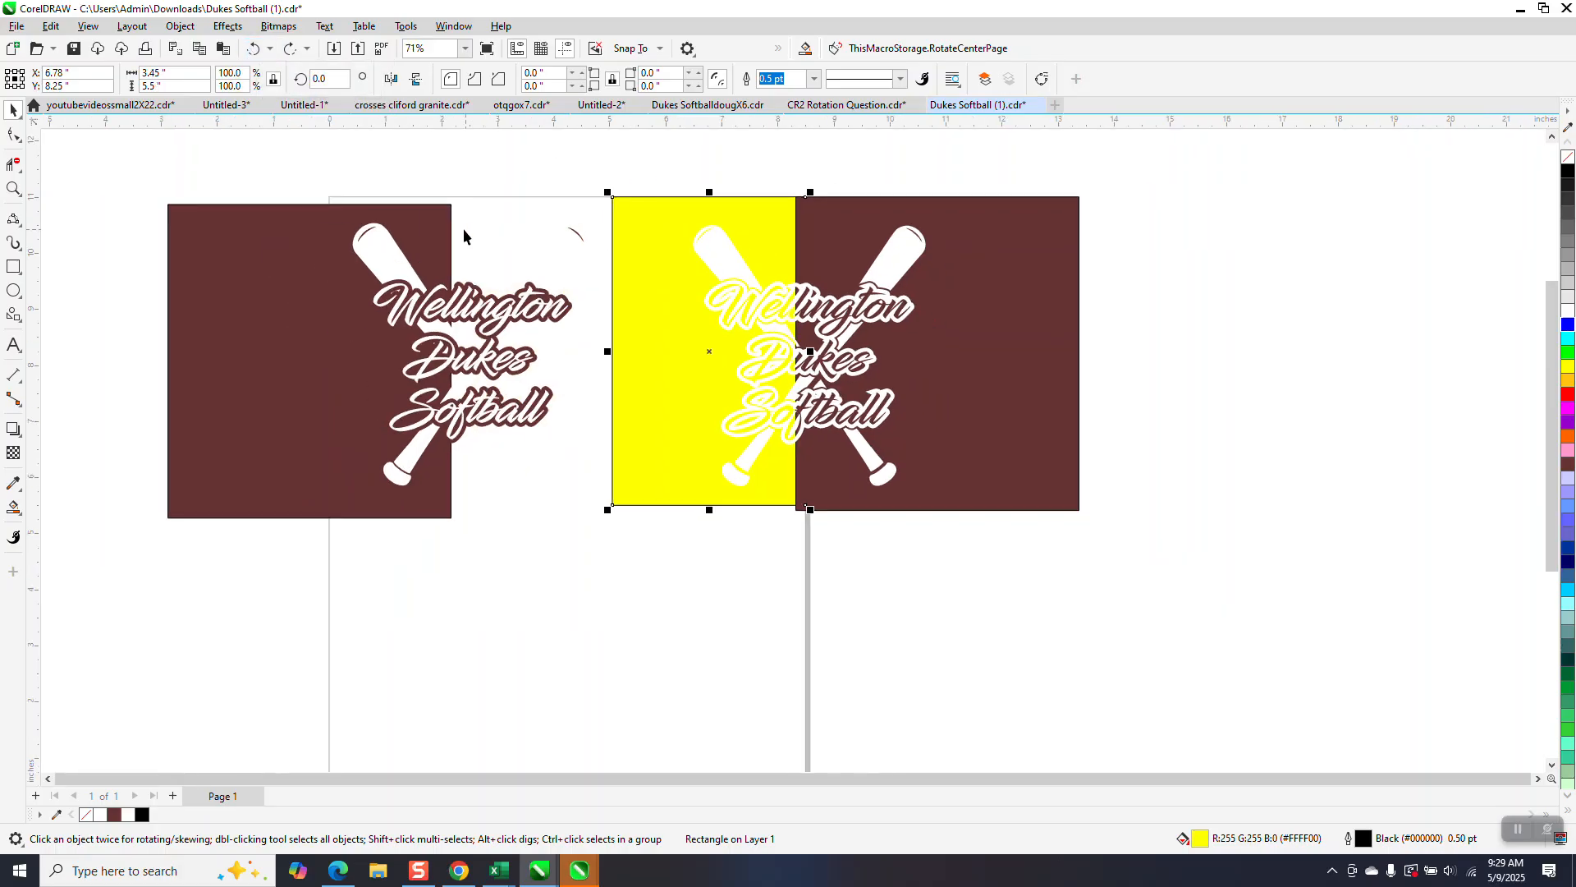
pyautogui.moveTo(428, 220); pyautogui.dragTo(1380, 207)
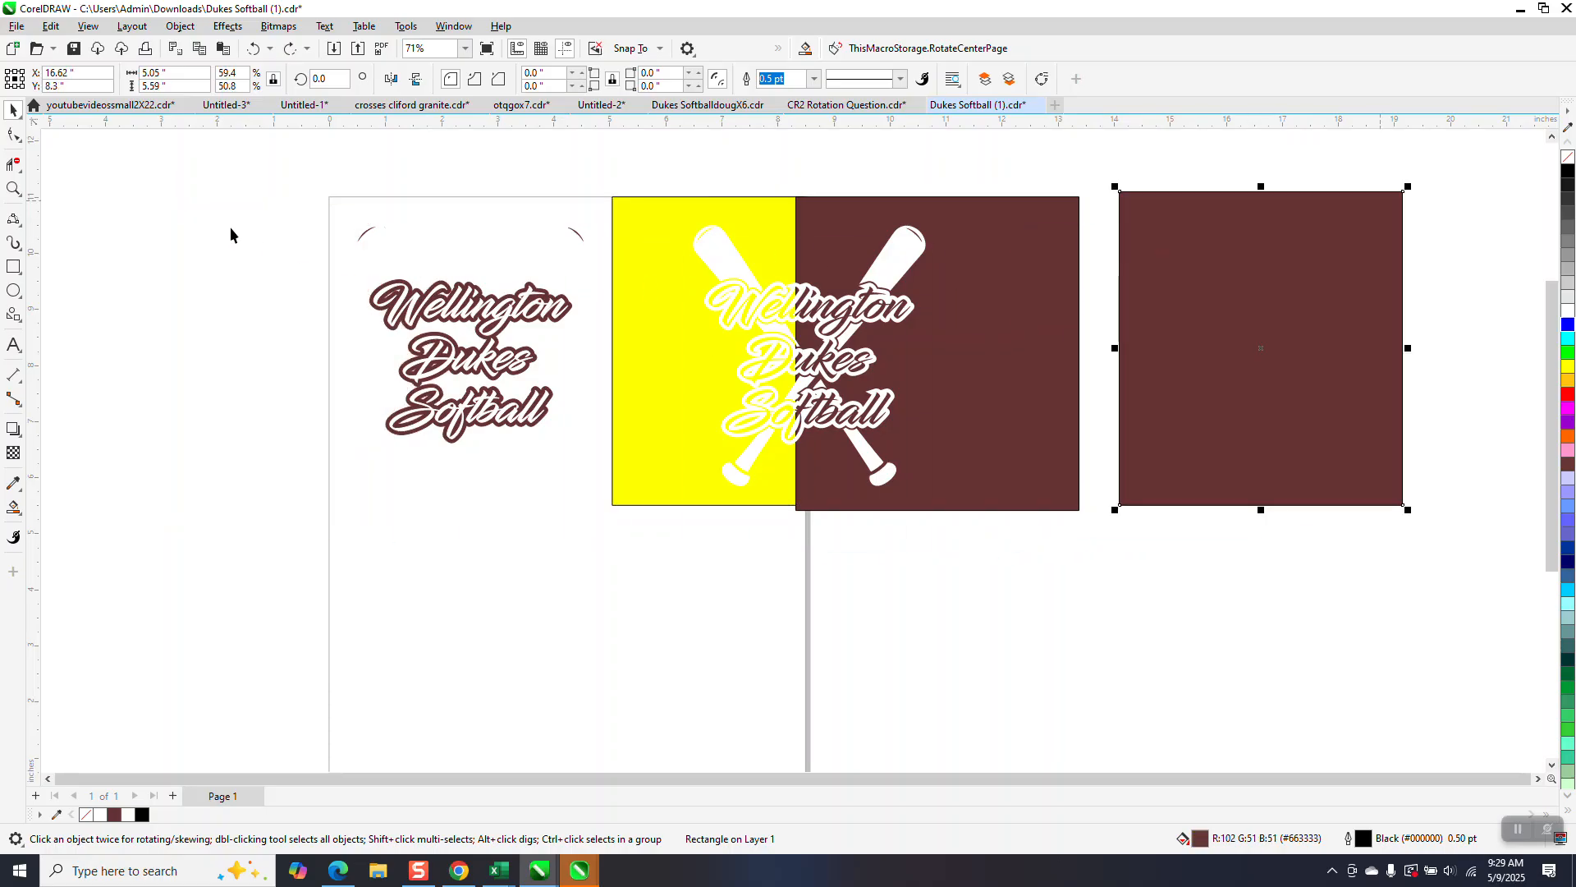
pyautogui.click(647, 342)
pyautogui.moveTo(648, 341); pyautogui.dragTo(306, 353)
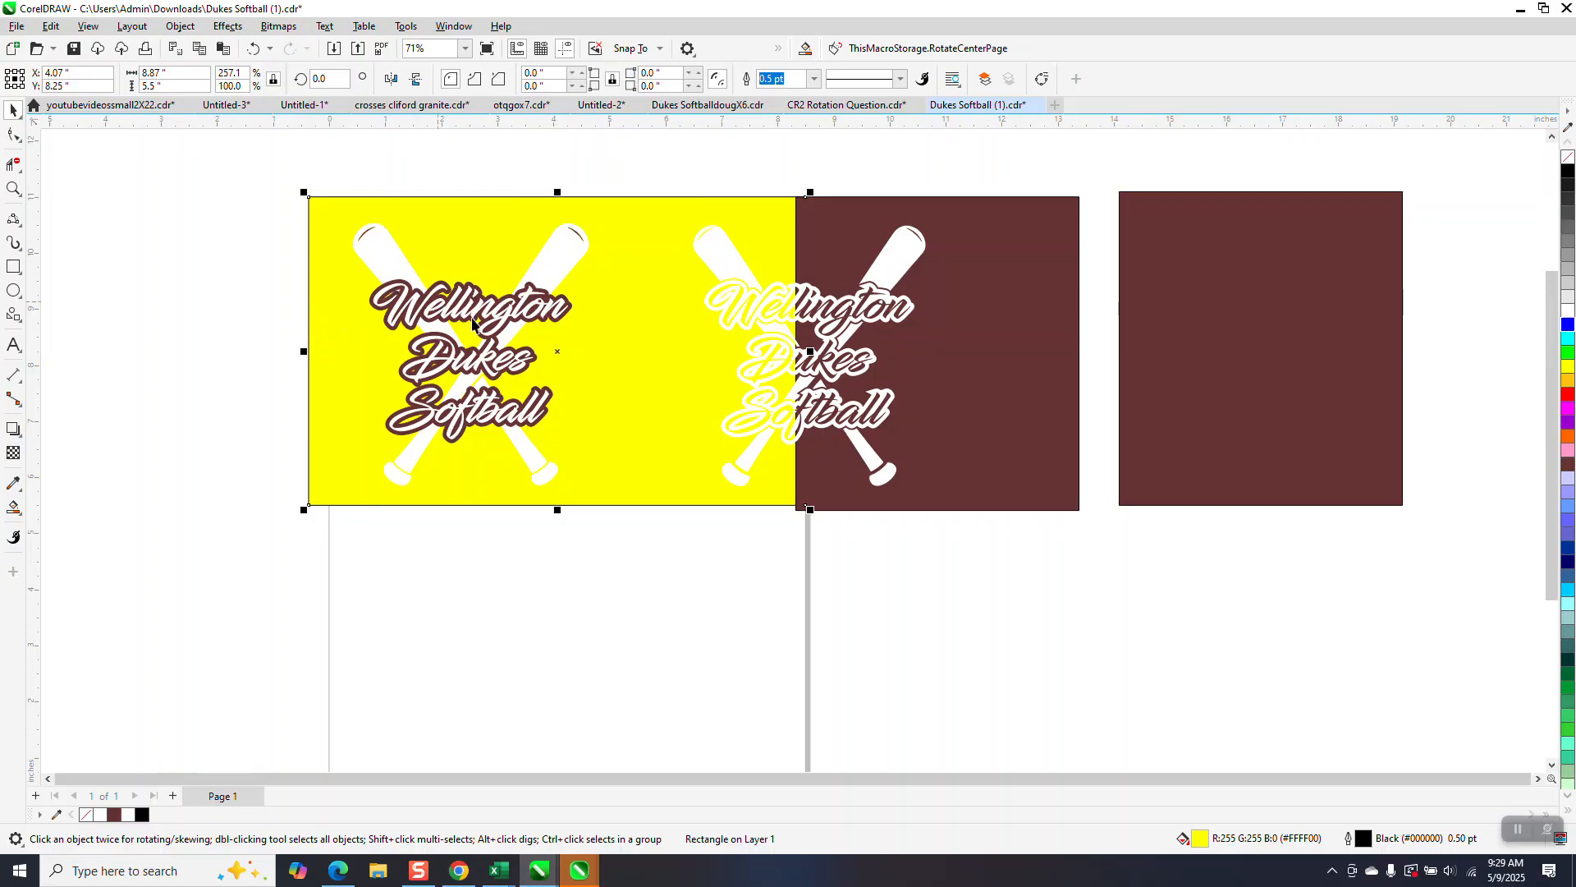
# - Ungroup the crossed-bats Wellington Dukes Softball logo that sits entirely on the yellow rectangle
pyautogui.scroll(-1, 464, 322)
pyautogui.press('z')
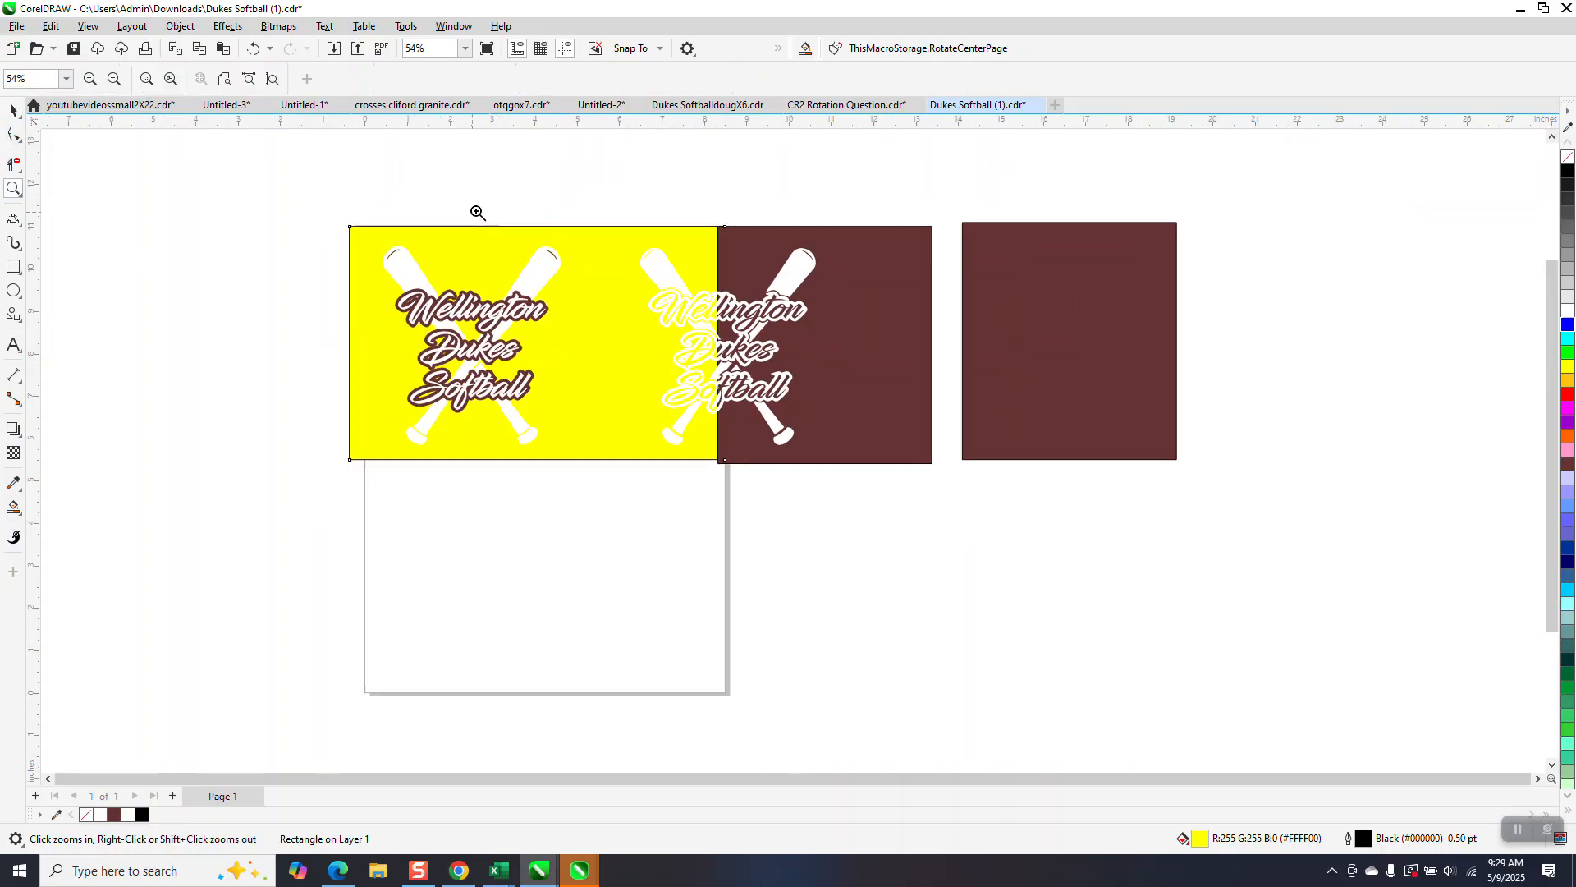
pyautogui.moveTo(402, 236); pyautogui.dragTo(713, 456)
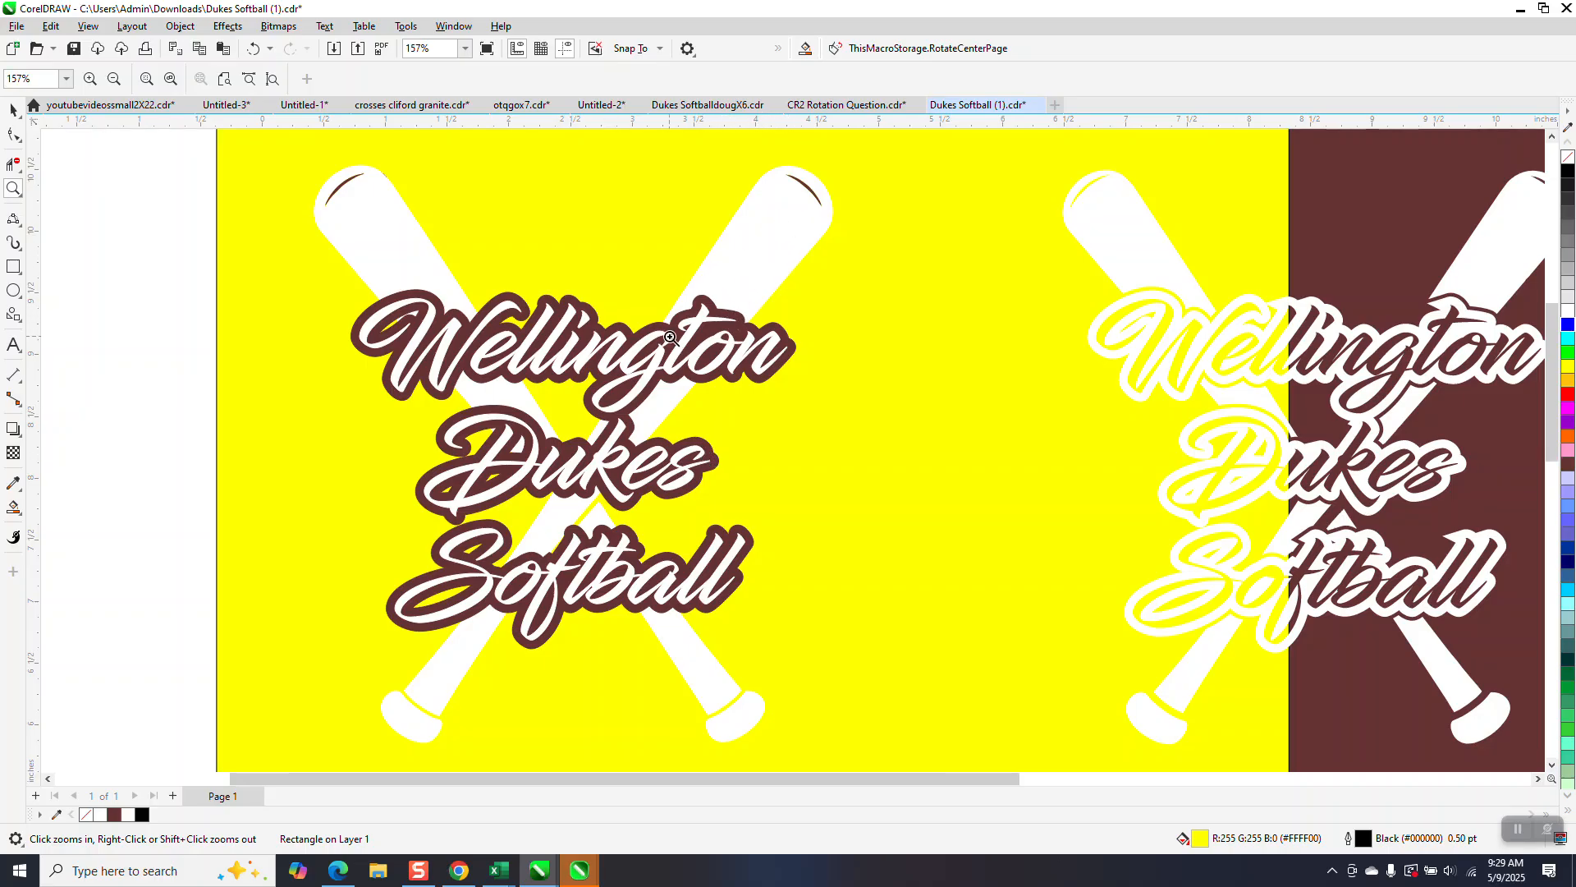
pyautogui.scroll(-1, 657, 345)
pyautogui.click(13, 109)
pyautogui.click(371, 231)
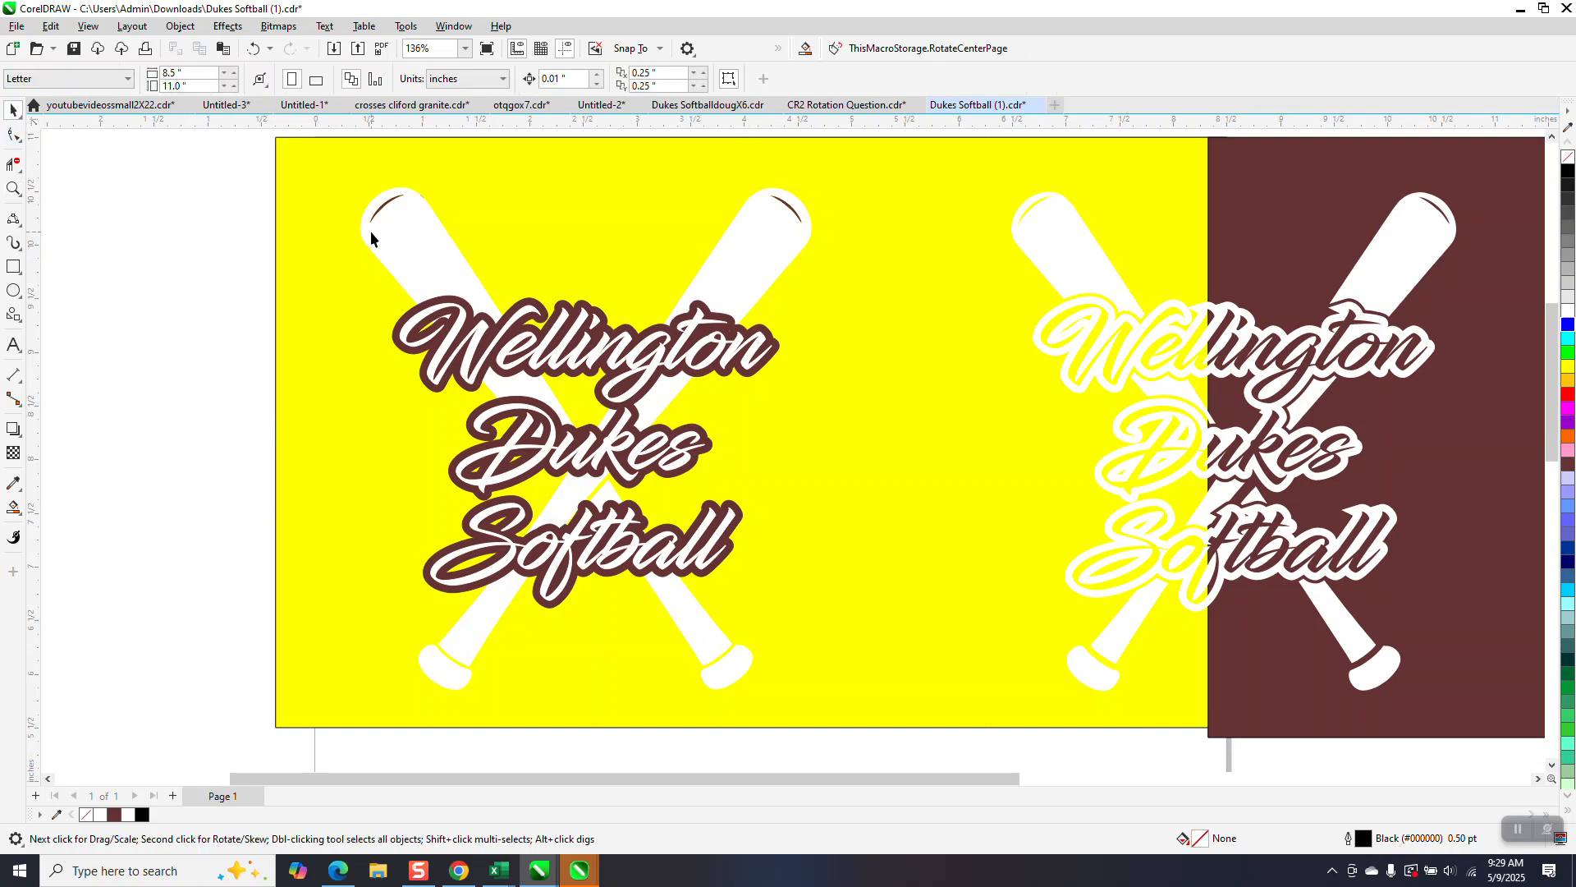
pyautogui.click(180, 25)
pyautogui.moveTo(219, 304)
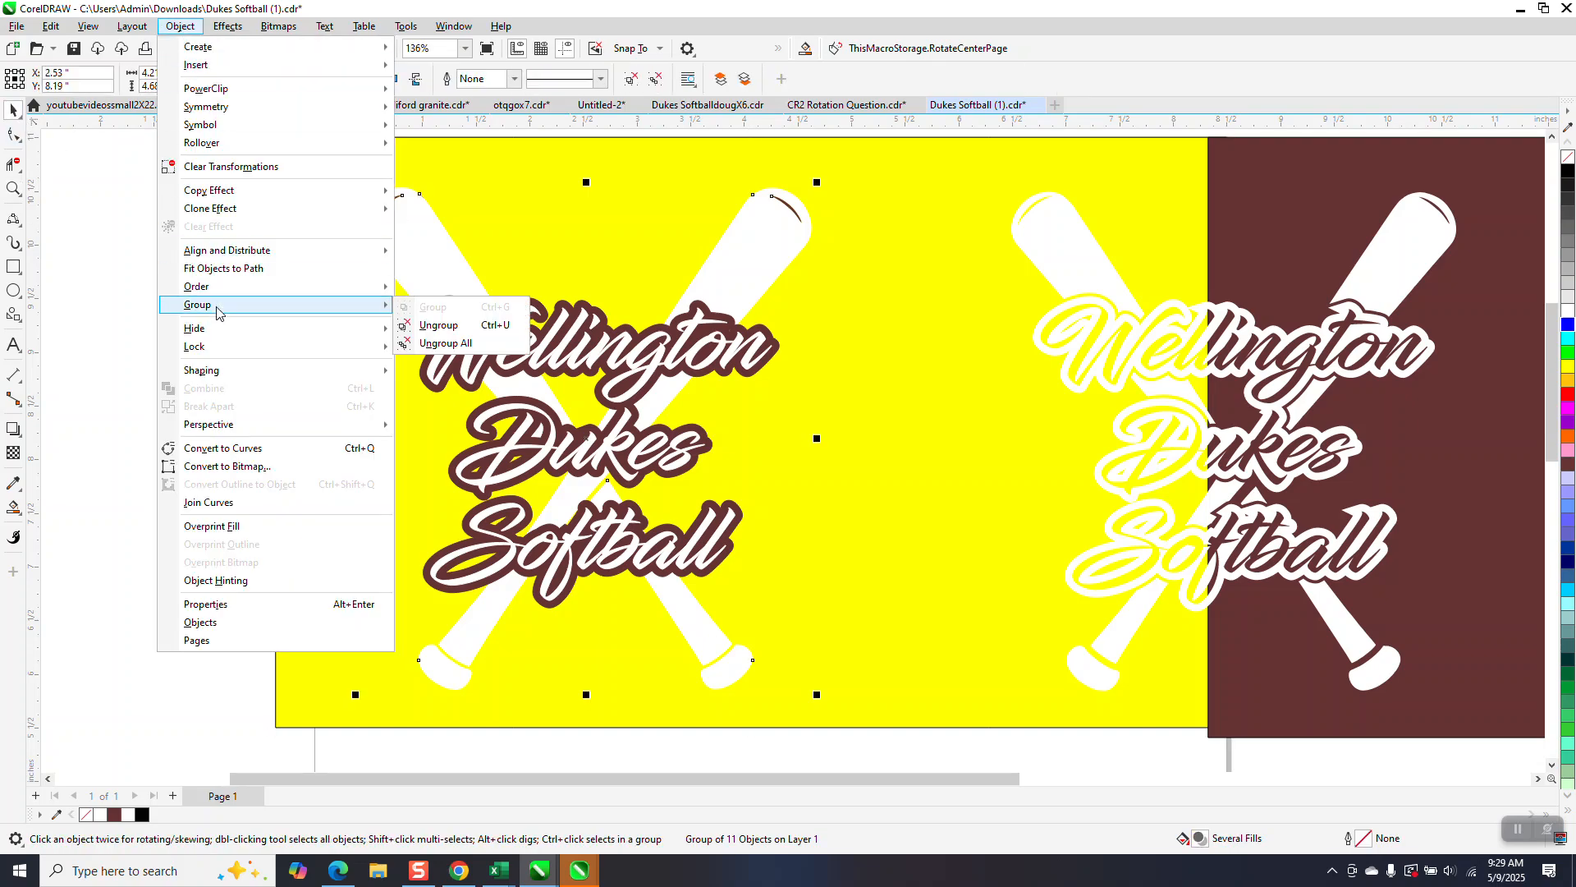
pyautogui.click(431, 322)
# - Set the document's nudge distance to 4 in and both duplicate distances to 0 in
pyautogui.click(292, 189)
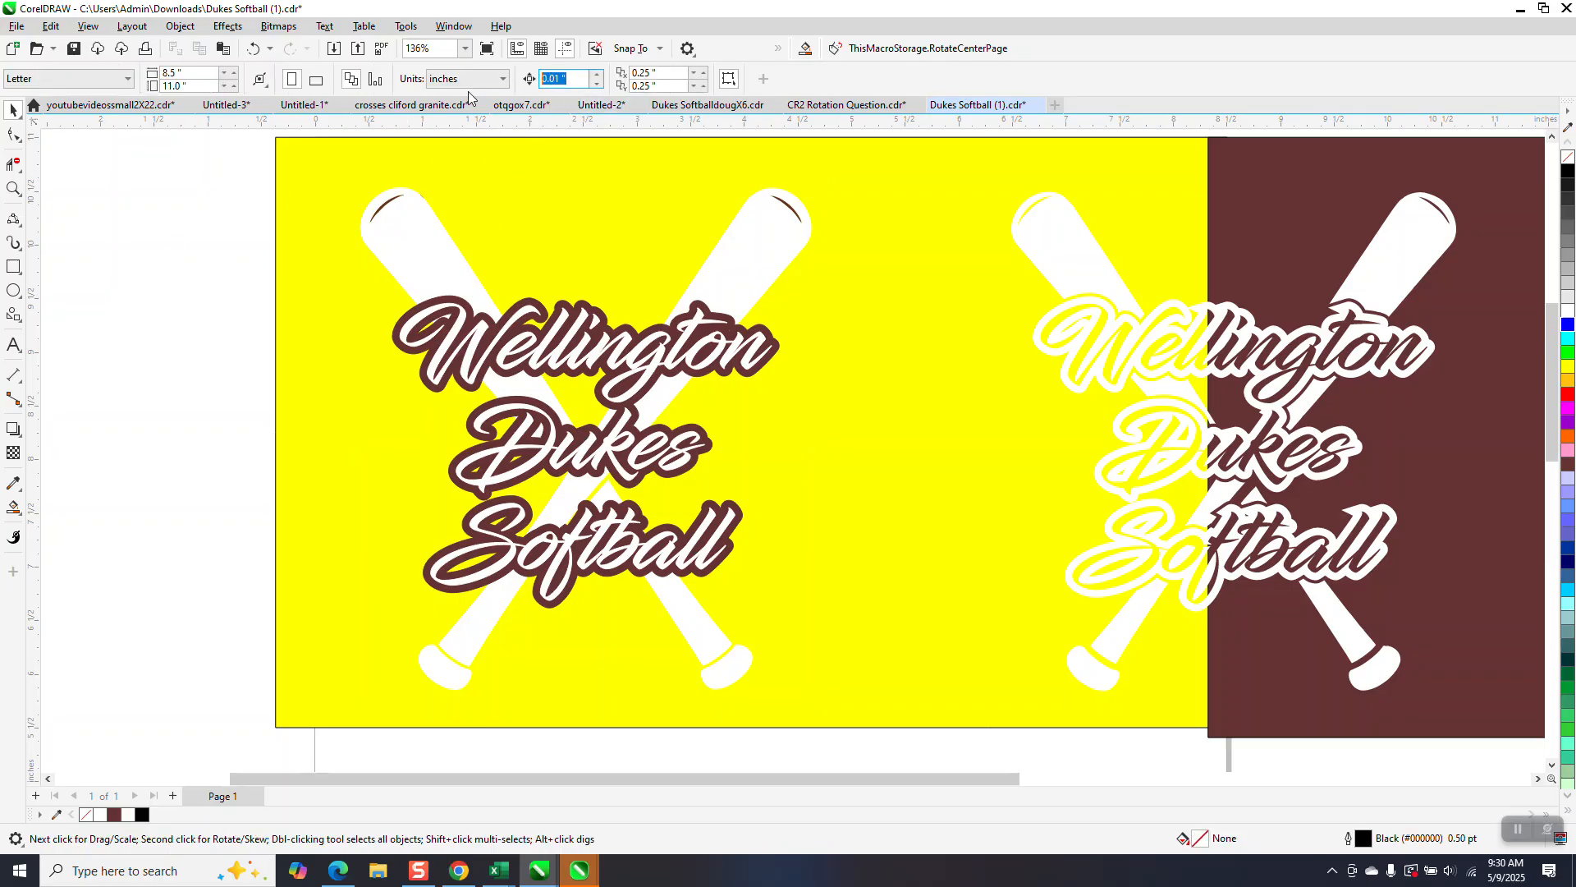
pyautogui.write('4')
pyautogui.press('Tab')
pyautogui.write('0')
pyautogui.press('Tab')
pyautogui.write('0')
pyautogui.press('Tab')
# - Widen the yellow rectangle further to the left, to about 12.51 in, making room beside the lettering
pyautogui.scroll(-1, 774, 222)
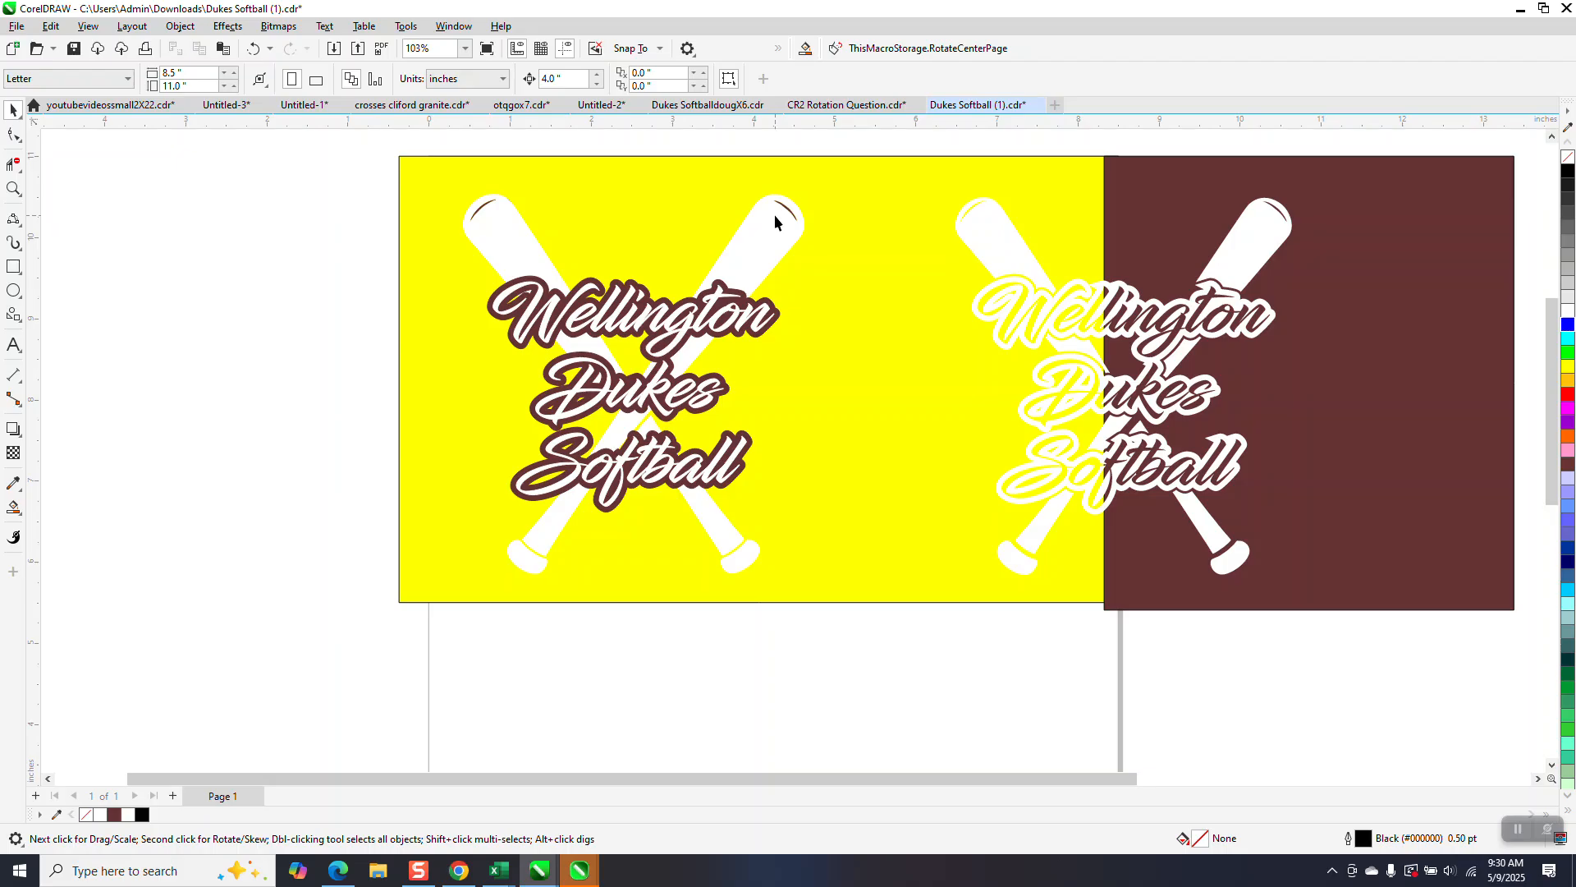
pyautogui.click(427, 332)
pyautogui.moveTo(391, 377); pyautogui.dragTo(99, 378)
# - Move the white bat bodies, lower handle piece and both knobs of the ungrouped logo 4 in left of the lettering
pyautogui.click(513, 240)
pyautogui.hotkey('shift', 'Left')
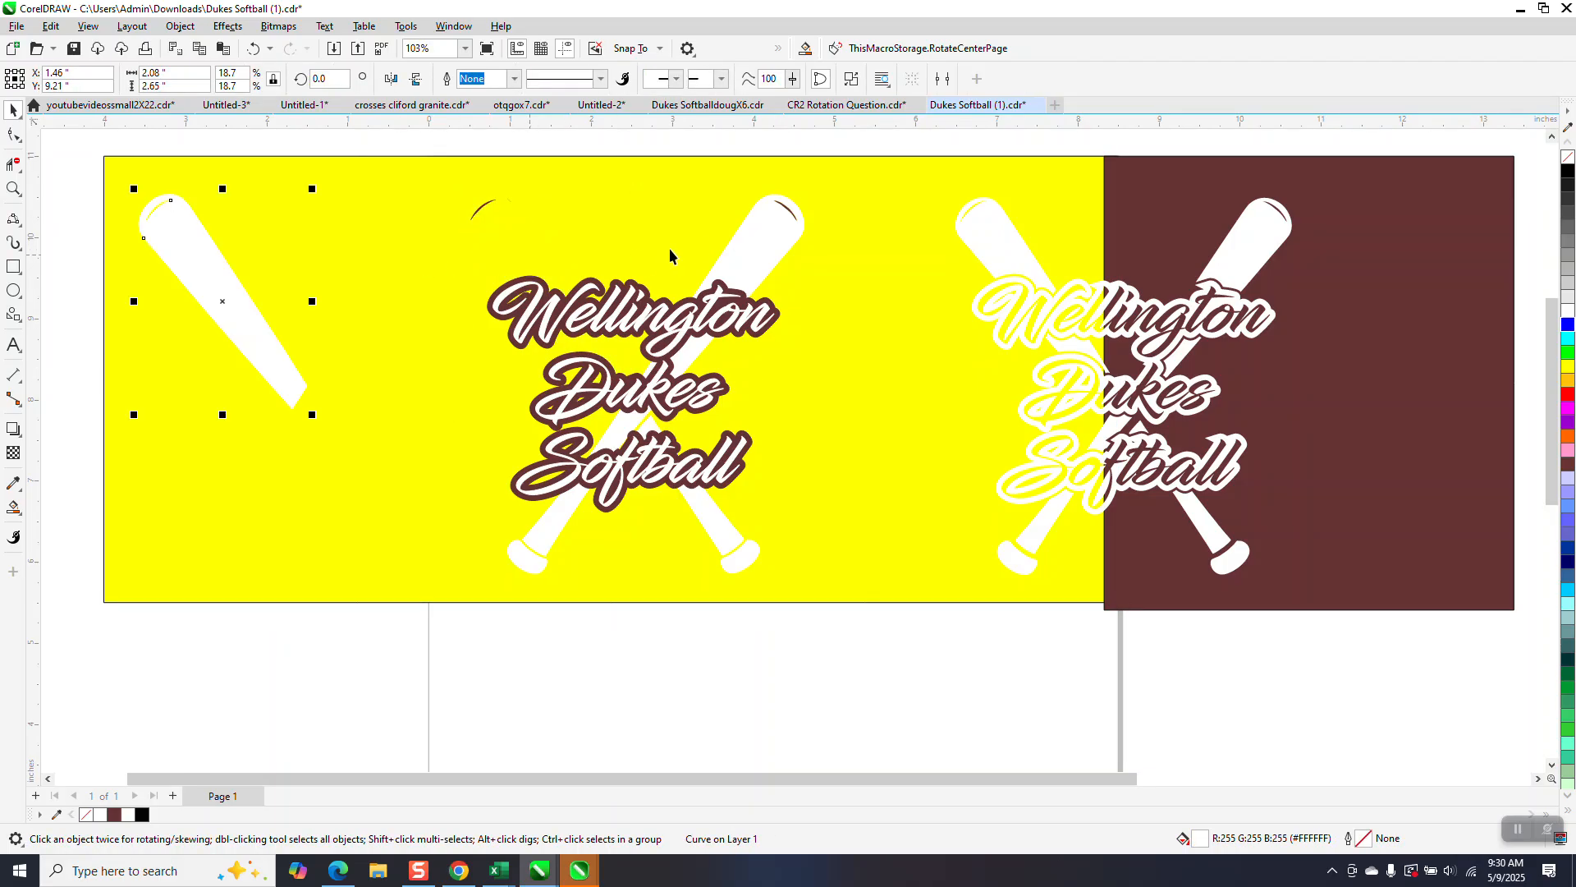
pyautogui.click(747, 241)
pyautogui.hotkey('shift', 'Left')
pyautogui.click(710, 521)
pyautogui.hotkey('shift', 'Left')
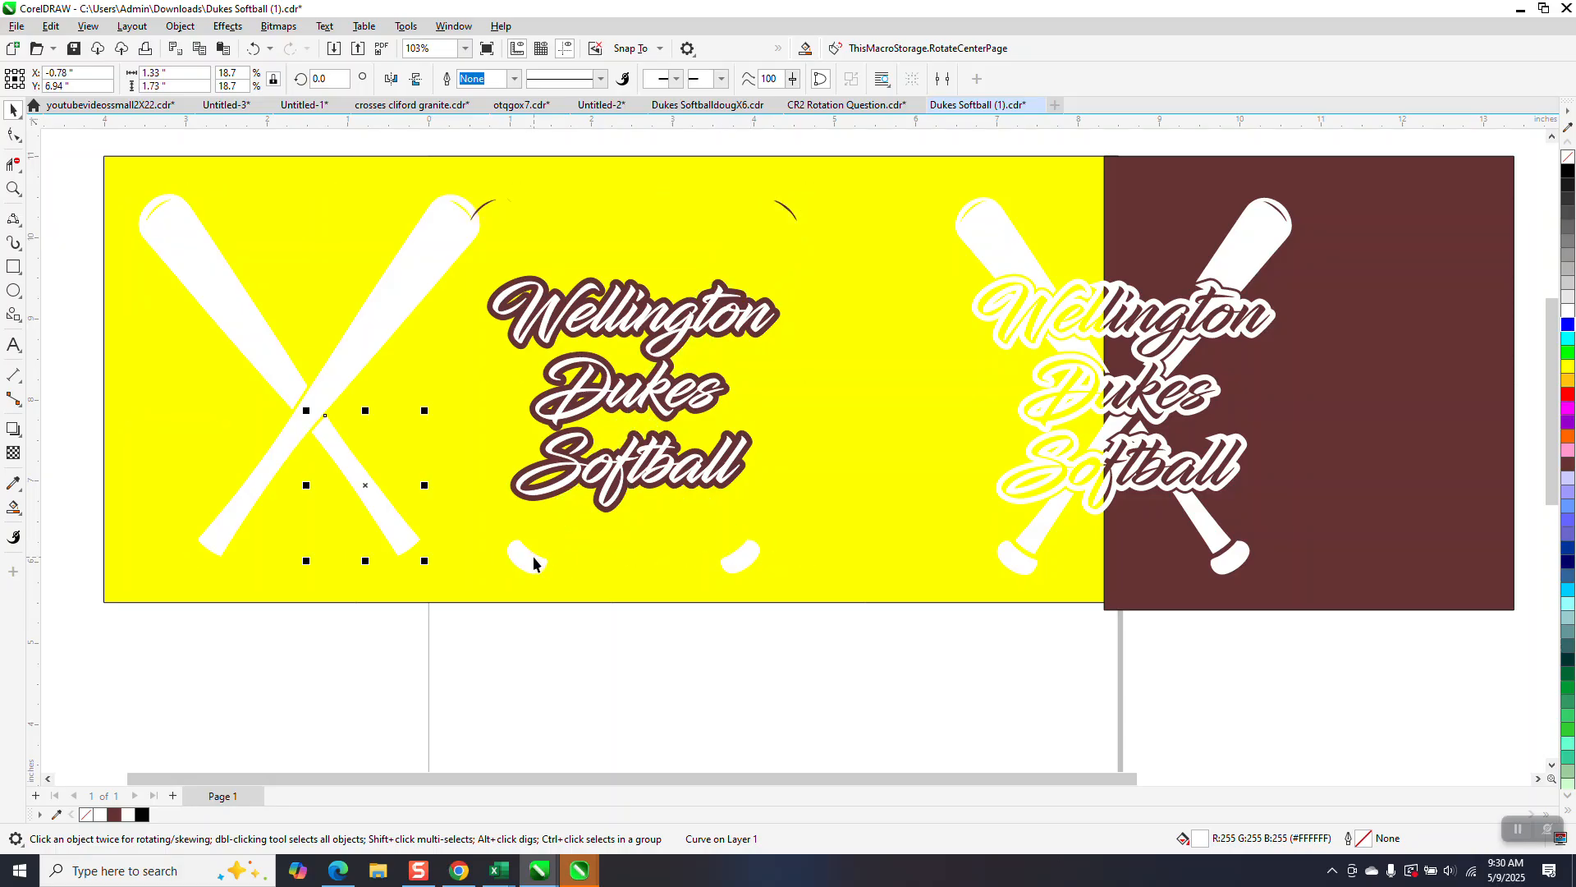
pyautogui.click(530, 561)
pyautogui.hotkey('shift', 'Left')
pyautogui.click(737, 558)
pyautogui.hotkey('shift', 'Left')
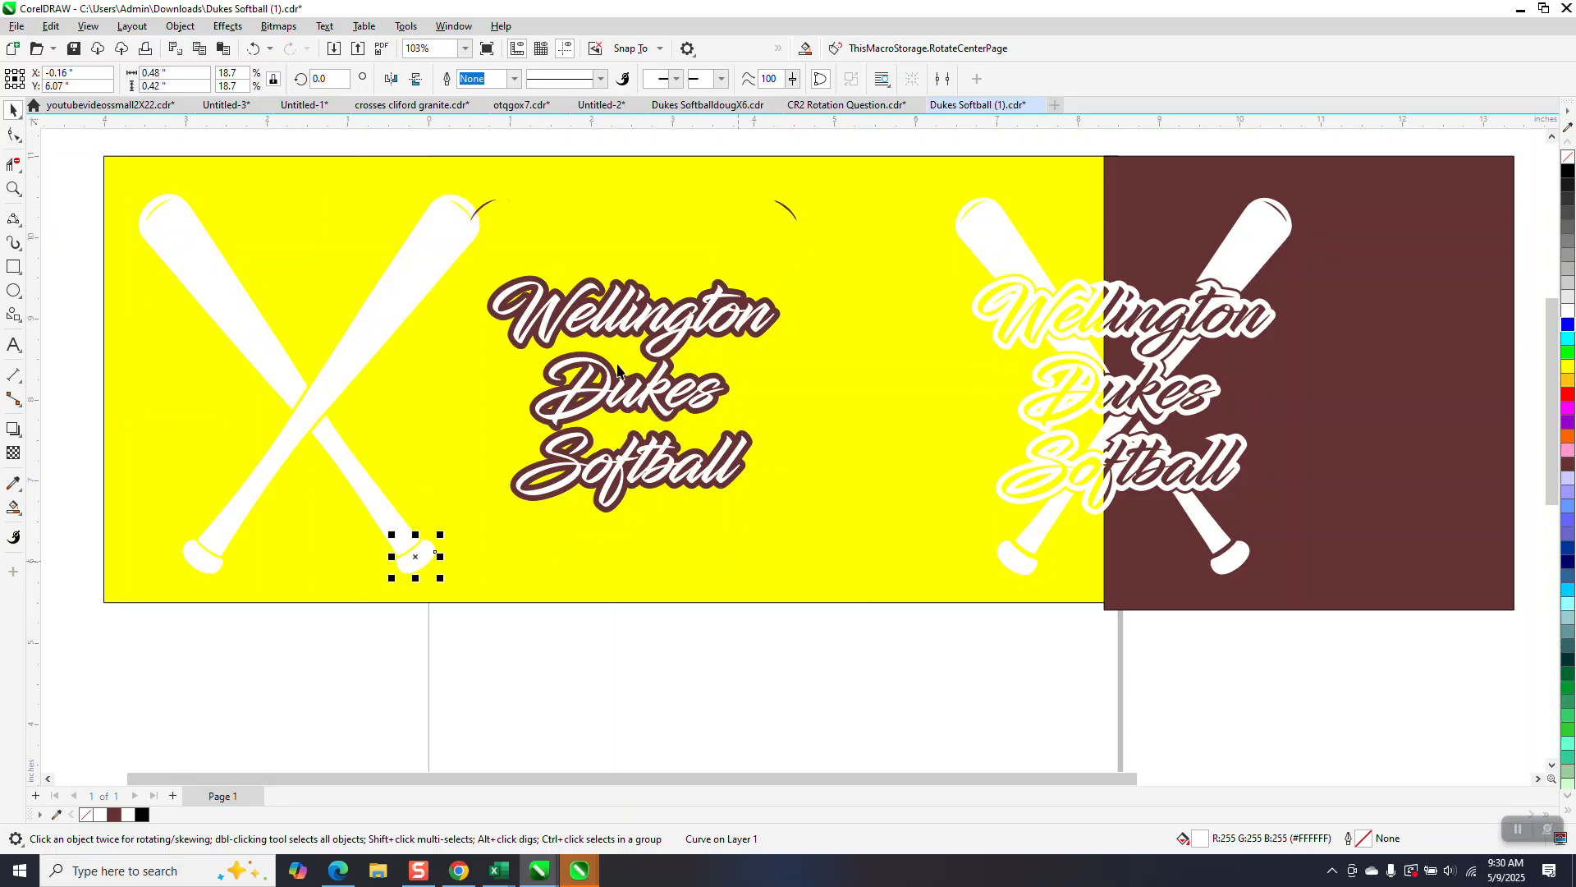
pyautogui.click(492, 200)
pyautogui.hotkey('shift', 'Left')
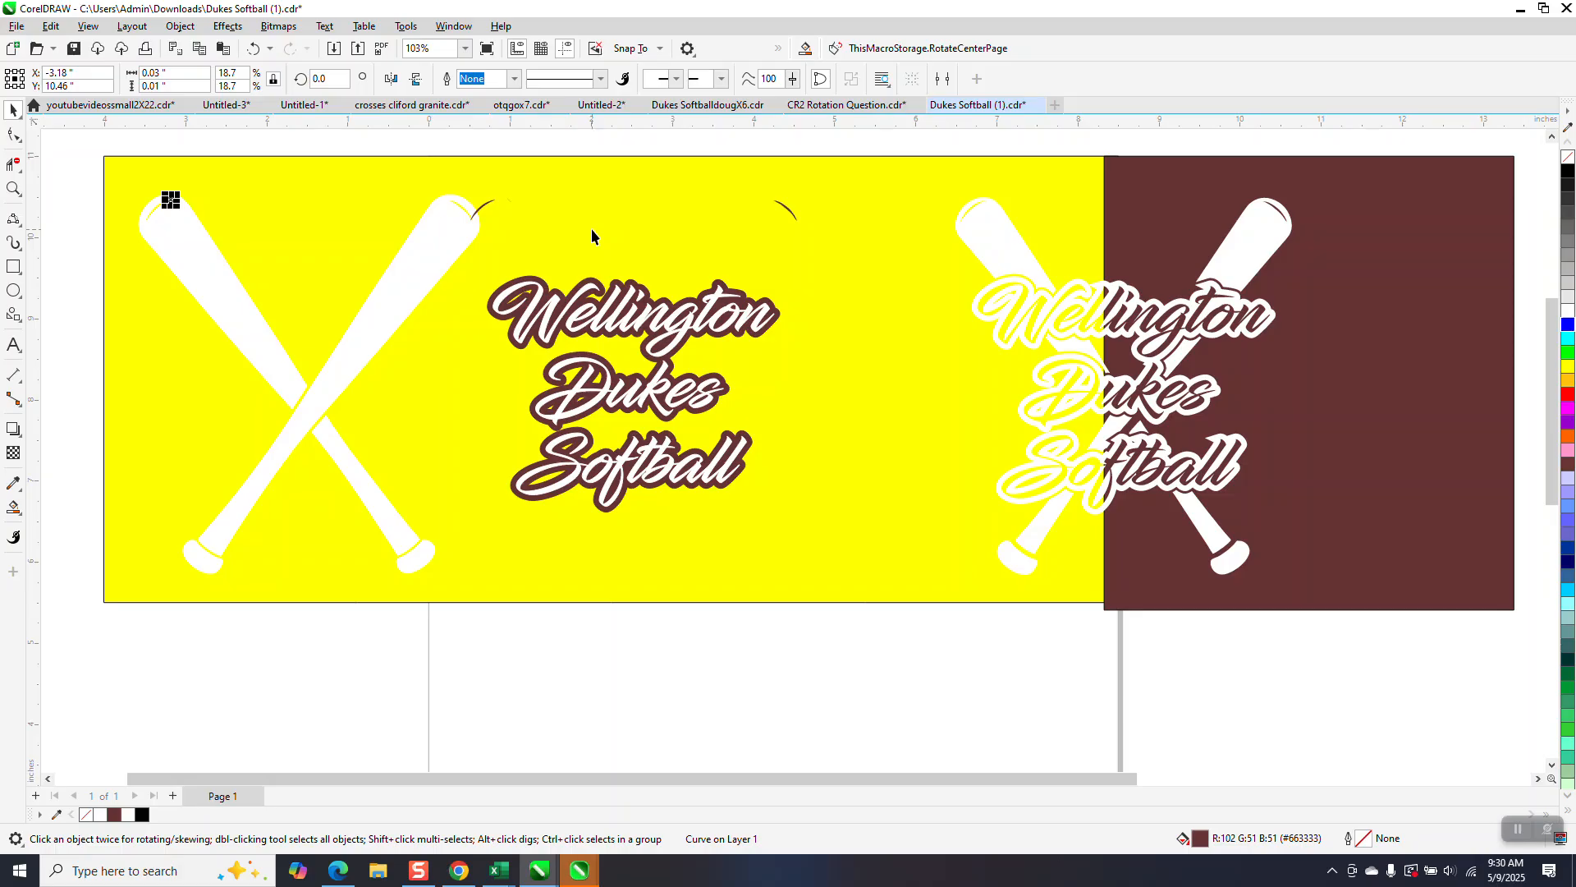
pyautogui.hotkey('ctrl', 'z')
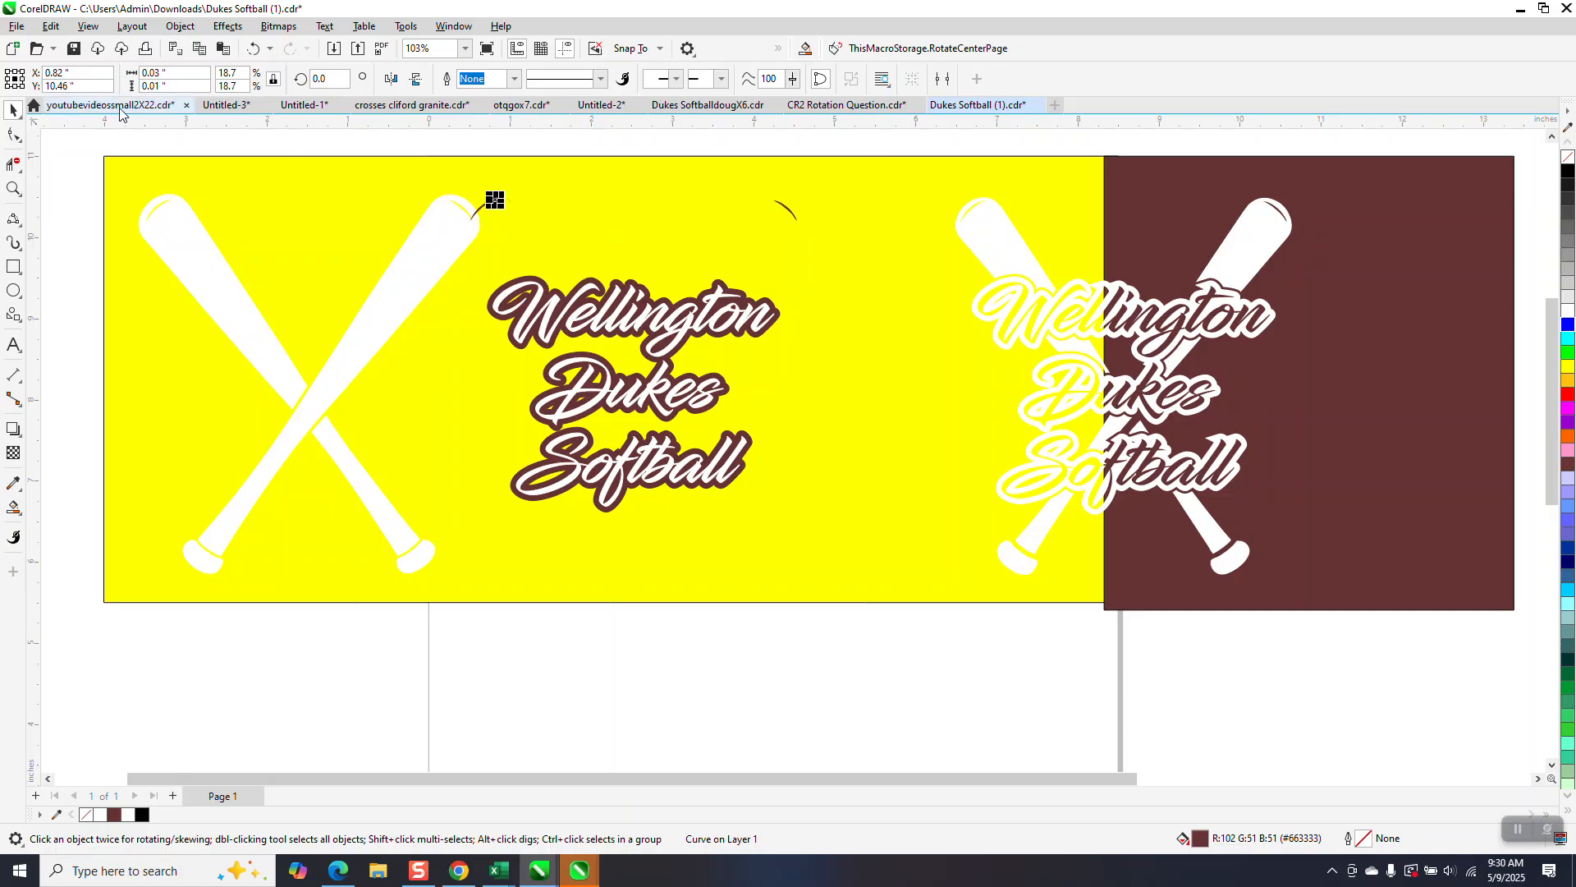
# - Delete the tiny stray maroon speck just right of the left bat's leftover accent arc
pyautogui.click(13, 187)
pyautogui.moveTo(425, 158); pyautogui.dragTo(903, 353)
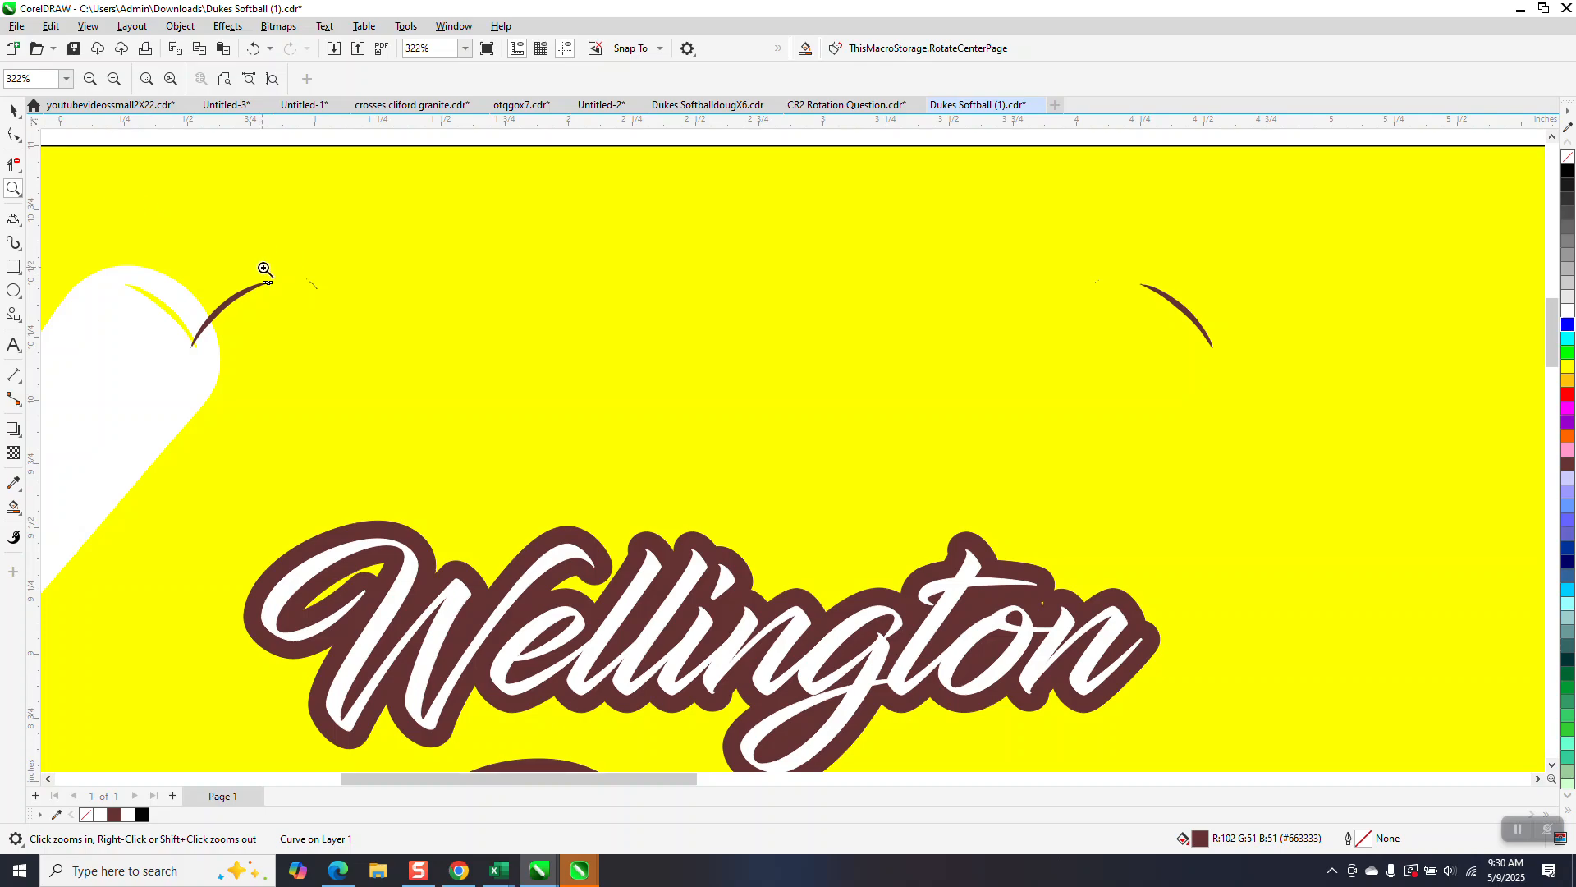
pyautogui.moveTo(261, 283); pyautogui.dragTo(369, 341)
pyautogui.scroll(-1, 593, 402)
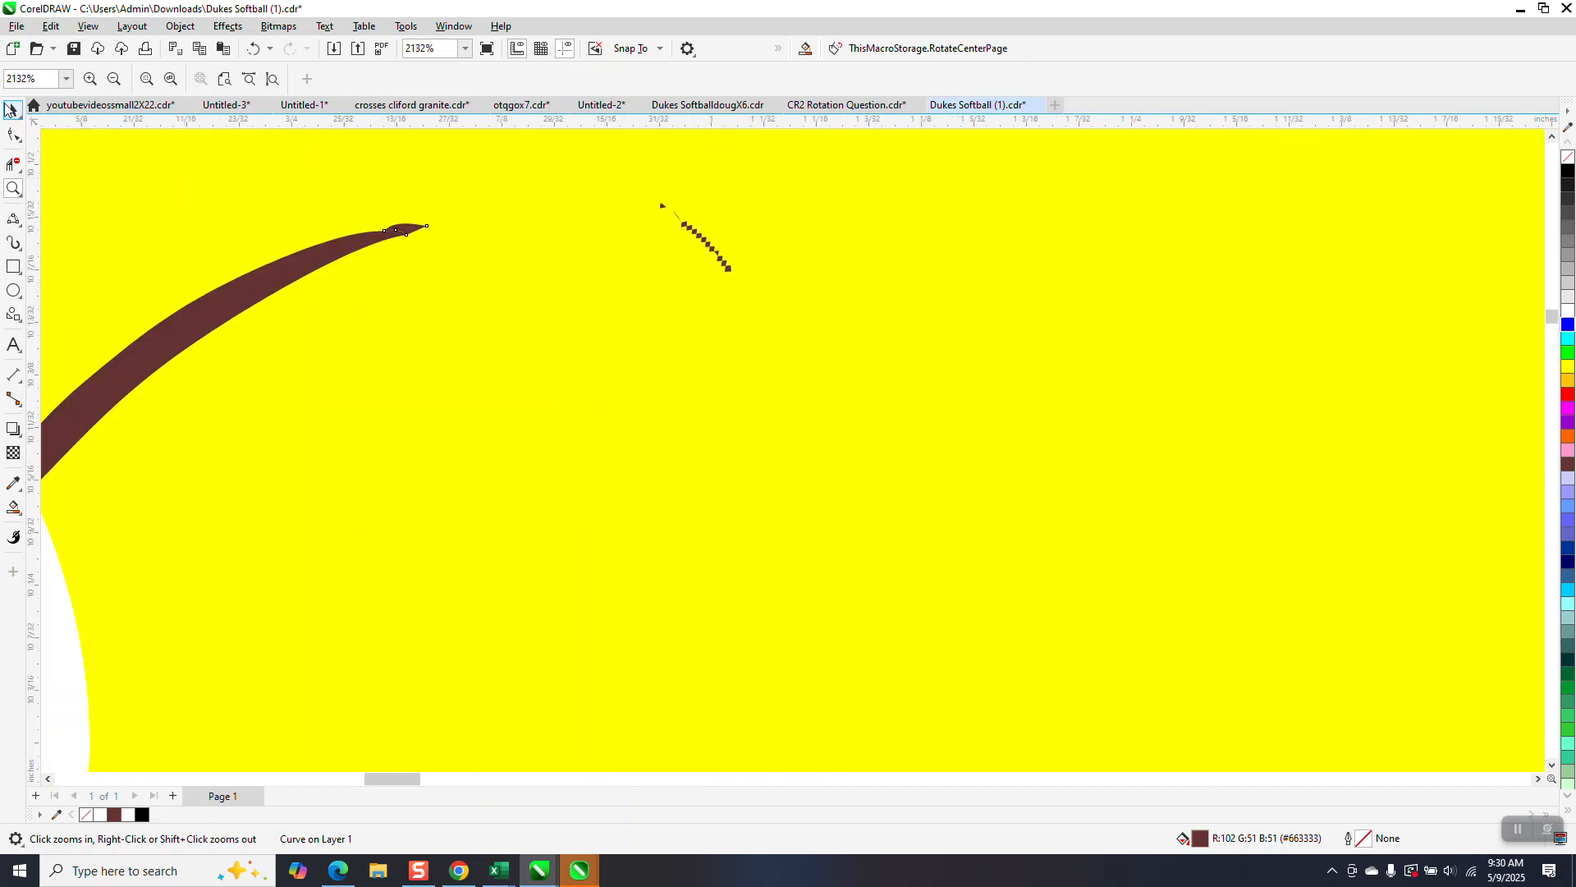
pyautogui.scroll(-1, 706, 352)
pyautogui.click(755, 343)
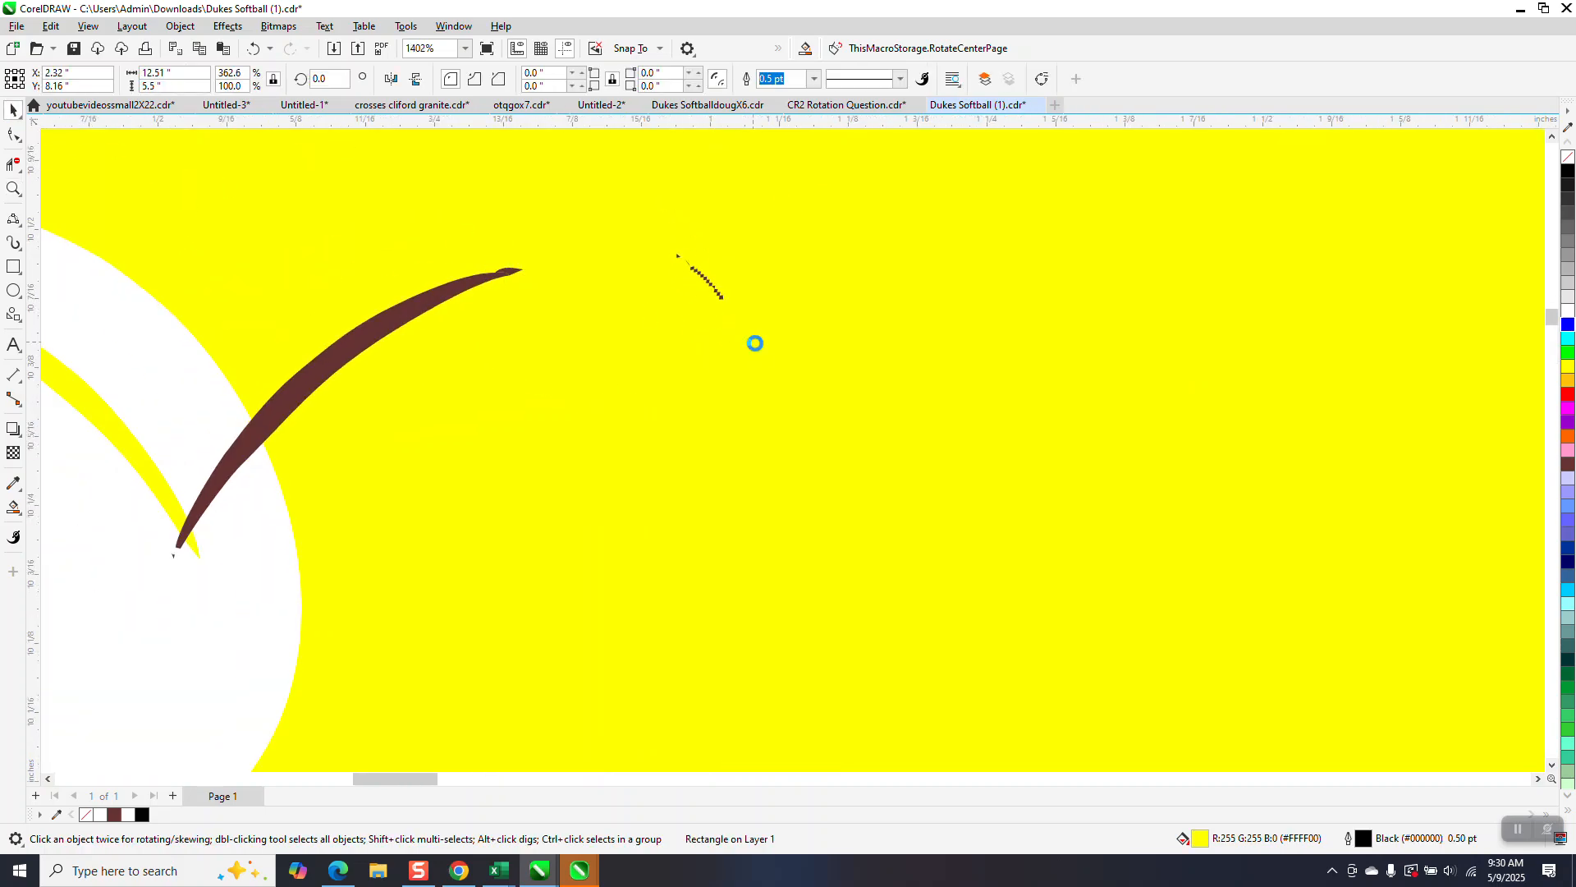
pyautogui.scroll(-3, 718, 292)
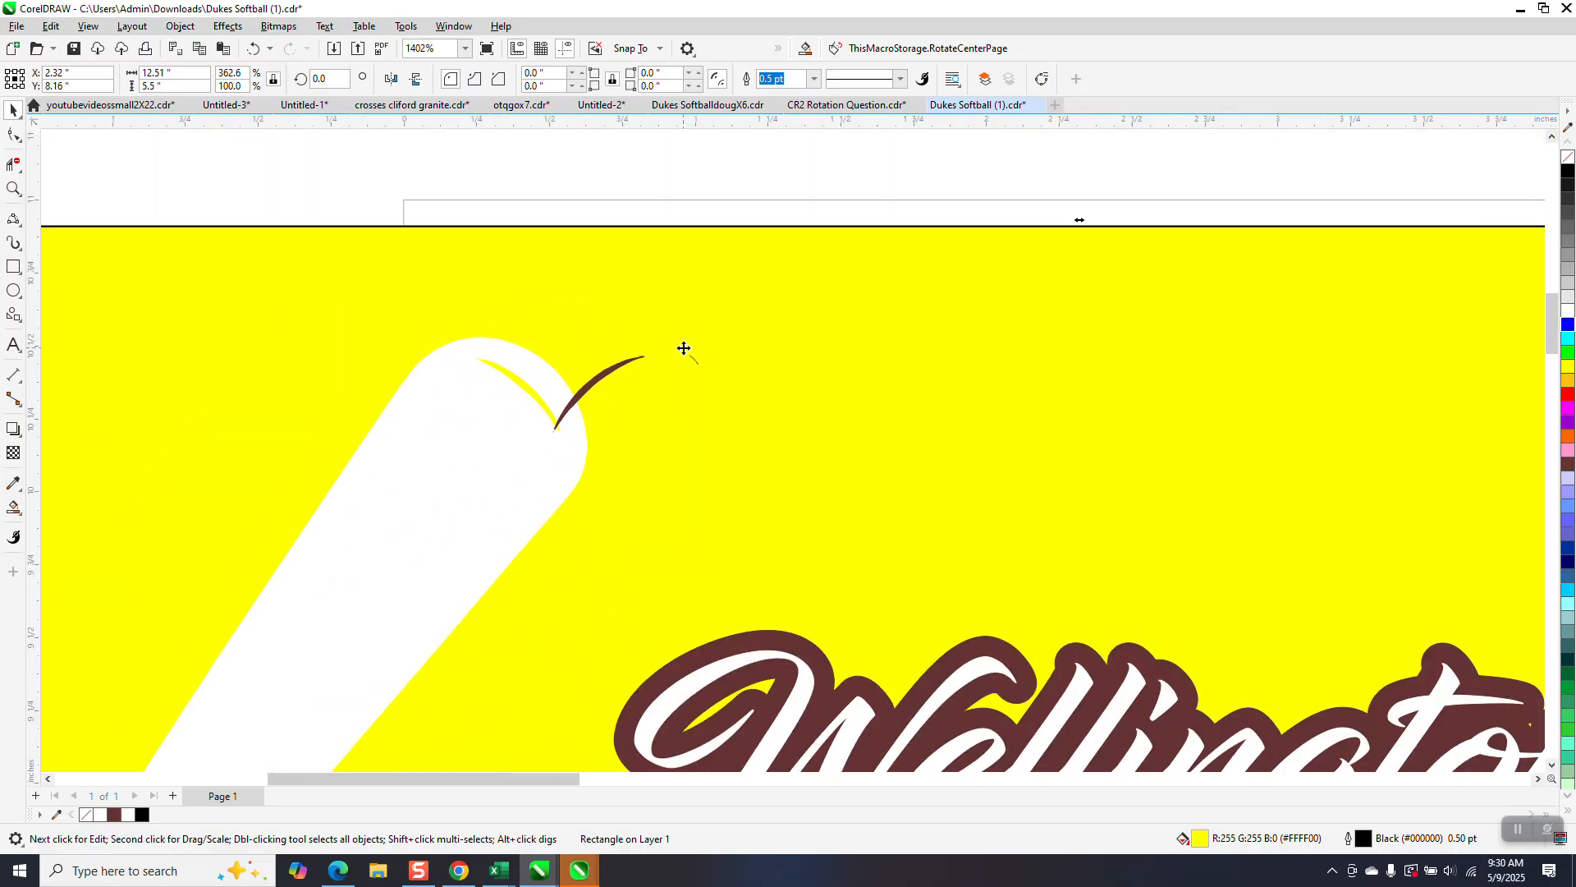
pyautogui.moveTo(714, 395); pyautogui.dragTo(716, 397)
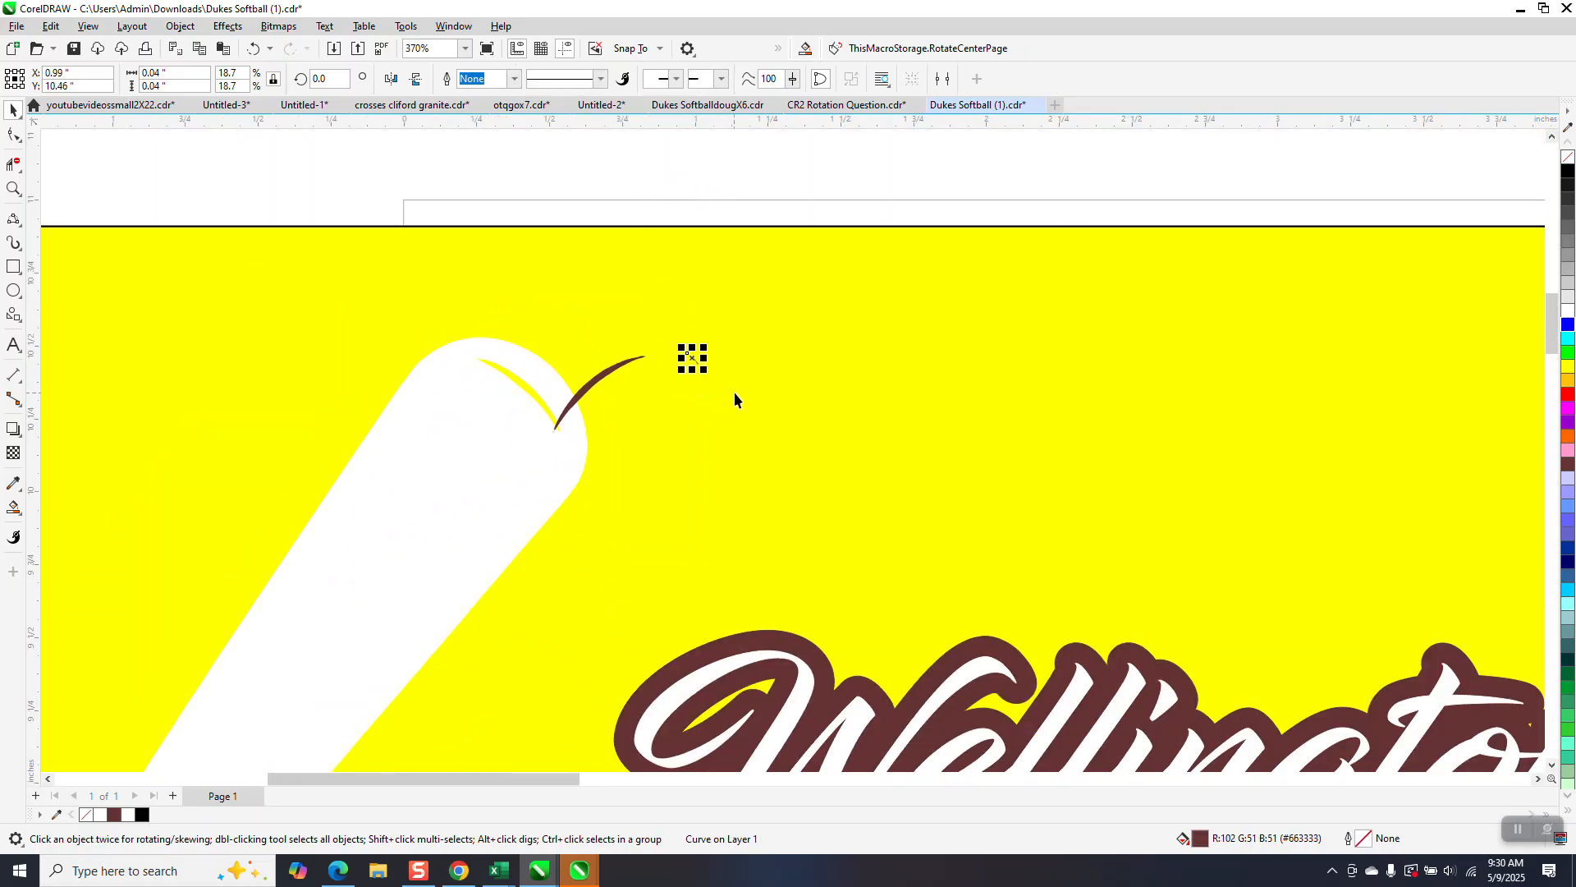
pyautogui.press('Delete')
# - Move the two leftover maroon accent arcs 4 in left onto the tips of the separated white bats
pyautogui.moveTo(553, 505); pyautogui.dragTo(550, 507)
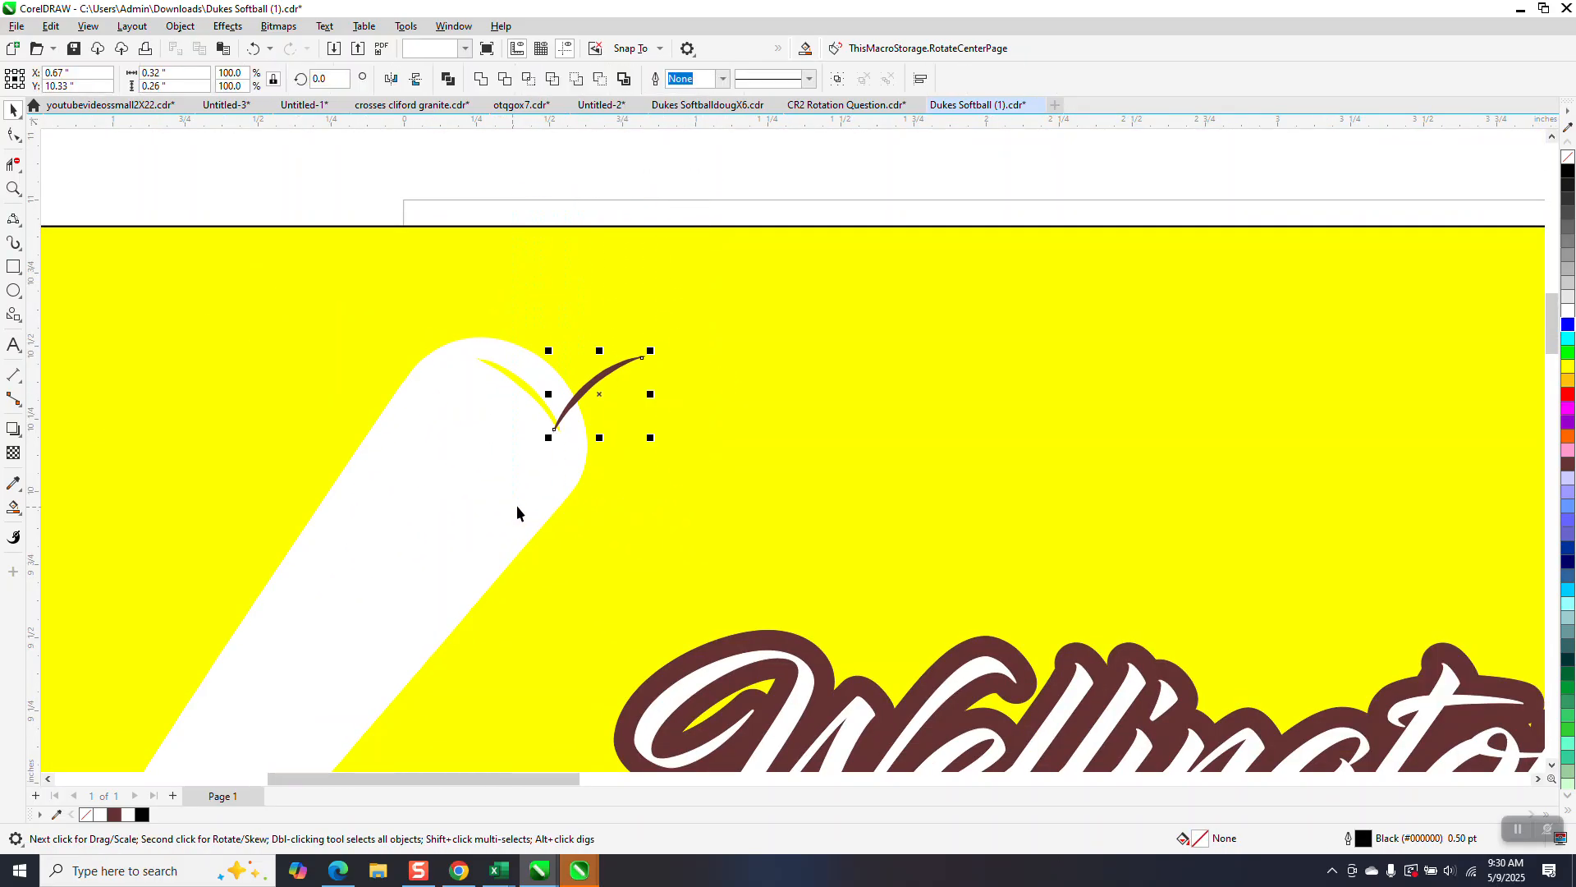
pyautogui.scroll(-3, 510, 475)
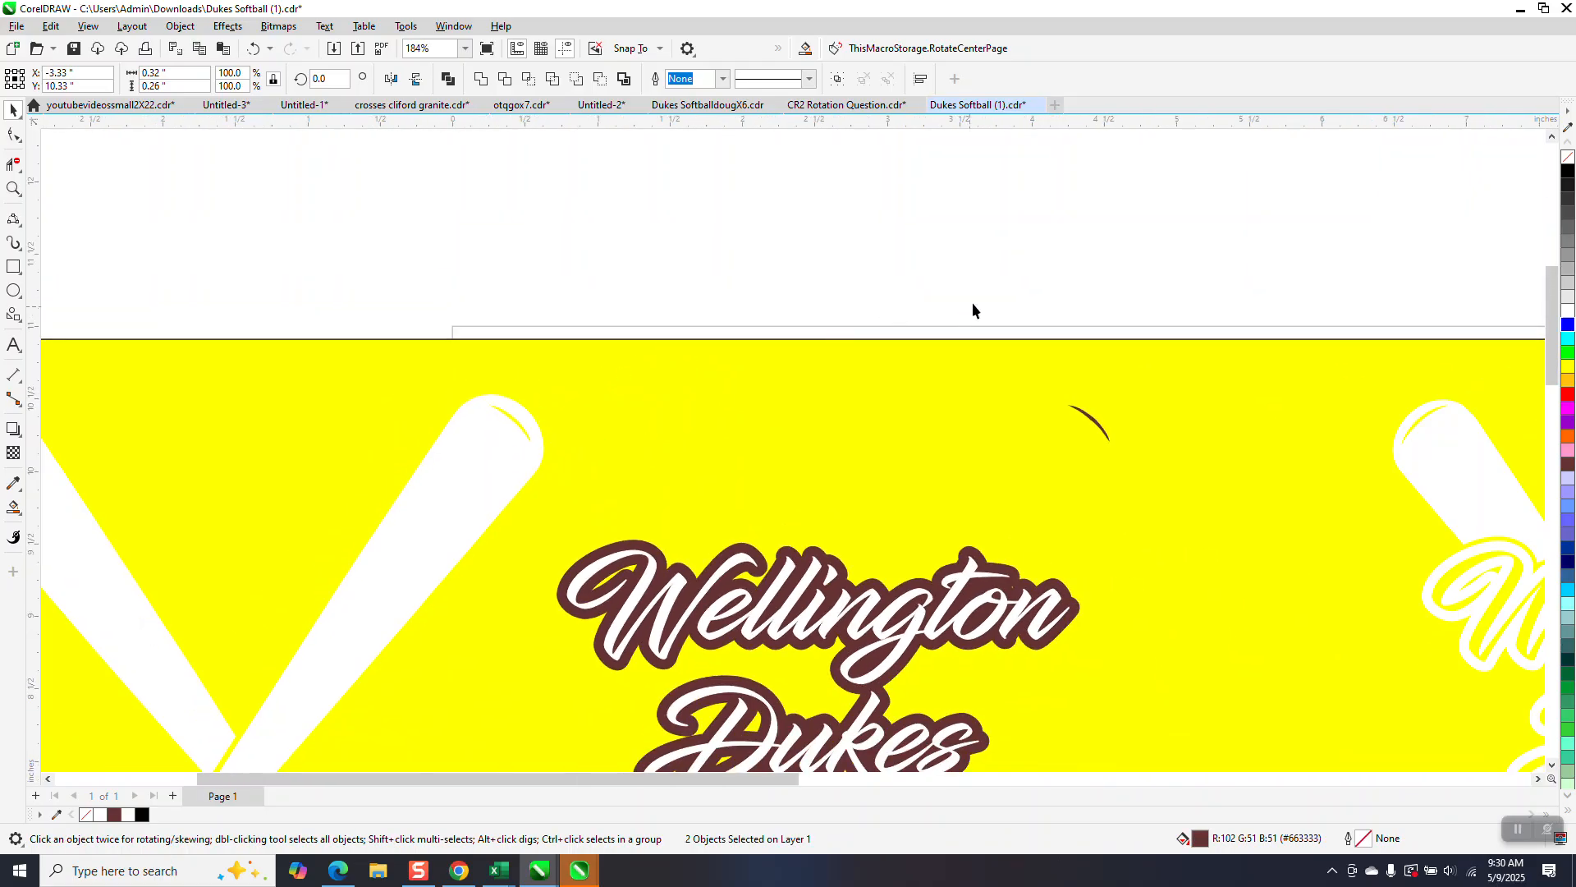
pyautogui.moveTo(1169, 512); pyautogui.dragTo(1169, 512)
pyautogui.hotkey('ctrl', 'z')
pyautogui.scroll(-3, 755, 323)
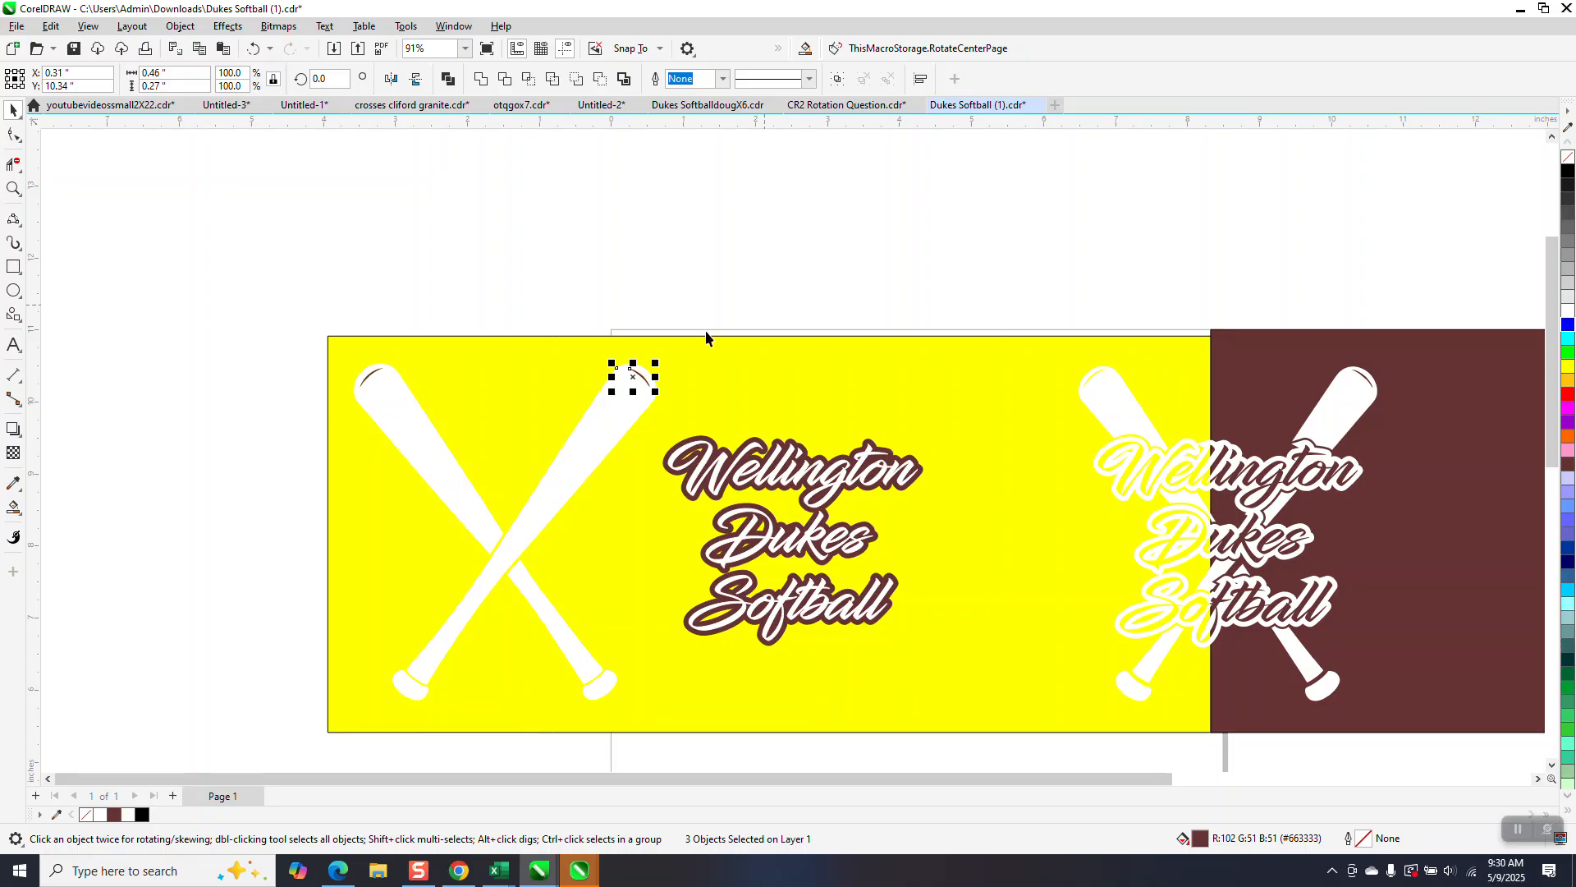
# - Remove the fill from all pieces of the separated bats and give them a black hairline outline
pyautogui.moveTo(343, 310); pyautogui.dragTo(737, 730)
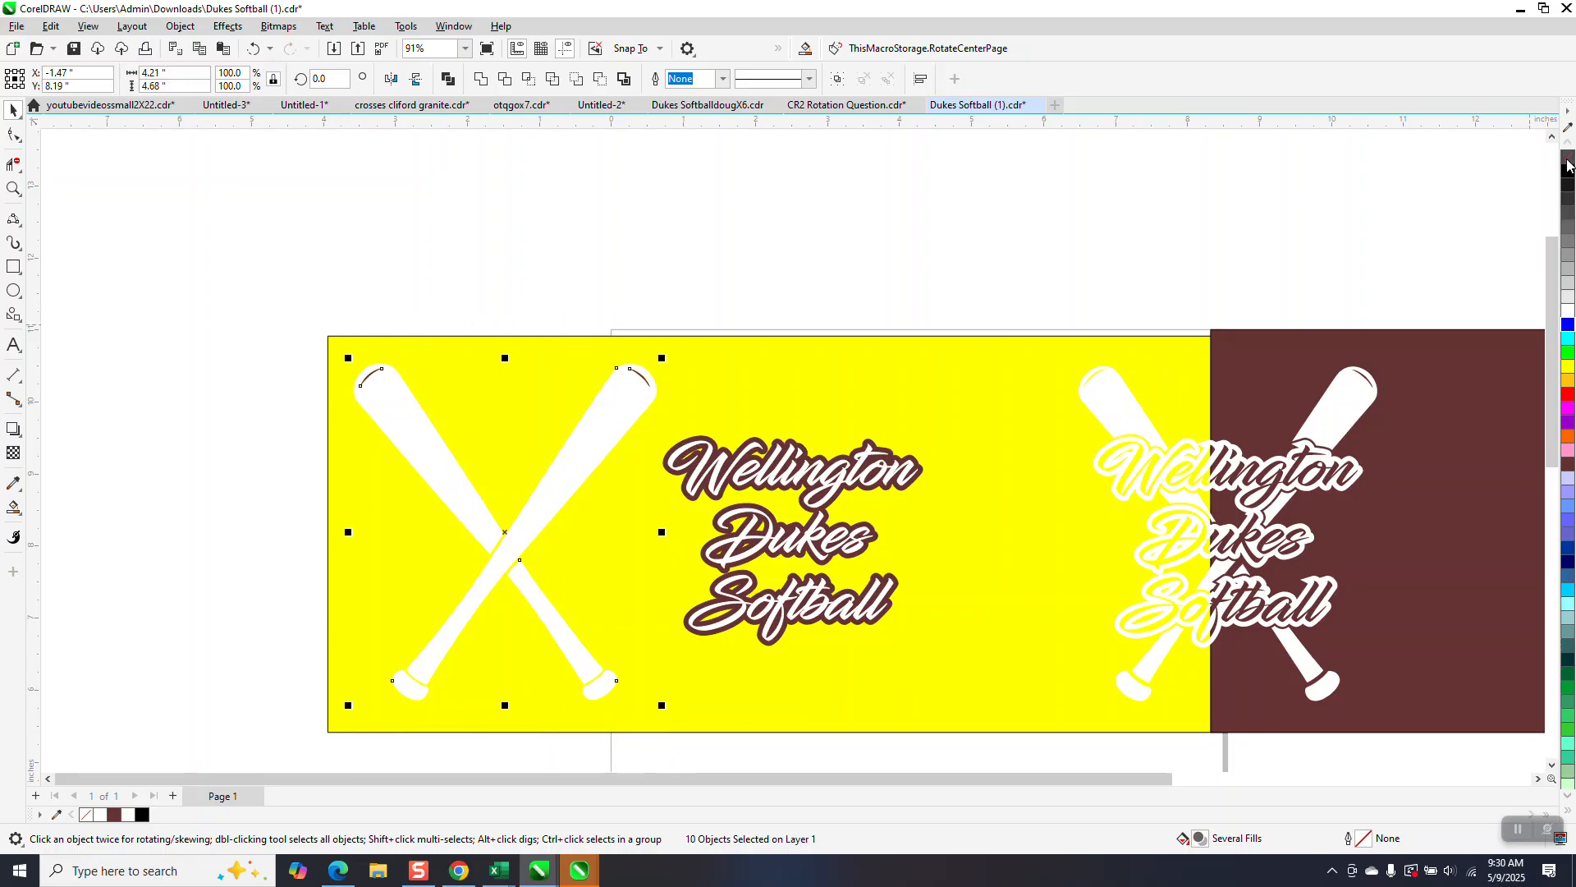
pyautogui.click(1568, 157)
pyautogui.rightClick(1568, 170)
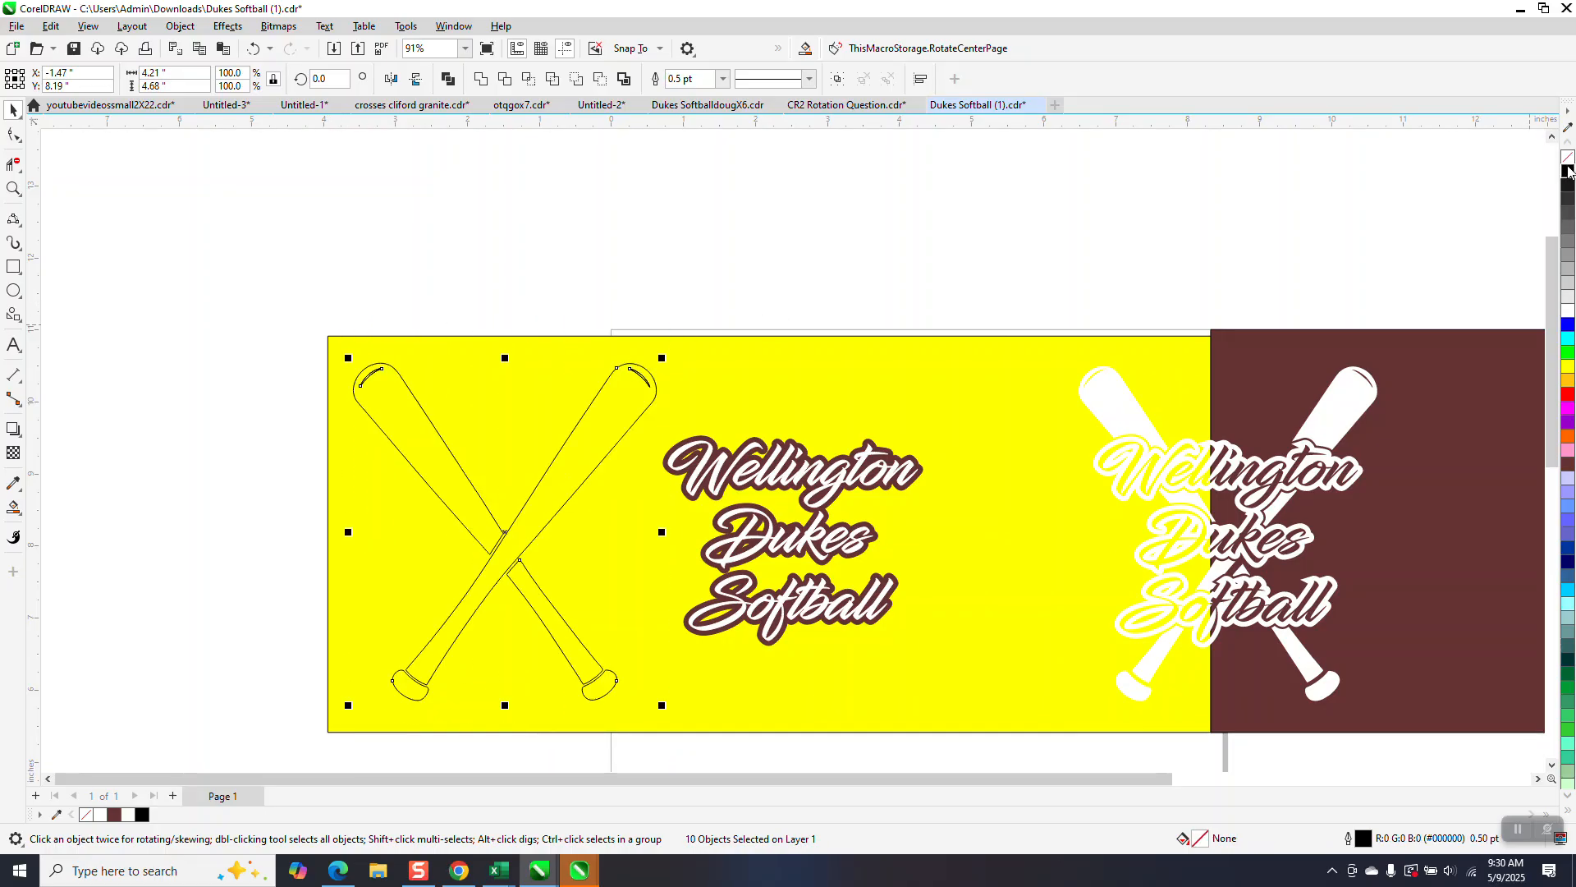
pyautogui.click(722, 78)
pyautogui.click(686, 108)
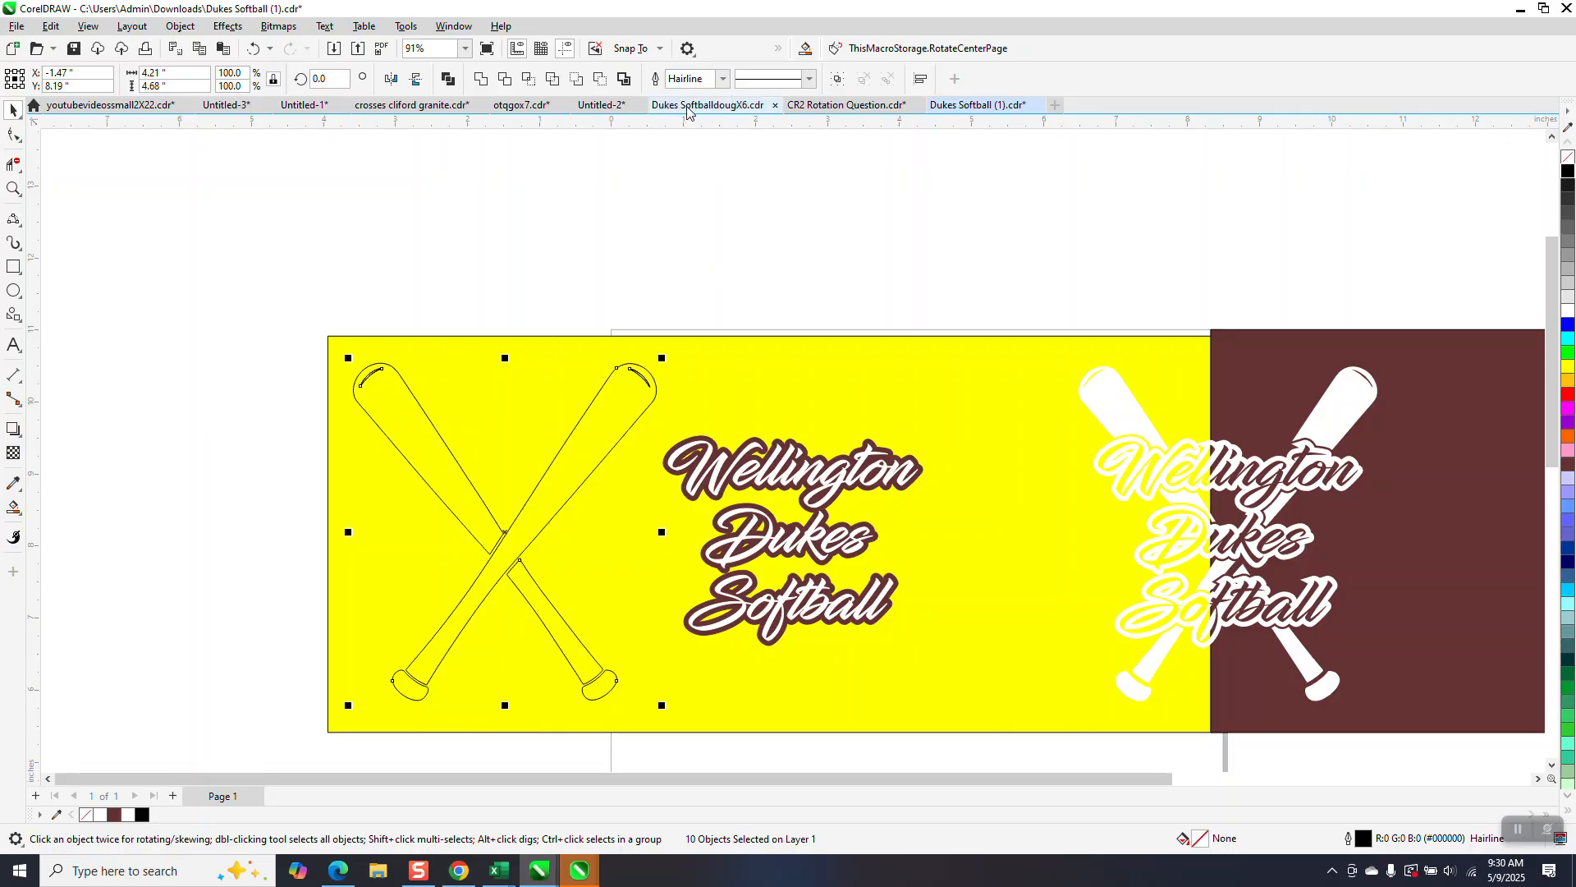
pyautogui.click(601, 204)
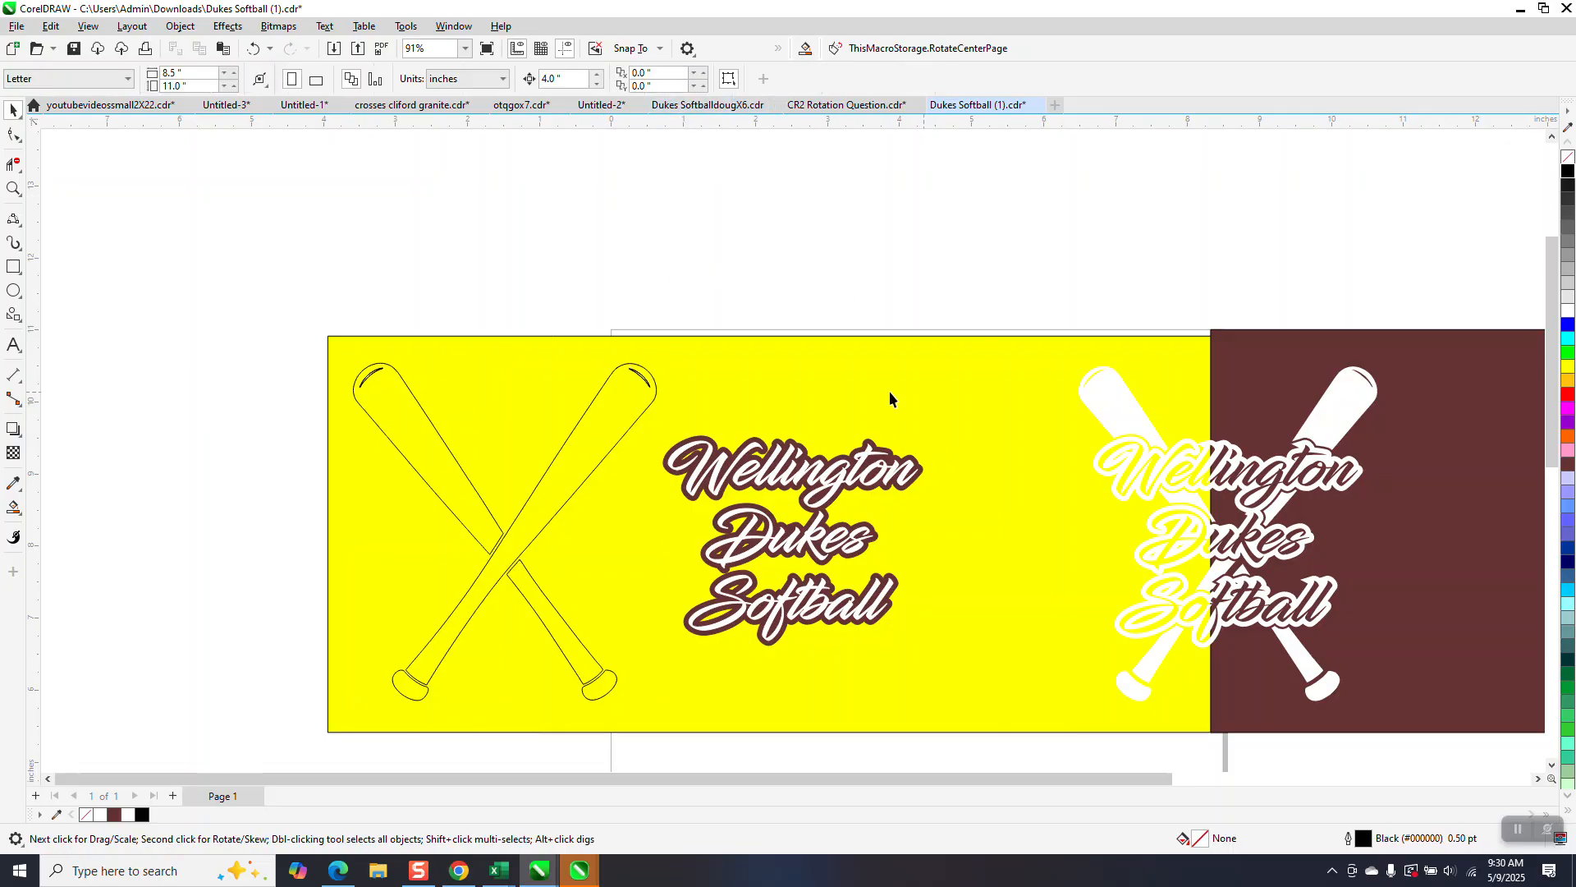
# - Move the two accent arcs off the bat tips into the empty area left of the yellow rectangle
pyautogui.click(643, 386)
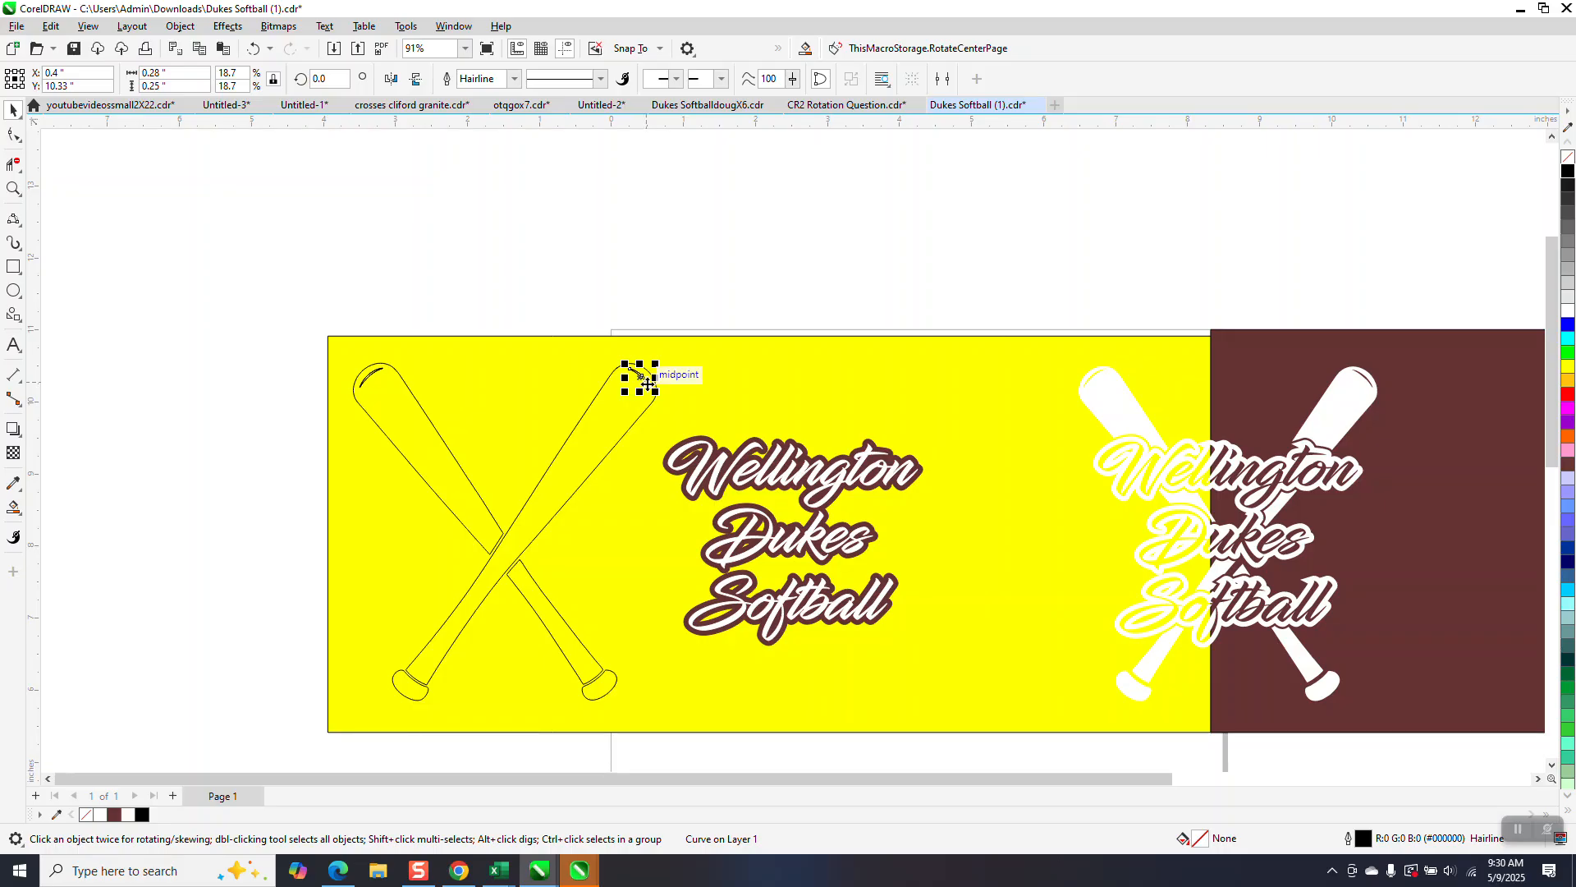
pyautogui.click(342, 453)
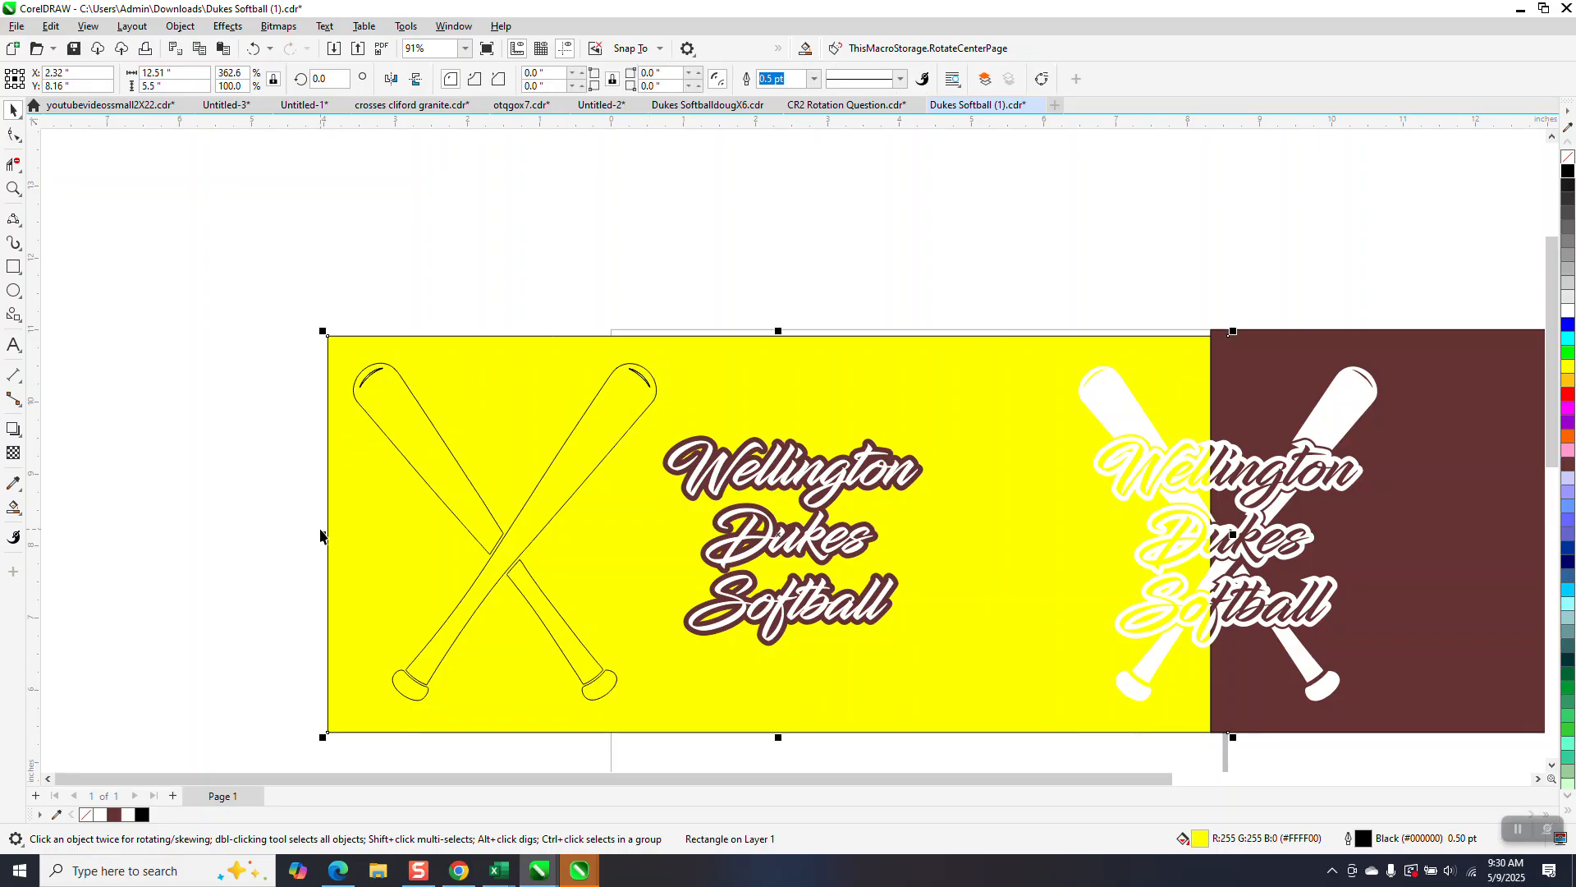
pyautogui.moveTo(612, 303); pyautogui.dragTo(670, 419)
pyautogui.press('Left')
pyautogui.press('Left')
pyautogui.moveTo(399, 413); pyautogui.dragTo(480, 493)
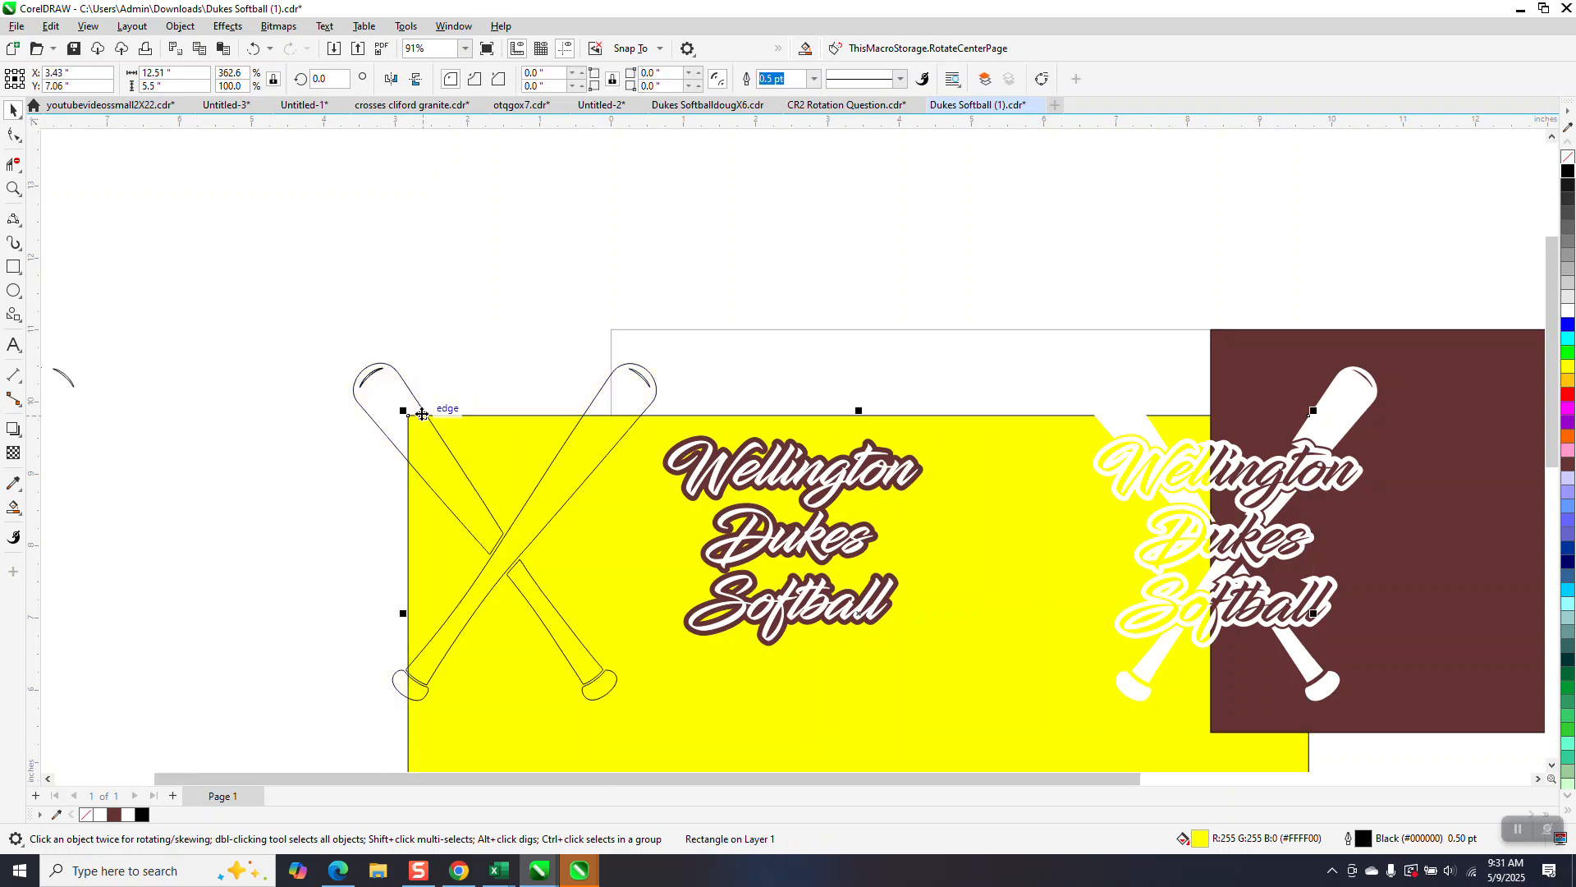
pyautogui.click(254, 49)
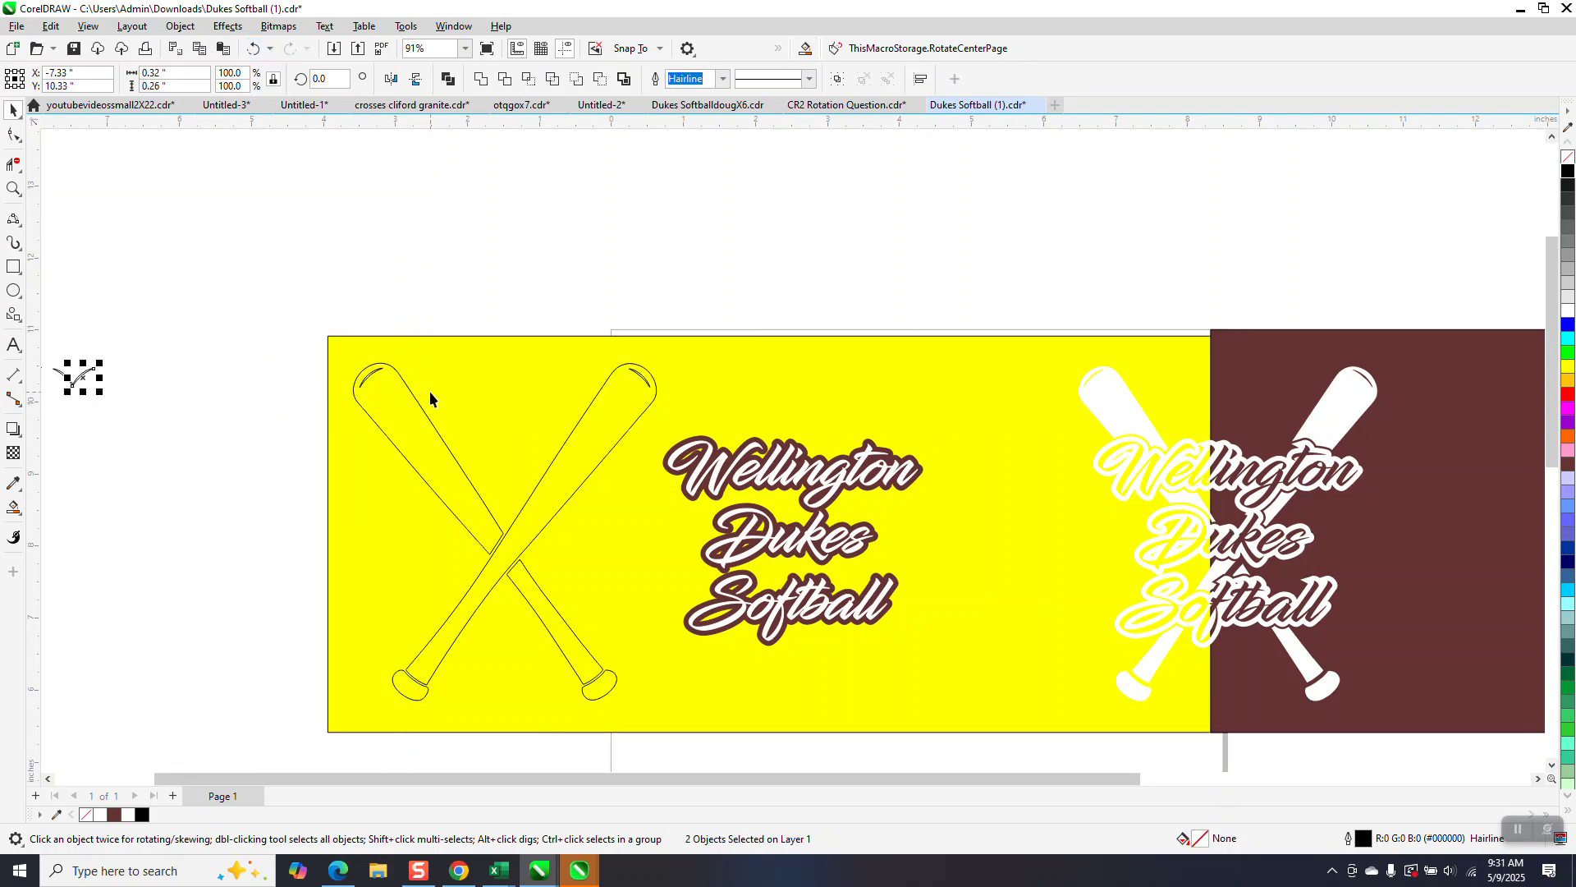
pyautogui.scroll(-1, 428, 384)
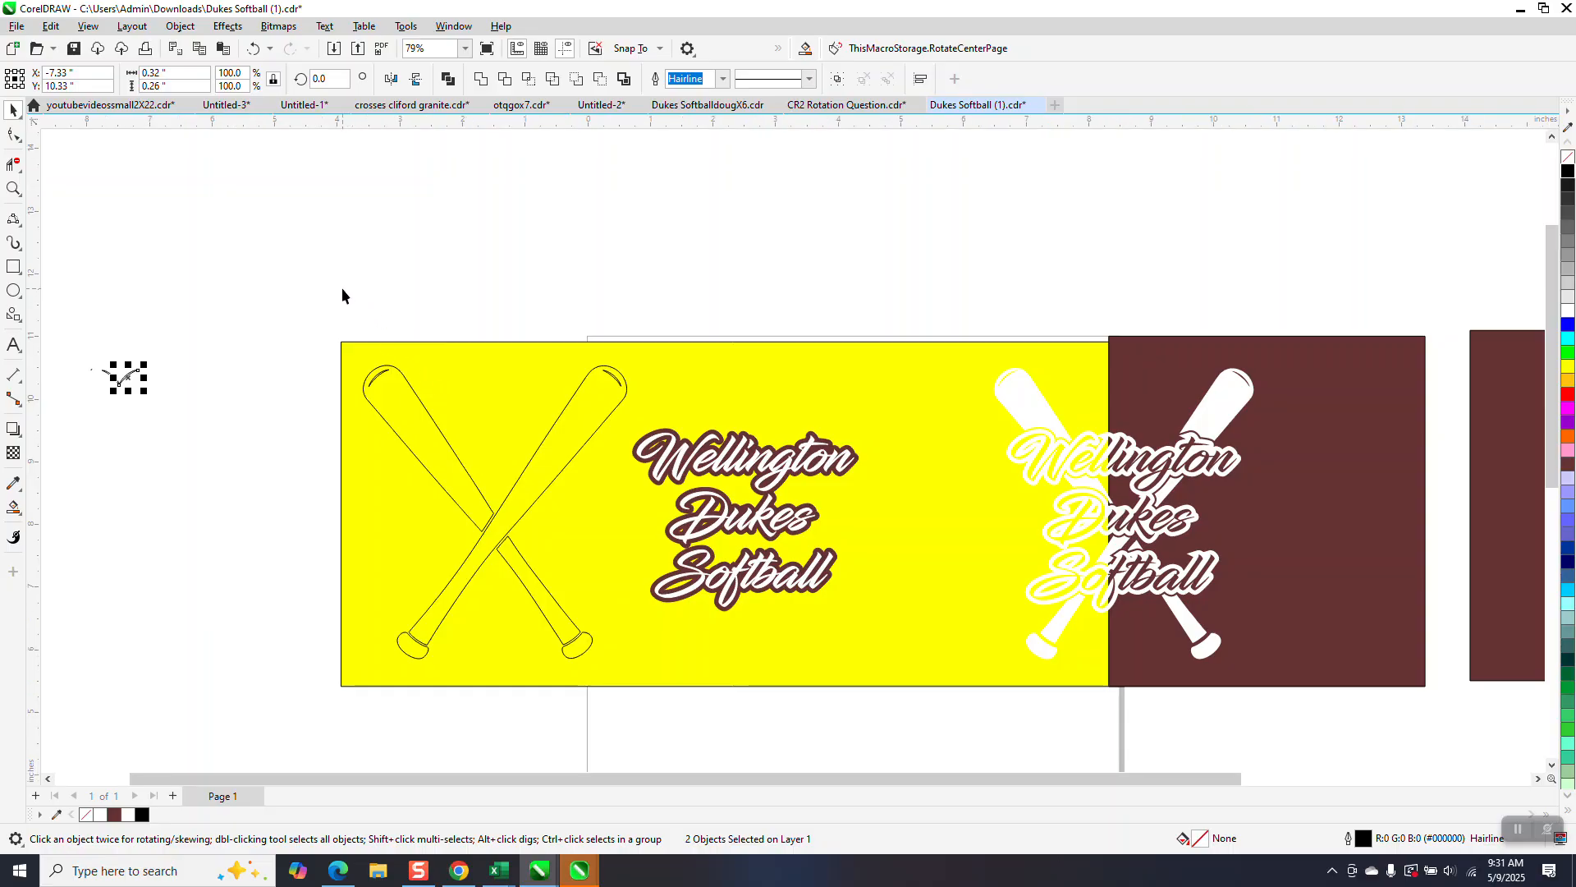
pyautogui.moveTo(332, 283); pyautogui.dragTo(451, 422)
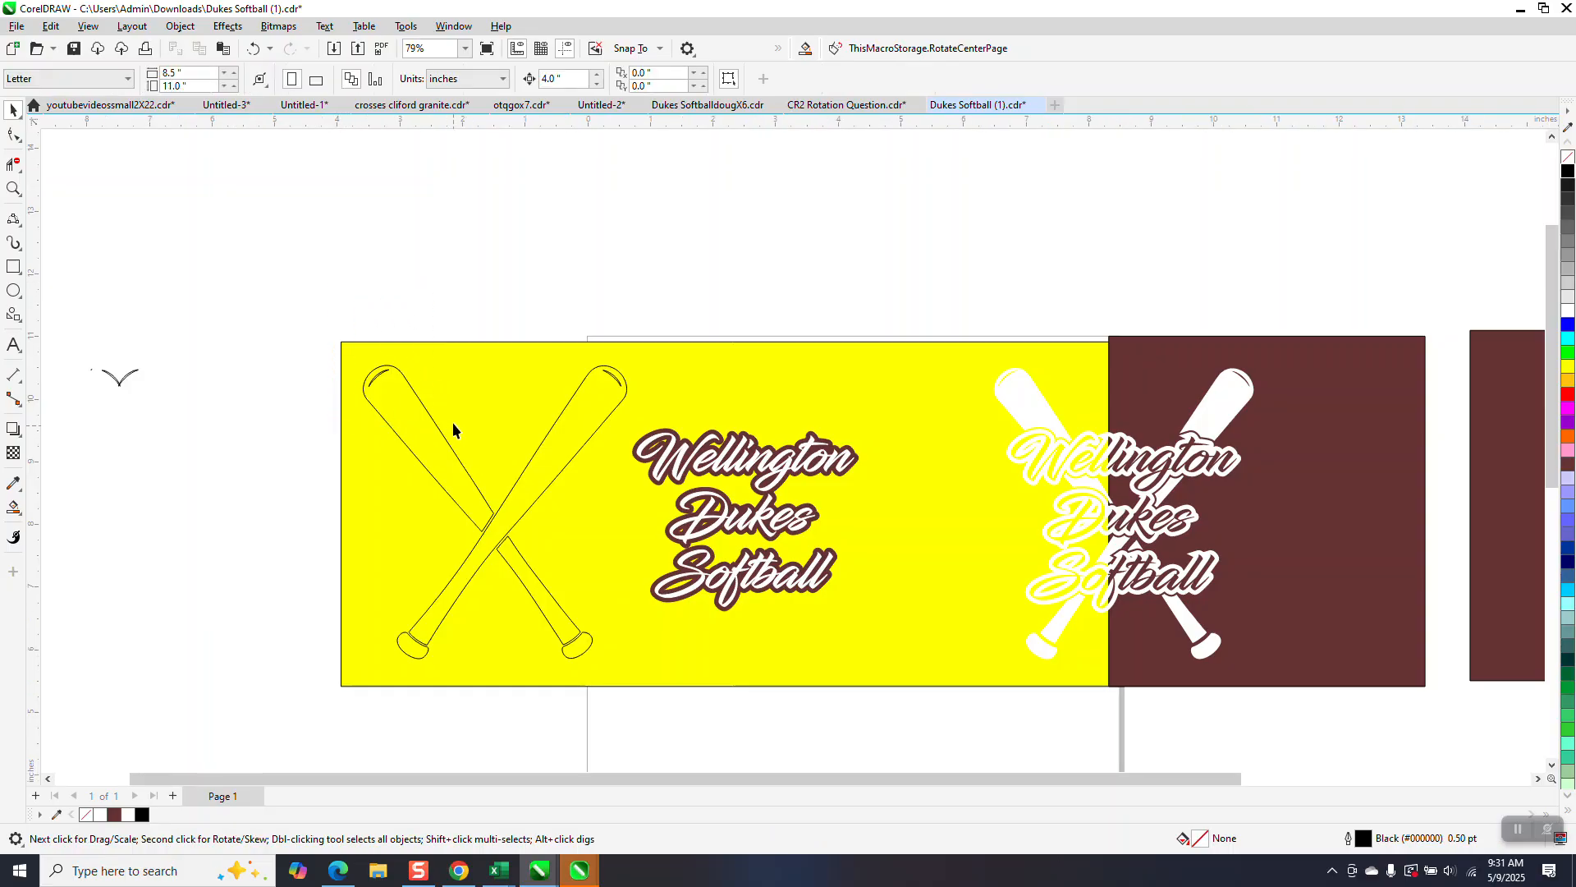
# - Break the left bat's body curve apart and delete the accent arc inside its tip
pyautogui.click(379, 379)
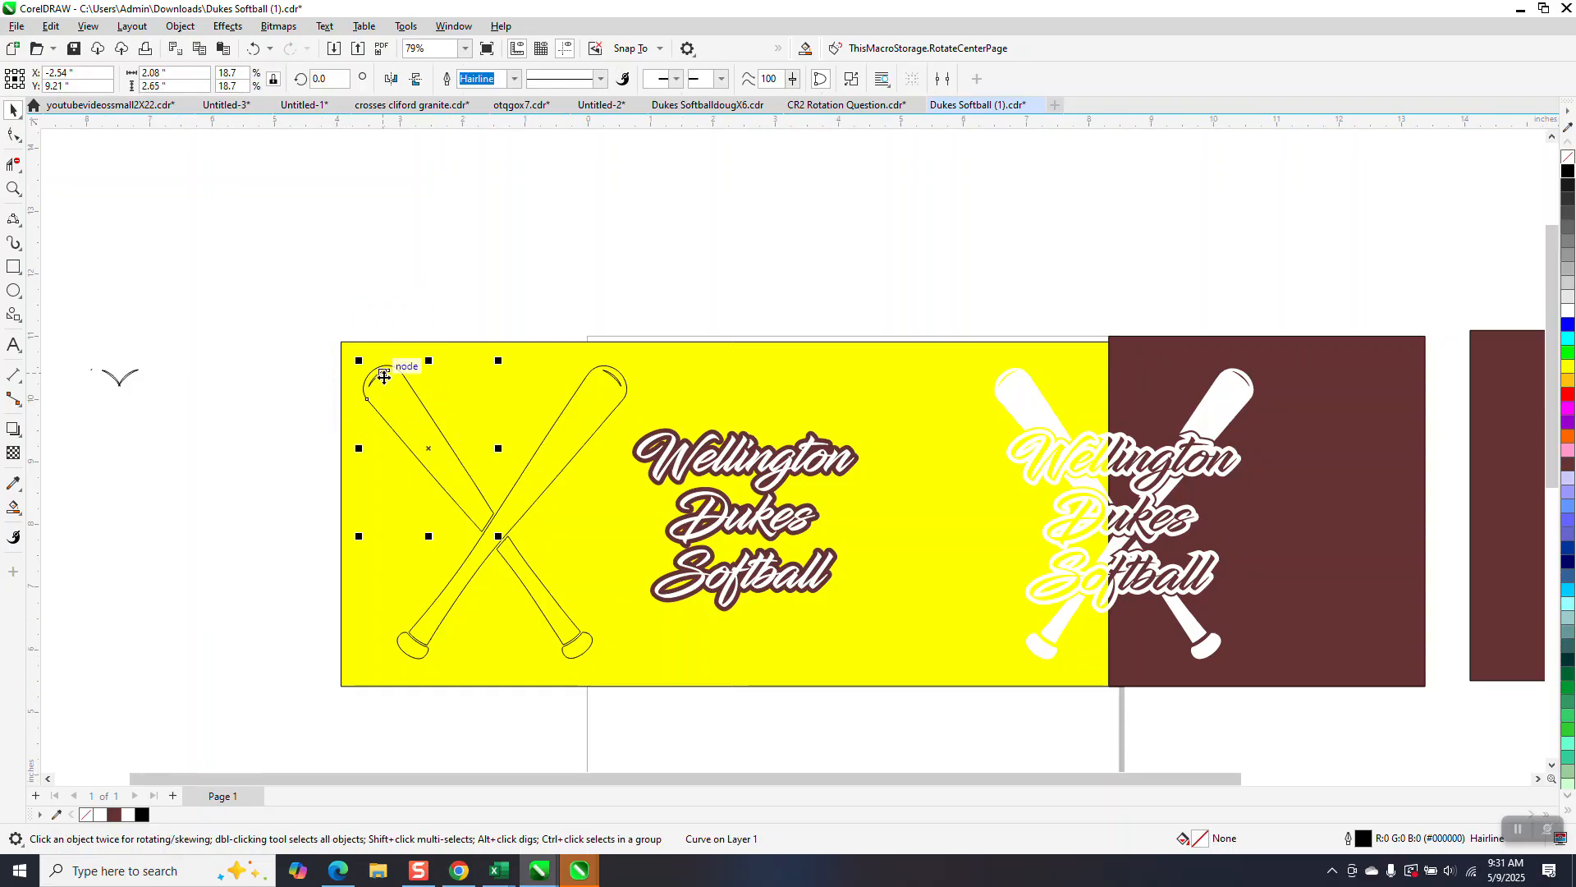
pyautogui.click(182, 29)
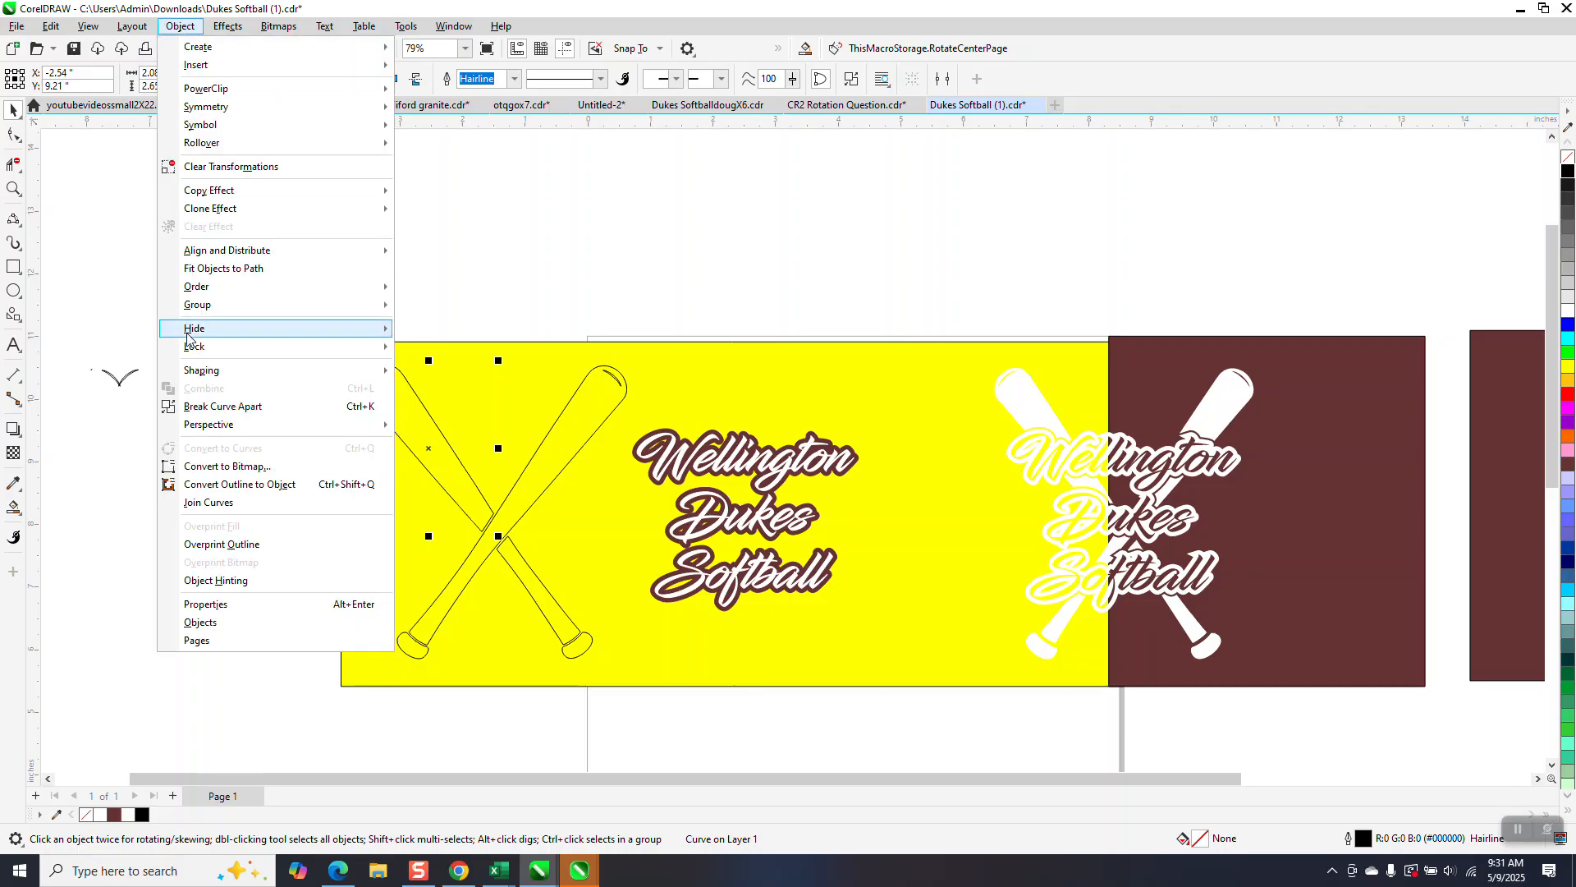
pyautogui.moveTo(210, 308)
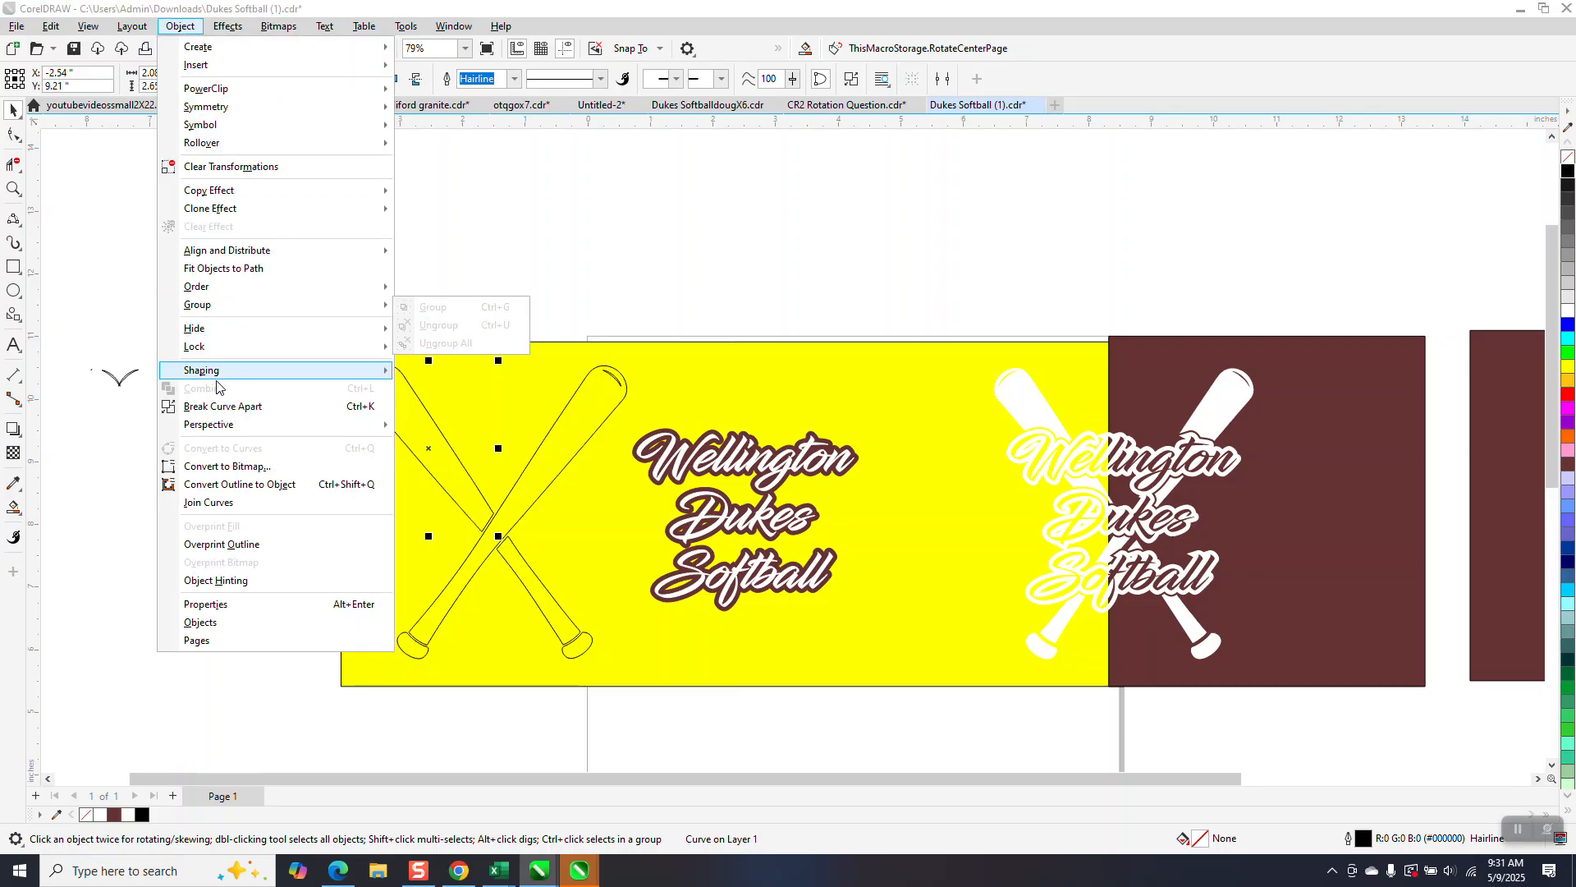
pyautogui.click(222, 406)
pyautogui.moveTo(252, 278); pyautogui.dragTo(420, 408)
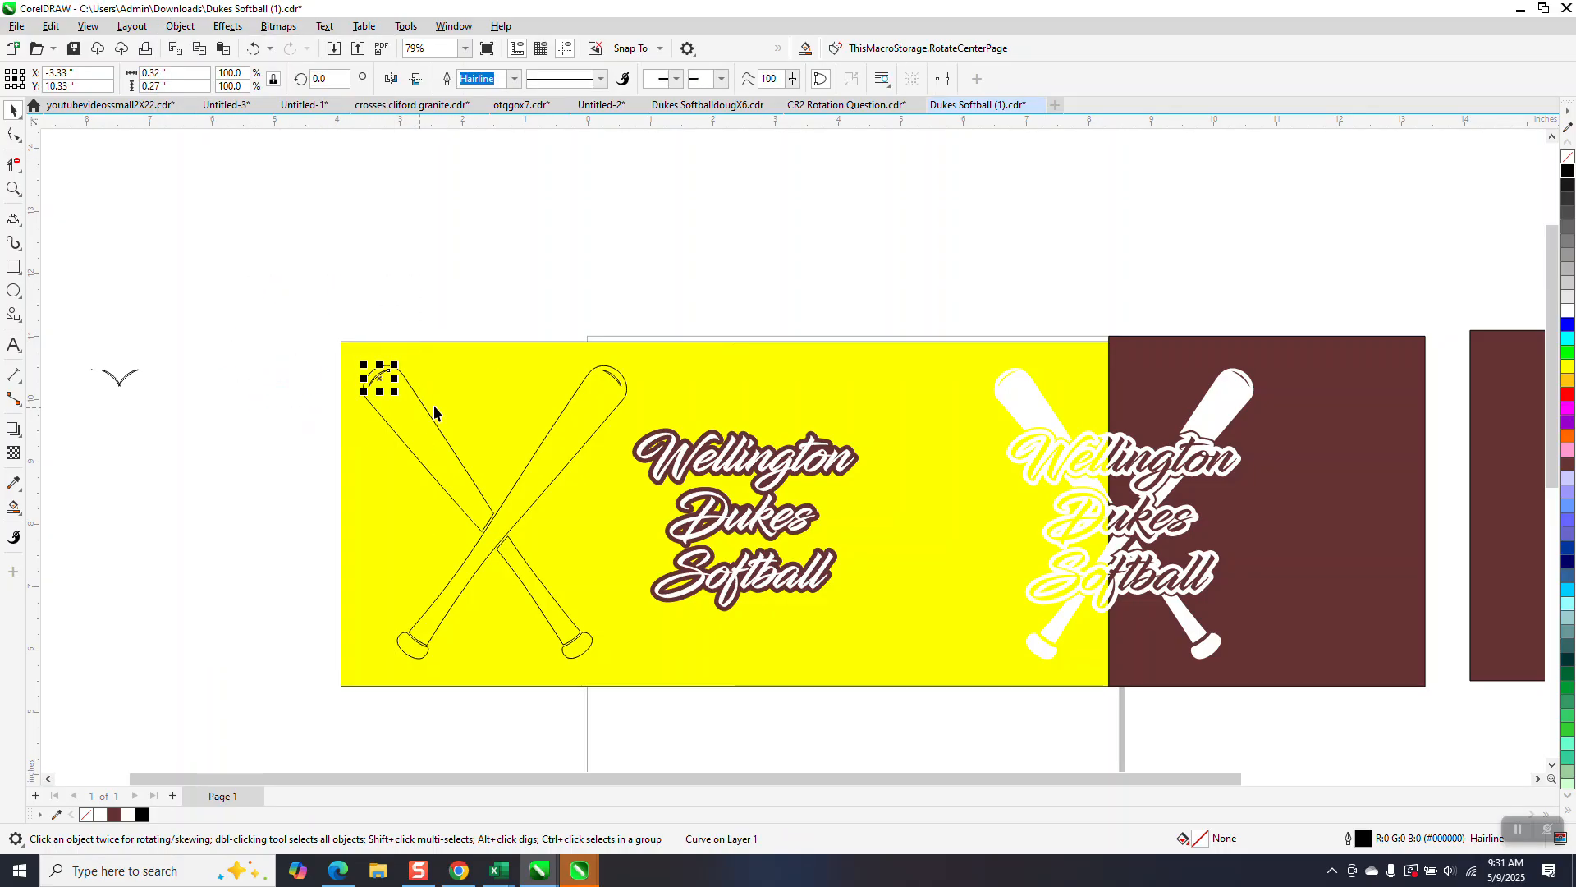
pyautogui.press('Delete')
# - Break the right bat's body curve apart and delete the accent arc inside its tip
pyautogui.click(614, 385)
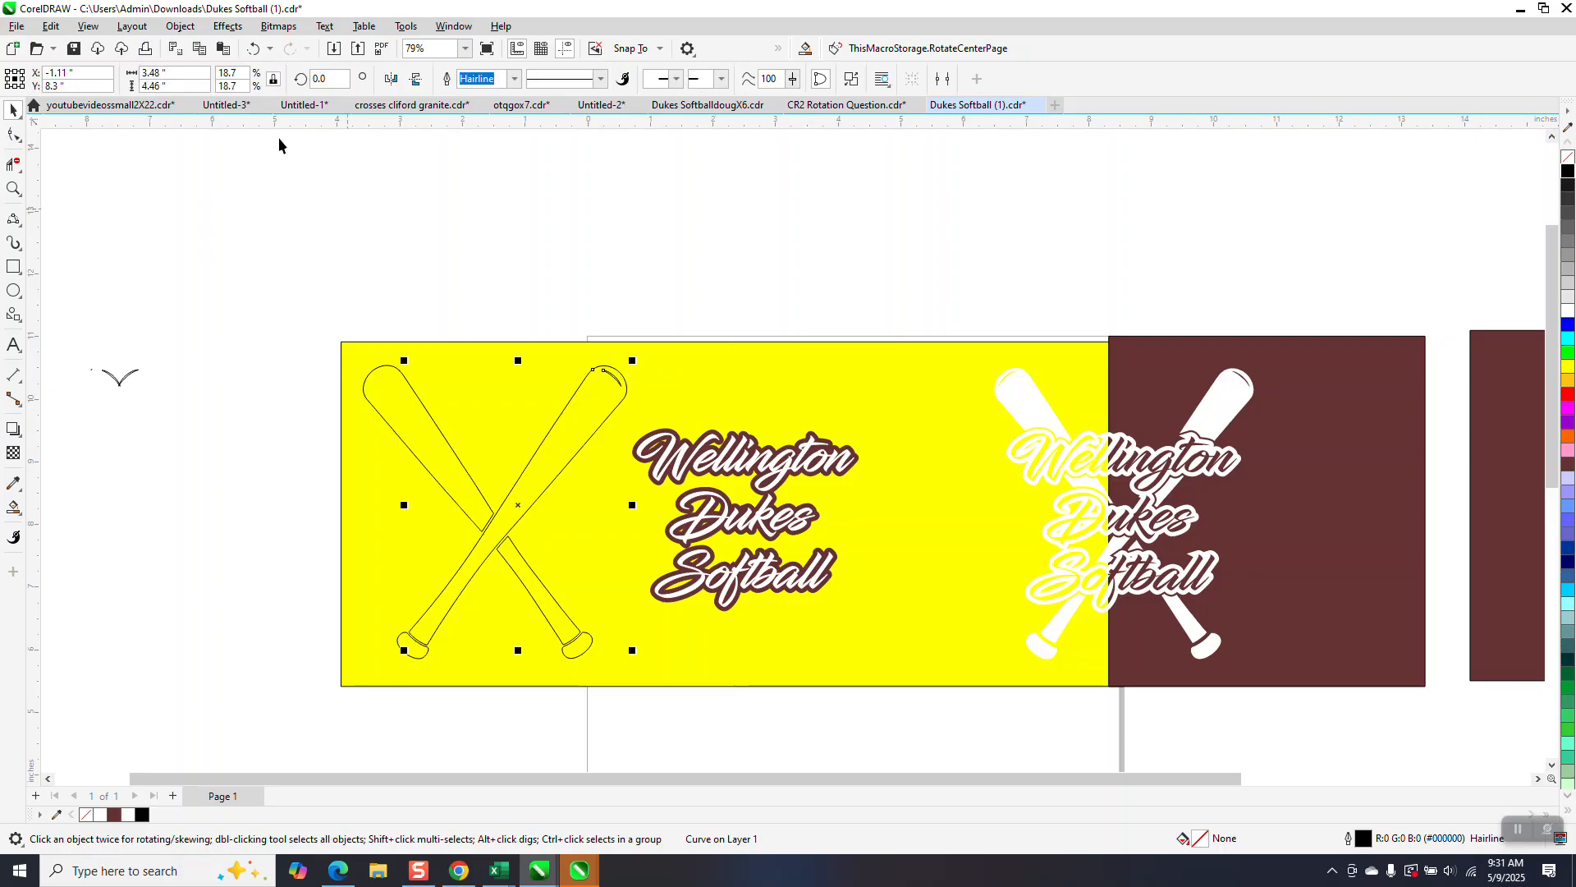
pyautogui.click(181, 27)
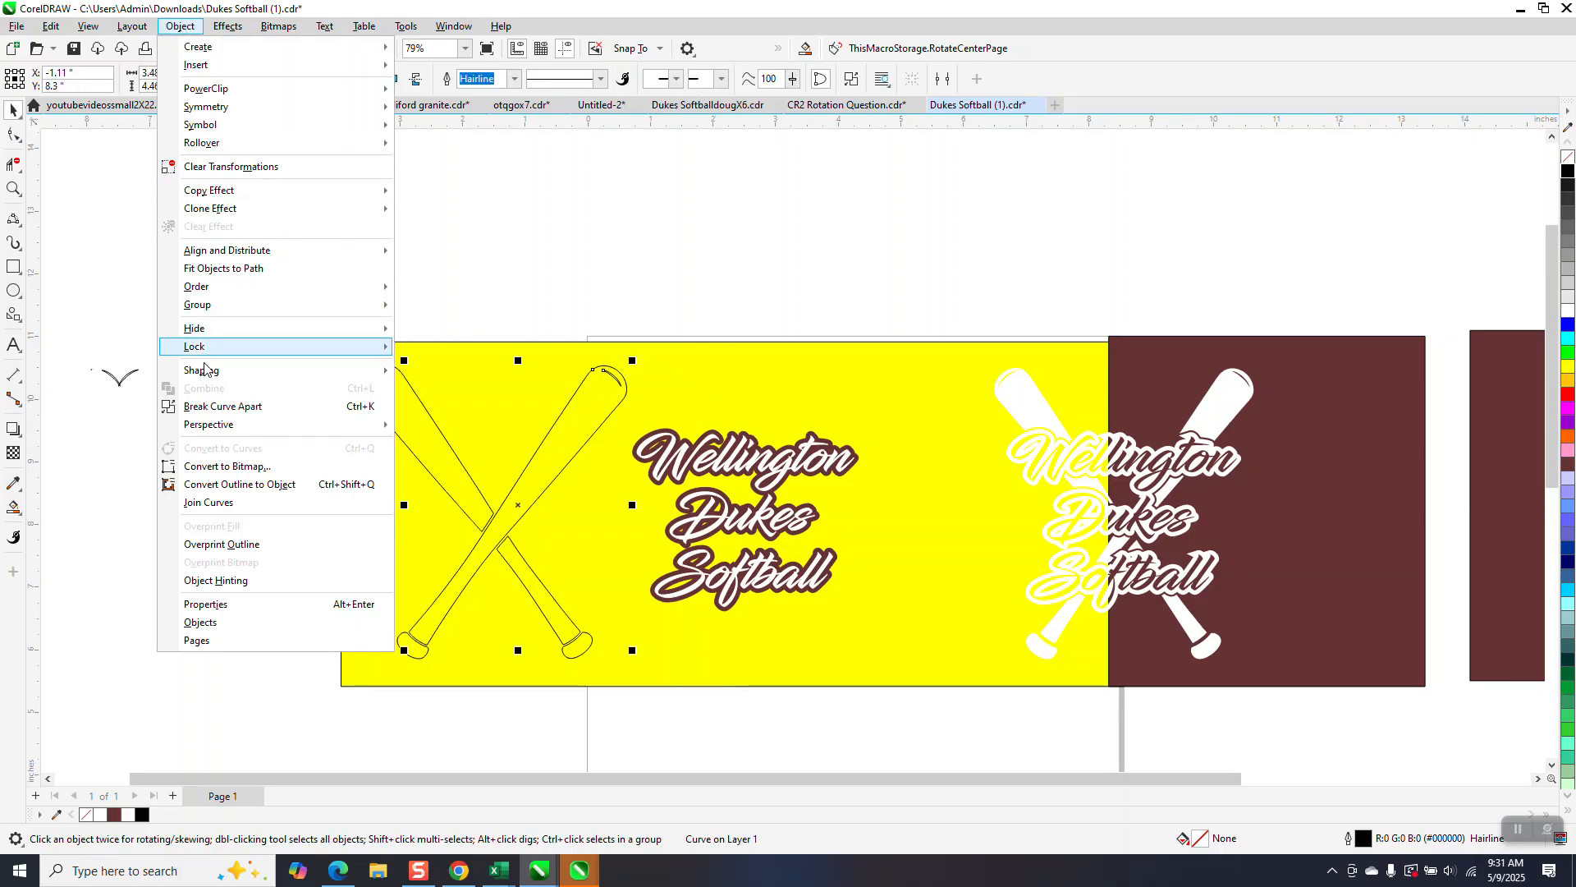
pyautogui.click(221, 406)
pyautogui.moveTo(542, 313); pyautogui.dragTo(657, 426)
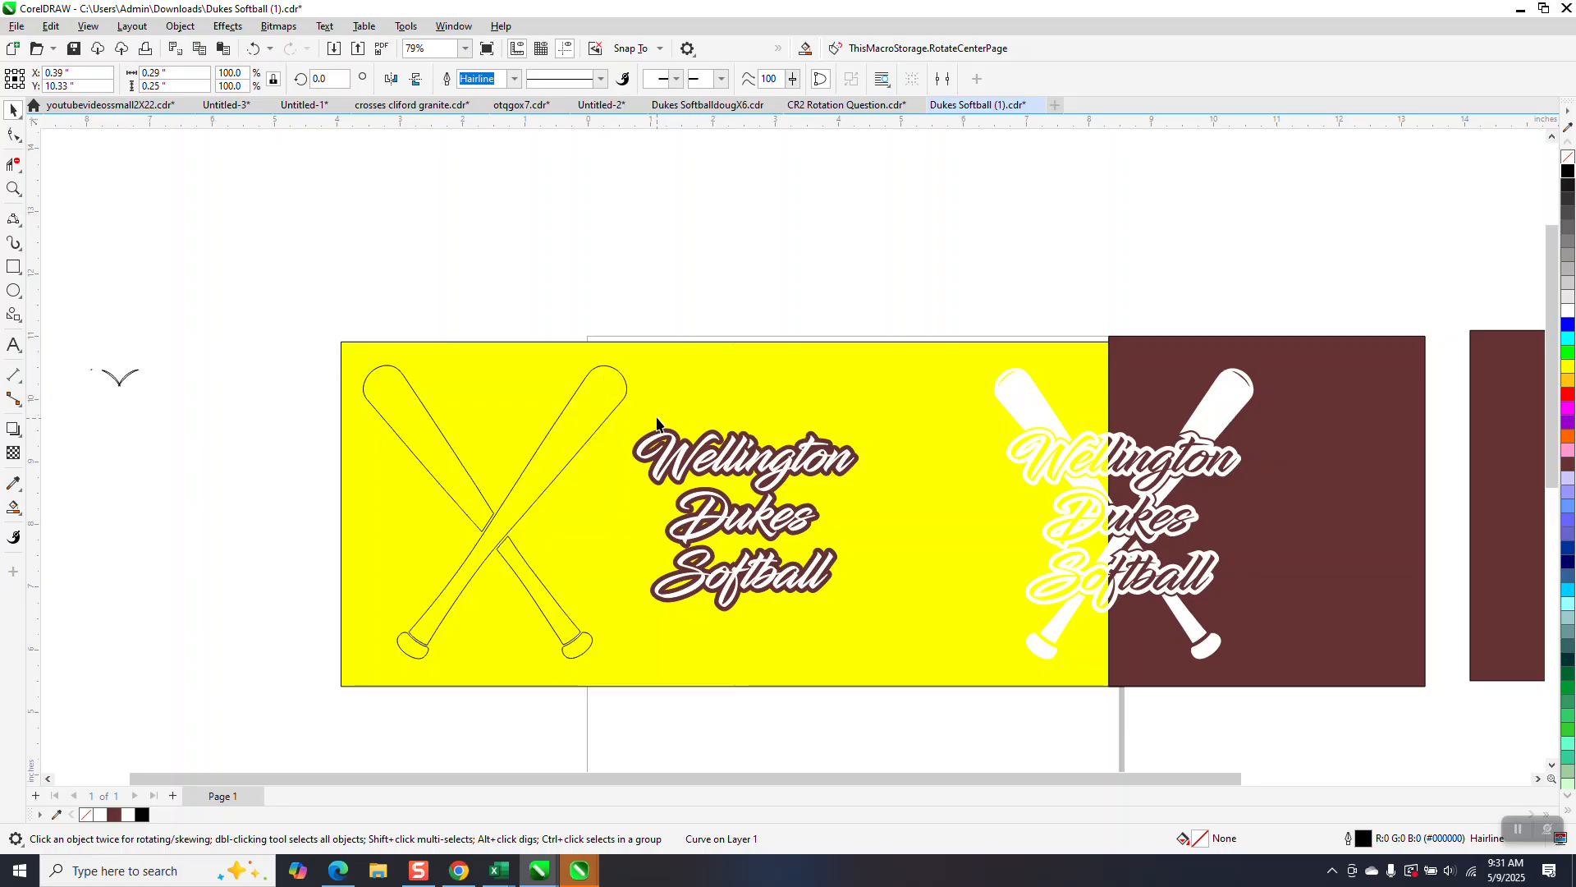
pyautogui.press('Delete')
# - Move the left bat's set-aside accent arc 4 in farther left, clear of the other arc
pyautogui.scroll(-1, 665, 404)
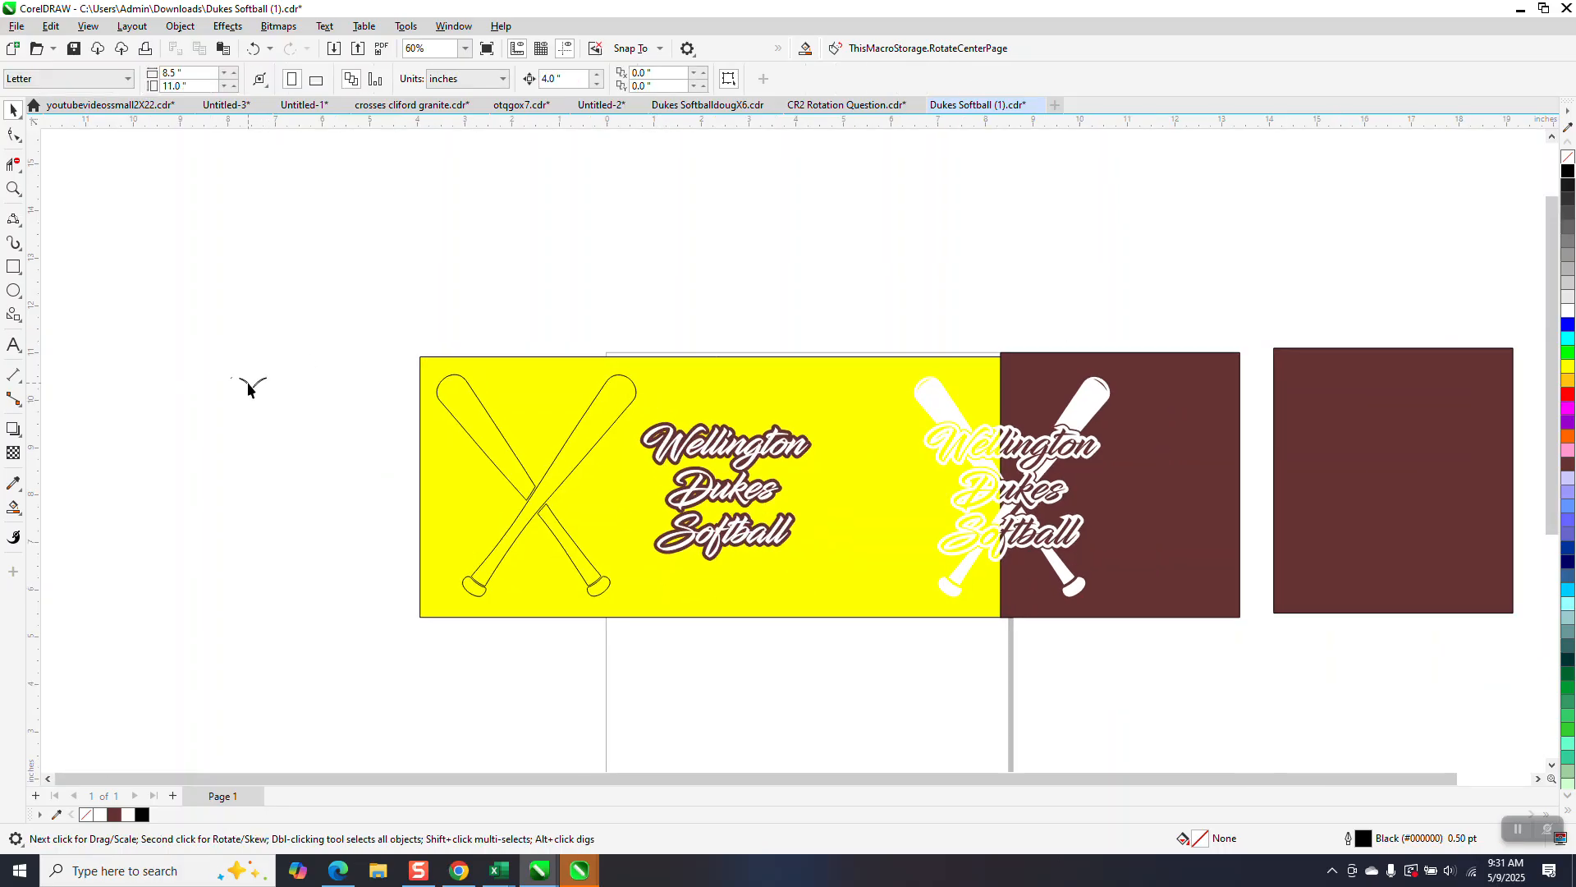
pyautogui.click(261, 380)
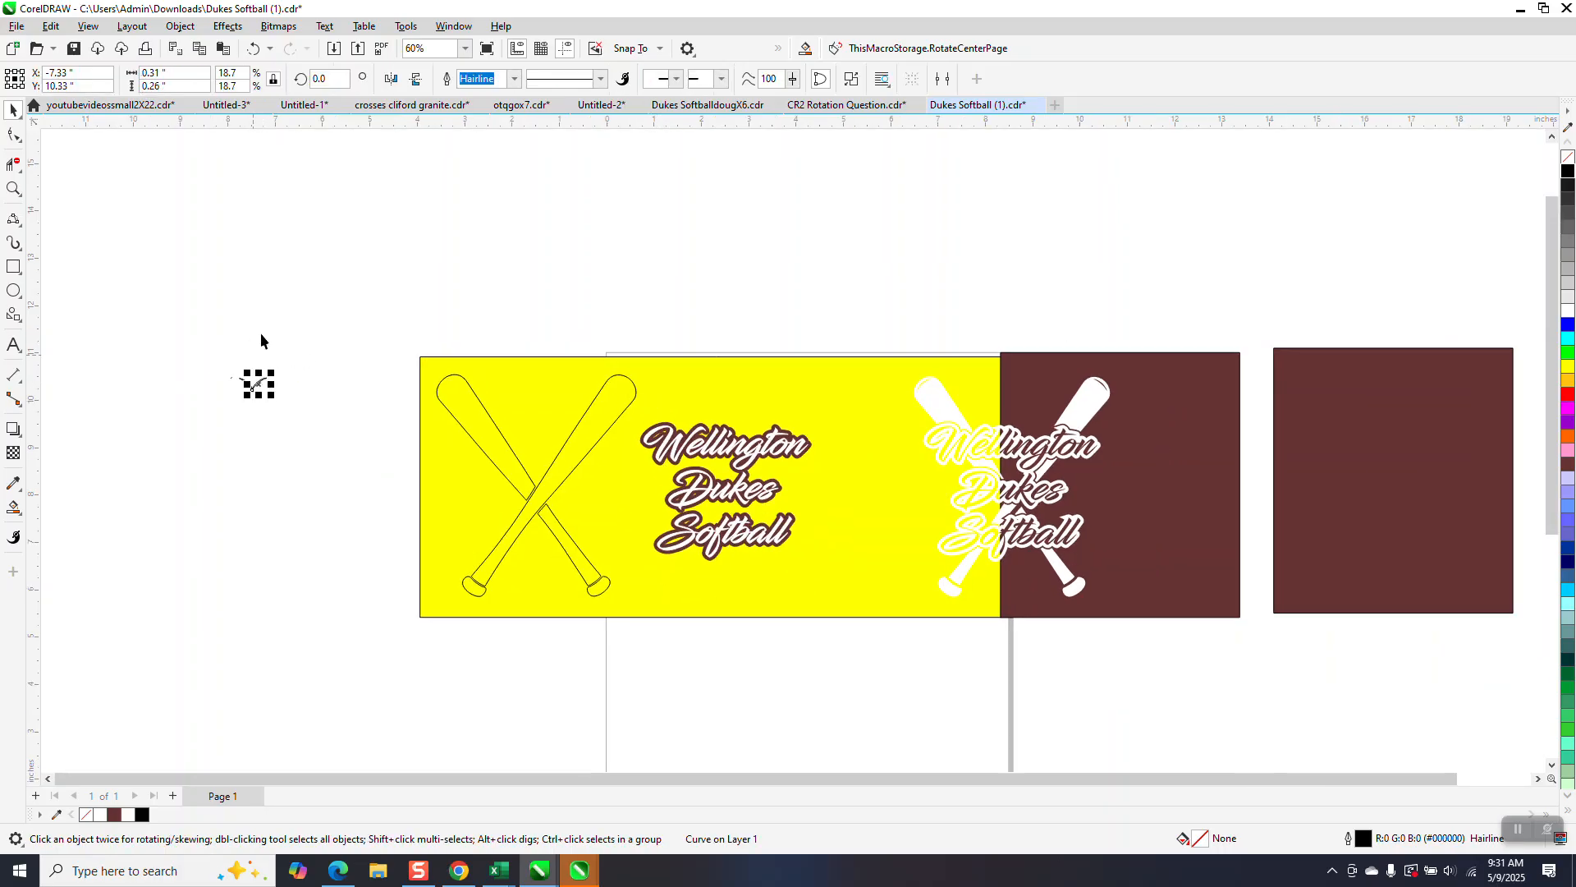
pyautogui.press('Left')
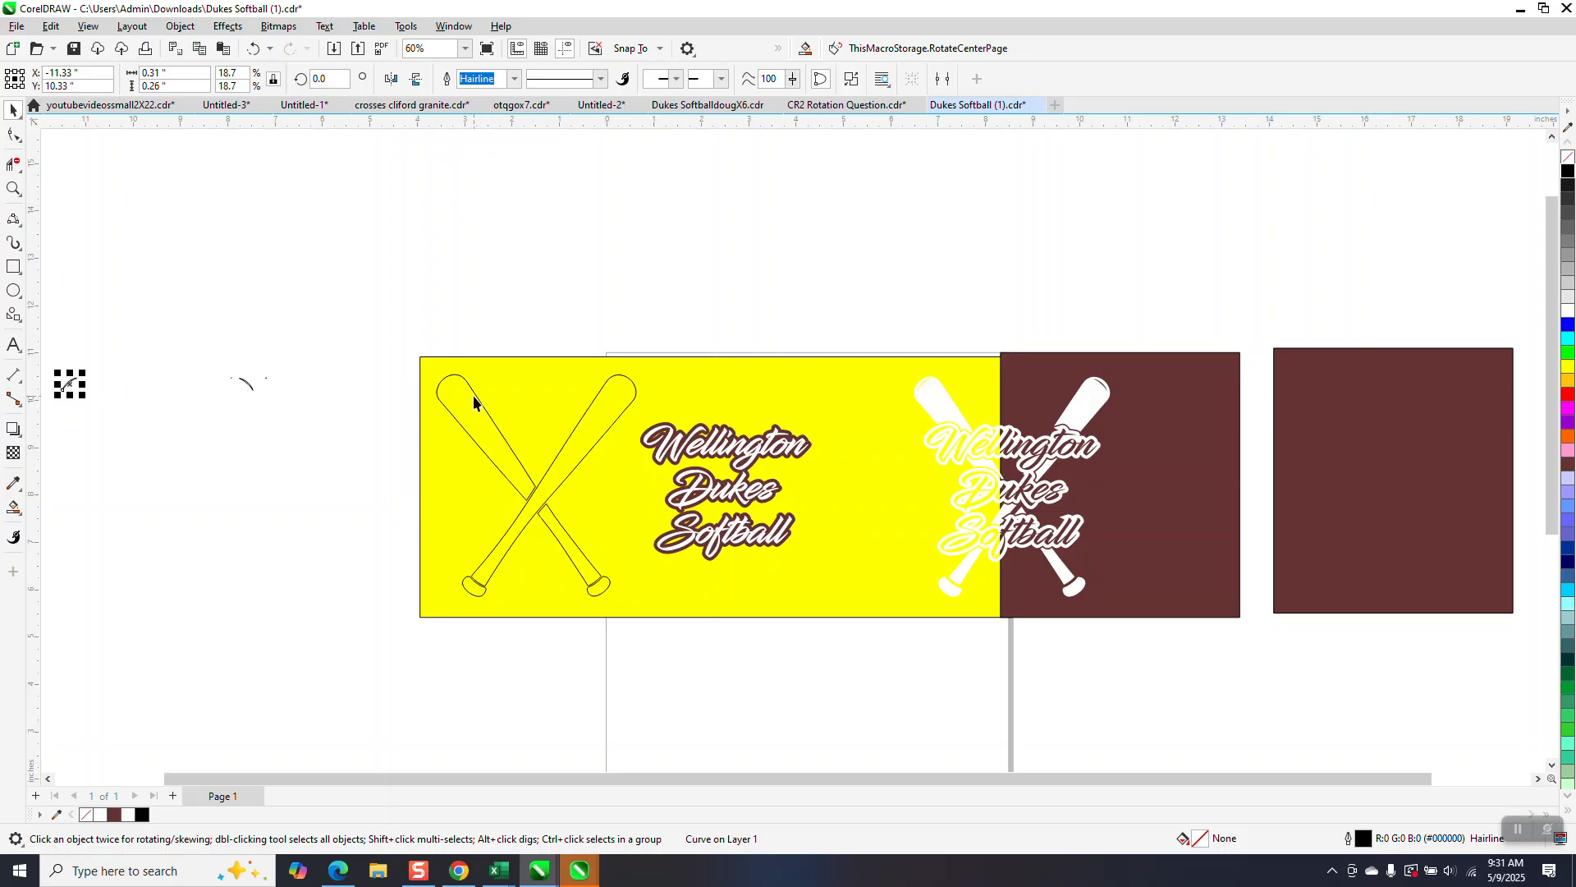
# - Remove the fill from the contoured Wellington Dukes Softball lettering on the yellow rectangle and give it a black outline
pyautogui.moveTo(759, 574); pyautogui.dragTo(872, 648)
pyautogui.click(1568, 157)
pyautogui.rightClick(1568, 170)
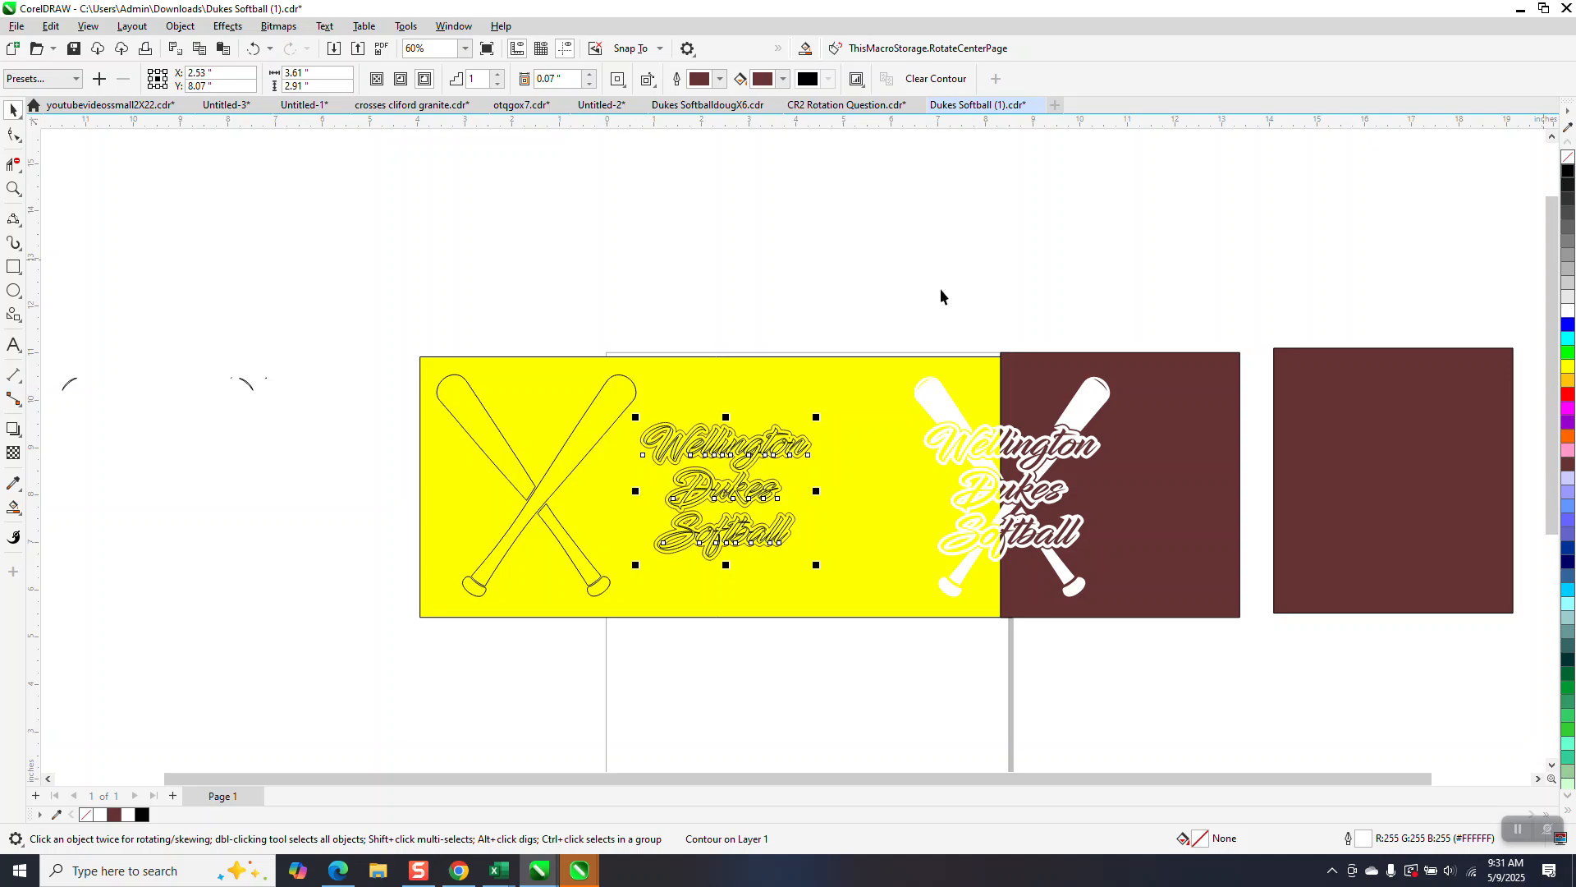
# - Break the contour apart from the outlined lettering and move the separated contour curve 4 in left
pyautogui.click(12, 189)
pyautogui.moveTo(844, 525); pyautogui.dragTo(845, 525)
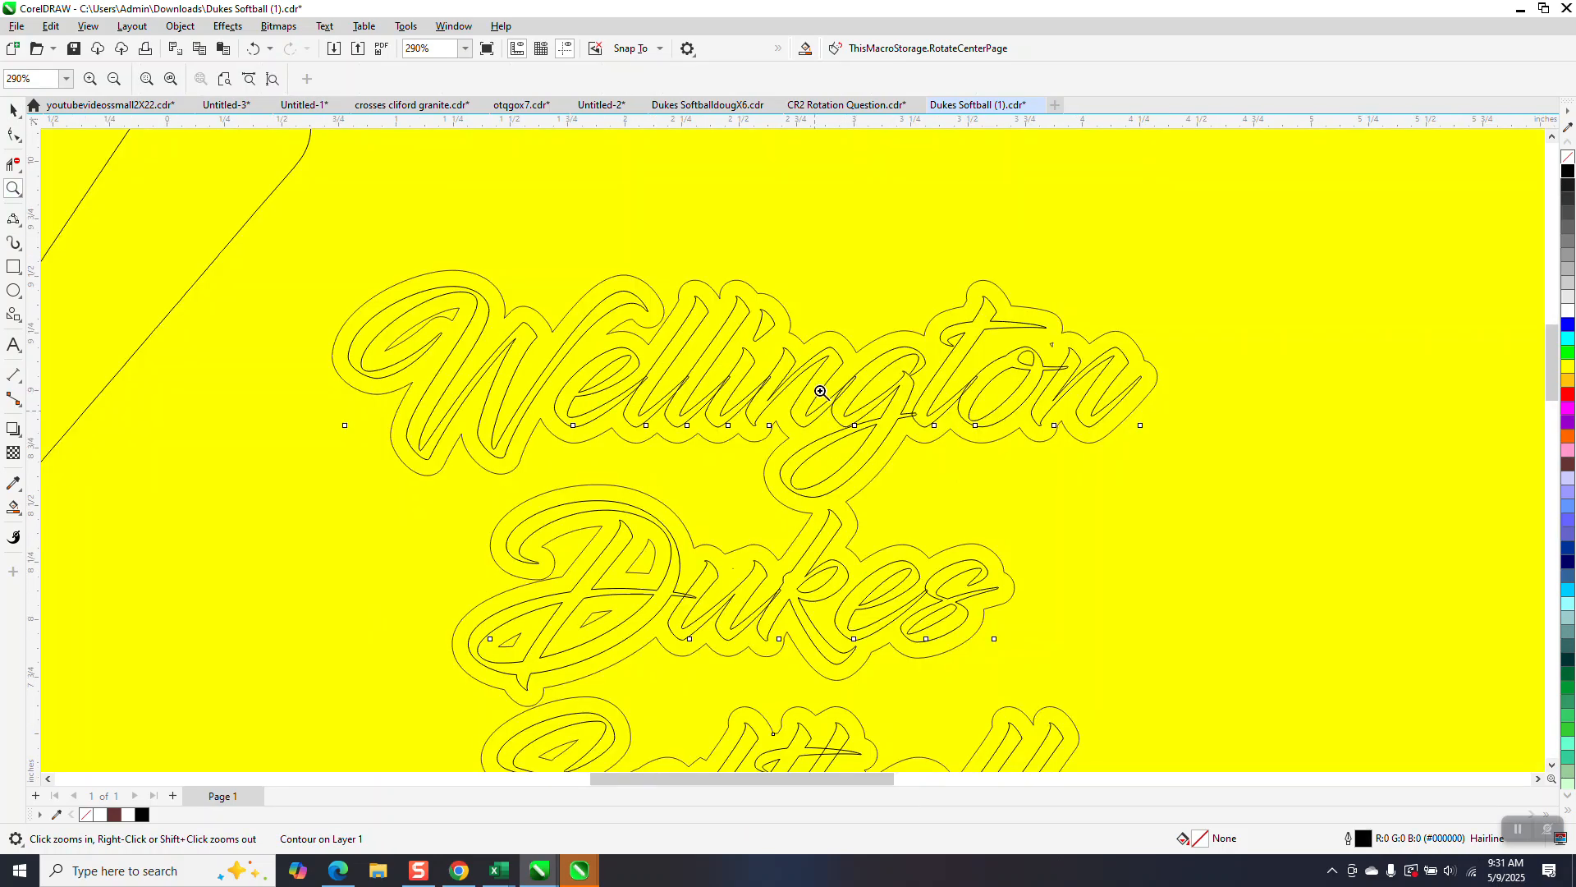
pyautogui.moveTo(709, 460); pyautogui.dragTo(867, 351)
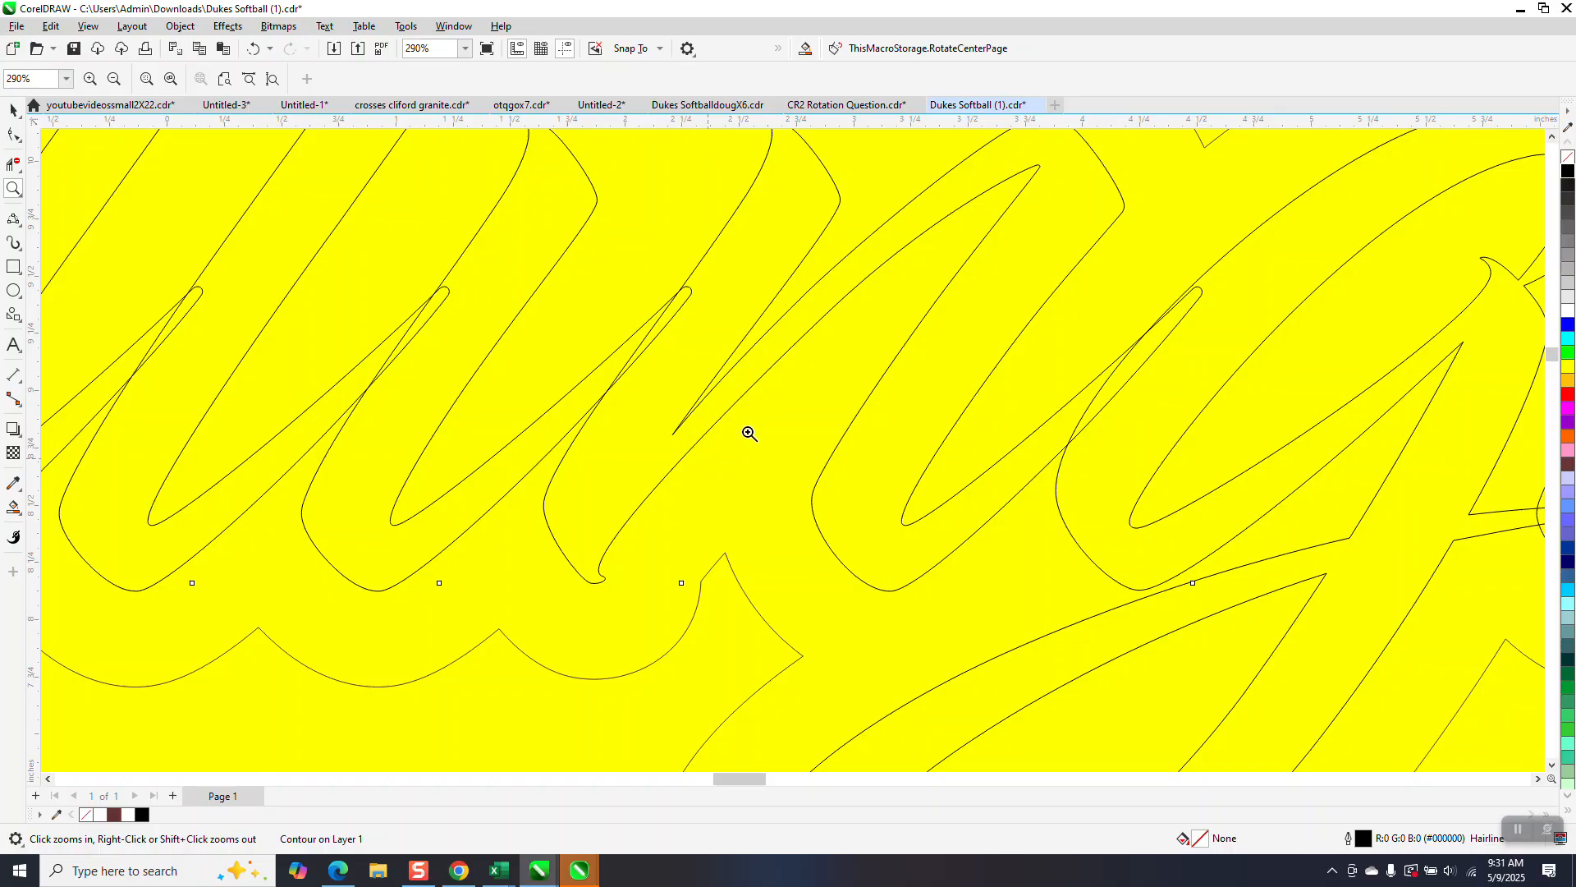
pyautogui.scroll(-10, 683, 363)
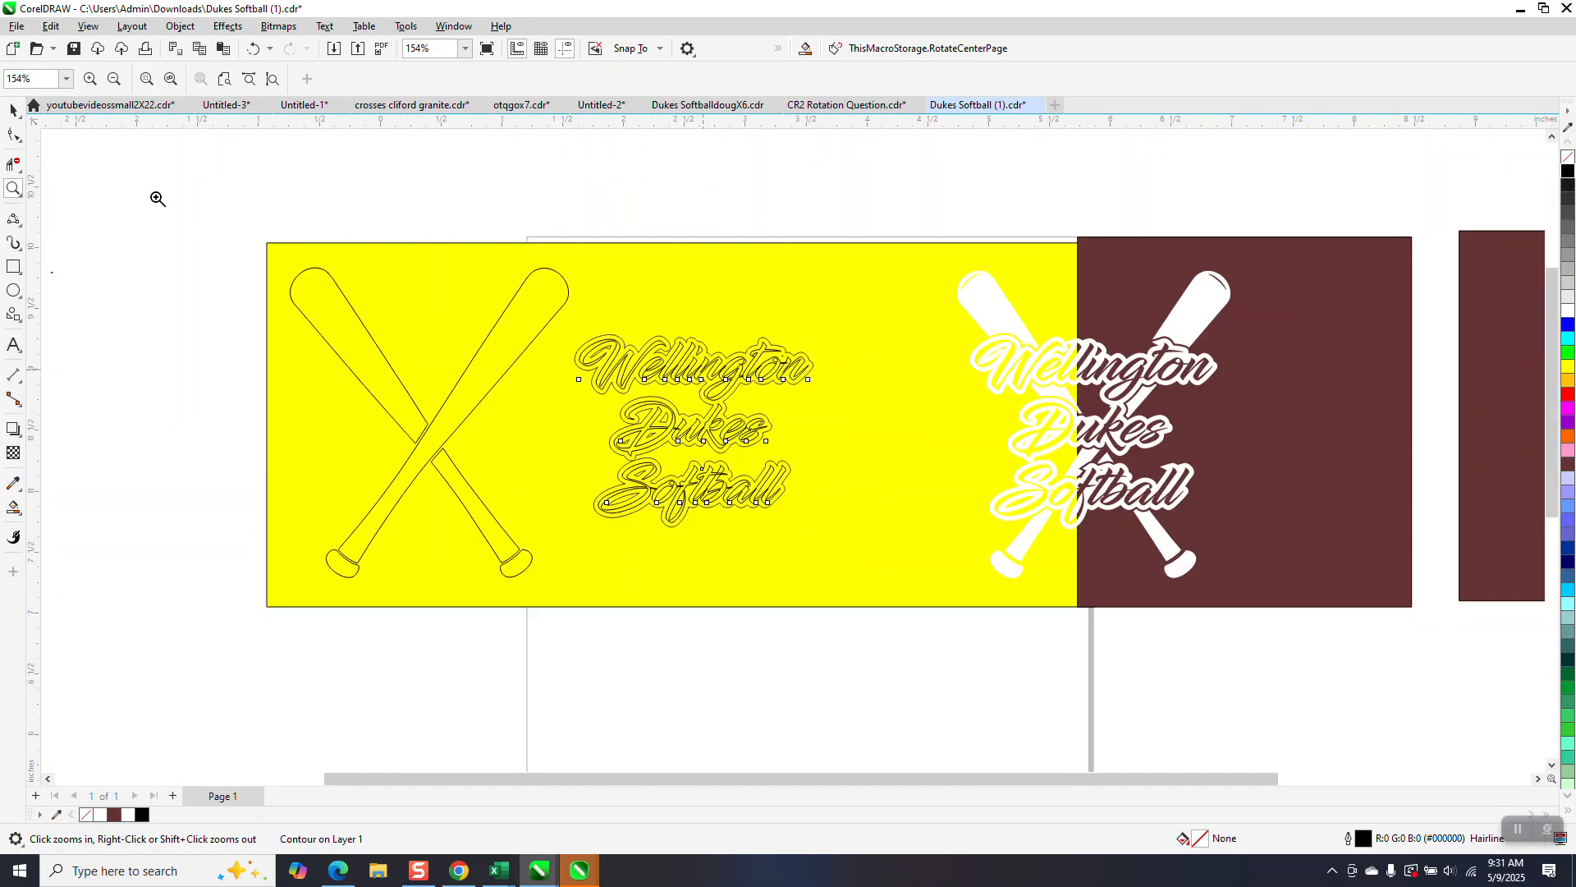
pyautogui.click(13, 109)
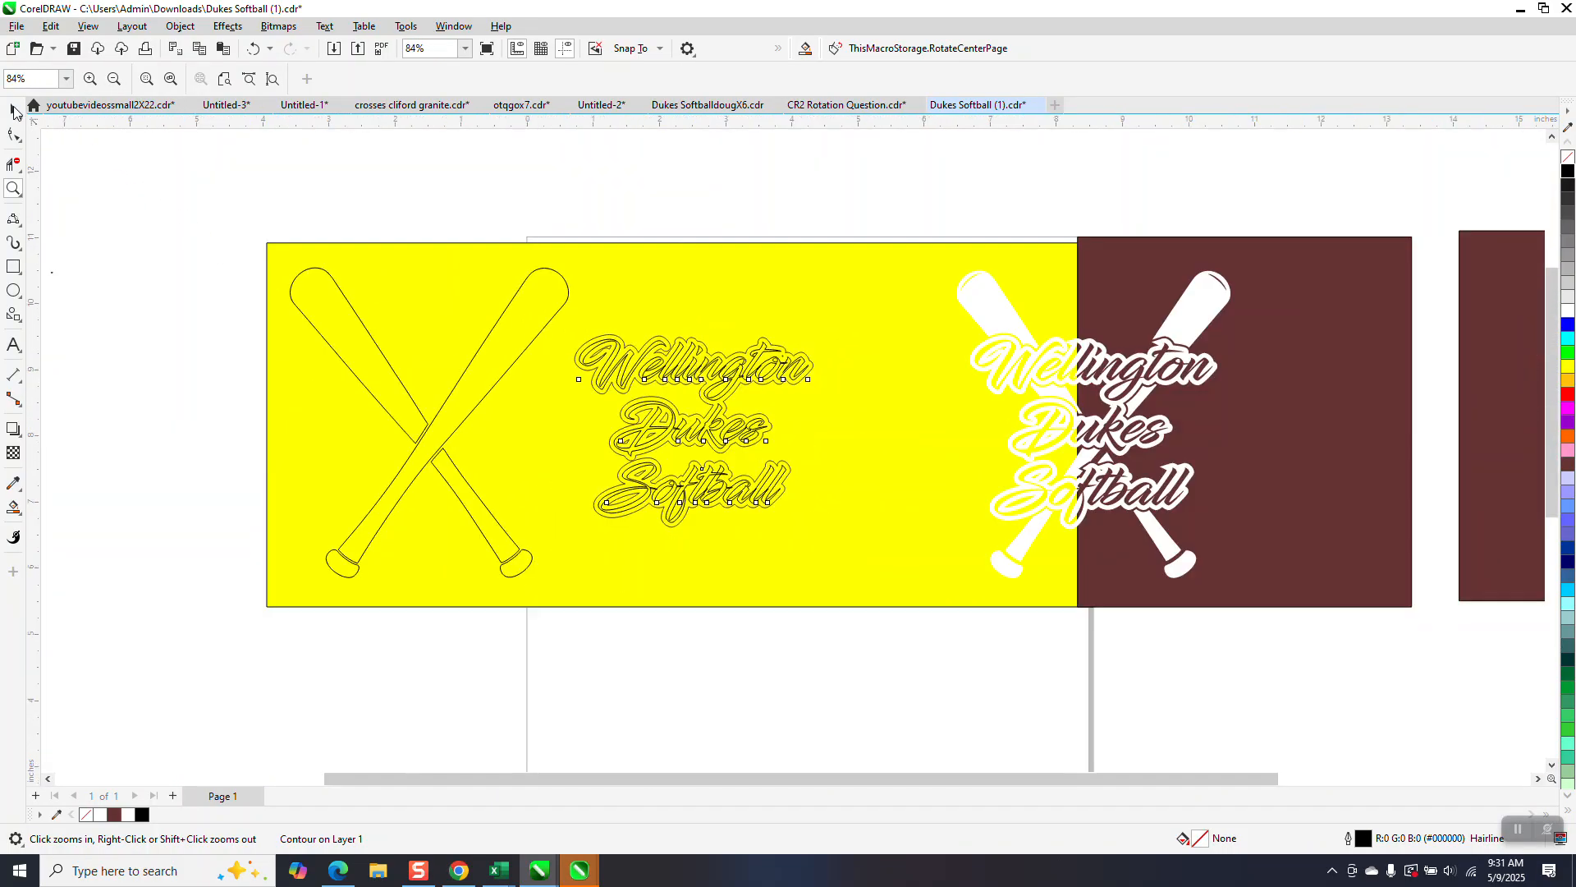
pyautogui.click(632, 210)
pyautogui.moveTo(553, 216); pyautogui.dragTo(957, 588)
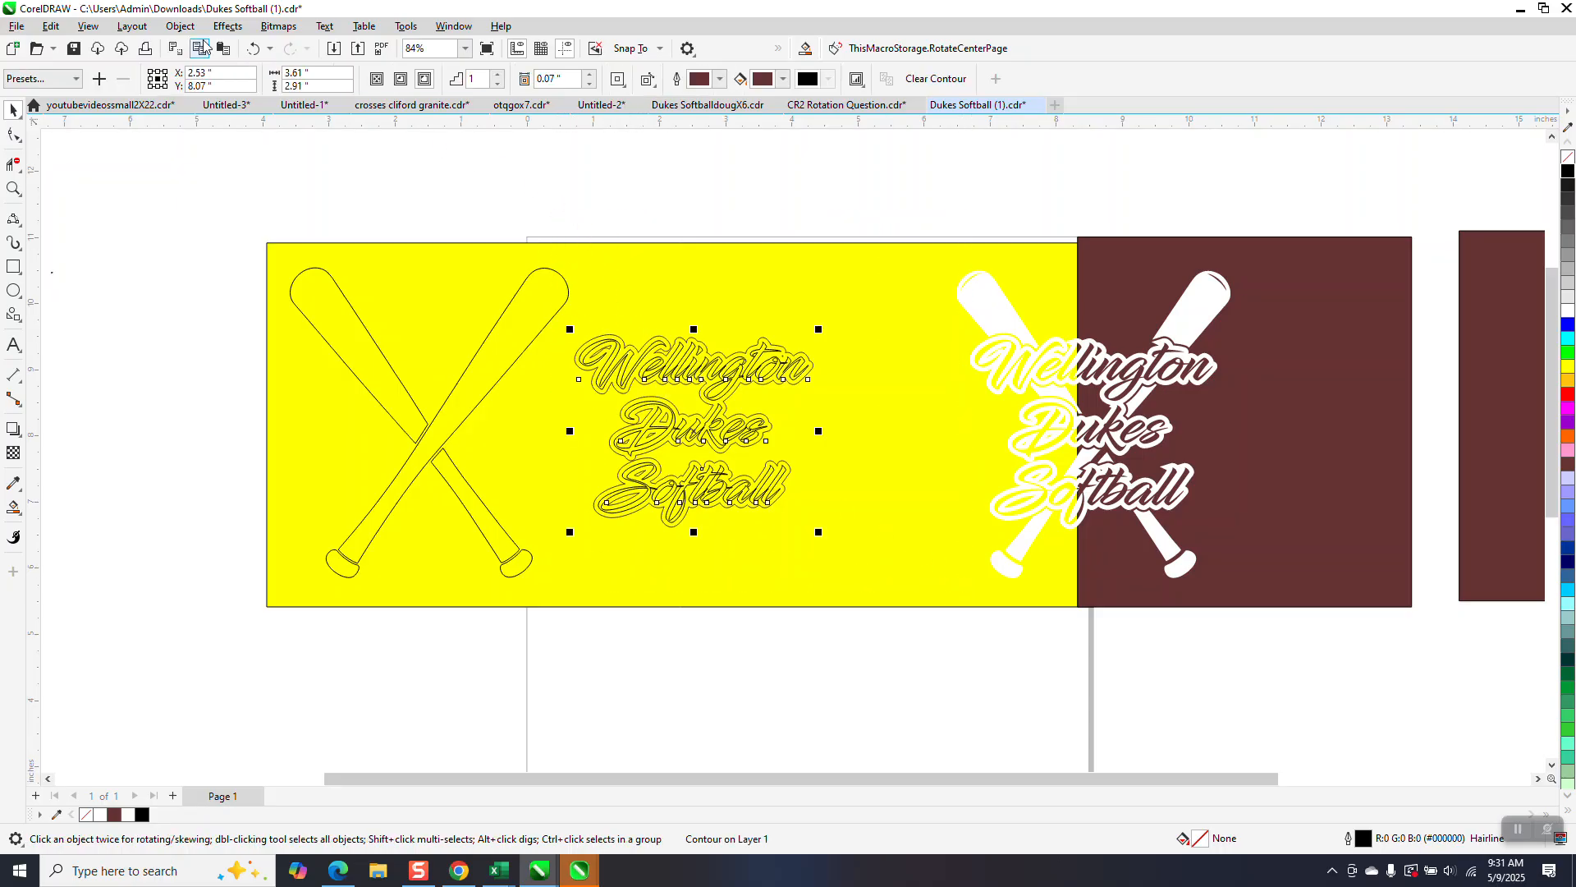
pyautogui.click(180, 26)
pyautogui.click(249, 389)
pyautogui.click(471, 180)
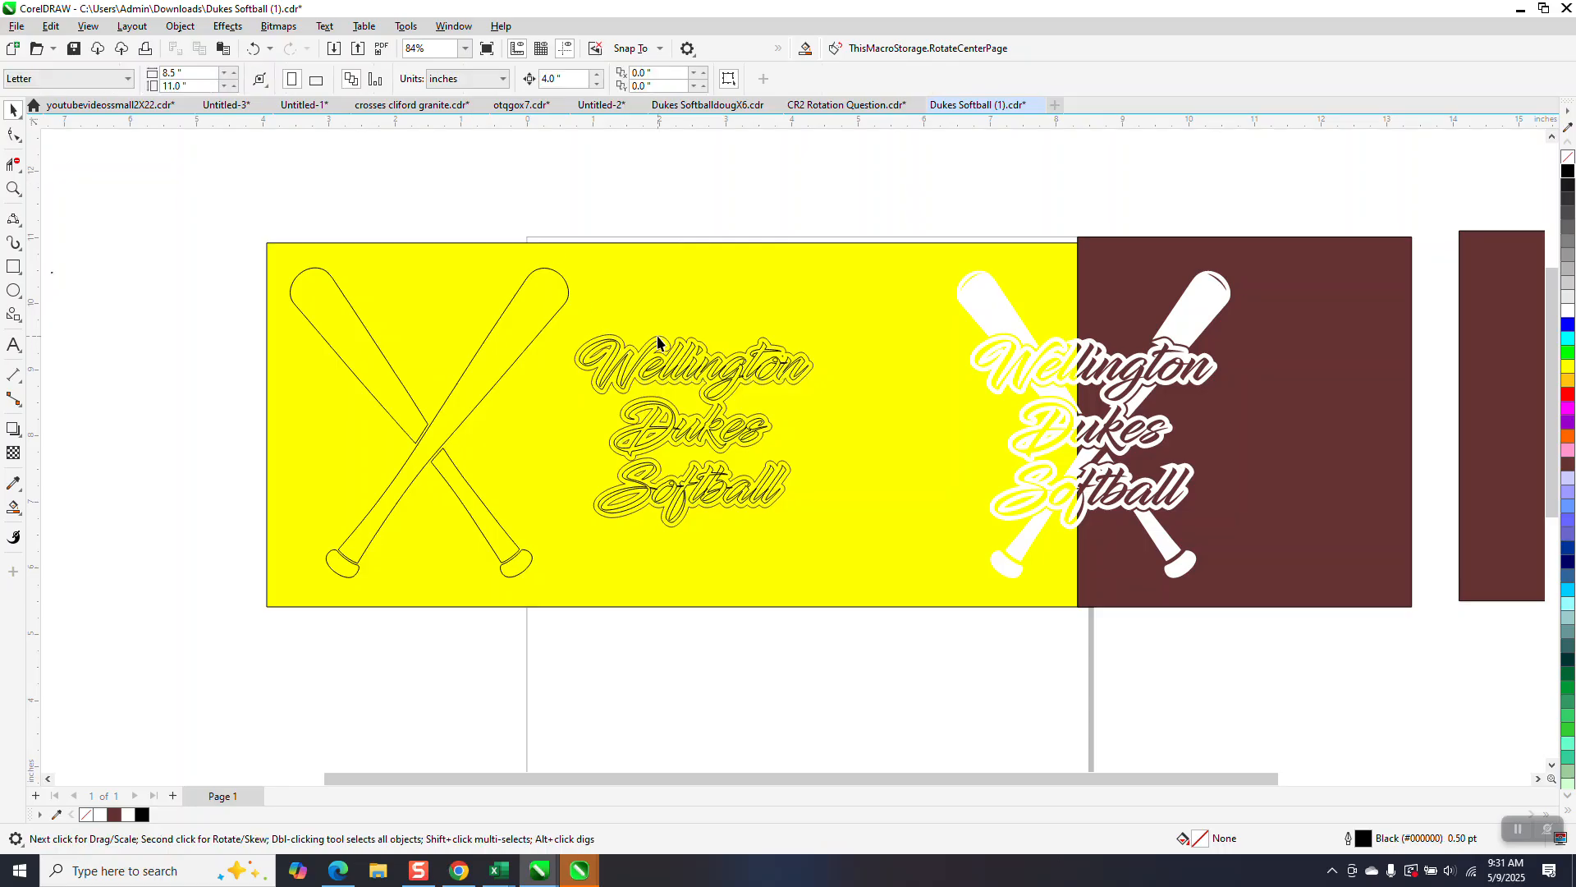
pyautogui.click(657, 342)
pyautogui.press('Left')
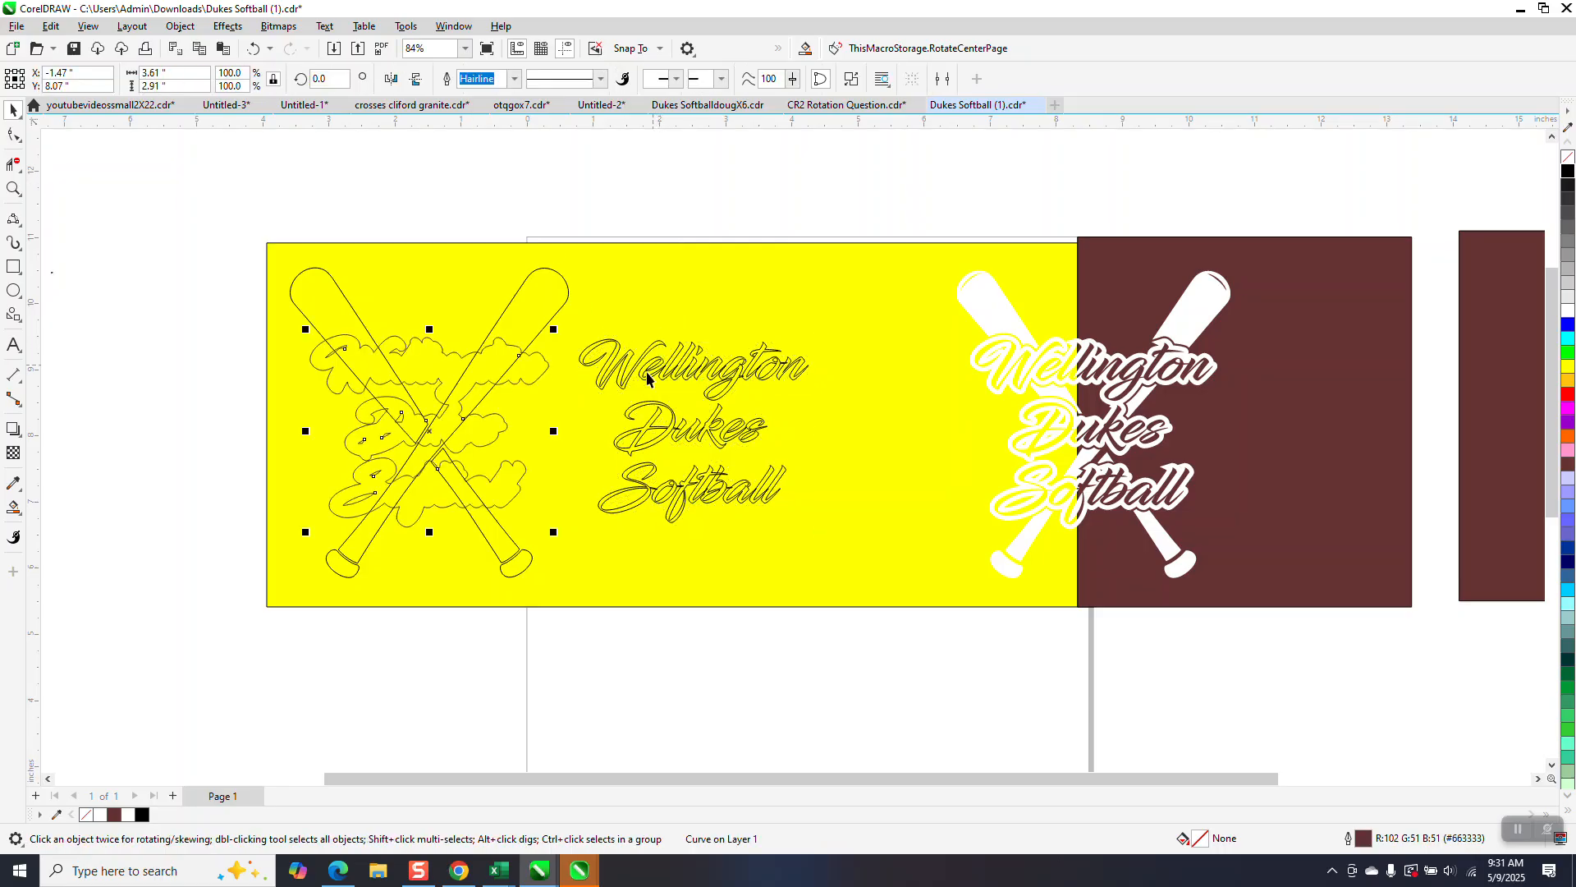
# - Weld the outlined Wellington Dukes Softball text to merge its overlapping letters
pyautogui.moveTo(575, 230); pyautogui.dragTo(880, 606)
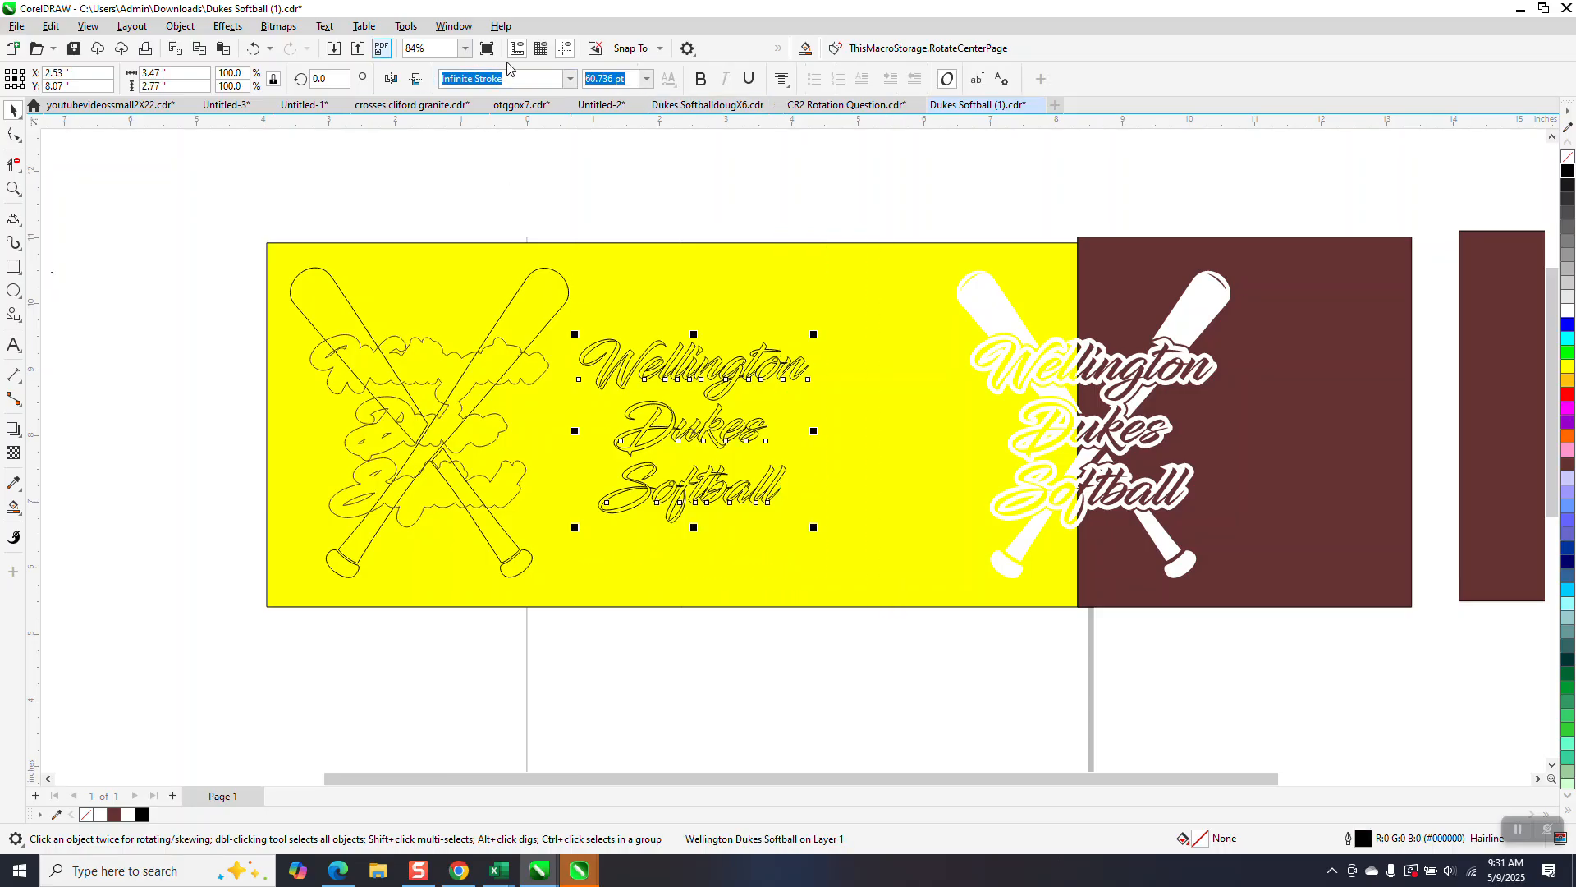
pyautogui.click(13, 188)
pyautogui.click(767, 444)
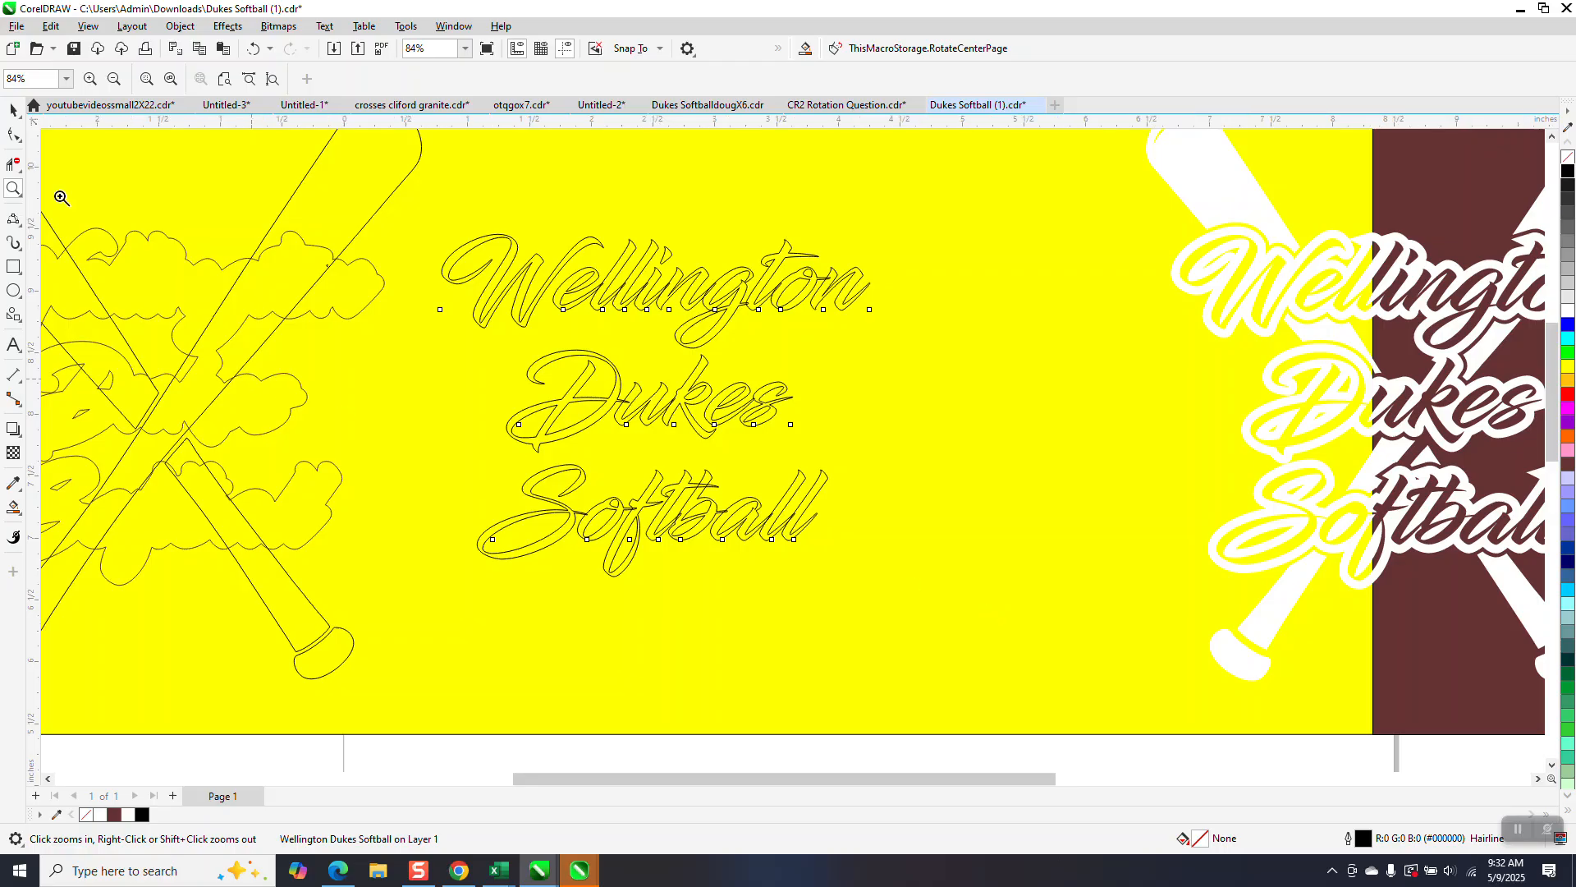
pyautogui.click(13, 110)
pyautogui.scroll(-2, 704, 427)
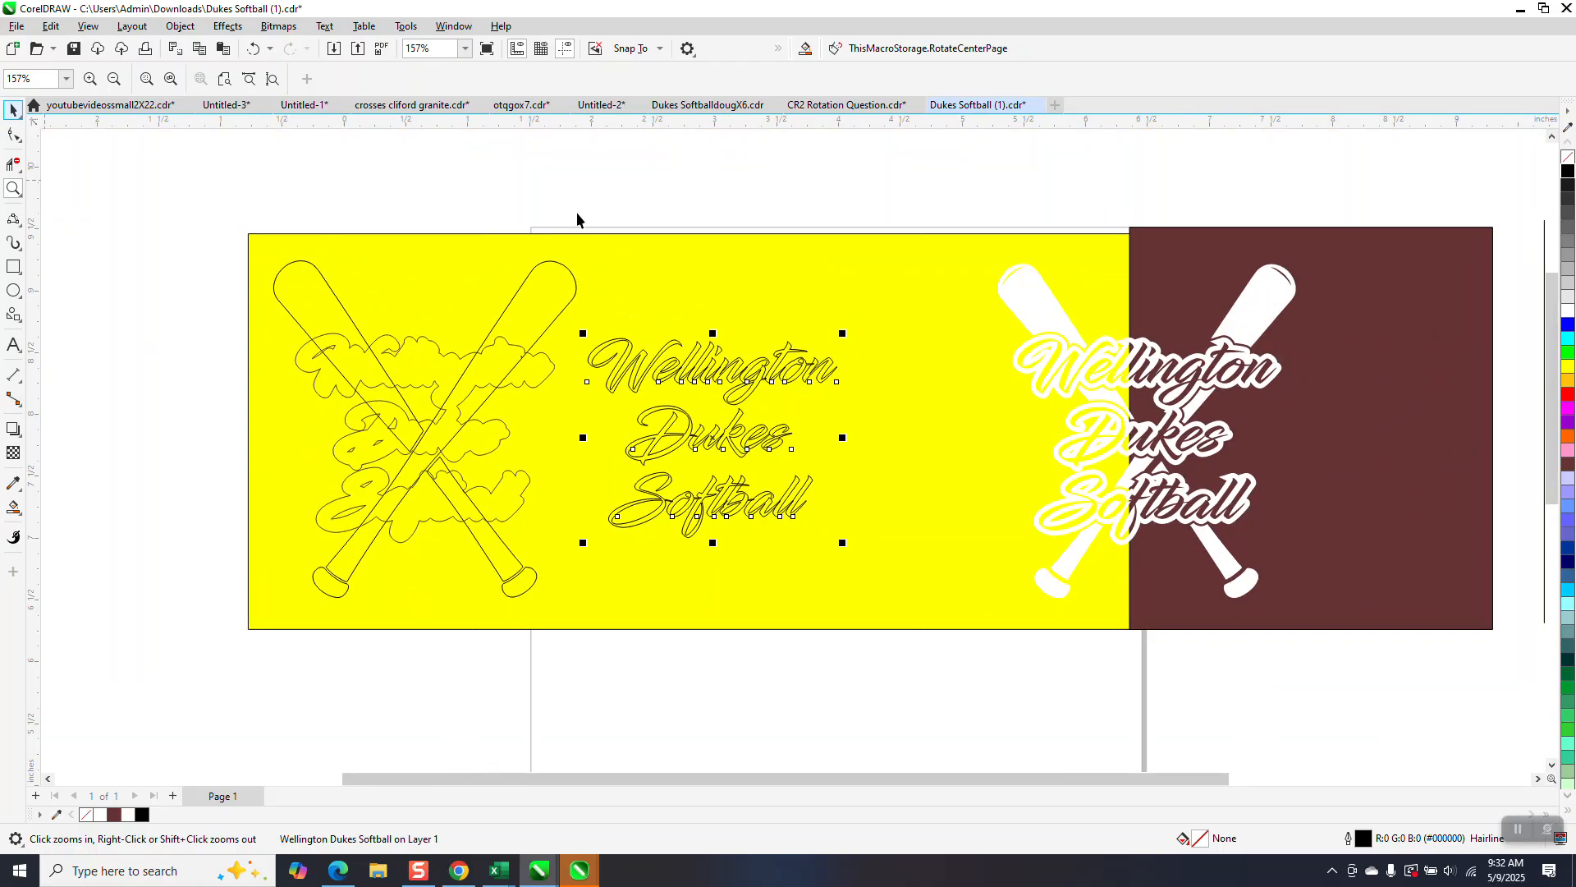
pyautogui.moveTo(573, 201); pyautogui.dragTo(689, 493)
pyautogui.moveTo(892, 617); pyautogui.dragTo(913, 579)
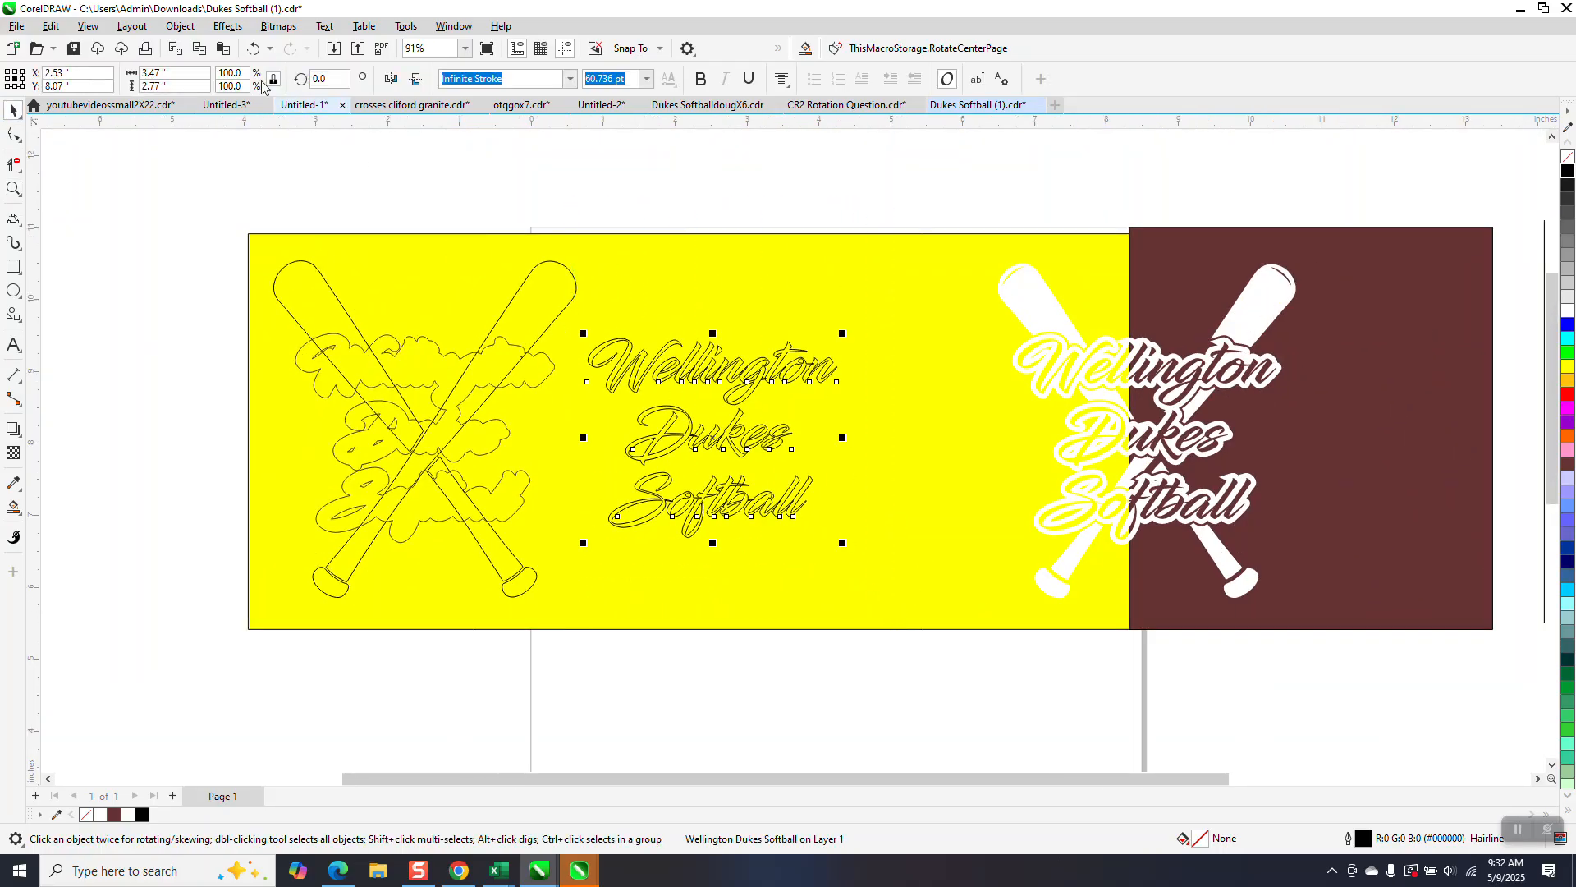
pyautogui.click(188, 30)
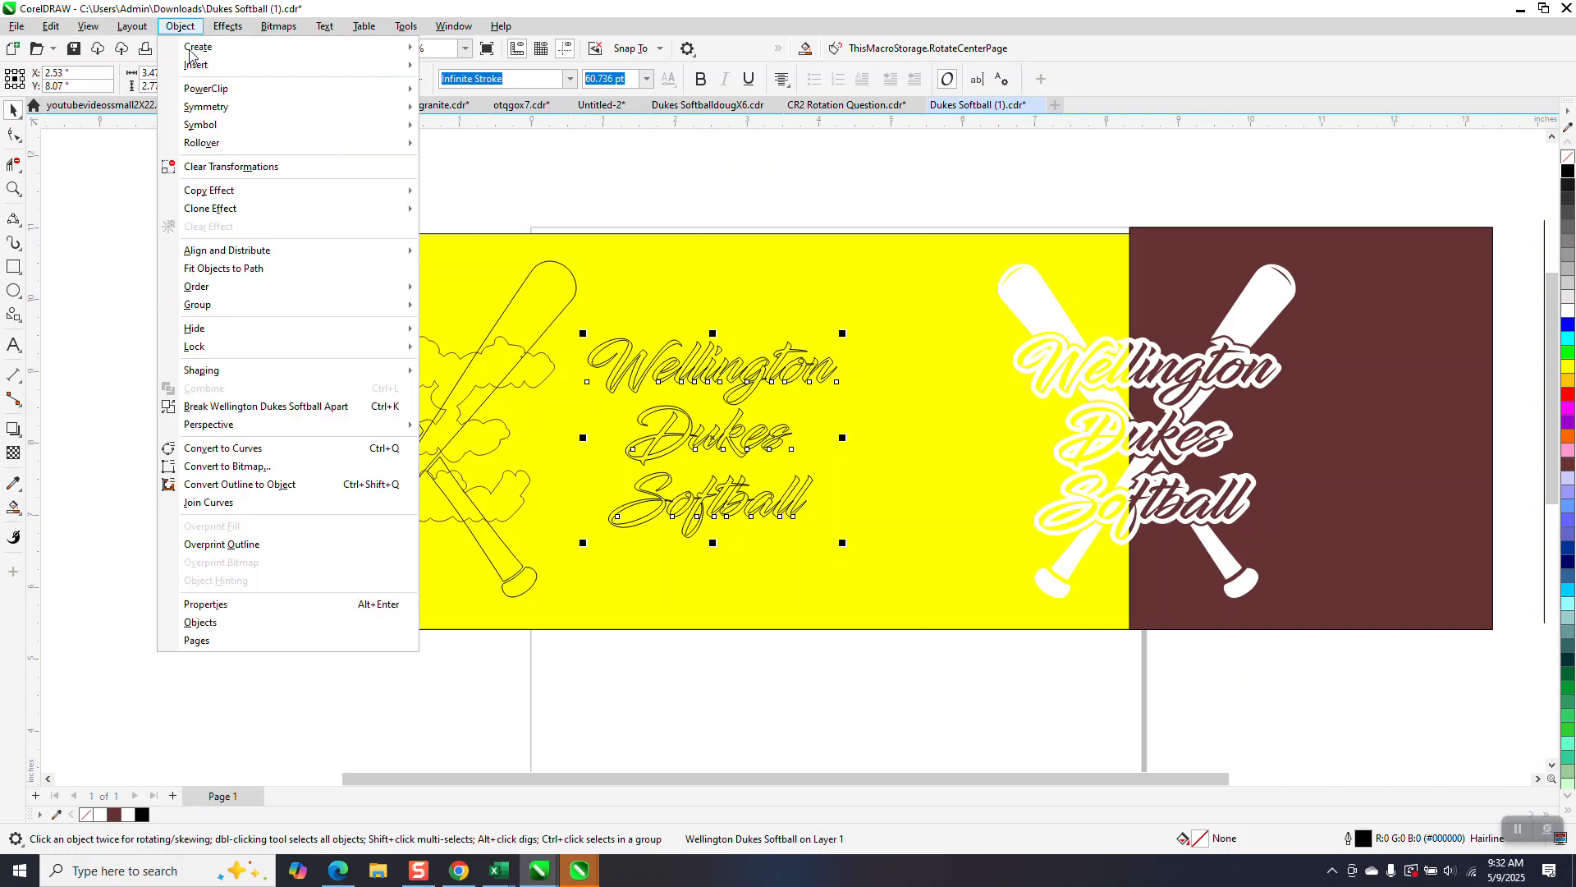
pyautogui.moveTo(215, 375)
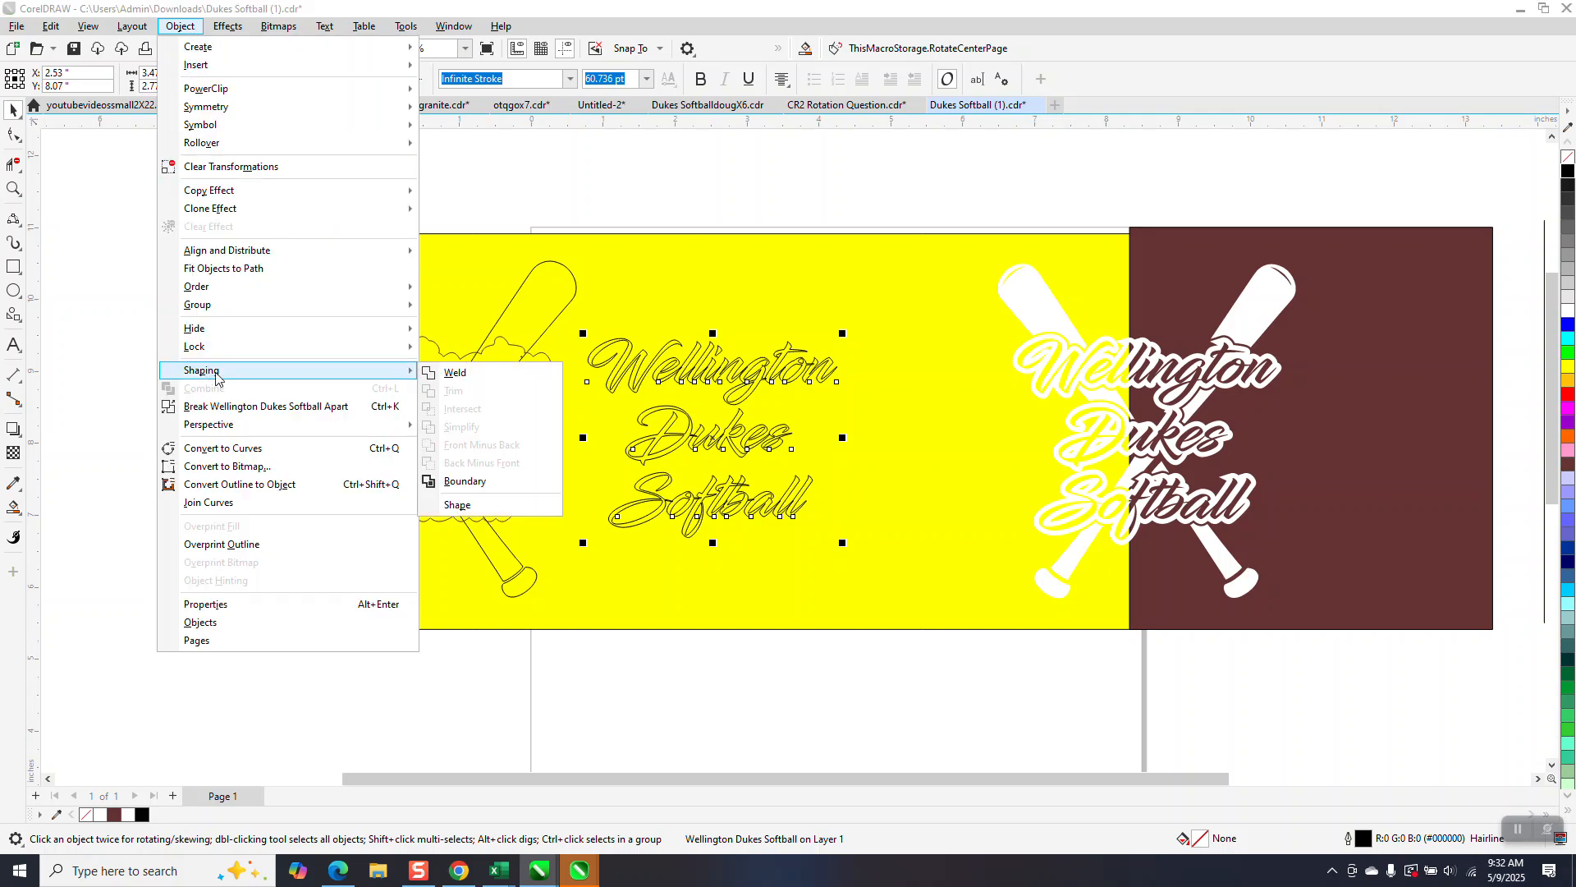
pyautogui.click(455, 372)
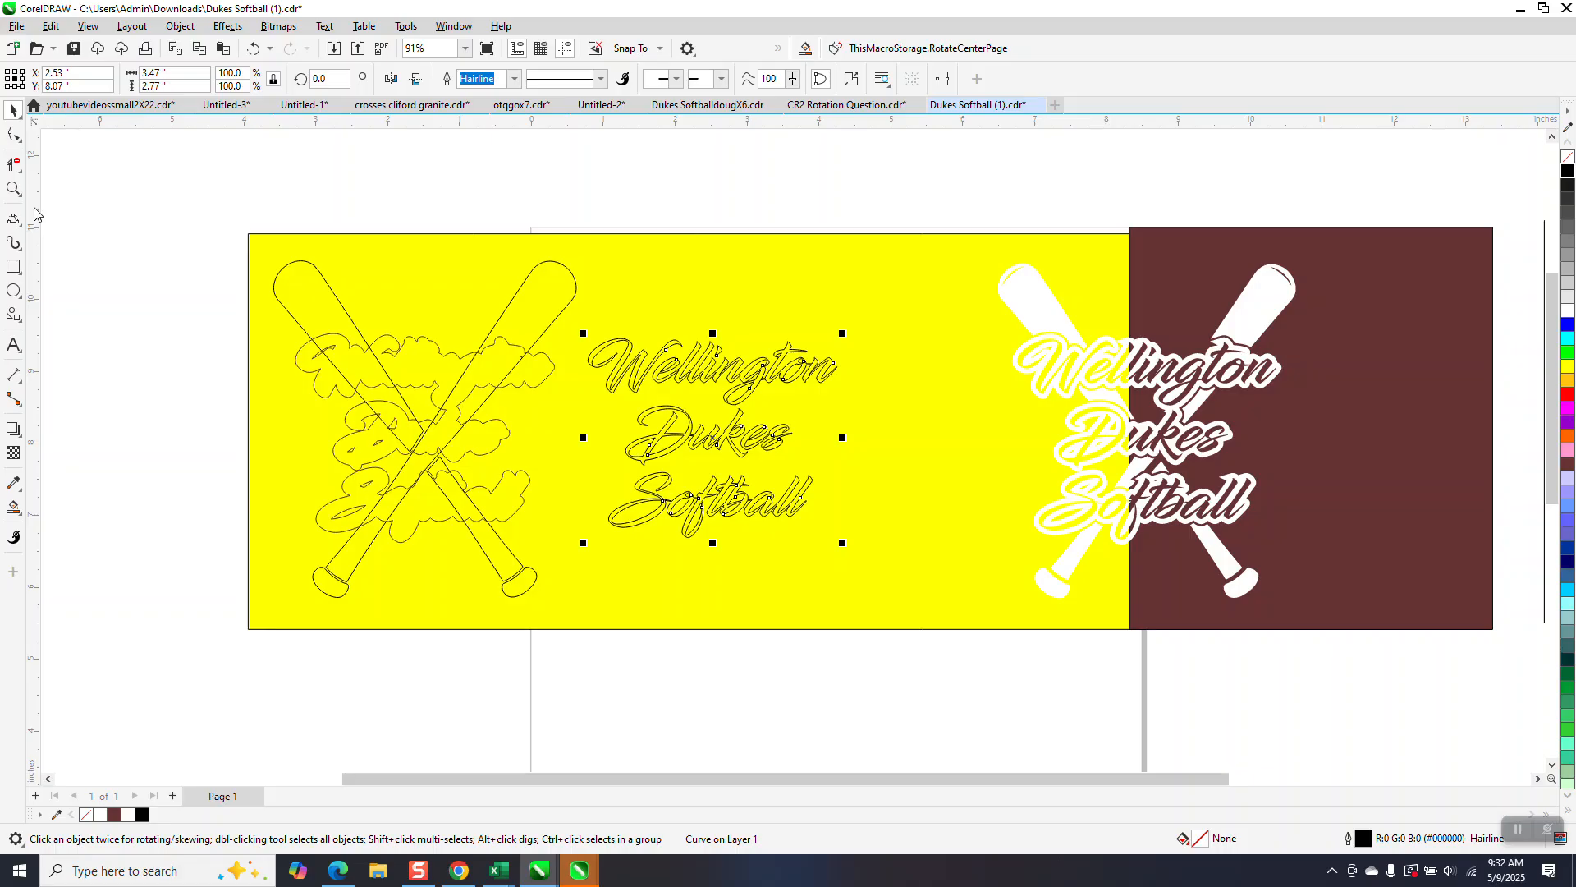
# - Move the separated contour curve 4 in right, back around the welded lettering
pyautogui.press('z')
pyautogui.moveTo(887, 595); pyautogui.dragTo(898, 590)
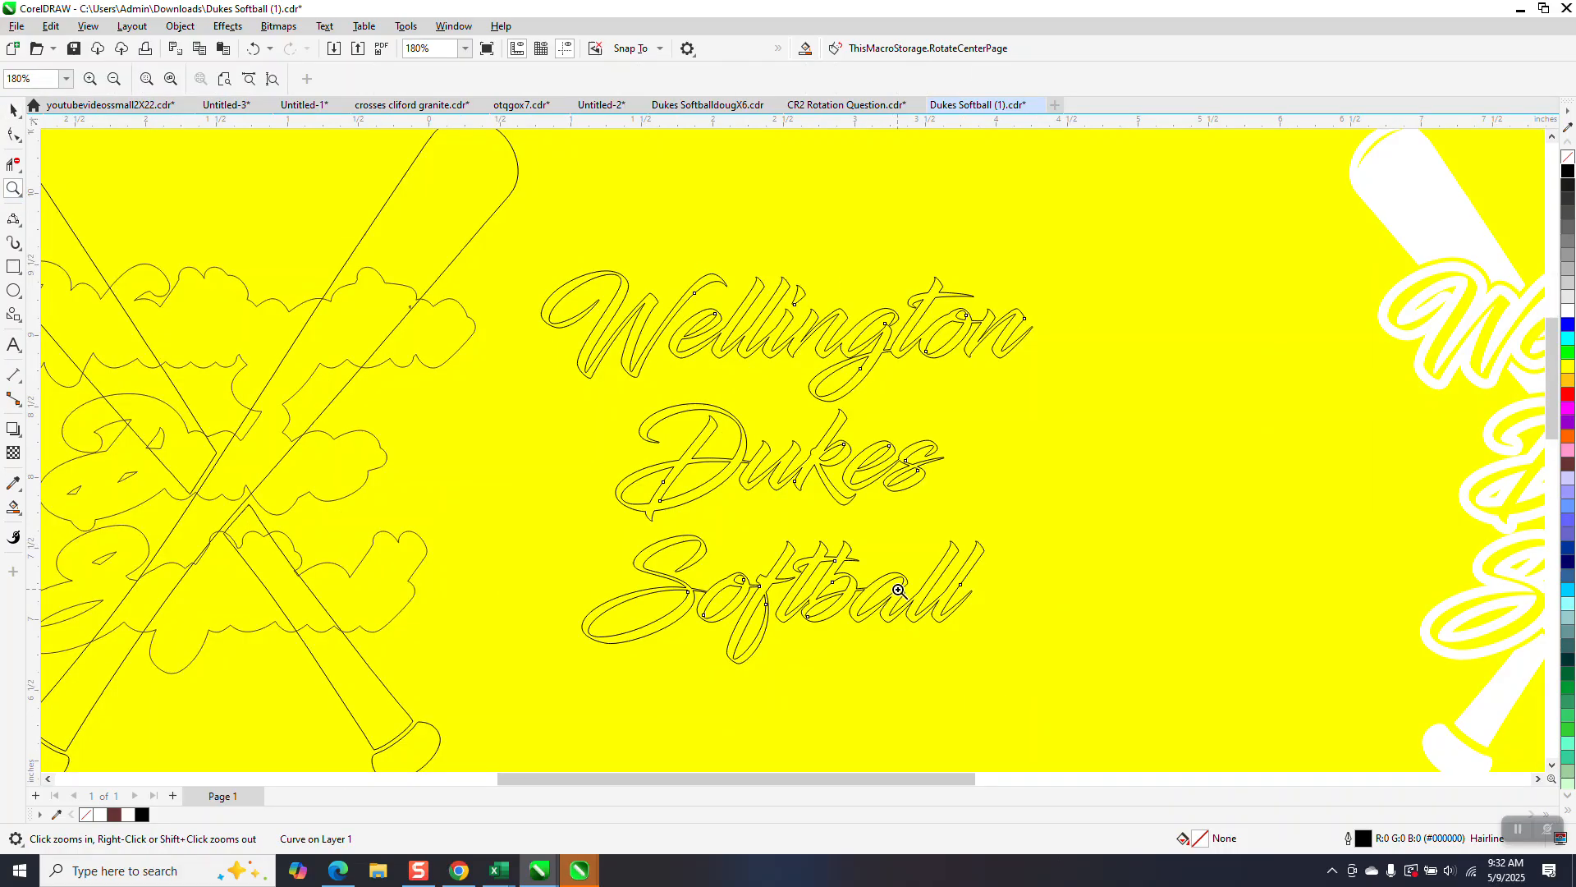
pyautogui.rightClick(898, 589)
pyautogui.press('space')
pyautogui.click(207, 235)
pyautogui.click(646, 429)
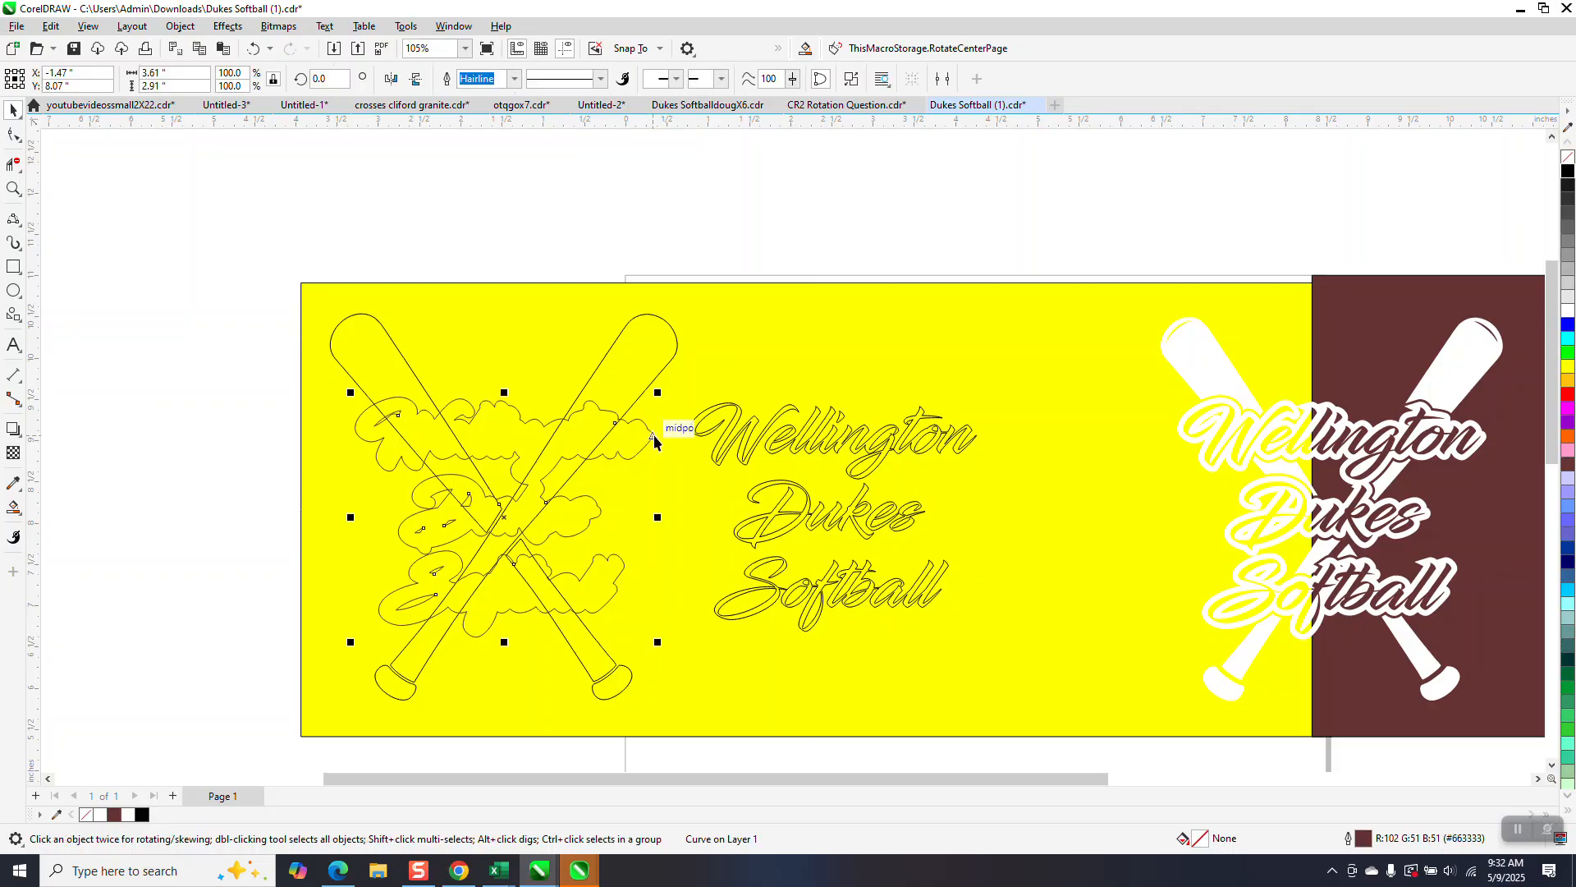
pyautogui.press('Right')
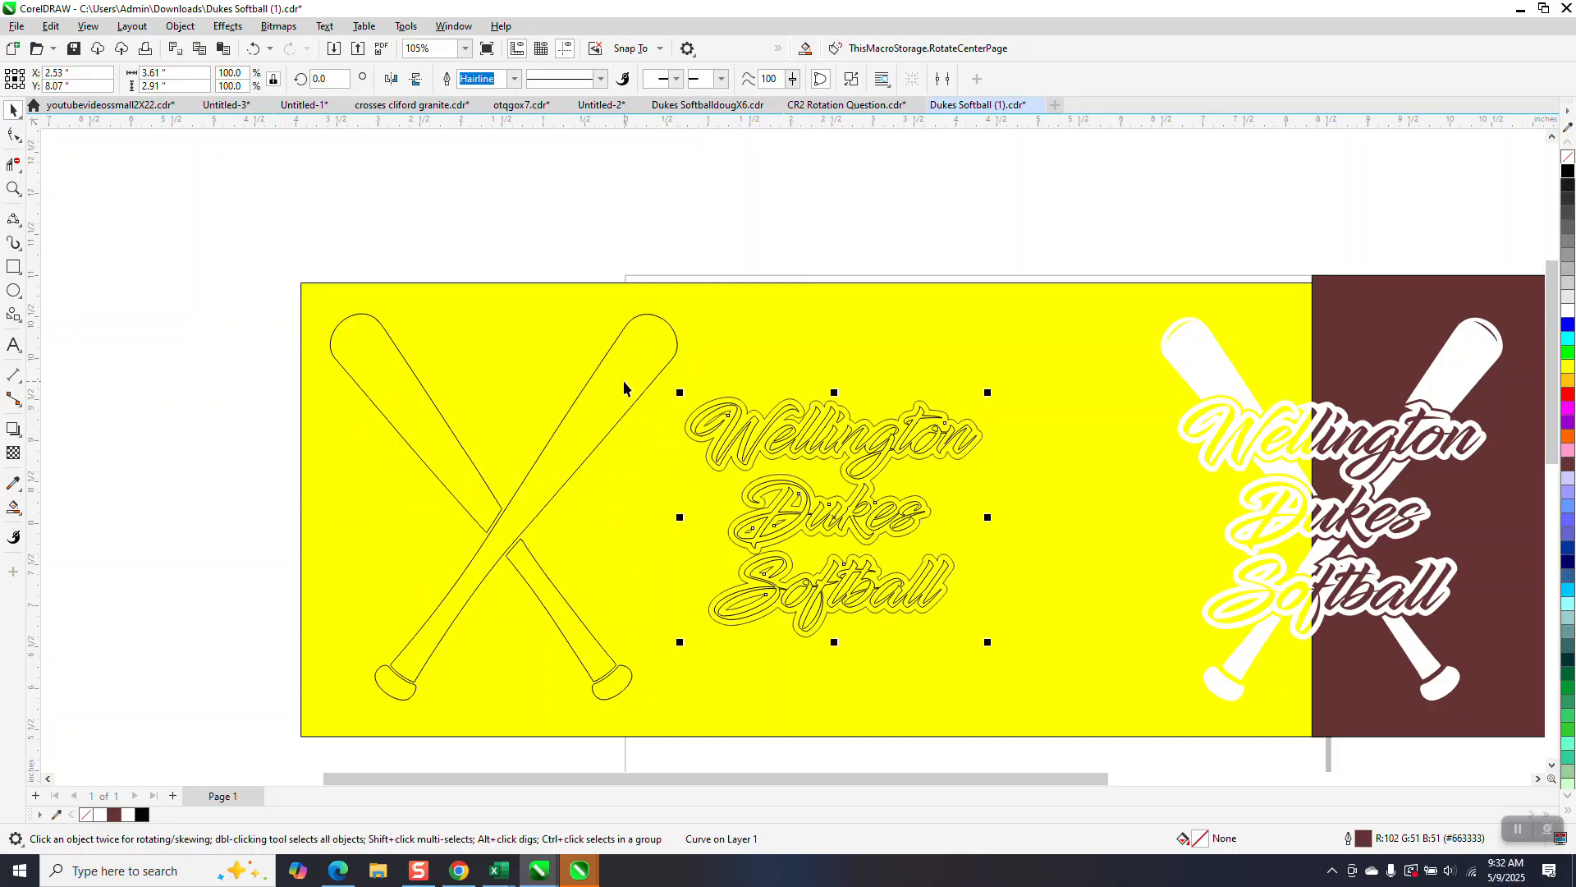
pyautogui.scroll(-1, 620, 381)
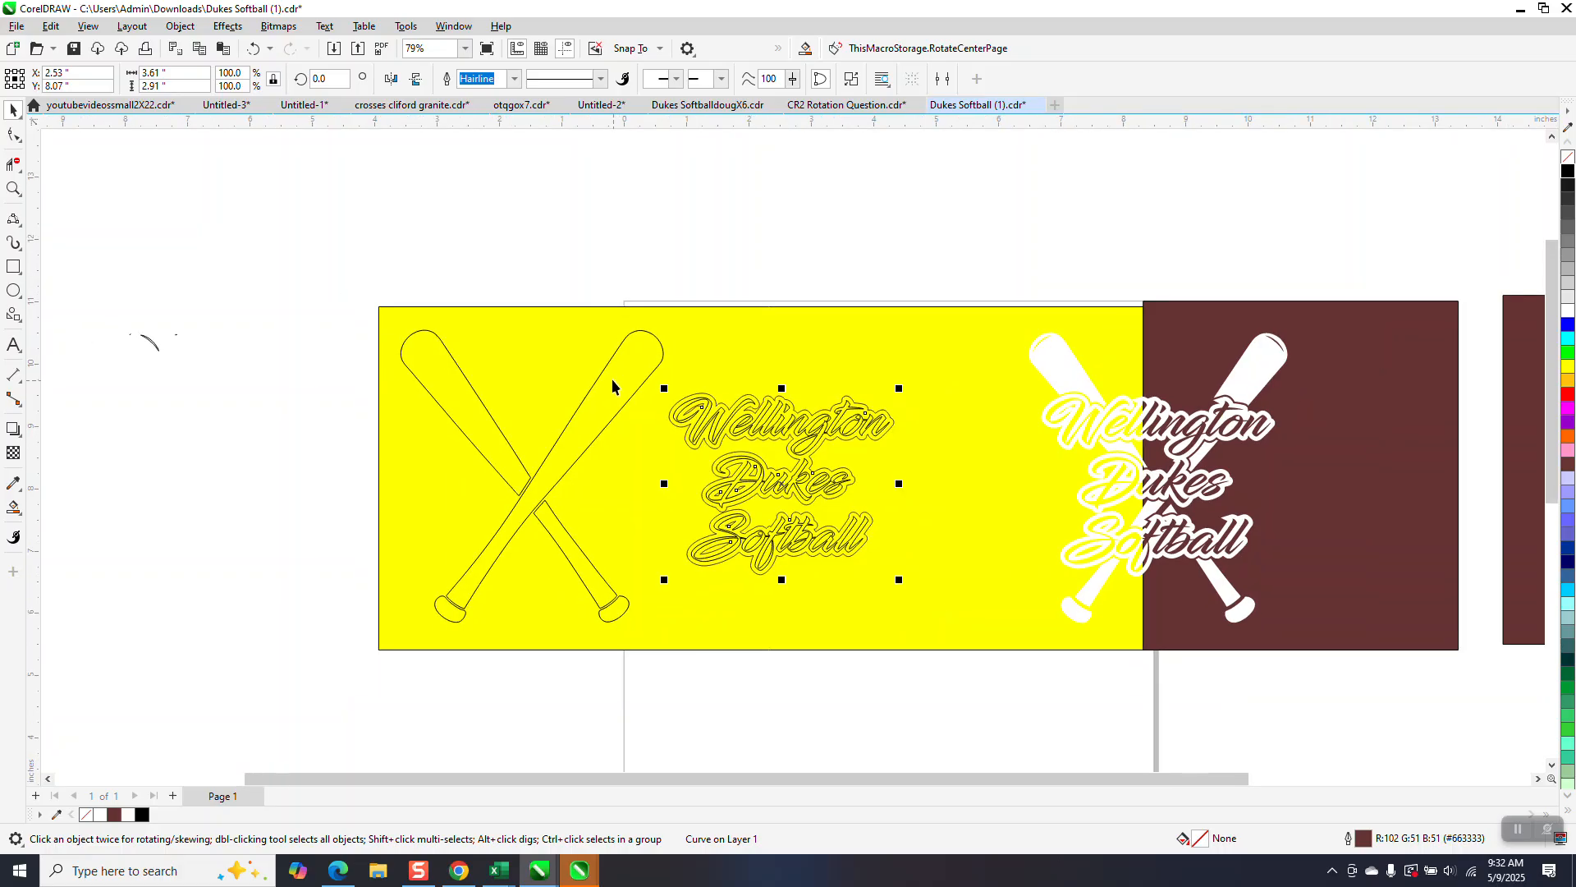
# - Move the crossed bat outlines 4 in right, onto the Wellington Dukes Softball lettering
pyautogui.moveTo(378, 282); pyautogui.dragTo(396, 412)
pyautogui.moveTo(610, 643); pyautogui.dragTo(612, 645)
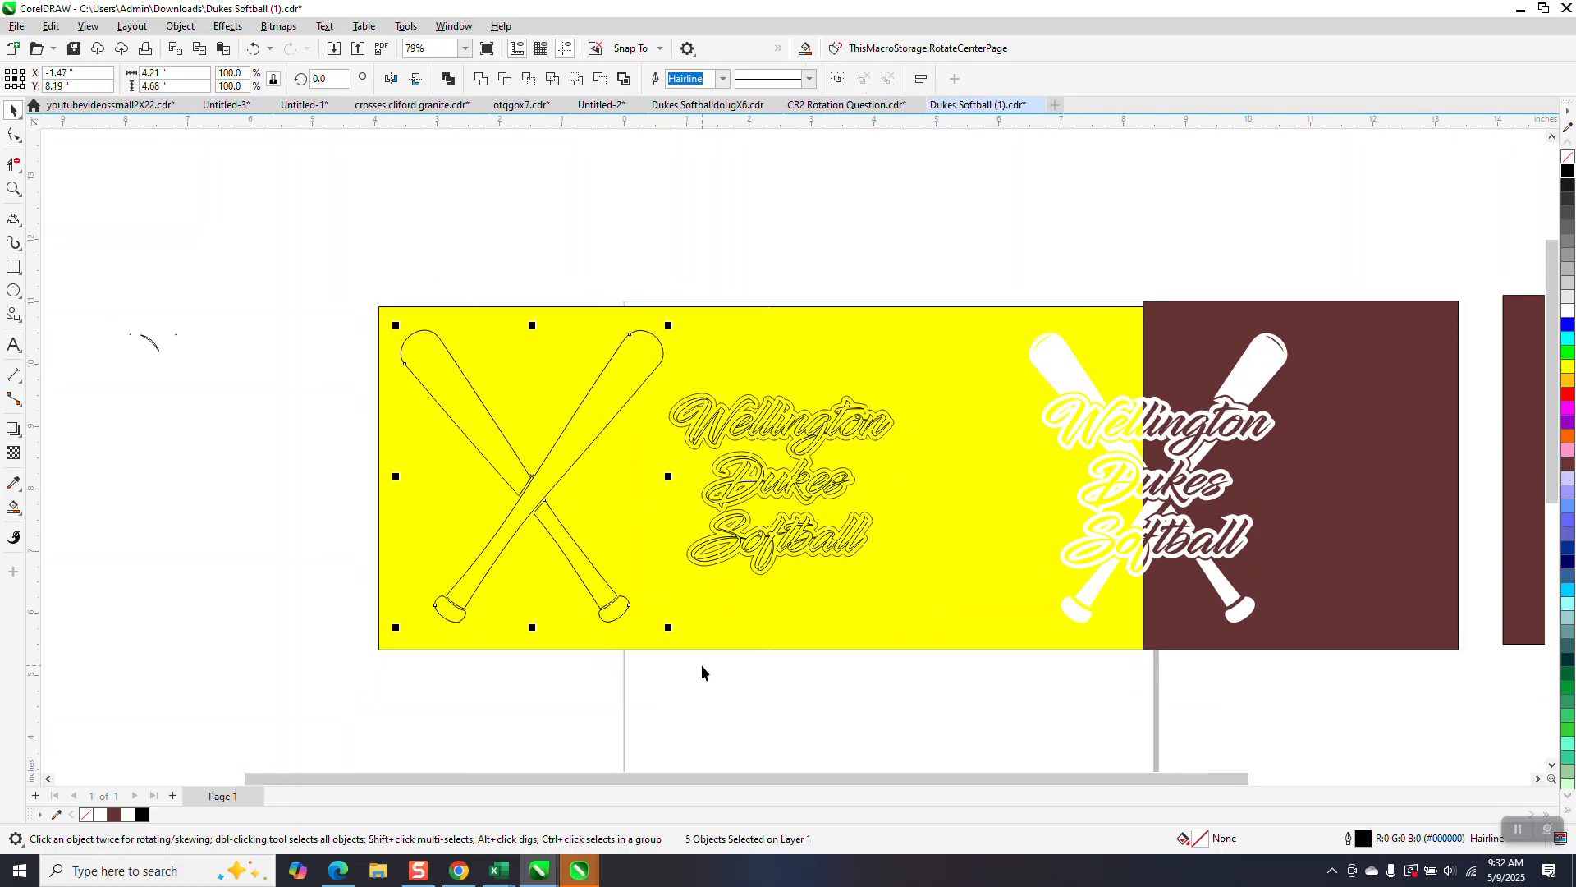
pyautogui.hotkey('shift', 'Right')
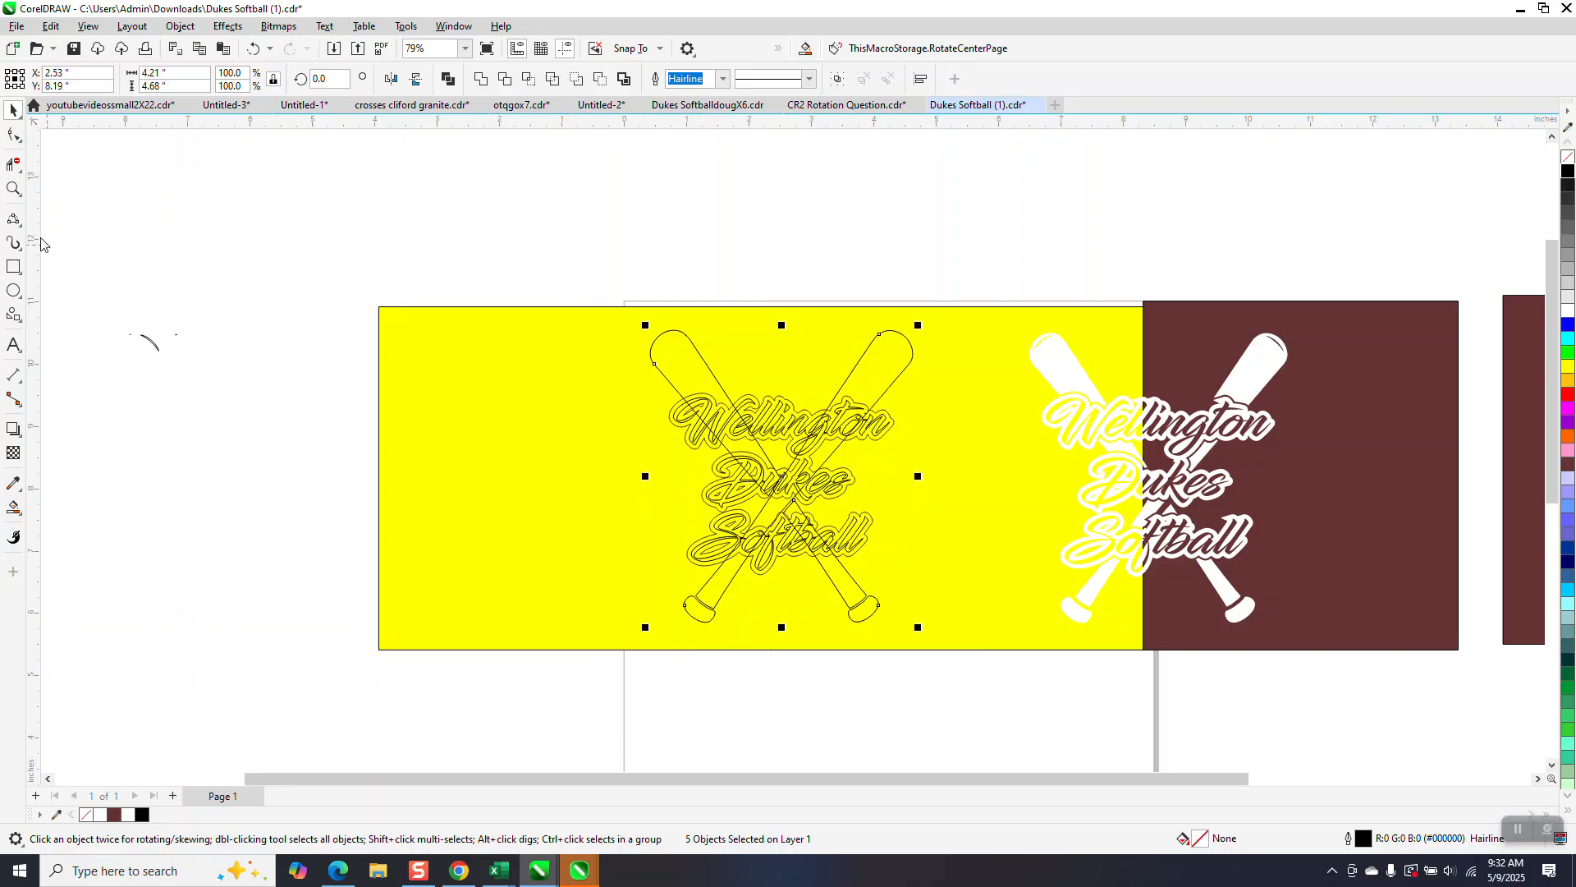
# - Smart Fill the upper and middle bat areas outside the lettering contour with white and no outline, moving the pieces 4 in left
pyautogui.click(14, 189)
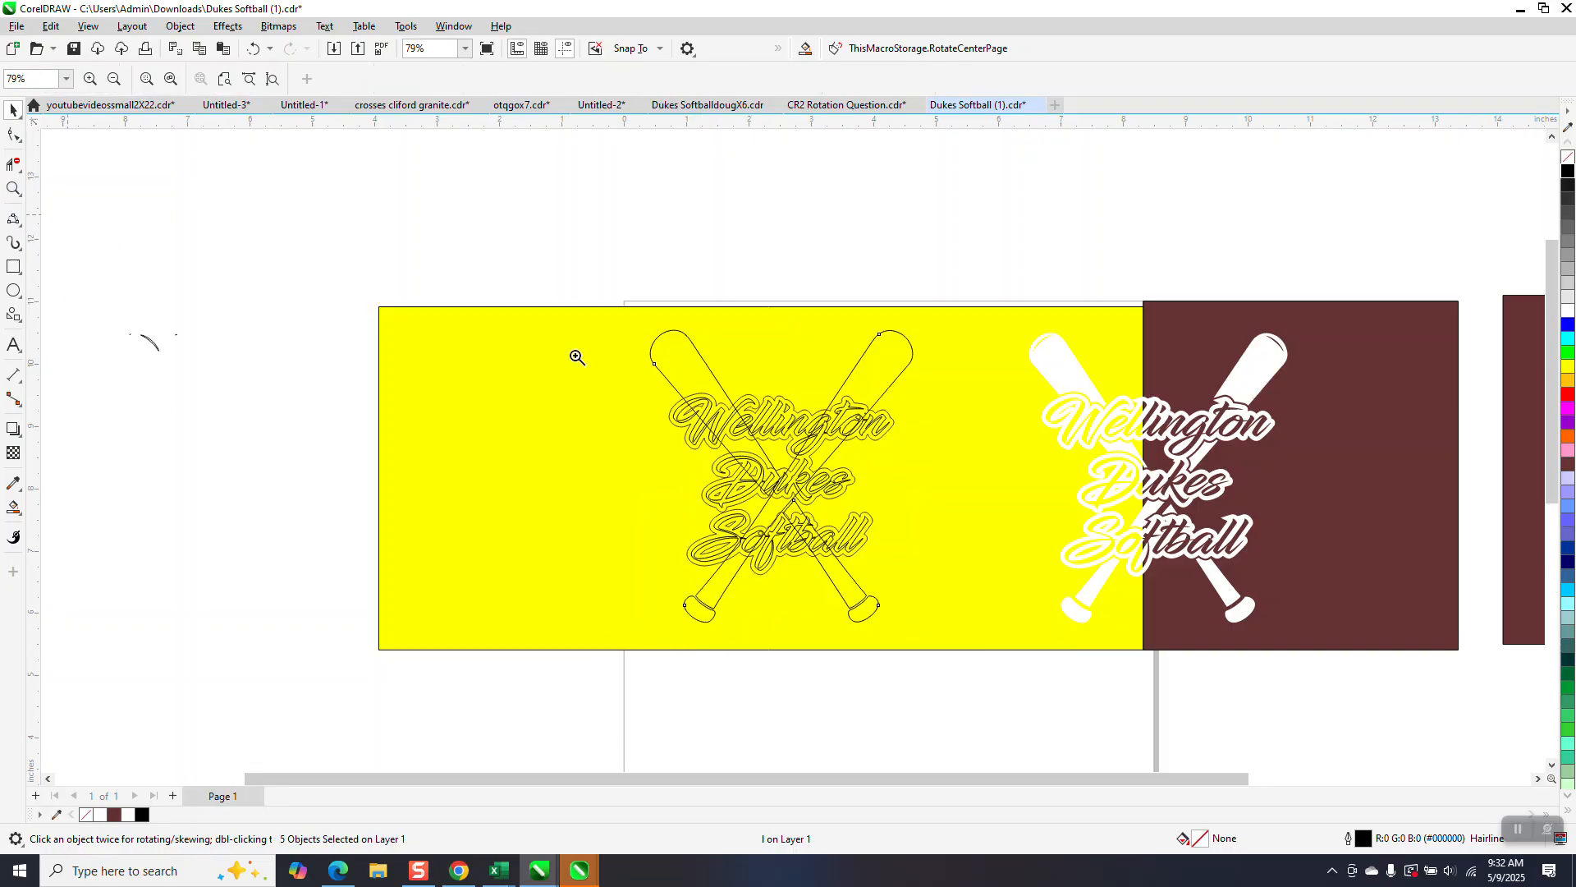
pyautogui.moveTo(637, 293); pyautogui.dragTo(983, 680)
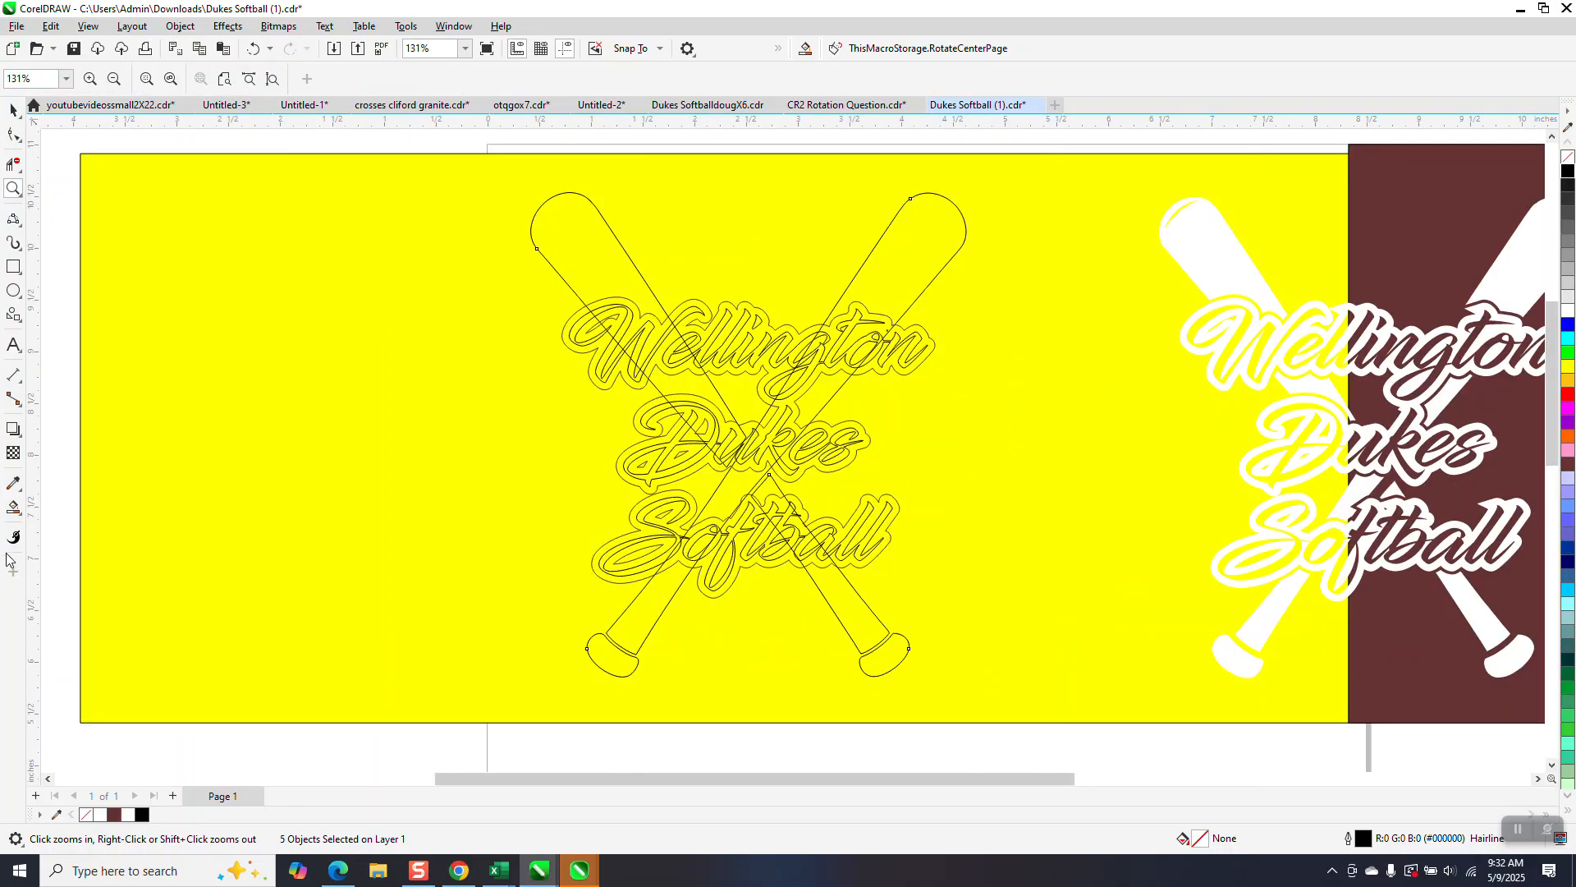
pyautogui.click(13, 508)
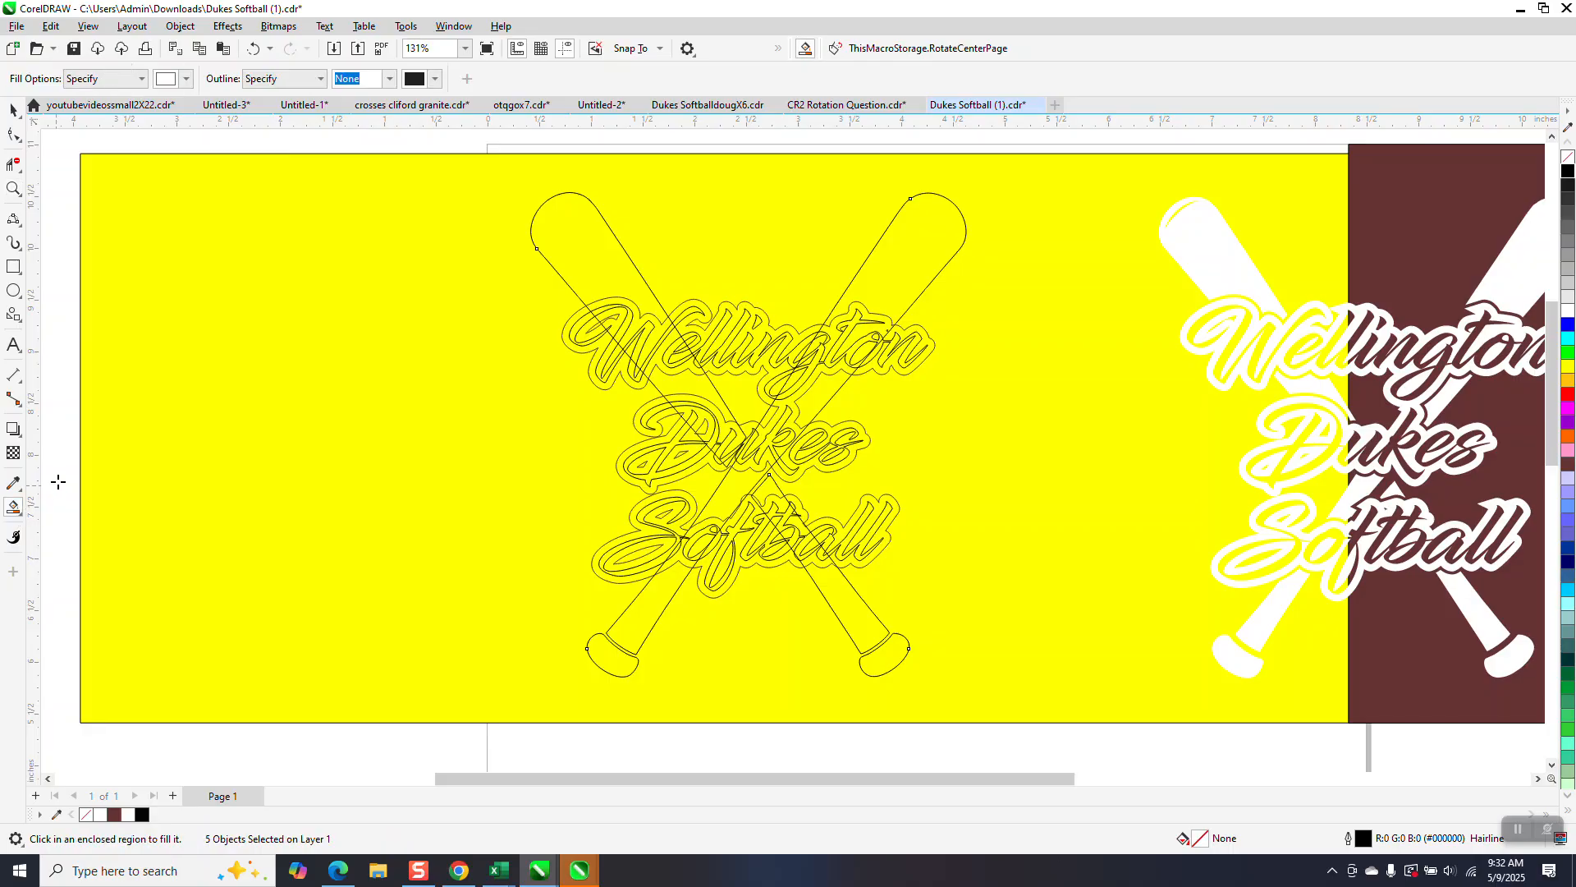
pyautogui.click(598, 267)
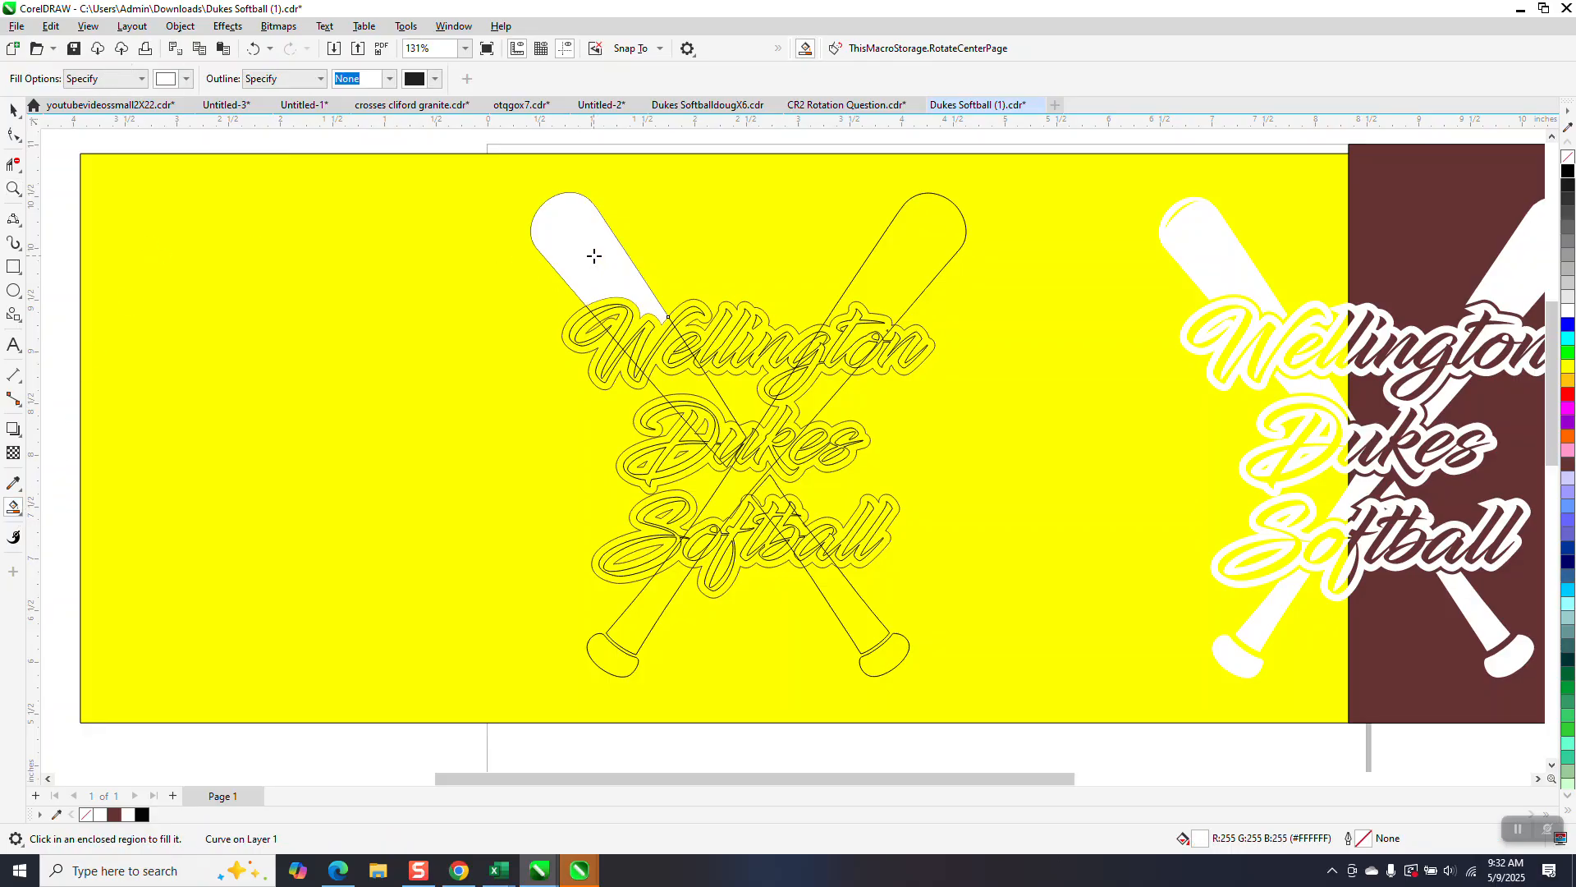
pyautogui.click(898, 249)
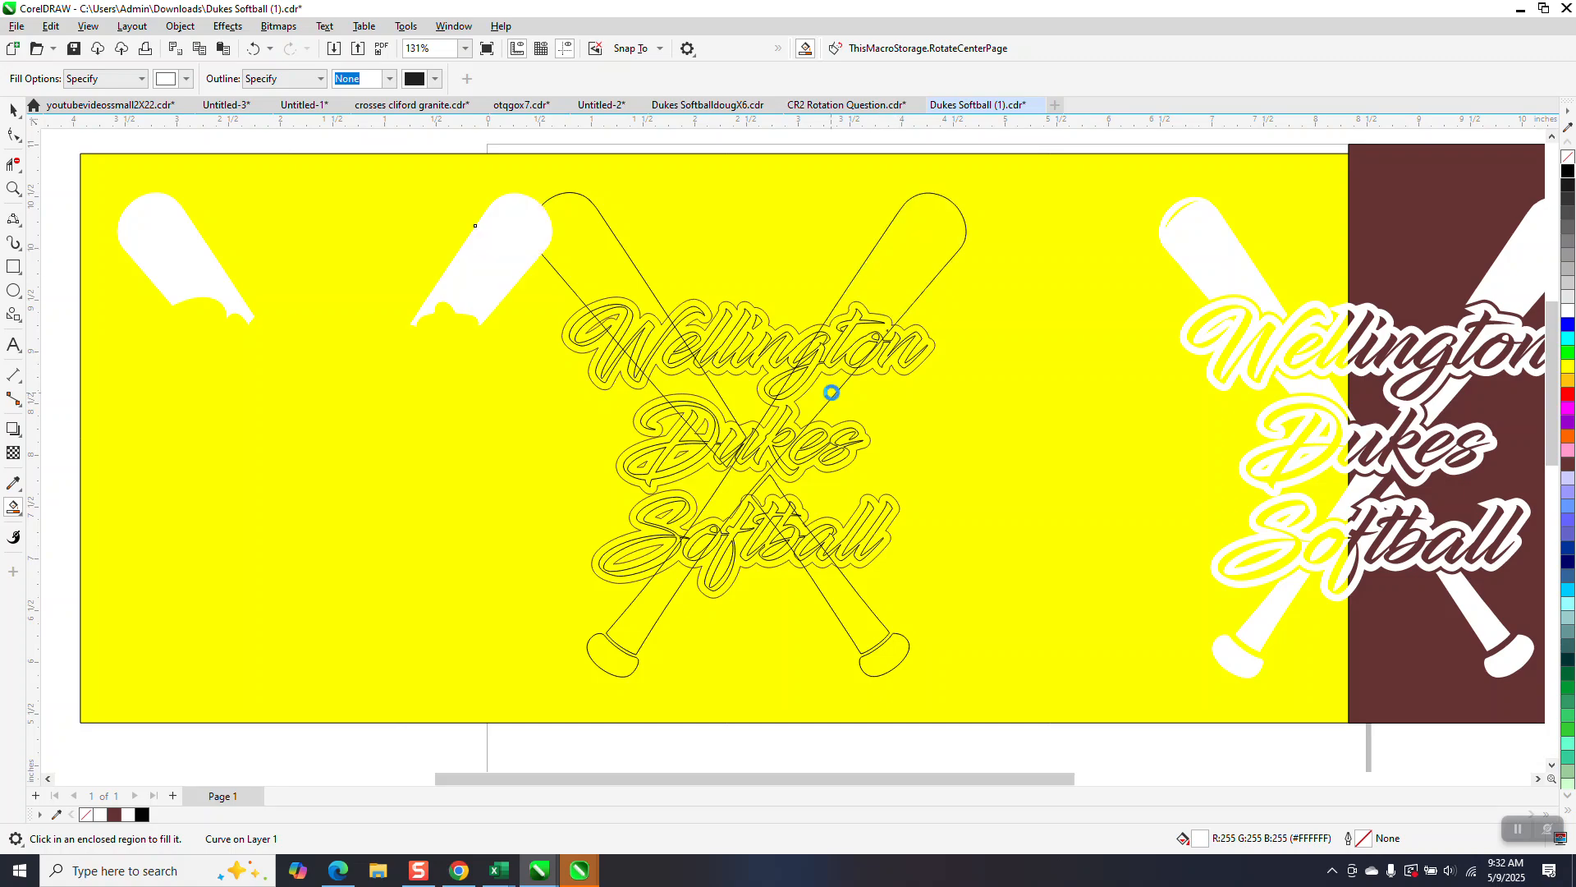
pyautogui.click(683, 388)
pyautogui.click(737, 485)
pyautogui.click(771, 493)
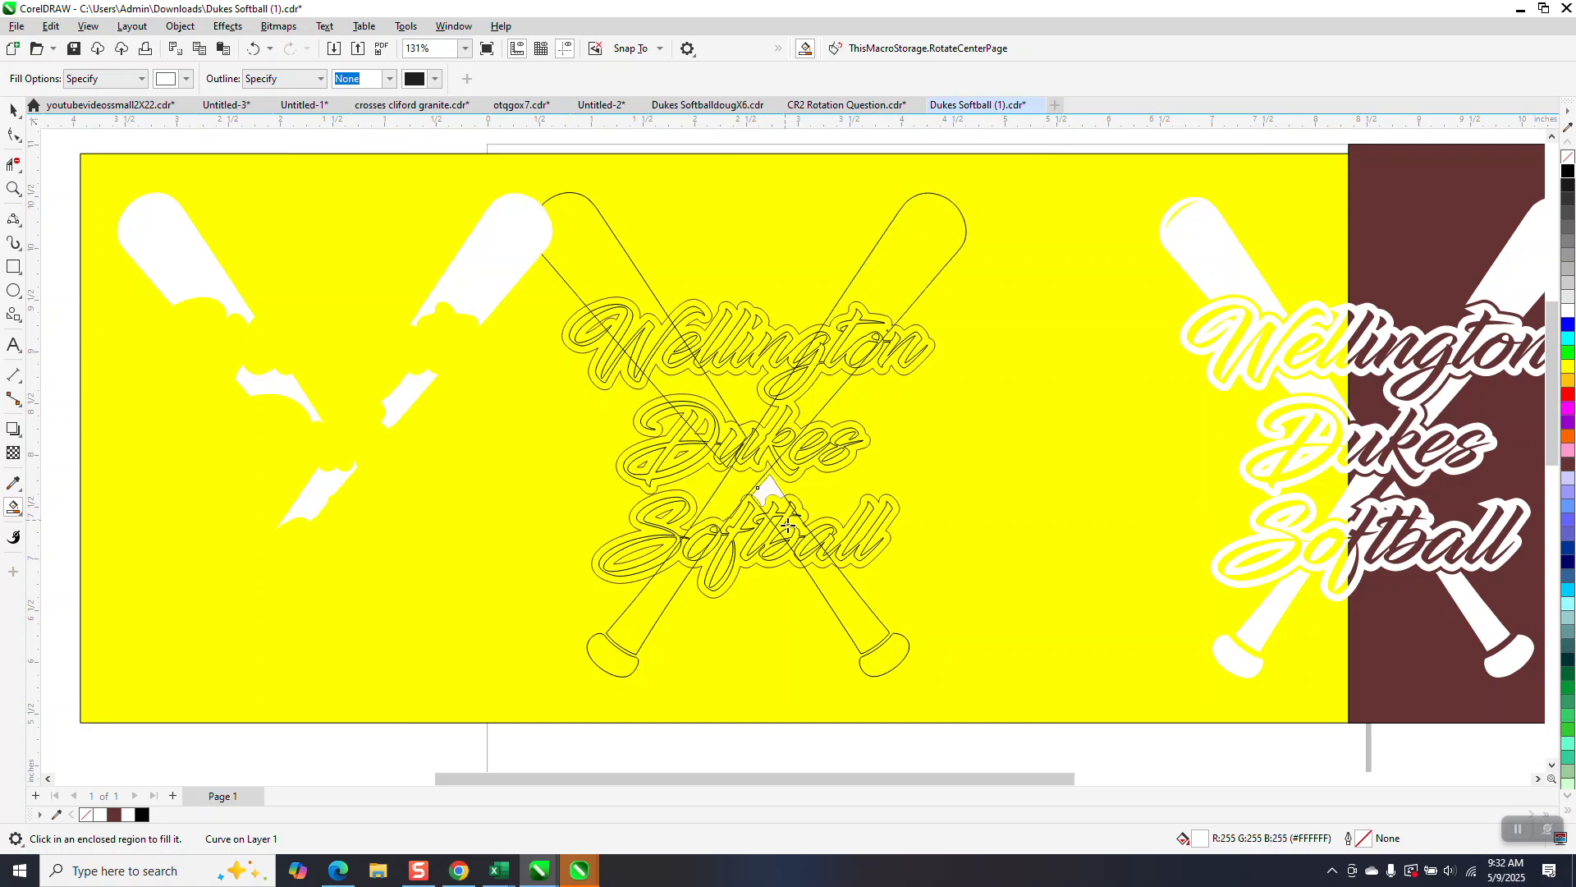
# - Smart Fill the bat handles and knobs below the lettering with white and no outline, moving these pieces 4 in left
pyautogui.click(858, 619)
pyautogui.click(884, 652)
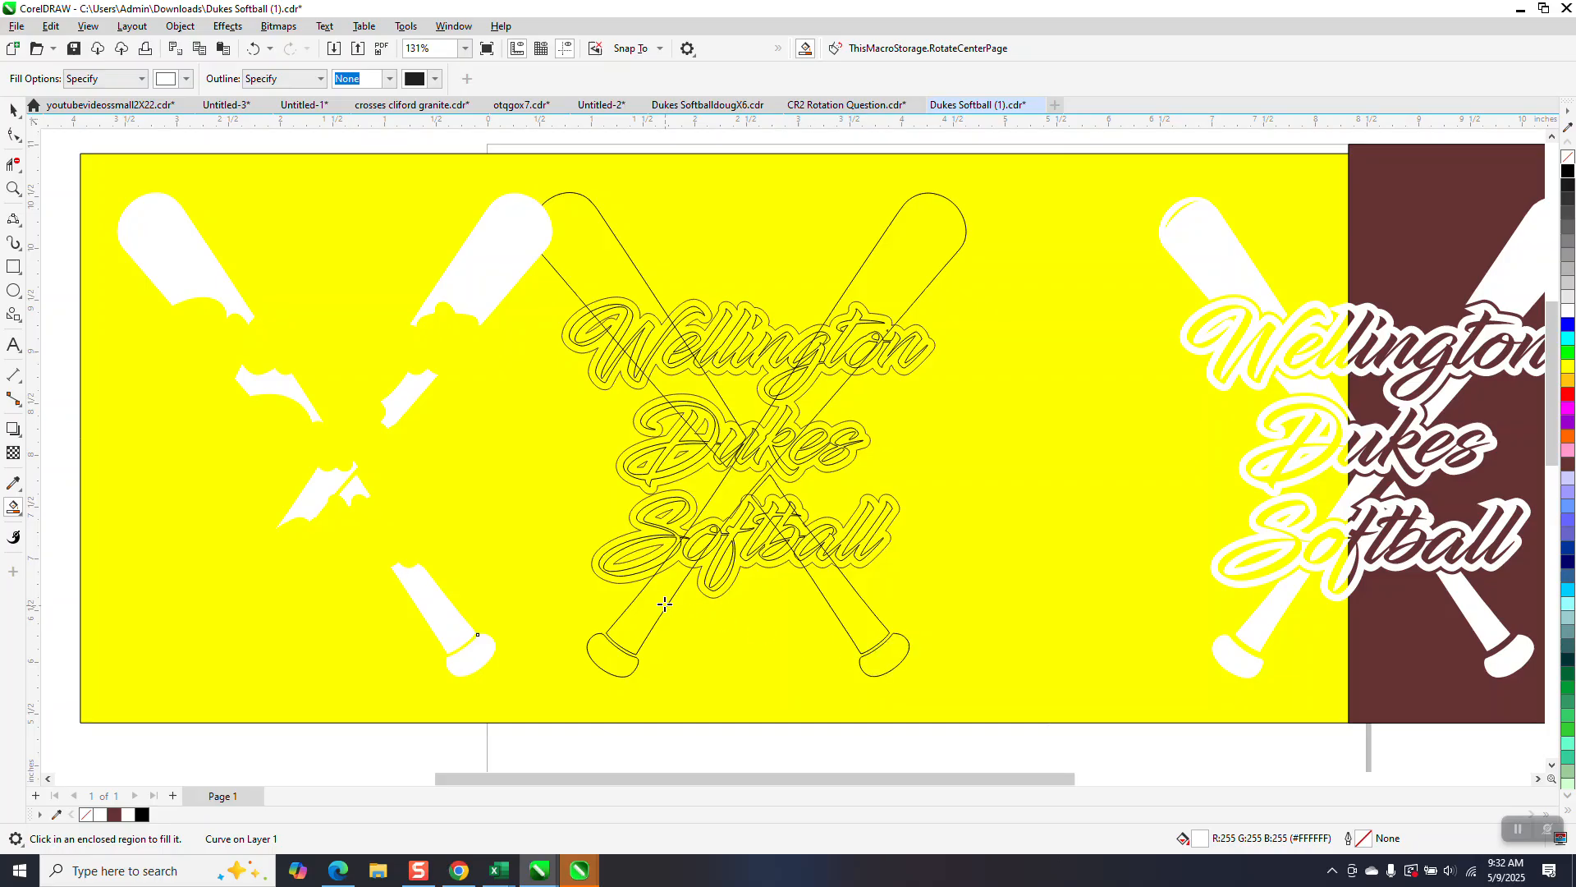
pyautogui.click(616, 657)
pyautogui.scroll(-2, 668, 661)
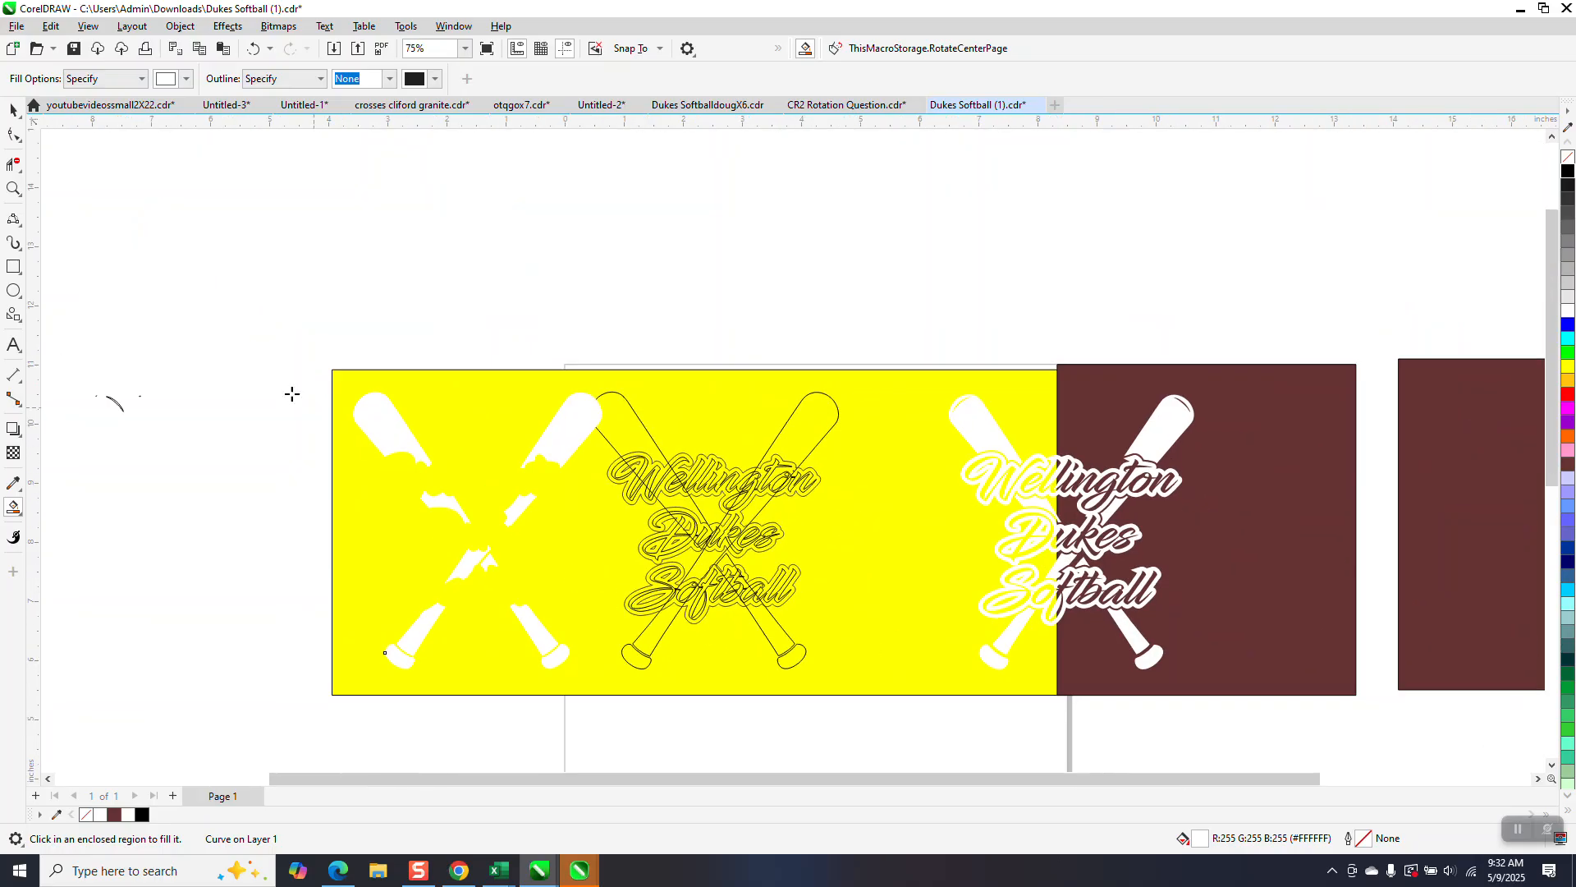
# - Group the ten white bat pieces on the yellow rectangle
pyautogui.click(13, 109)
pyautogui.moveTo(276, 313); pyautogui.dragTo(614, 699)
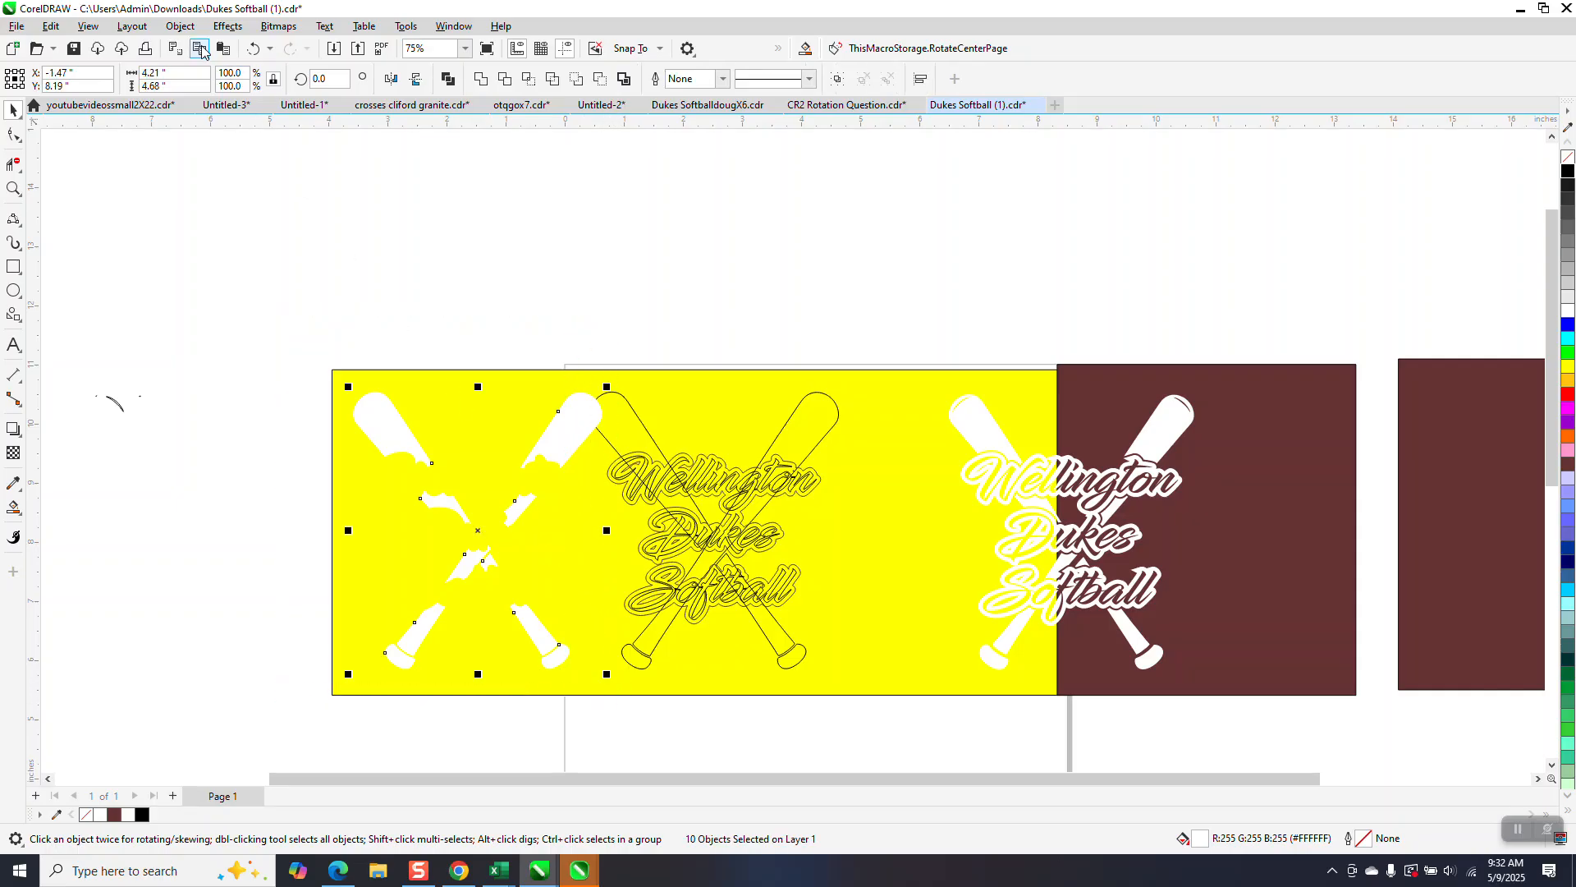
pyautogui.click(183, 30)
pyautogui.moveTo(210, 310)
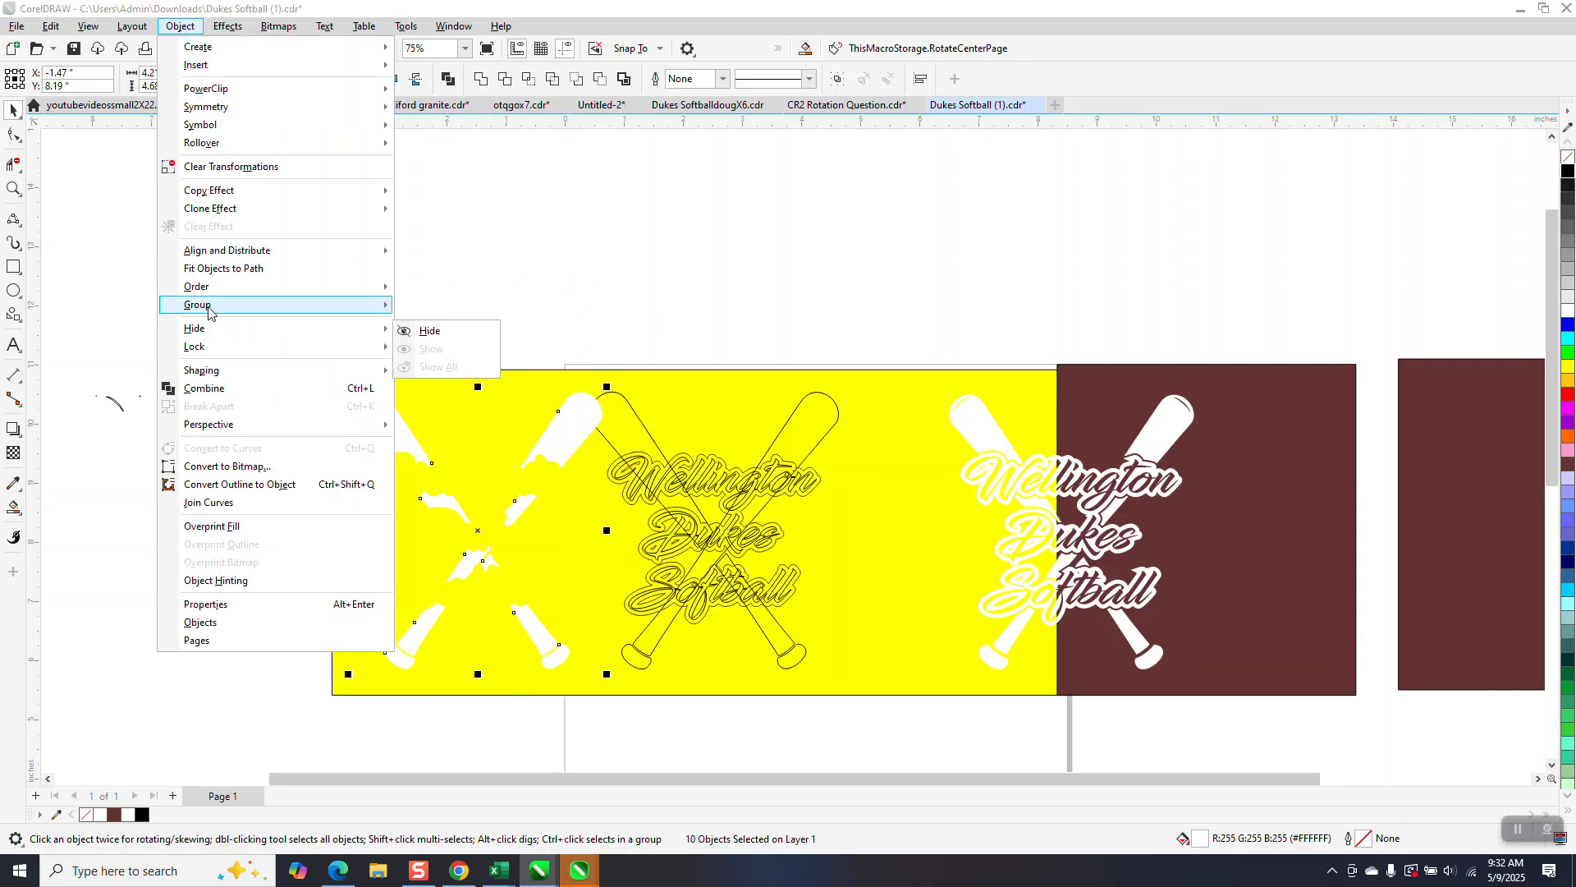
pyautogui.click(432, 307)
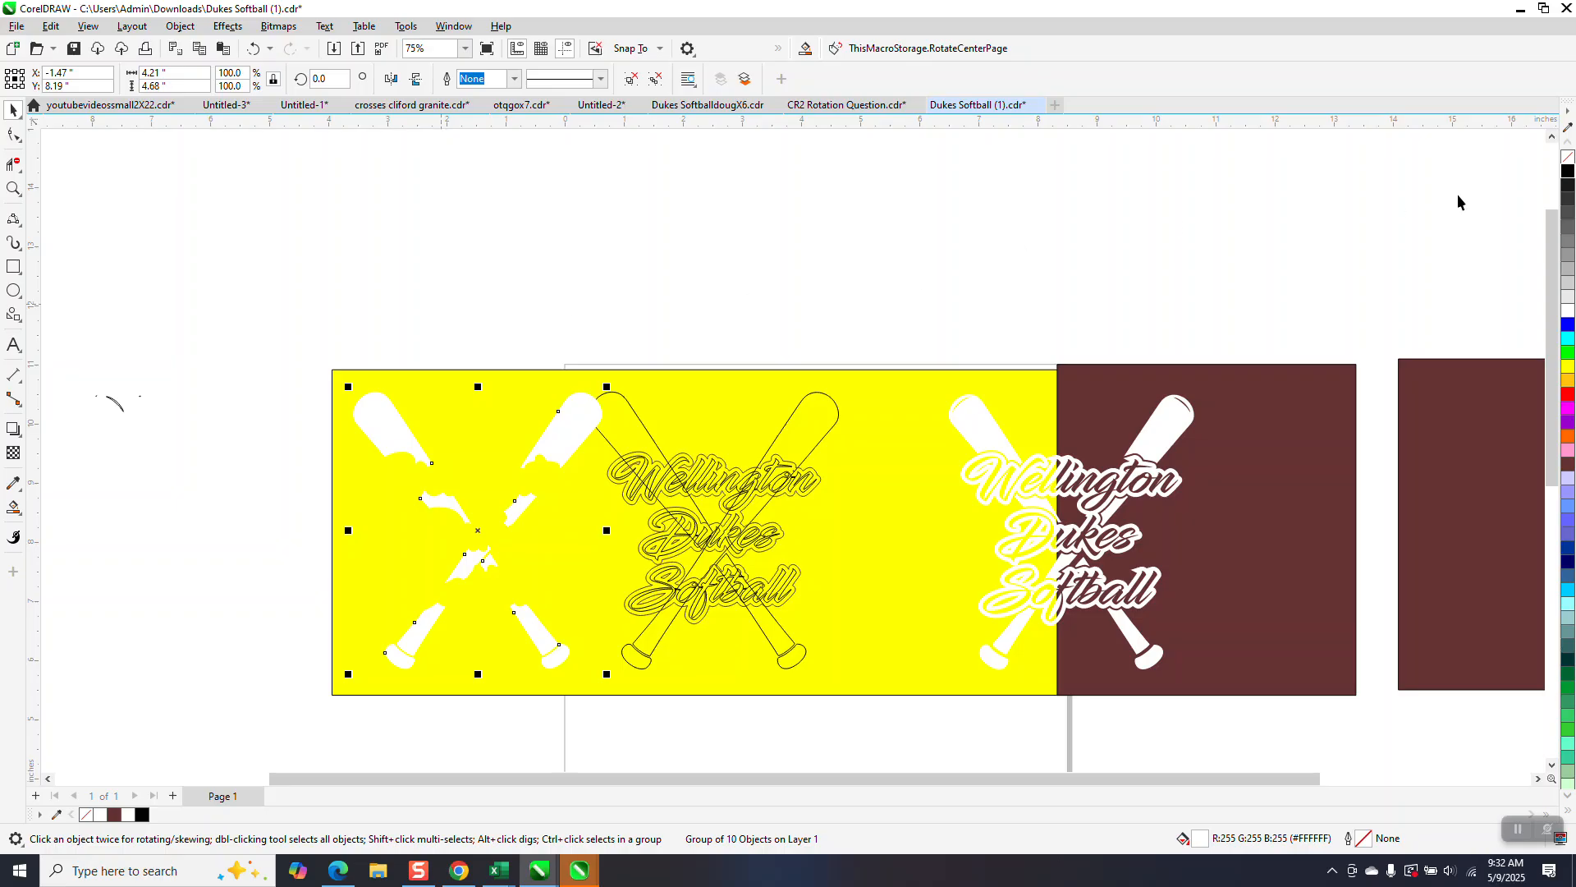
# - Remove the fill from the grouped bat pieces and give them a black outline
pyautogui.click(1569, 164)
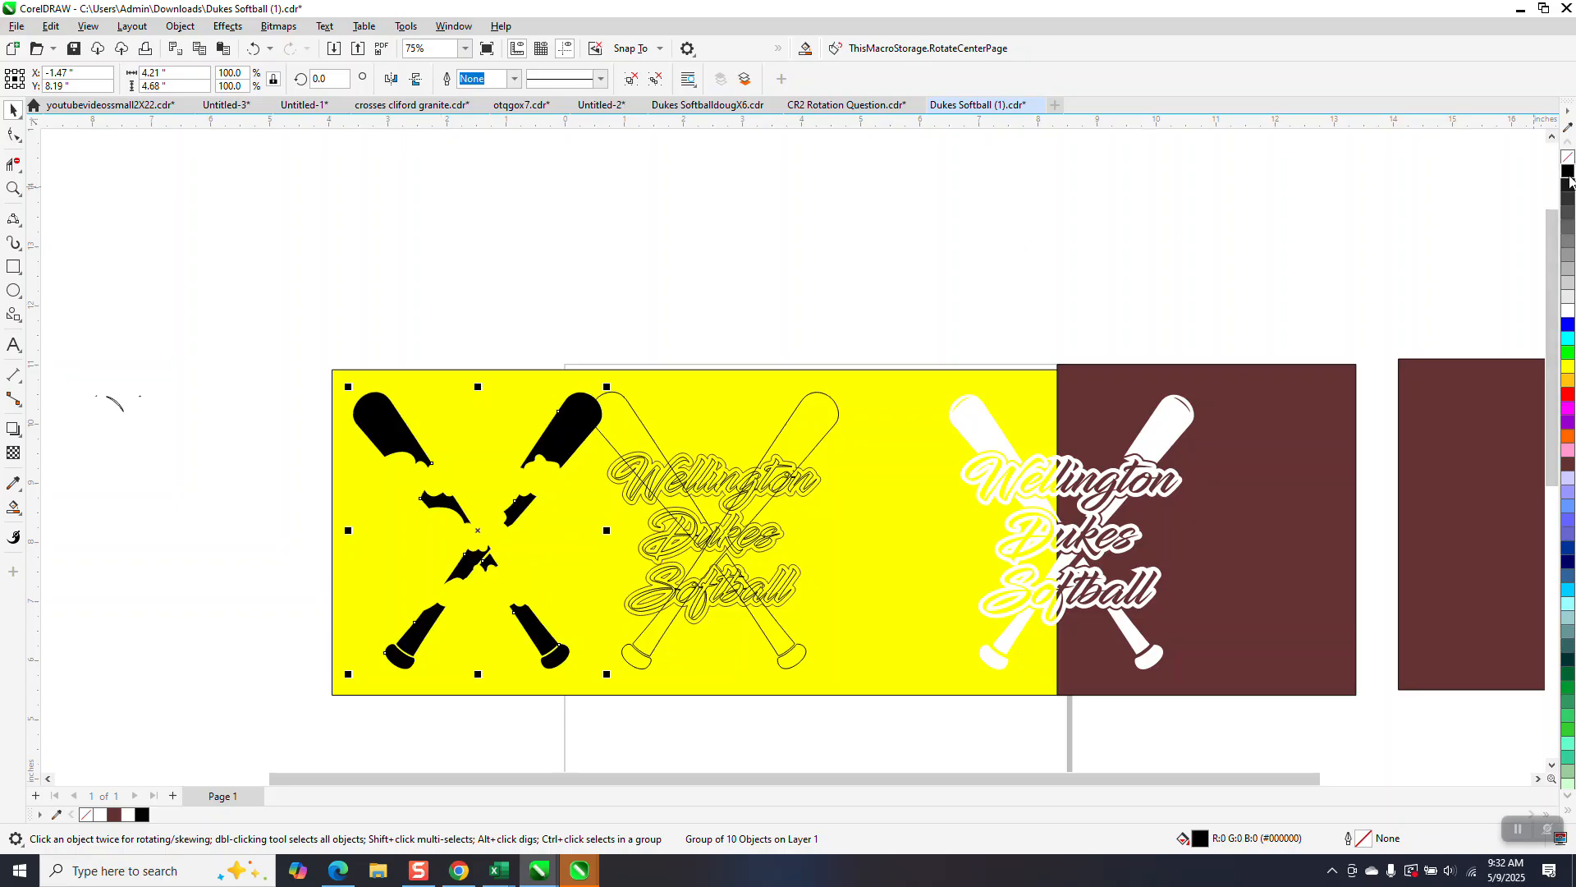
pyautogui.click(1568, 157)
pyautogui.rightClick(1568, 170)
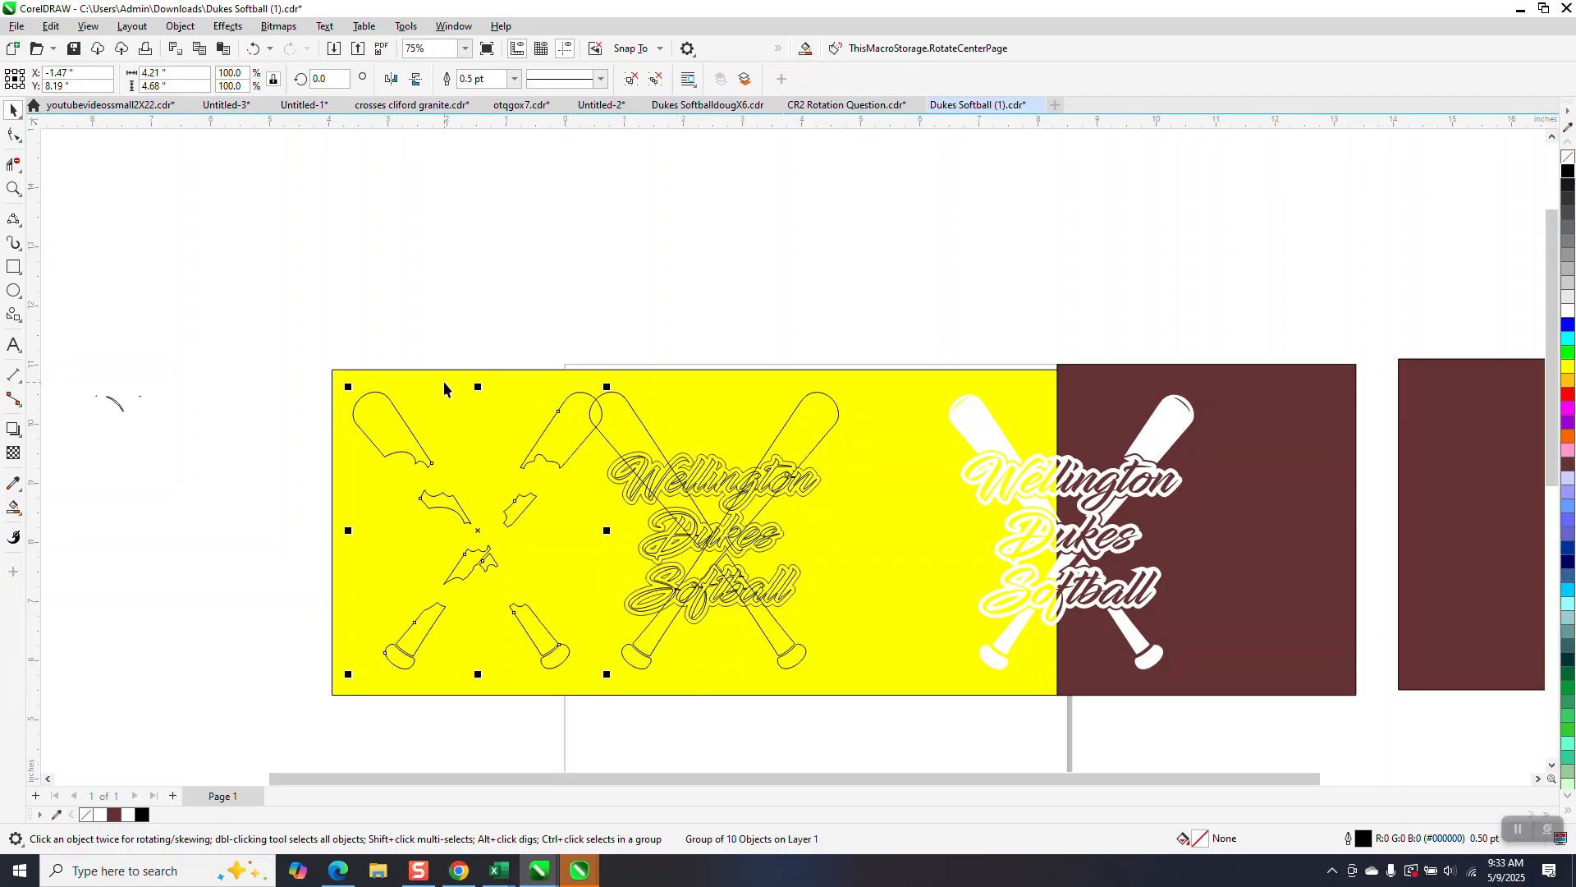
# - Apply a one-step inside contour with a 0.03 in offset to the grouped bat pieces
pyautogui.click(13, 188)
pyautogui.moveTo(361, 349); pyautogui.dragTo(704, 705)
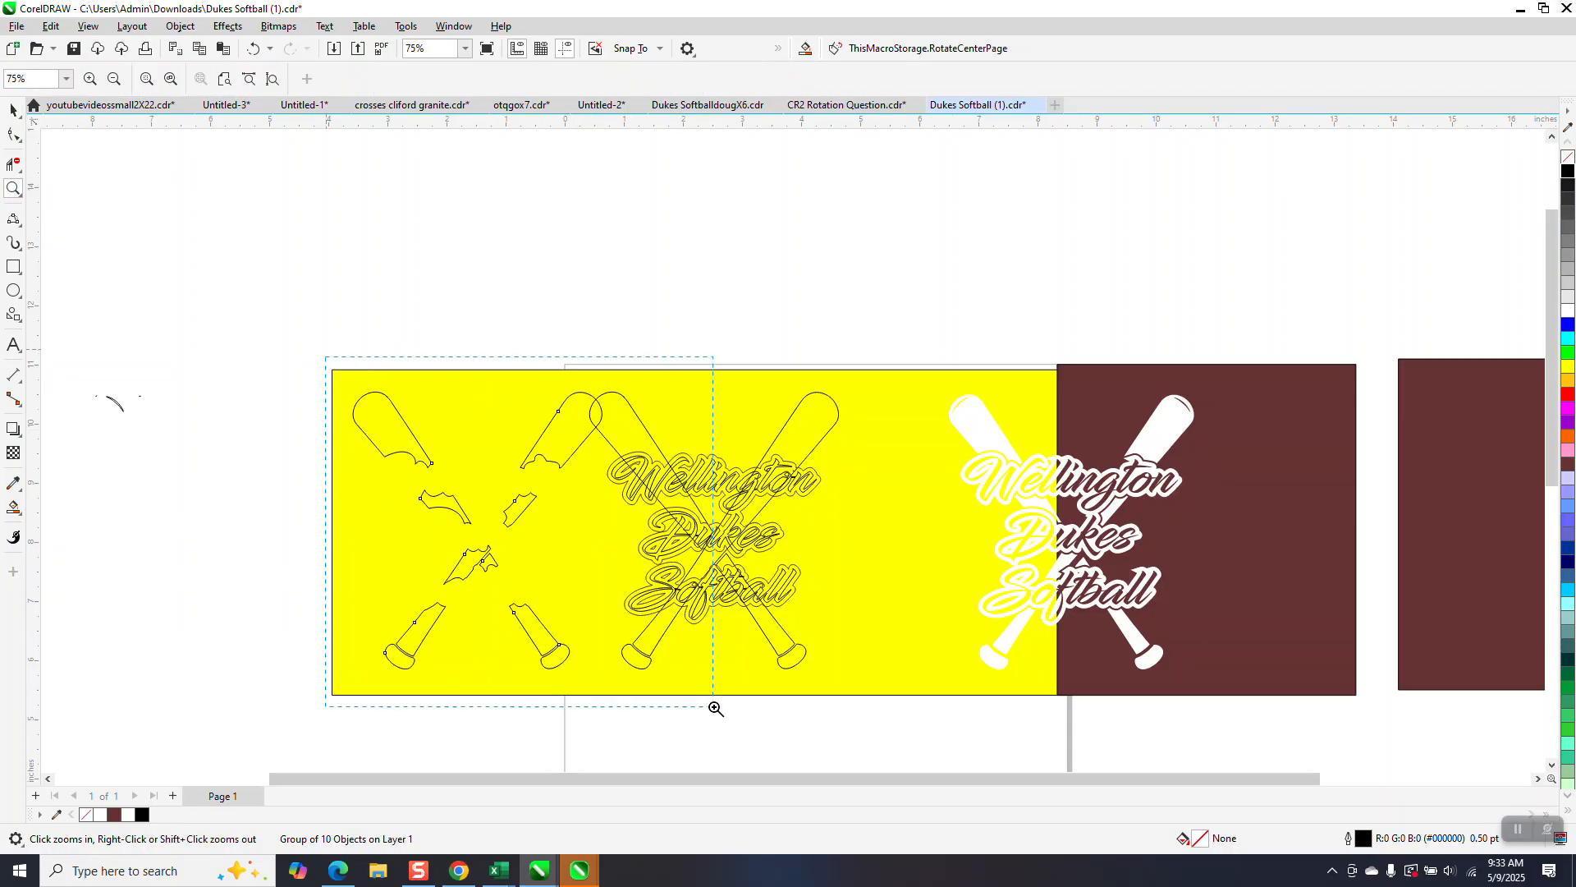
pyautogui.click(18, 111)
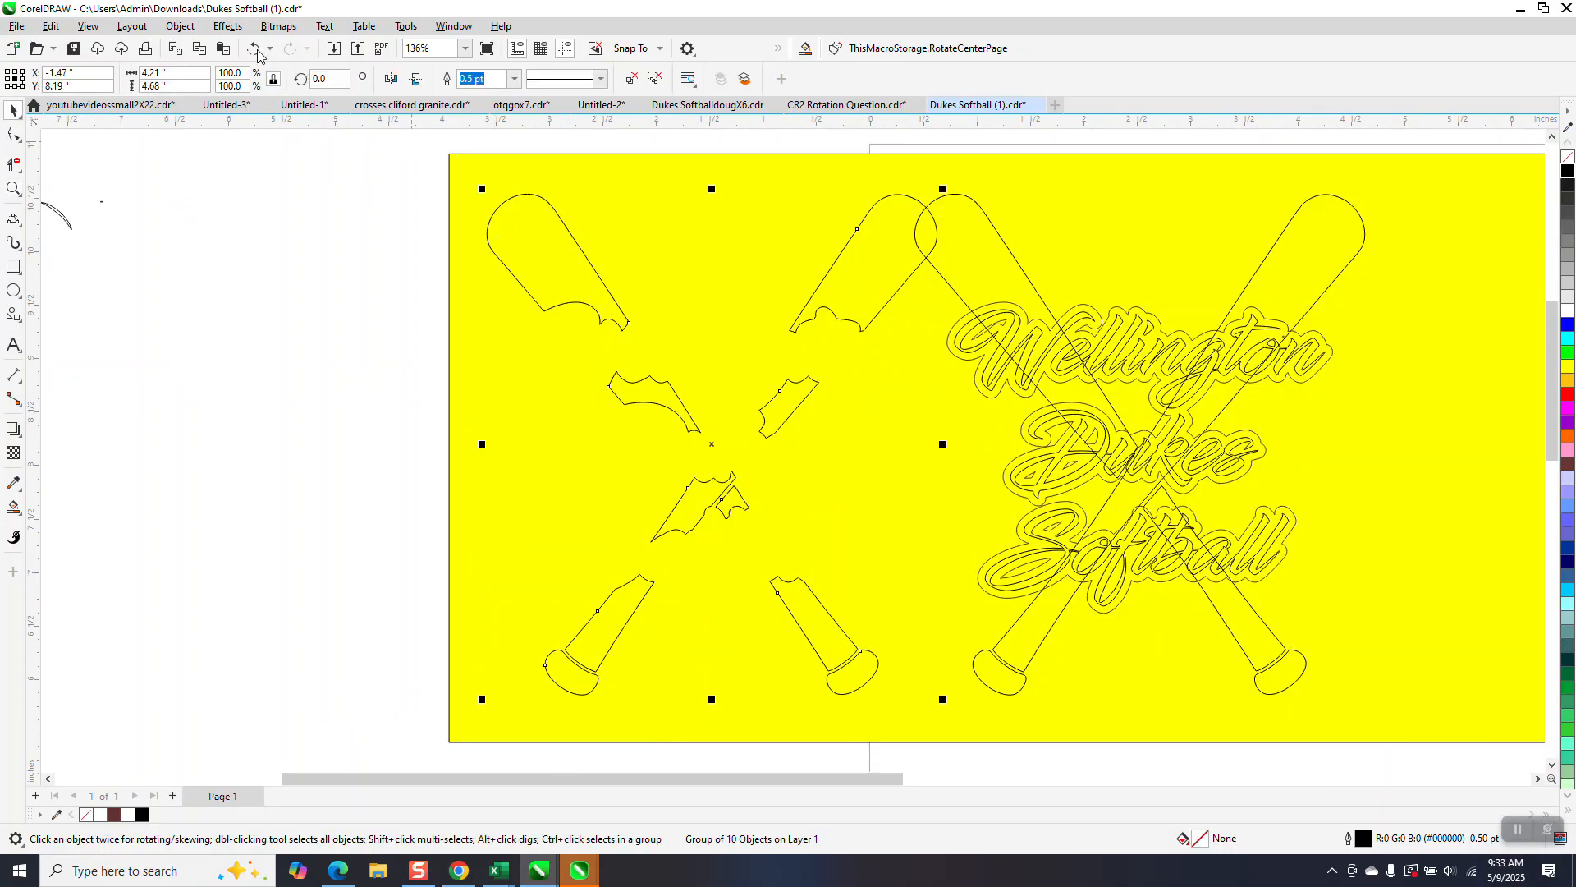
pyautogui.click(228, 26)
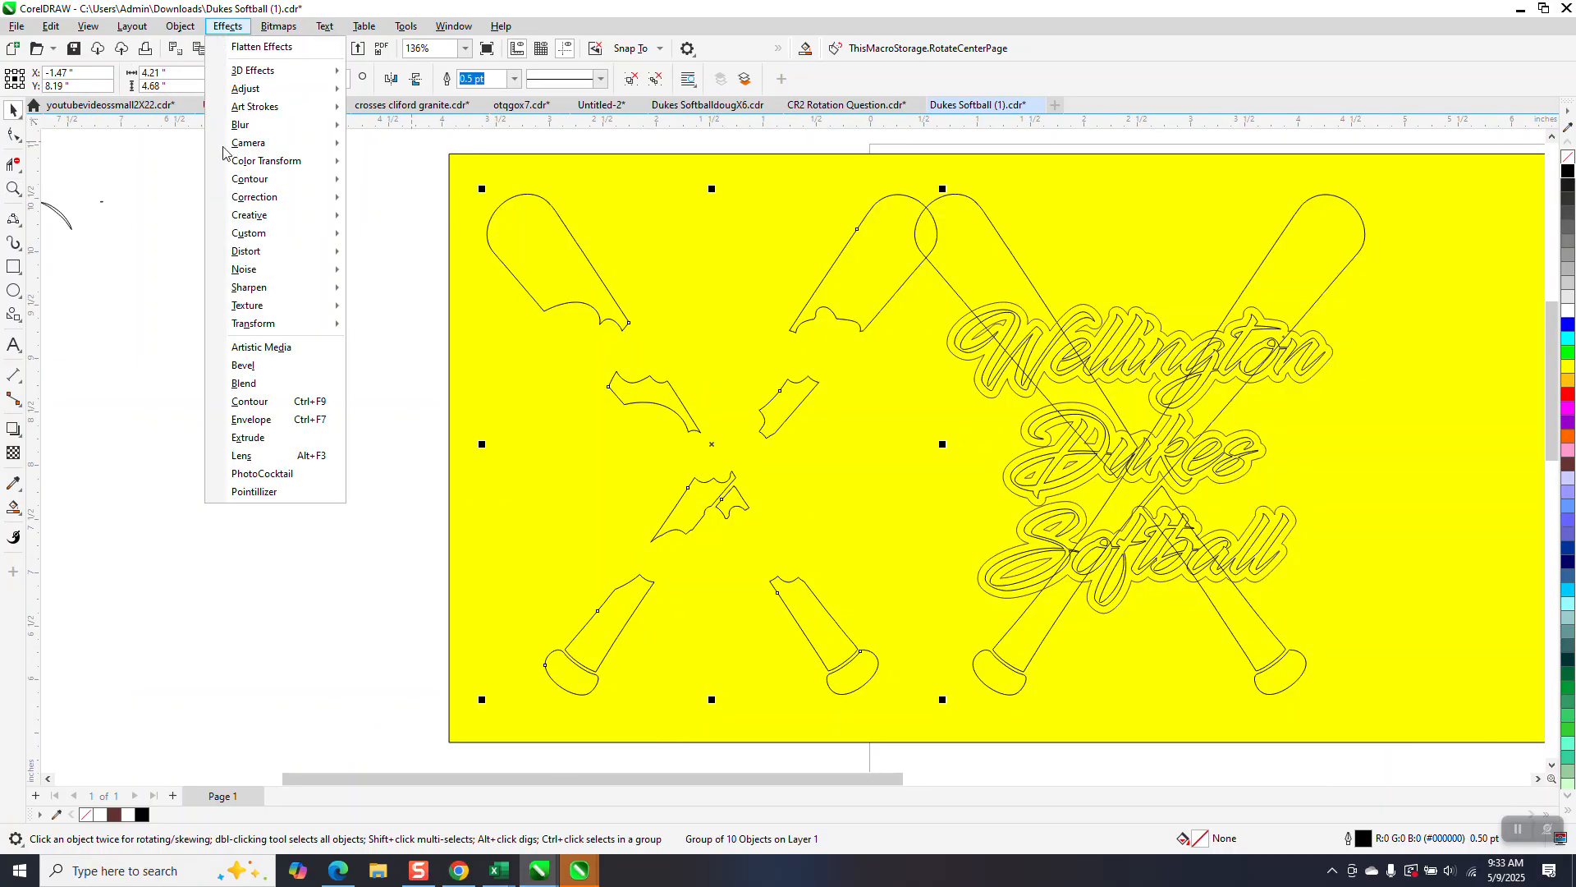
pyautogui.click(259, 402)
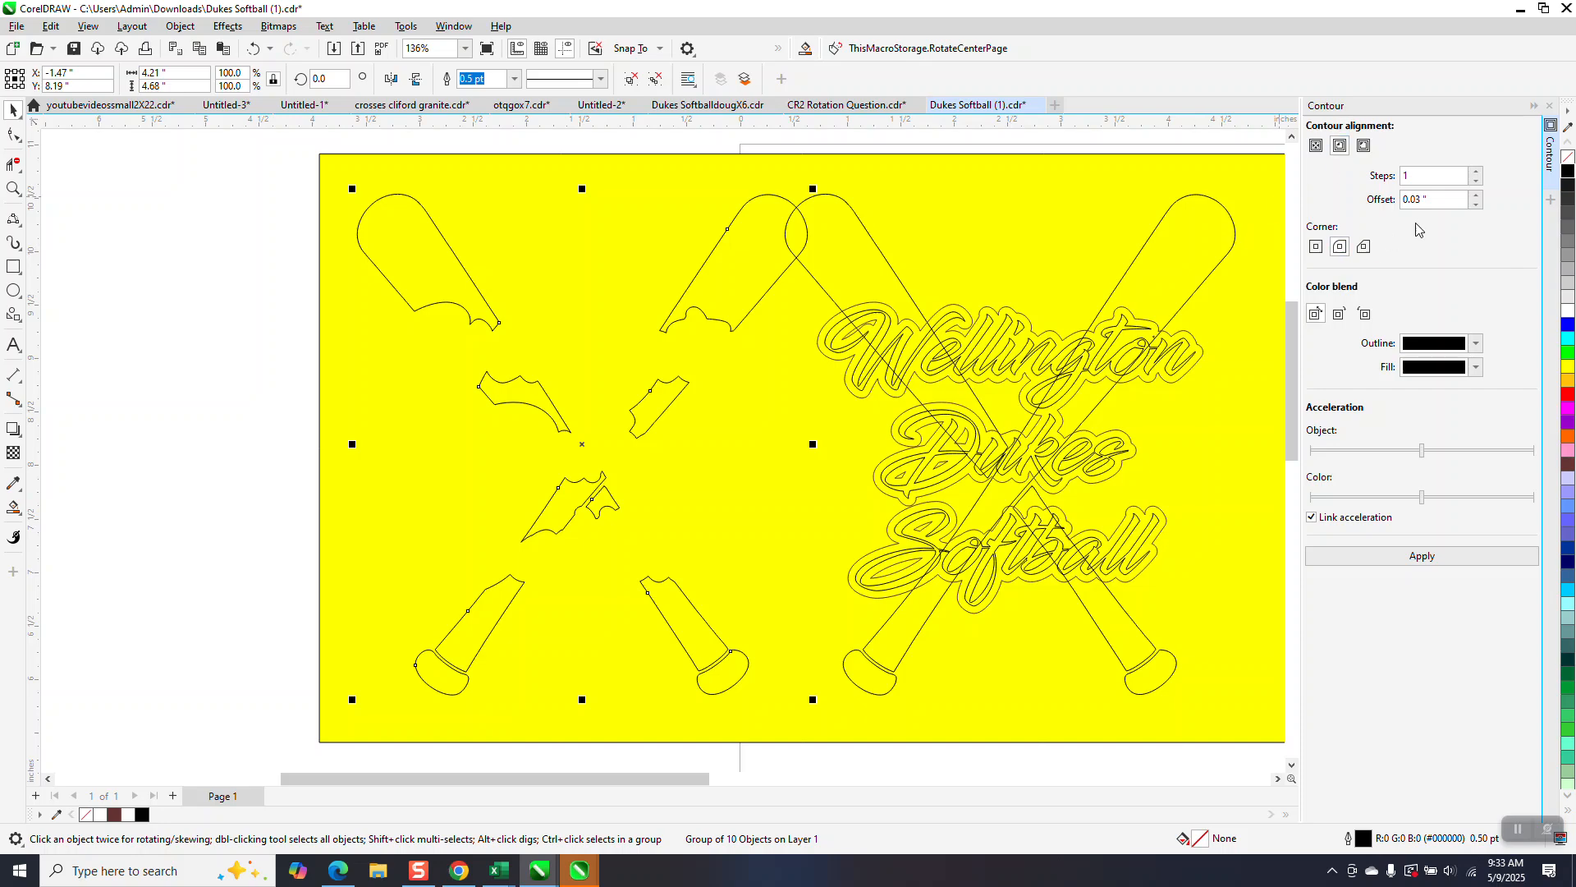
pyautogui.click(1422, 557)
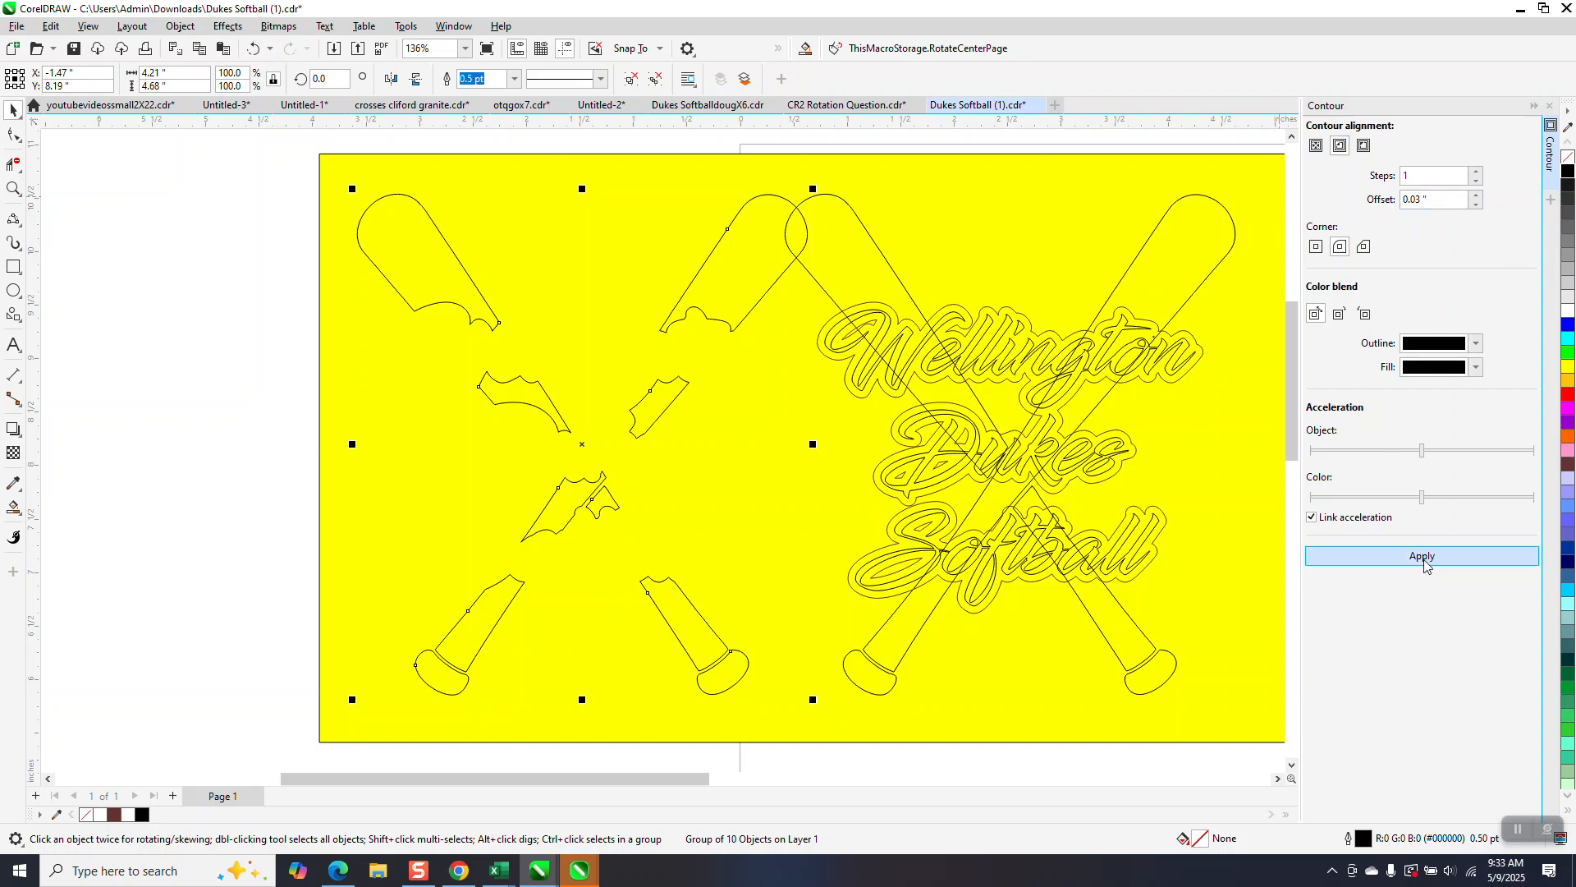
# - Move the contoured bat pieces 8 in left, off the yellow rectangle
pyautogui.scroll(-3, 1100, 456)
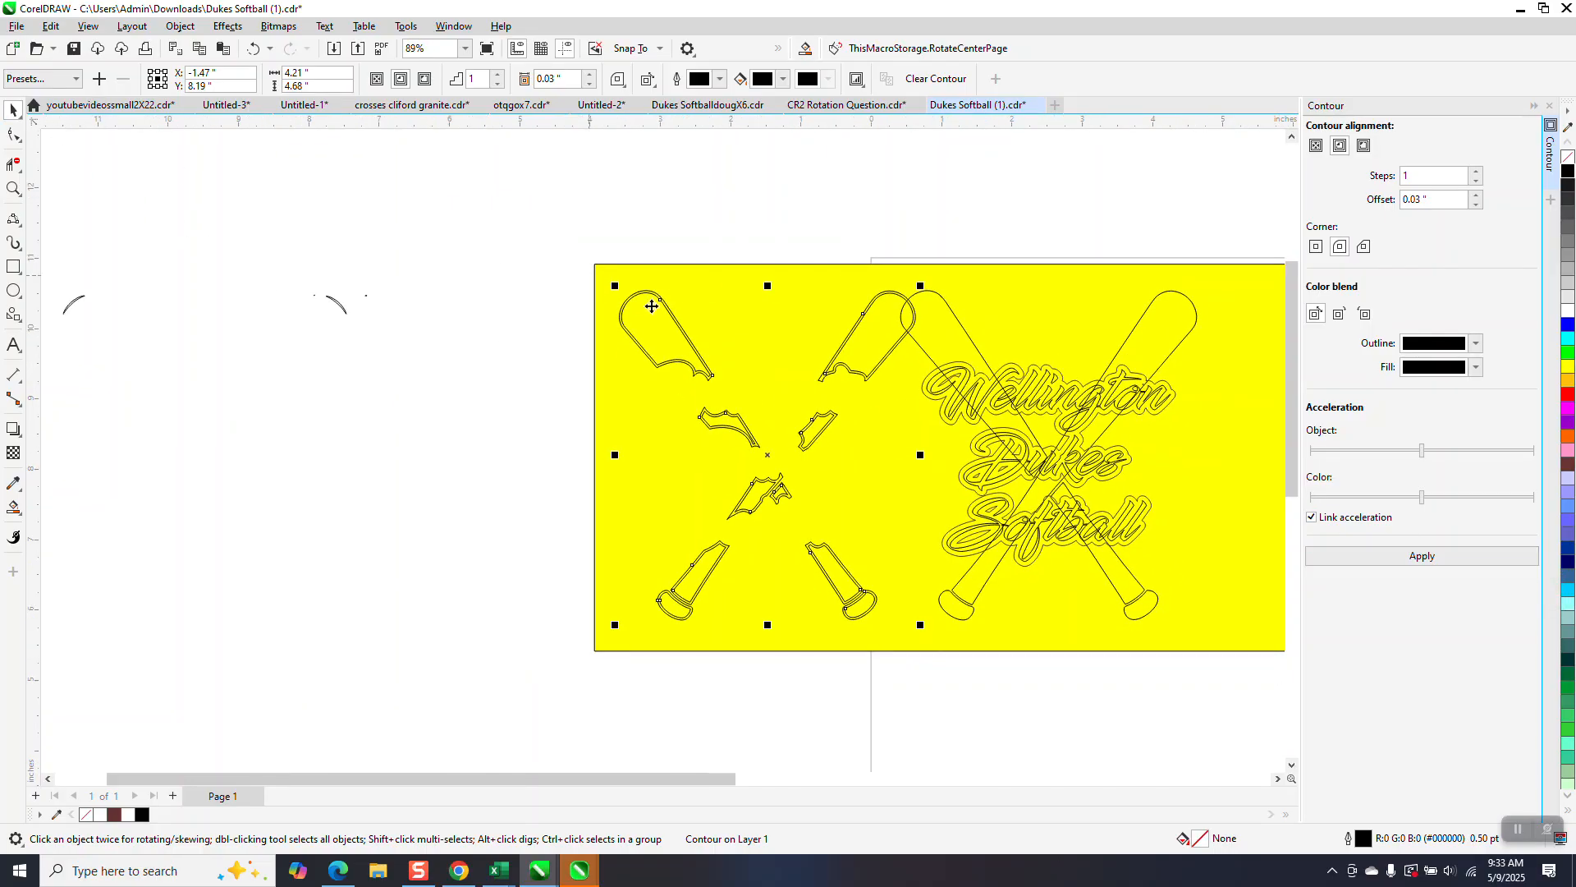
pyautogui.hotkey('shift', 'Left')
pyautogui.hotkey('shift', 'Left')
pyautogui.hotkey('shift', 'Left')
pyautogui.hotkey('shift', 'Left')
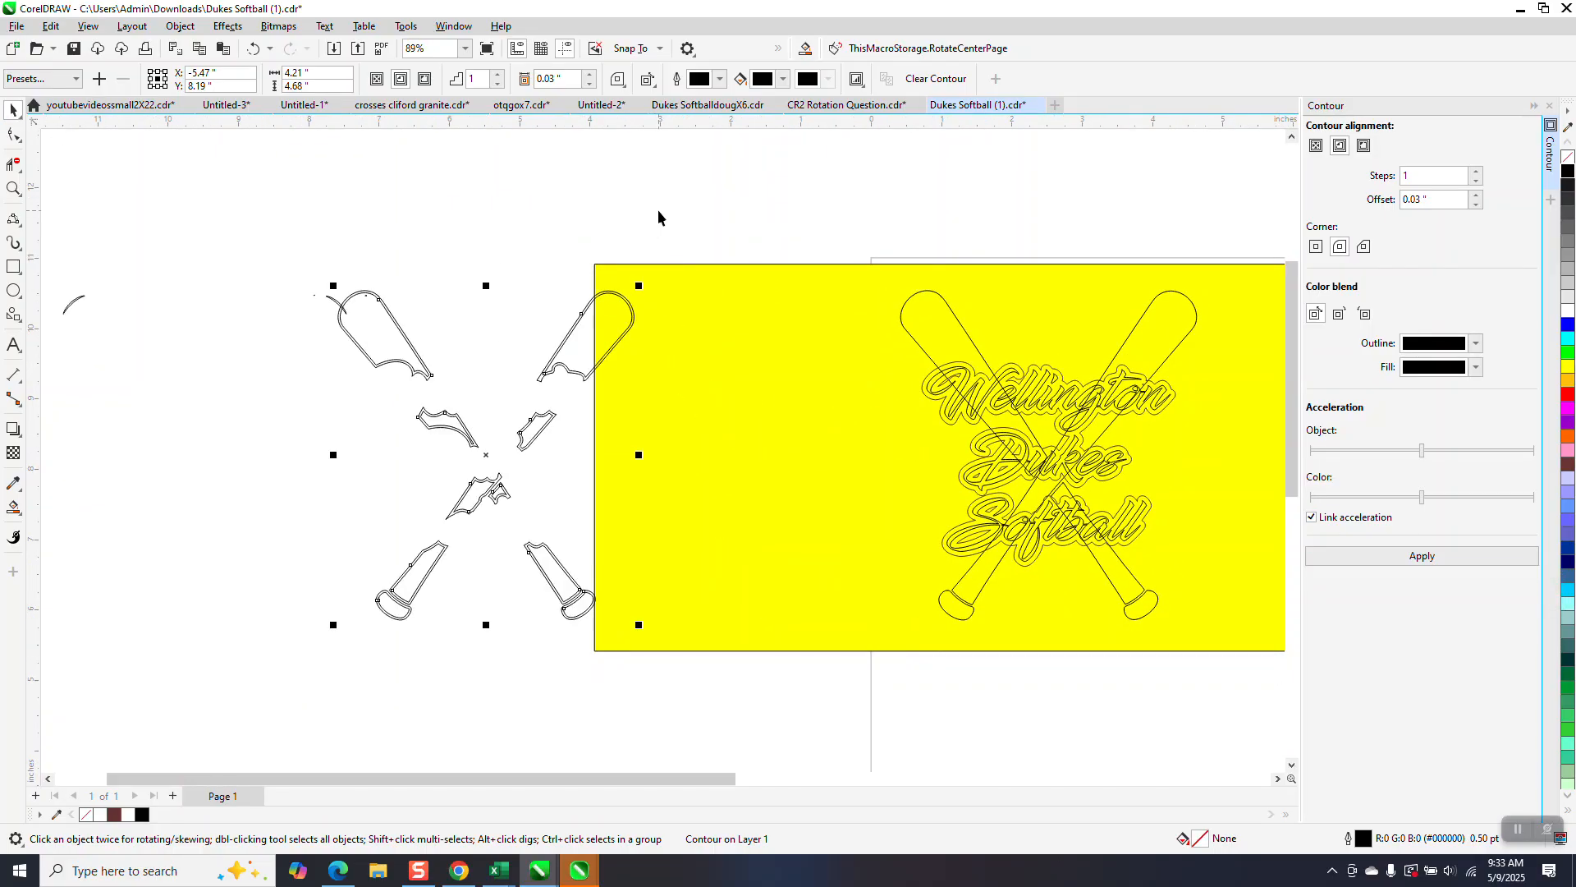
pyautogui.scroll(-1, 593, 261)
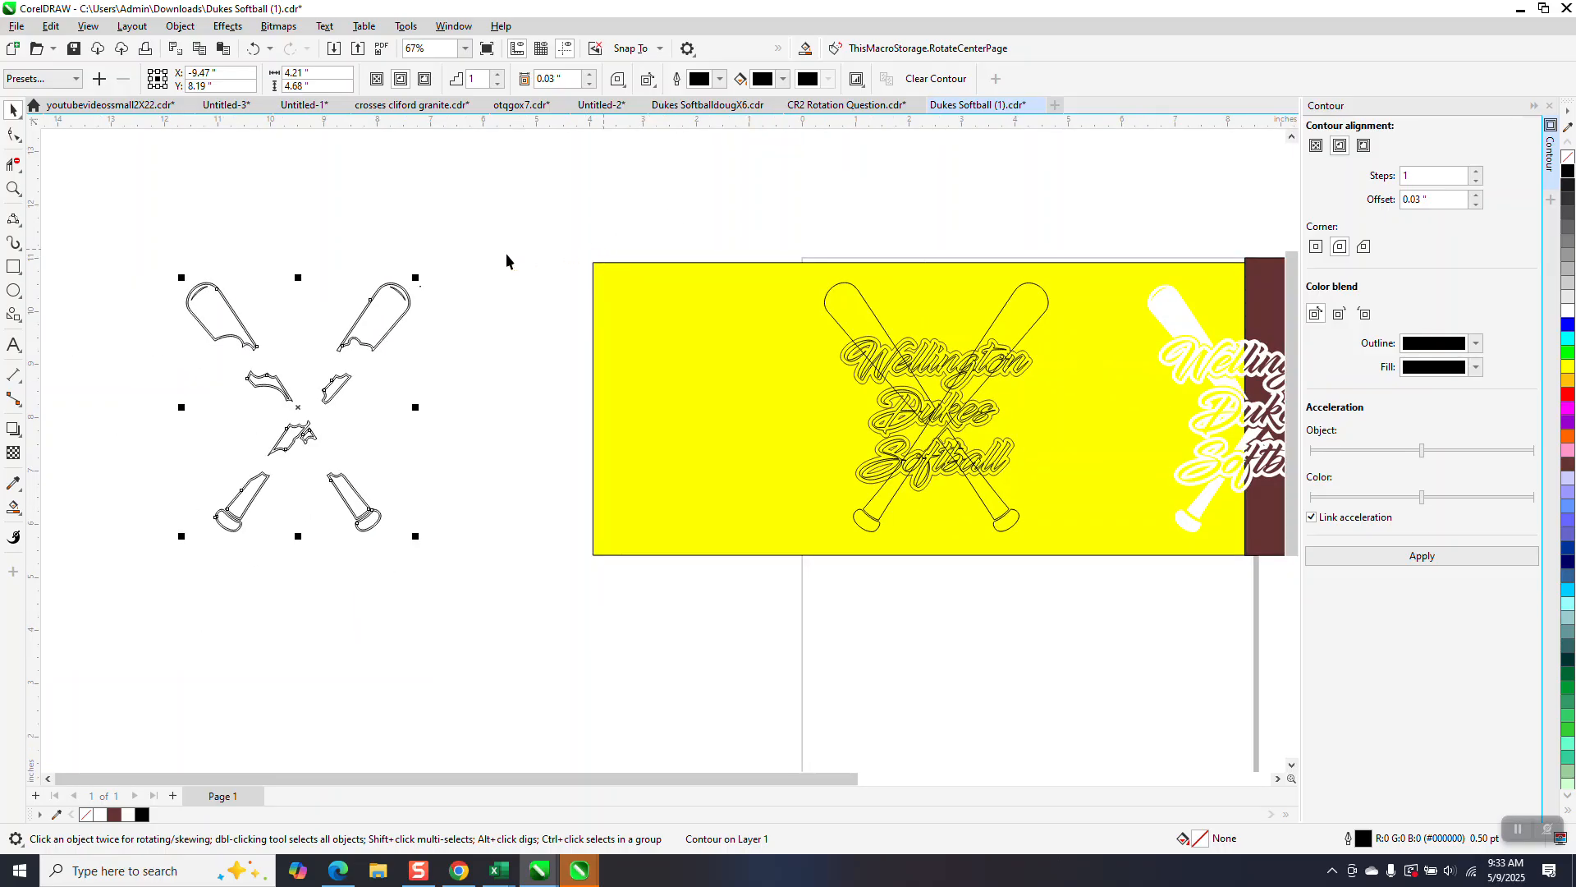
# - Delete the original bat, handle and knob outlines behind the Wellington Dukes Softball lettering
pyautogui.click(857, 289)
pyautogui.press('Delete')
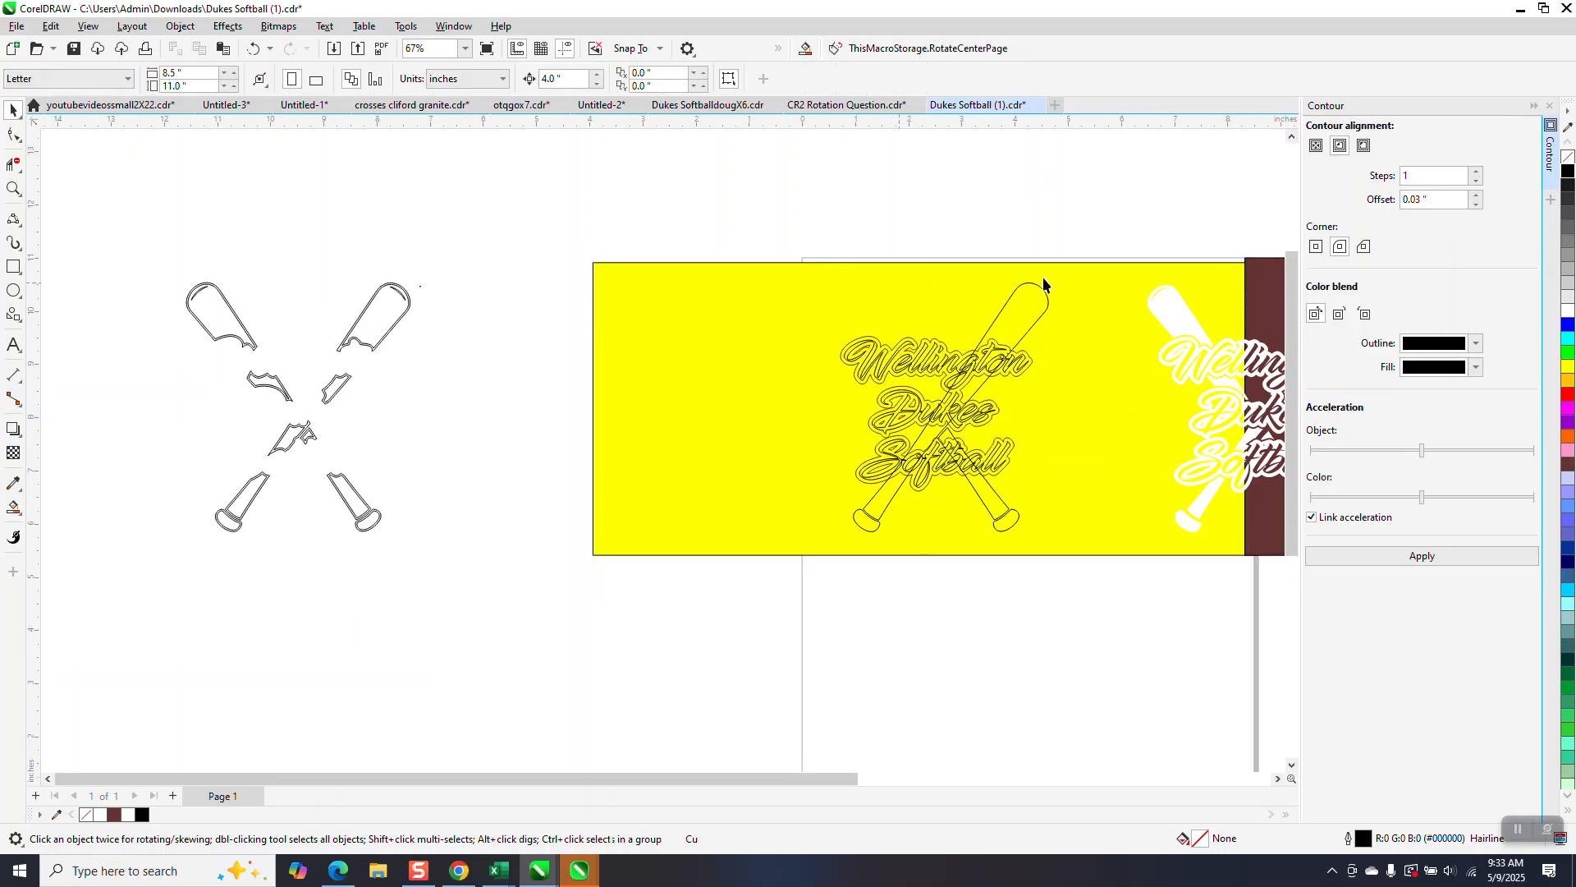
pyautogui.click(1036, 287)
pyautogui.press('Delete')
pyautogui.click(989, 501)
pyautogui.press('Delete')
pyautogui.click(1011, 520)
pyautogui.press('Delete')
pyautogui.click(867, 525)
pyautogui.press('Delete')
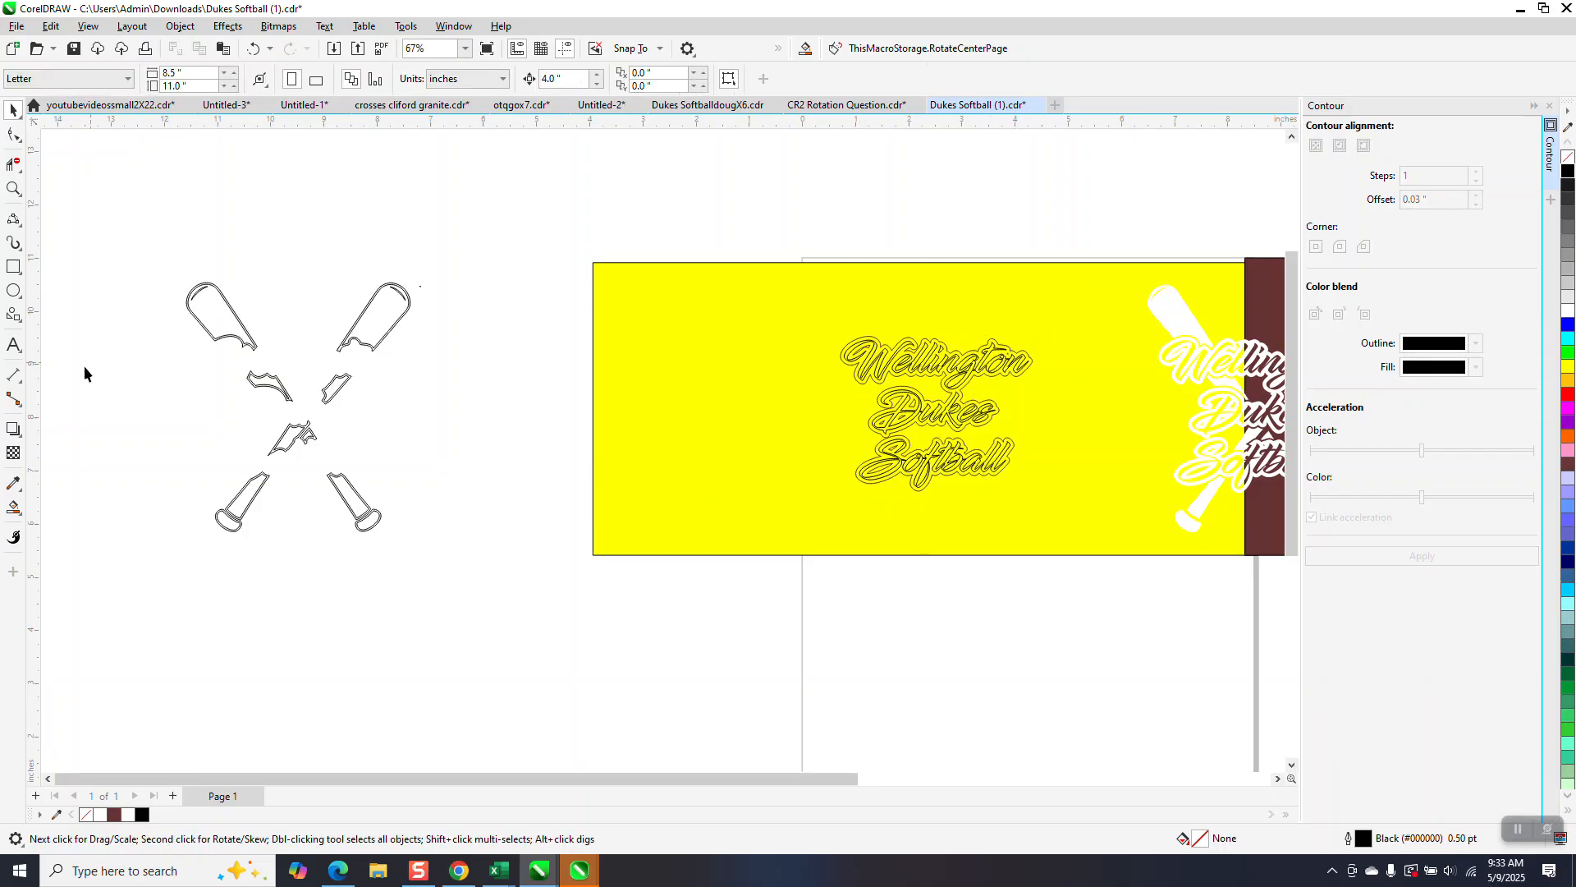
# - Smart Fill the inner contour areas of both bat barrels with white and no outline, moving each piece 8 in right
pyautogui.click(13, 507)
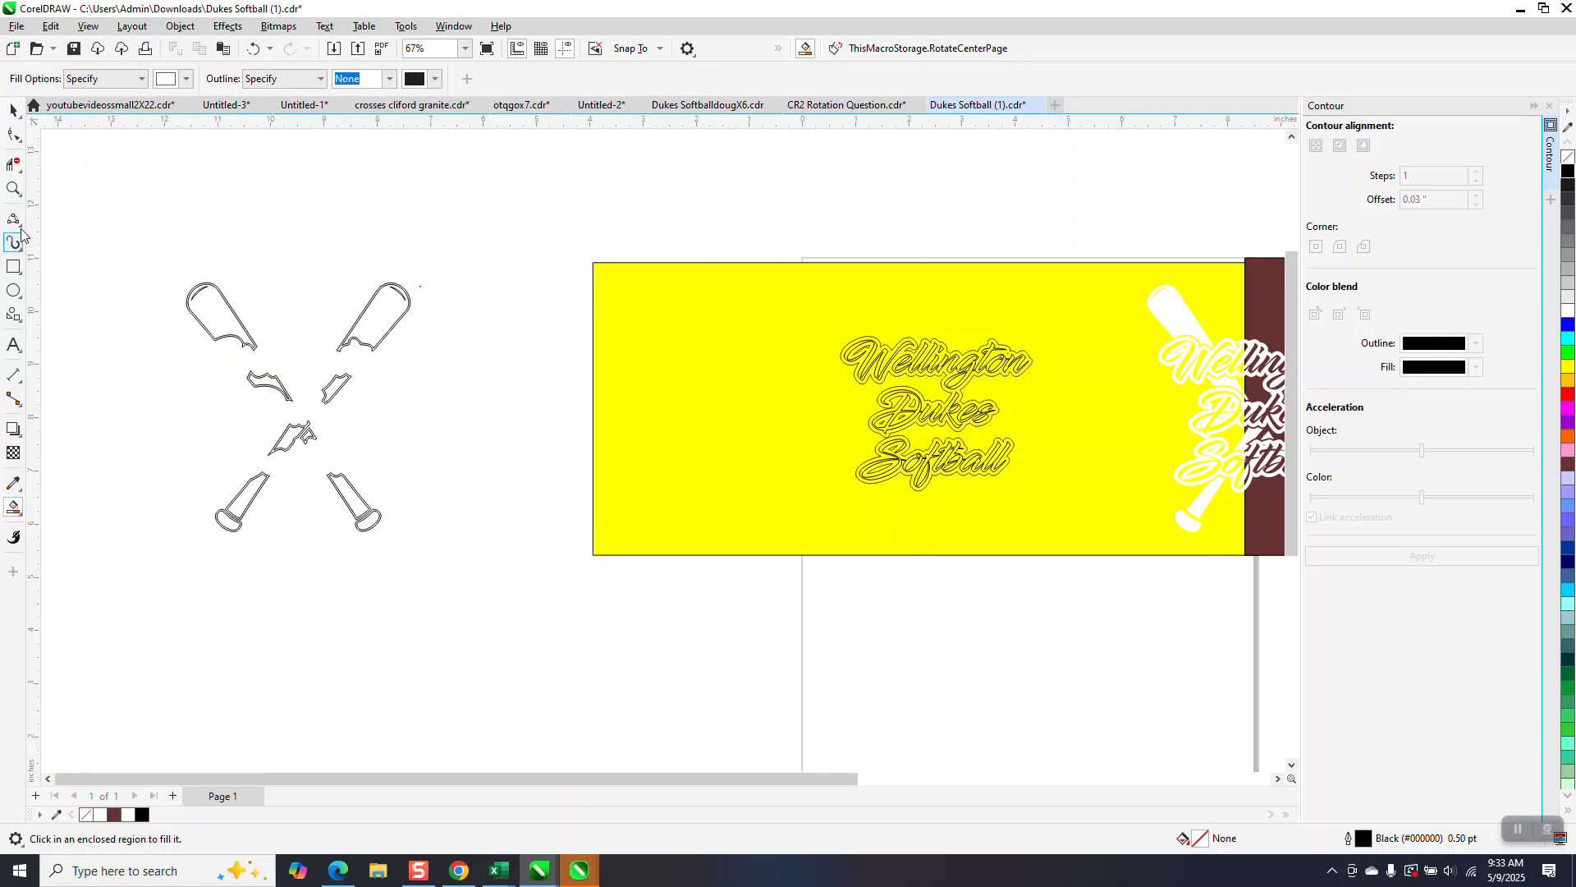
pyautogui.click(13, 188)
pyautogui.moveTo(157, 262); pyautogui.dragTo(548, 620)
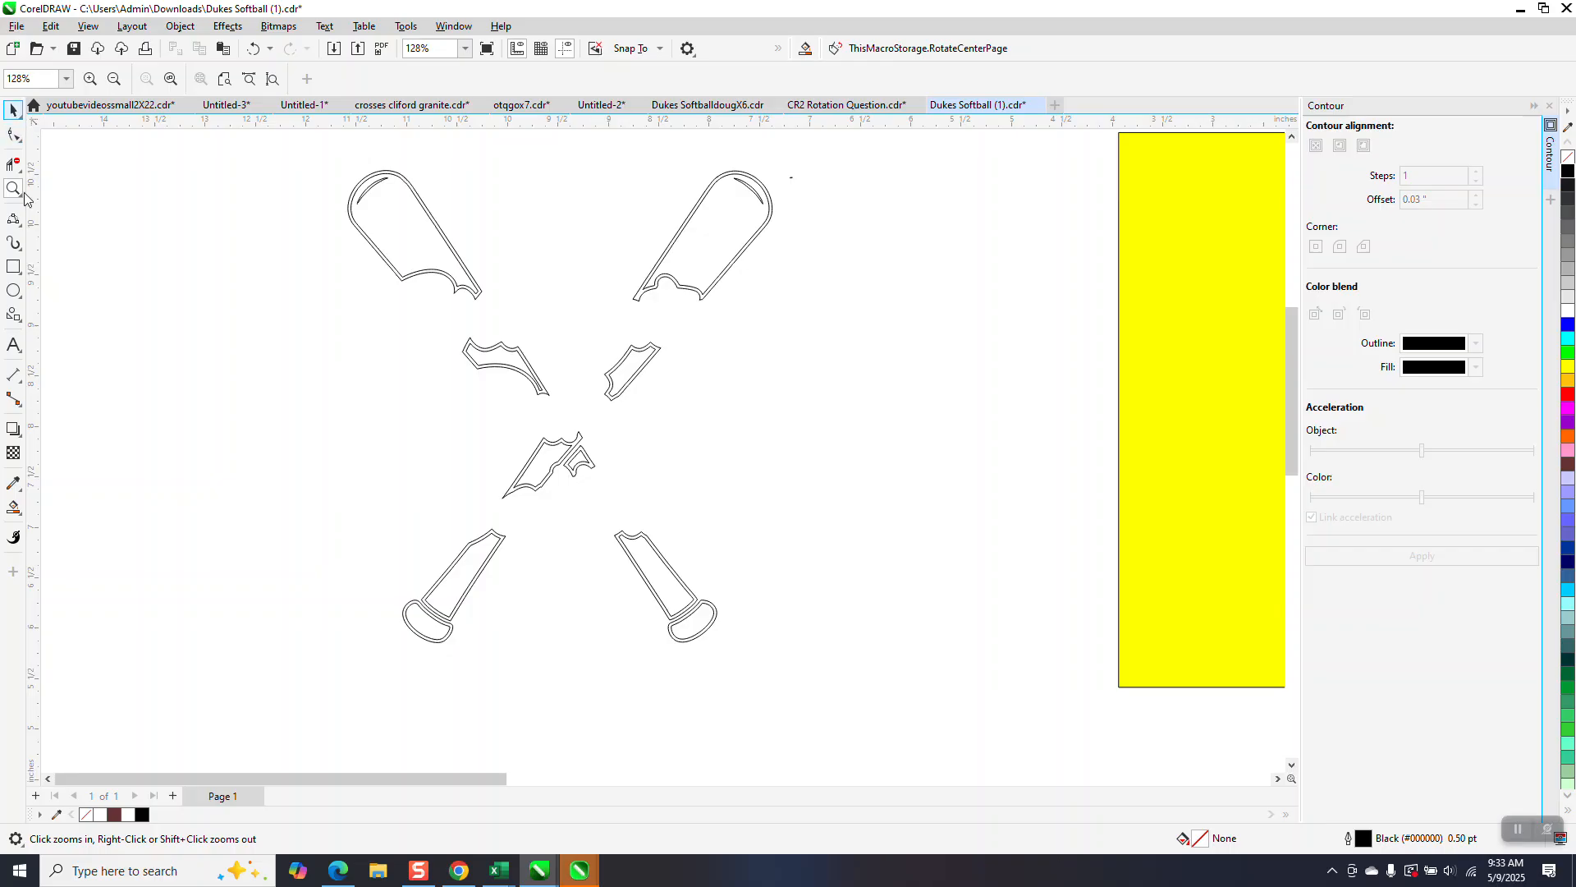
pyautogui.click(13, 109)
pyautogui.click(13, 509)
pyautogui.click(387, 236)
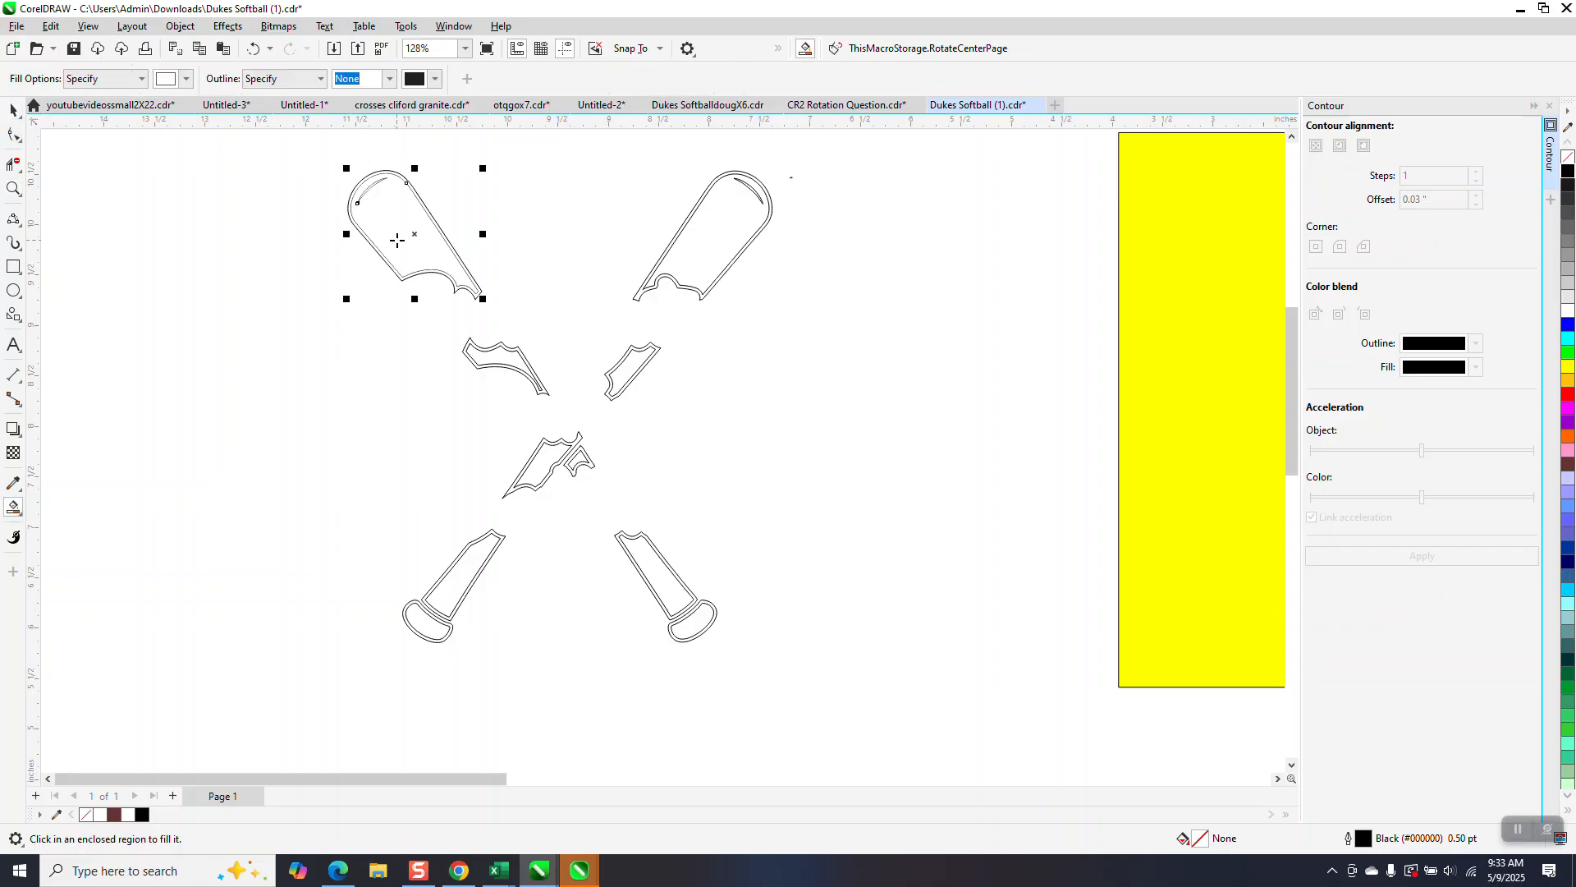
pyautogui.click(743, 265)
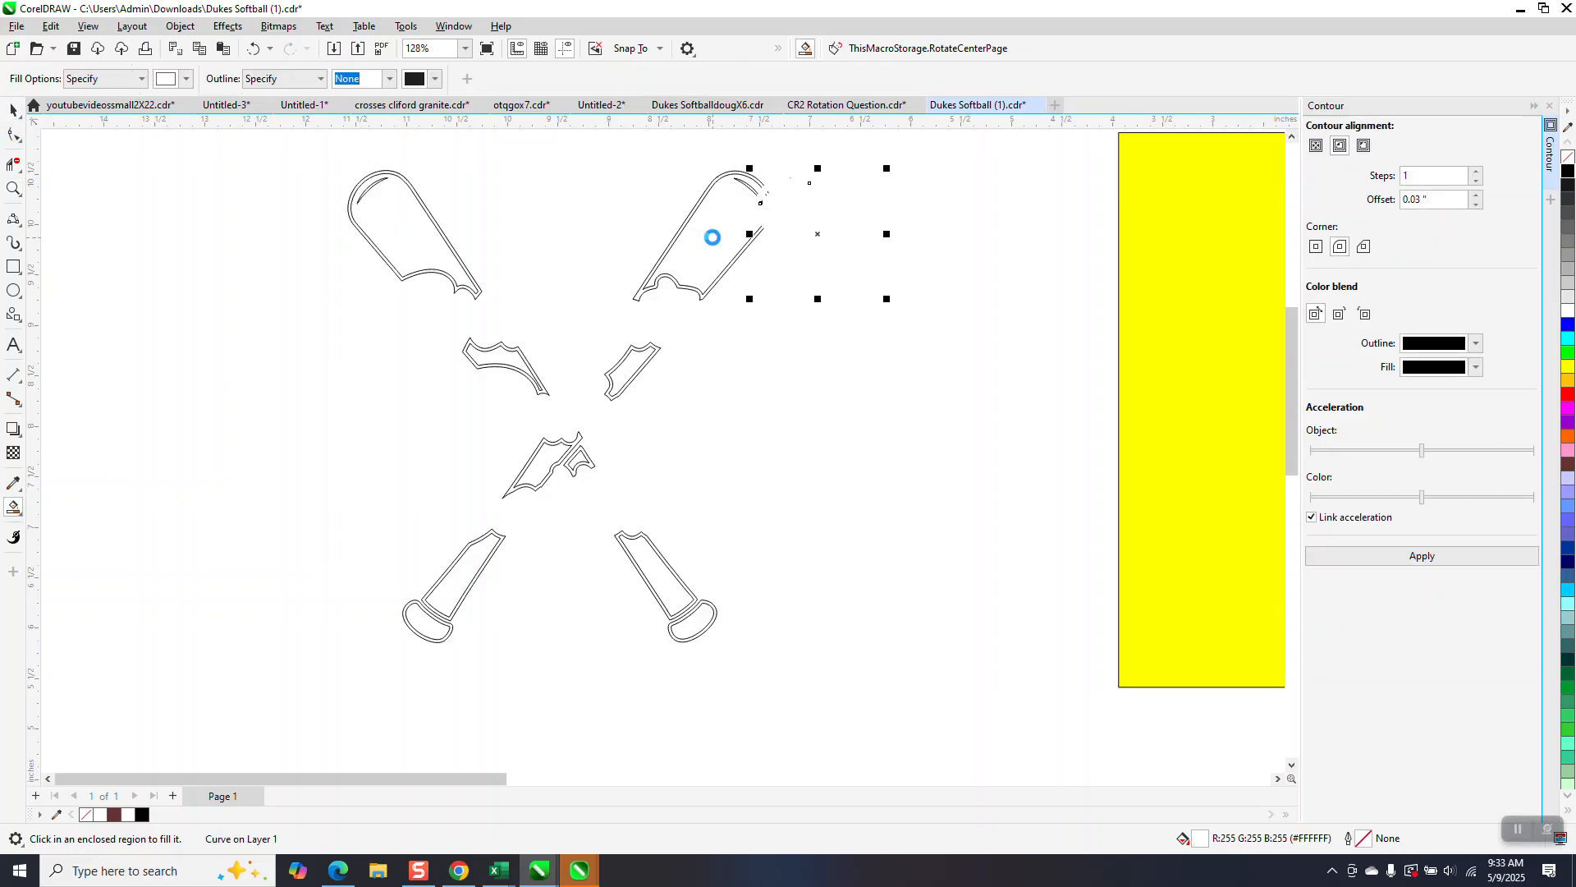
pyautogui.press('Right')
pyautogui.click(713, 237)
pyautogui.press('Right')
pyautogui.press('Right')
# - Smart Fill the inner contours of the four middle bat fragments with white and no outline, moving each piece 8 in right
pyautogui.click(641, 363)
pyautogui.press('Right')
pyautogui.click(515, 361)
pyautogui.press('Right')
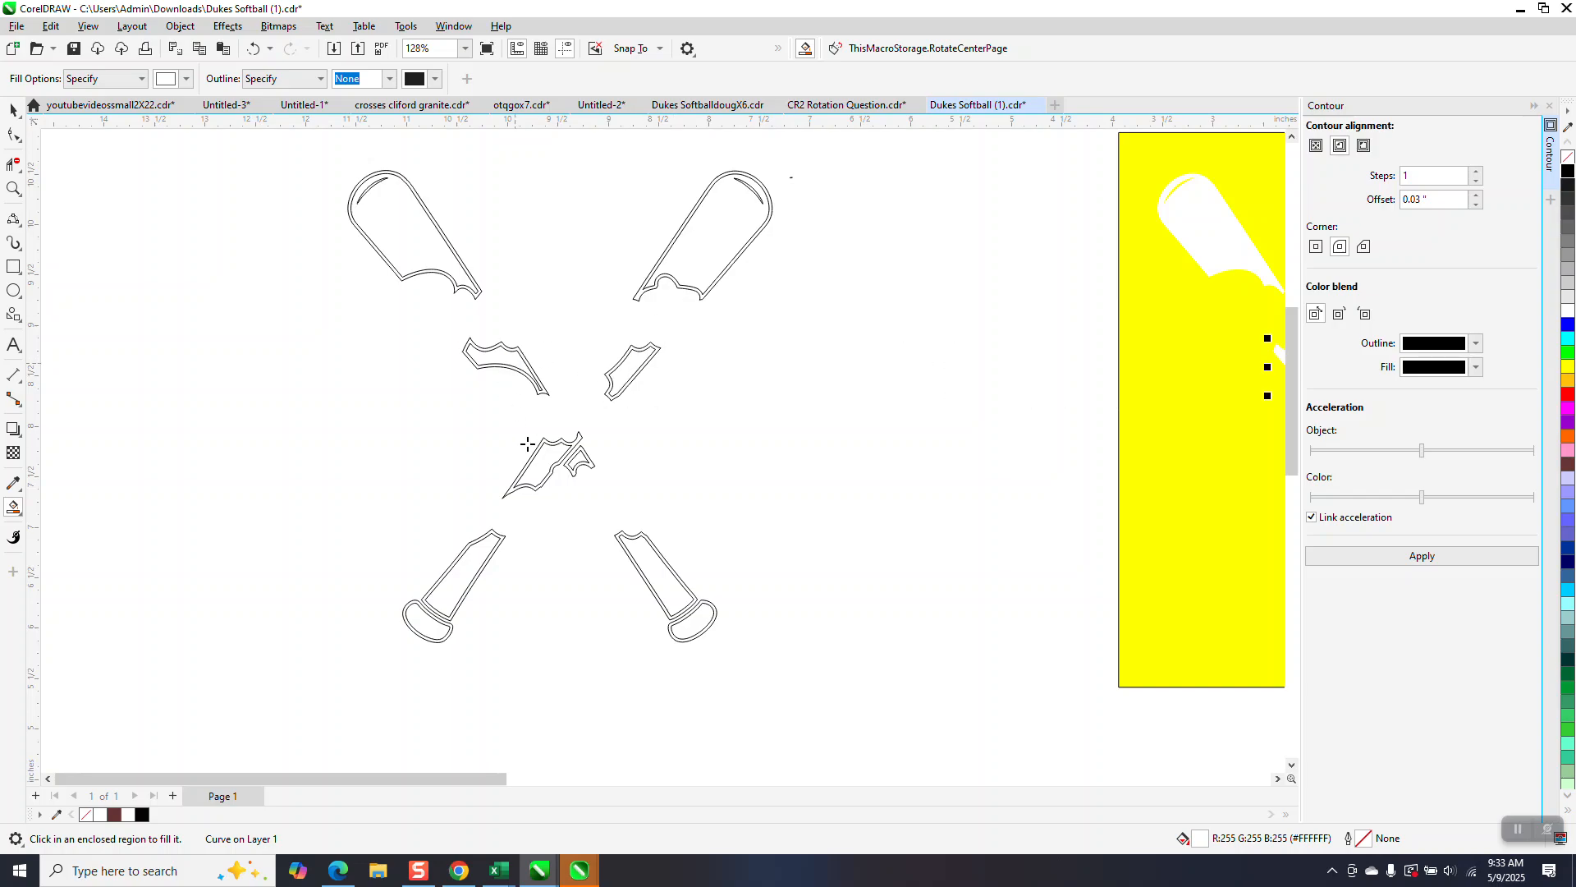
pyautogui.click(549, 463)
pyautogui.press('Right')
pyautogui.click(577, 454)
pyautogui.press('Right')
# - Smart Fill the inner contours of both bat handles and knobs with white and no outline, moving each piece 8 in right
pyautogui.click(655, 570)
pyautogui.press('Right')
pyautogui.click(473, 555)
pyautogui.press('Right')
pyautogui.press('Right')
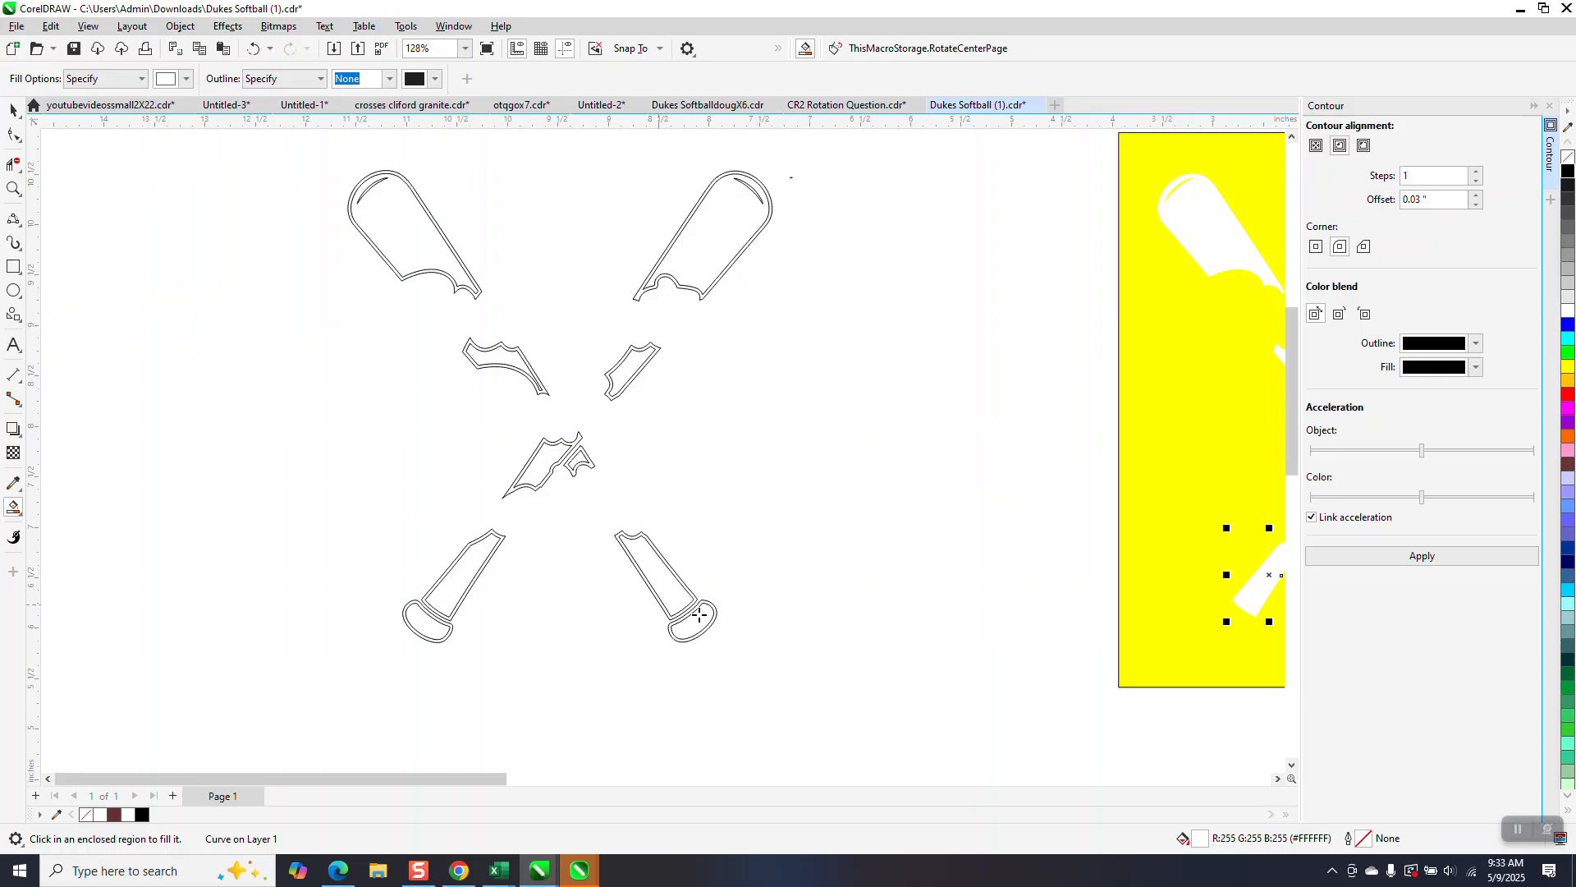
pyautogui.click(699, 621)
pyautogui.press('Right')
pyautogui.press('Right')
pyautogui.click(444, 625)
pyautogui.press('Right')
pyautogui.press('Right')
# - Move the ten white inset bat pieces 4 in right so they sit behind the Wellington Dukes Softball lettering
pyautogui.scroll(-2, 412, 514)
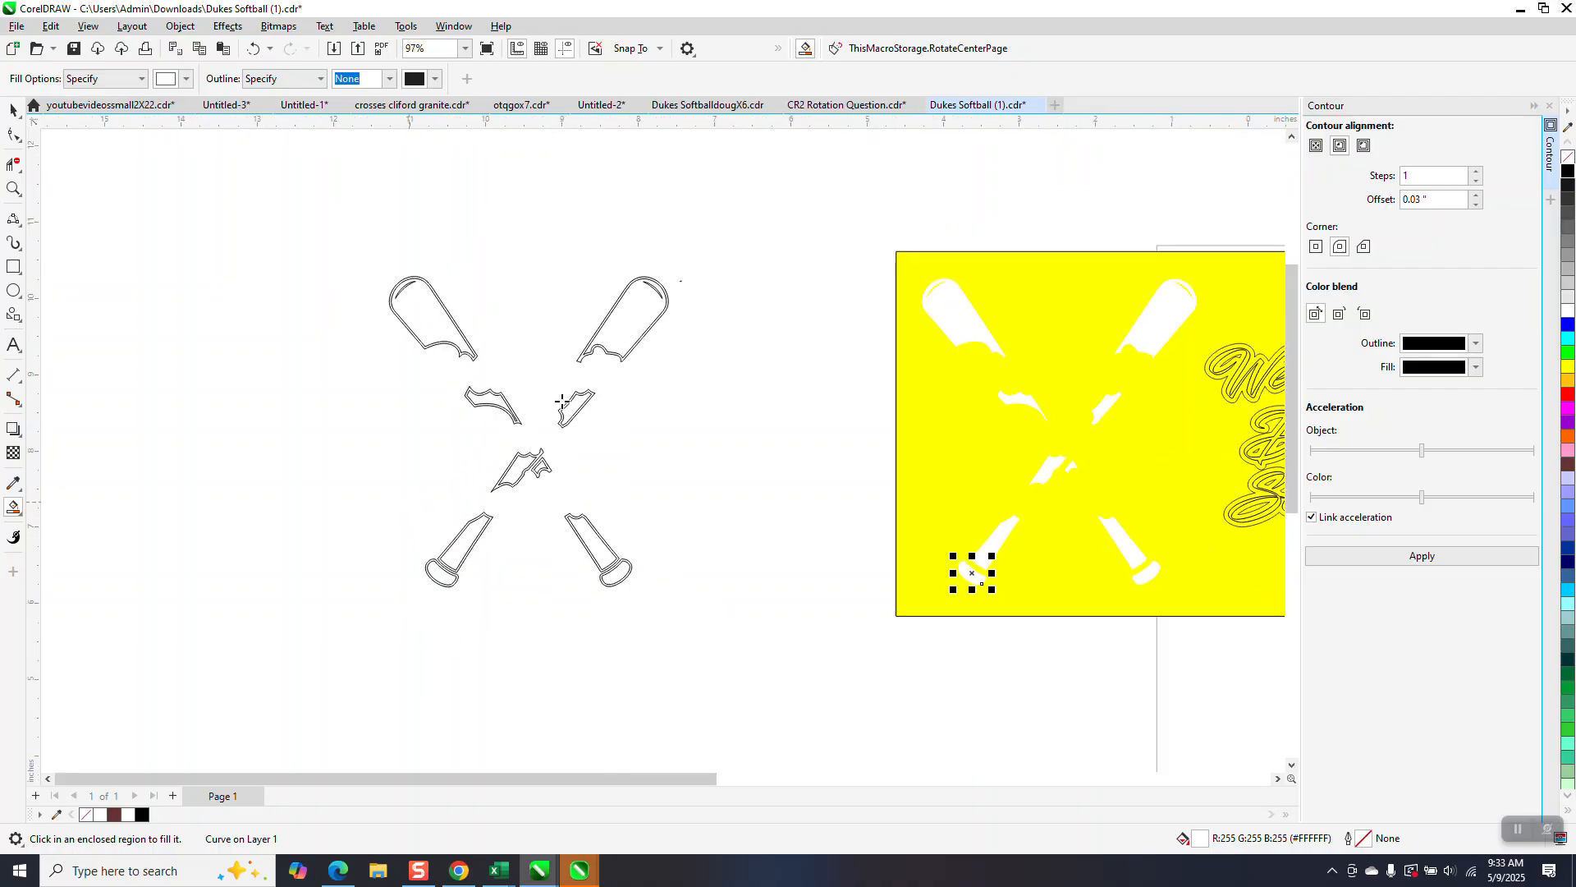
pyautogui.scroll(-2, 562, 403)
pyautogui.press('space')
pyautogui.moveTo(784, 255); pyautogui.dragTo(1076, 568)
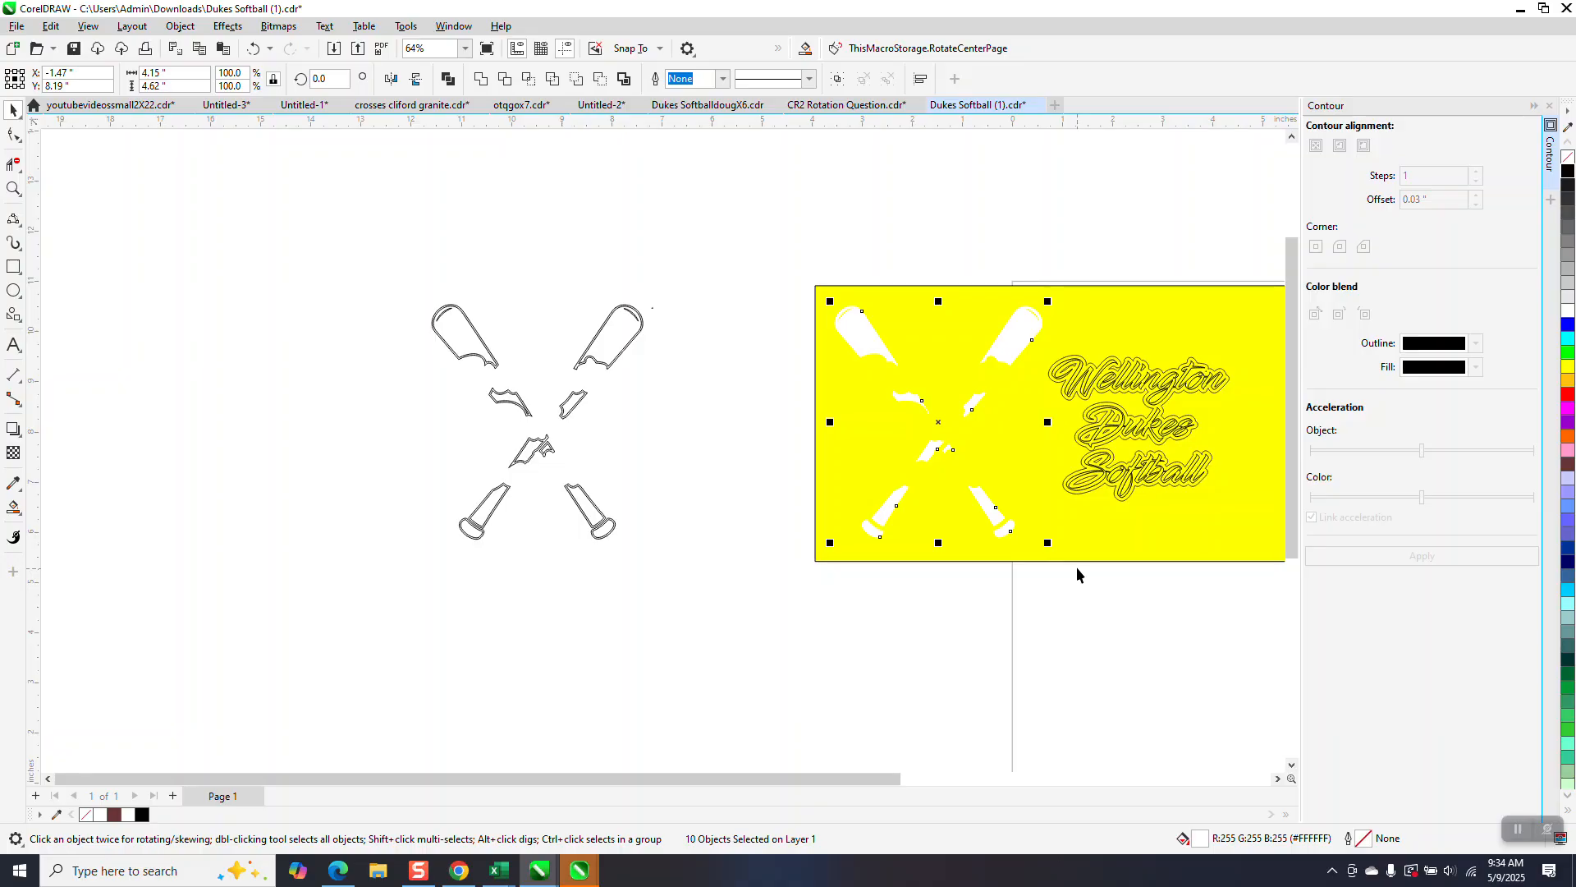
pyautogui.press('Right')
pyautogui.press('Right')
pyautogui.click(13, 188)
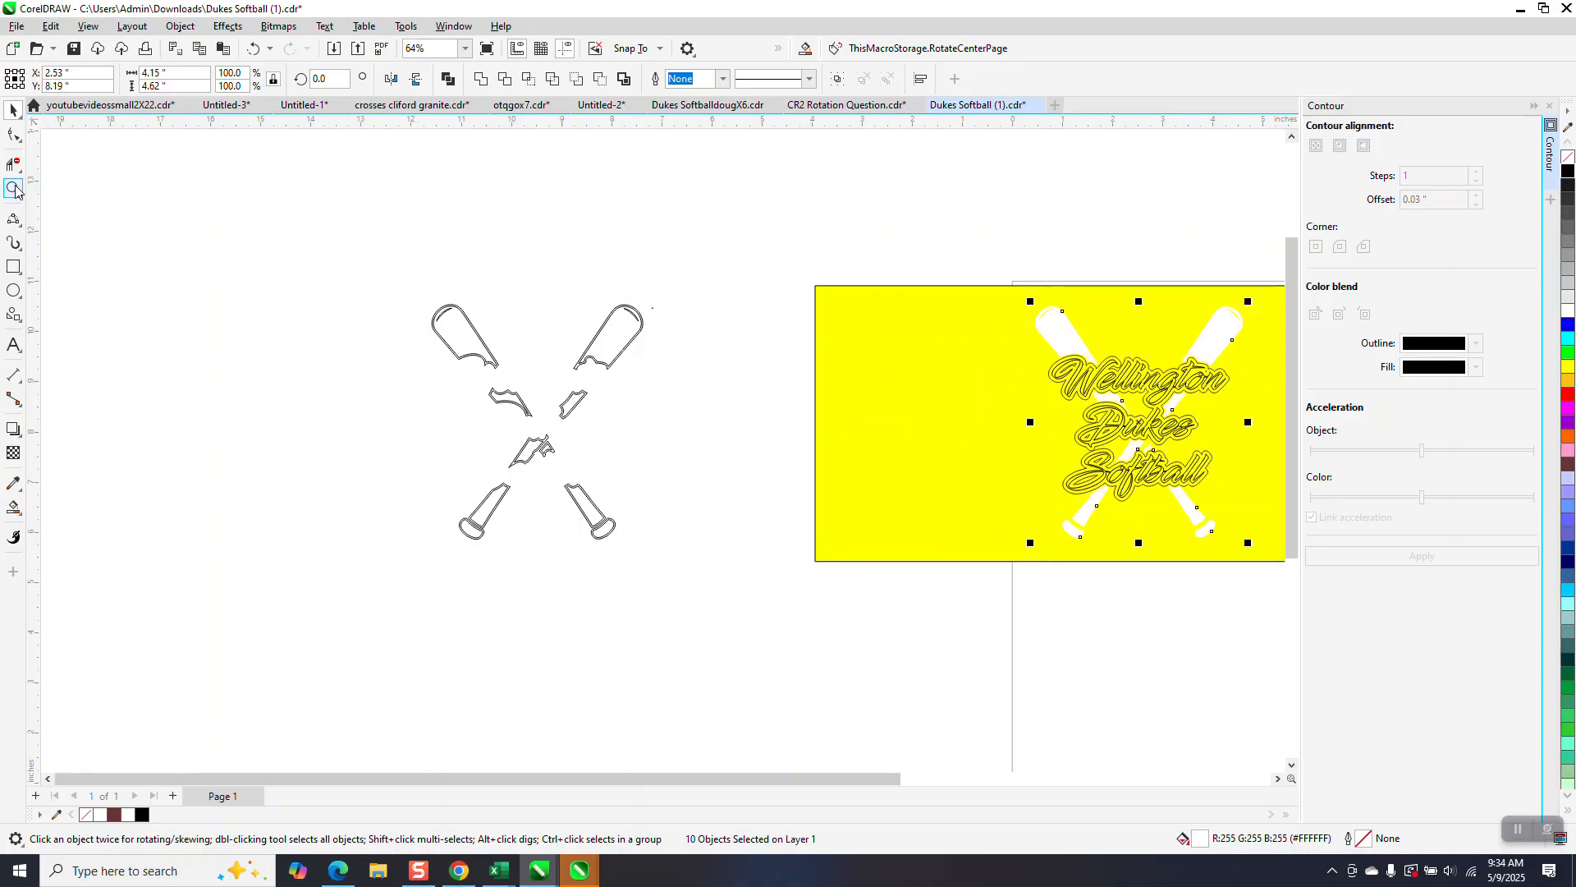
pyautogui.moveTo(1034, 316); pyautogui.dragTo(1261, 579)
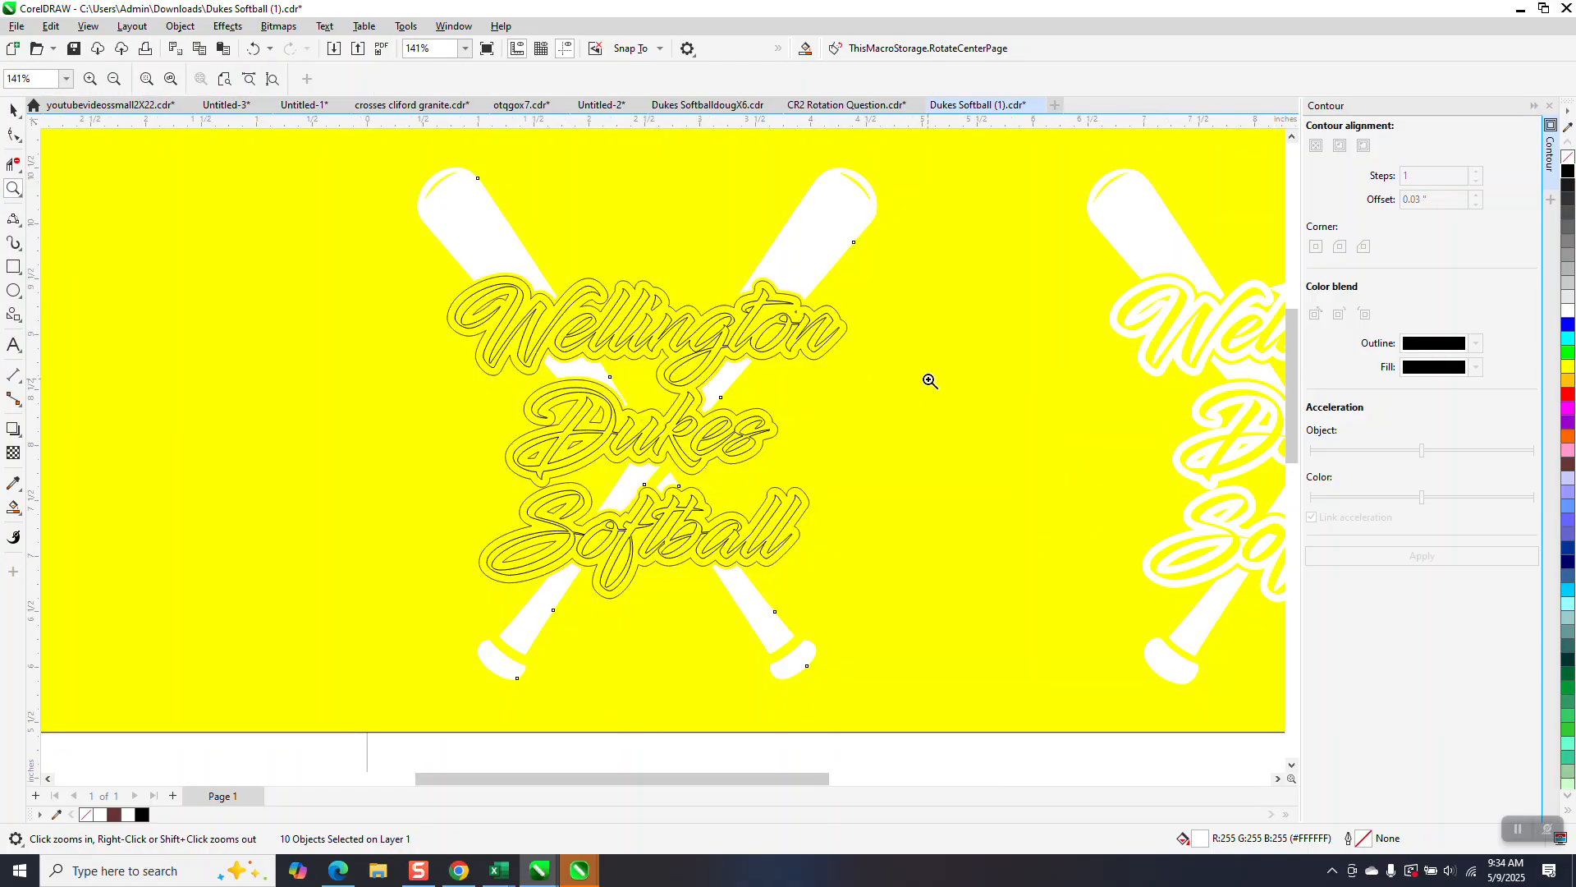
# - Examine the white bat pieces behind the lettering, checking the barrel edges up close and against the whole logo
pyautogui.rightClick(843, 359)
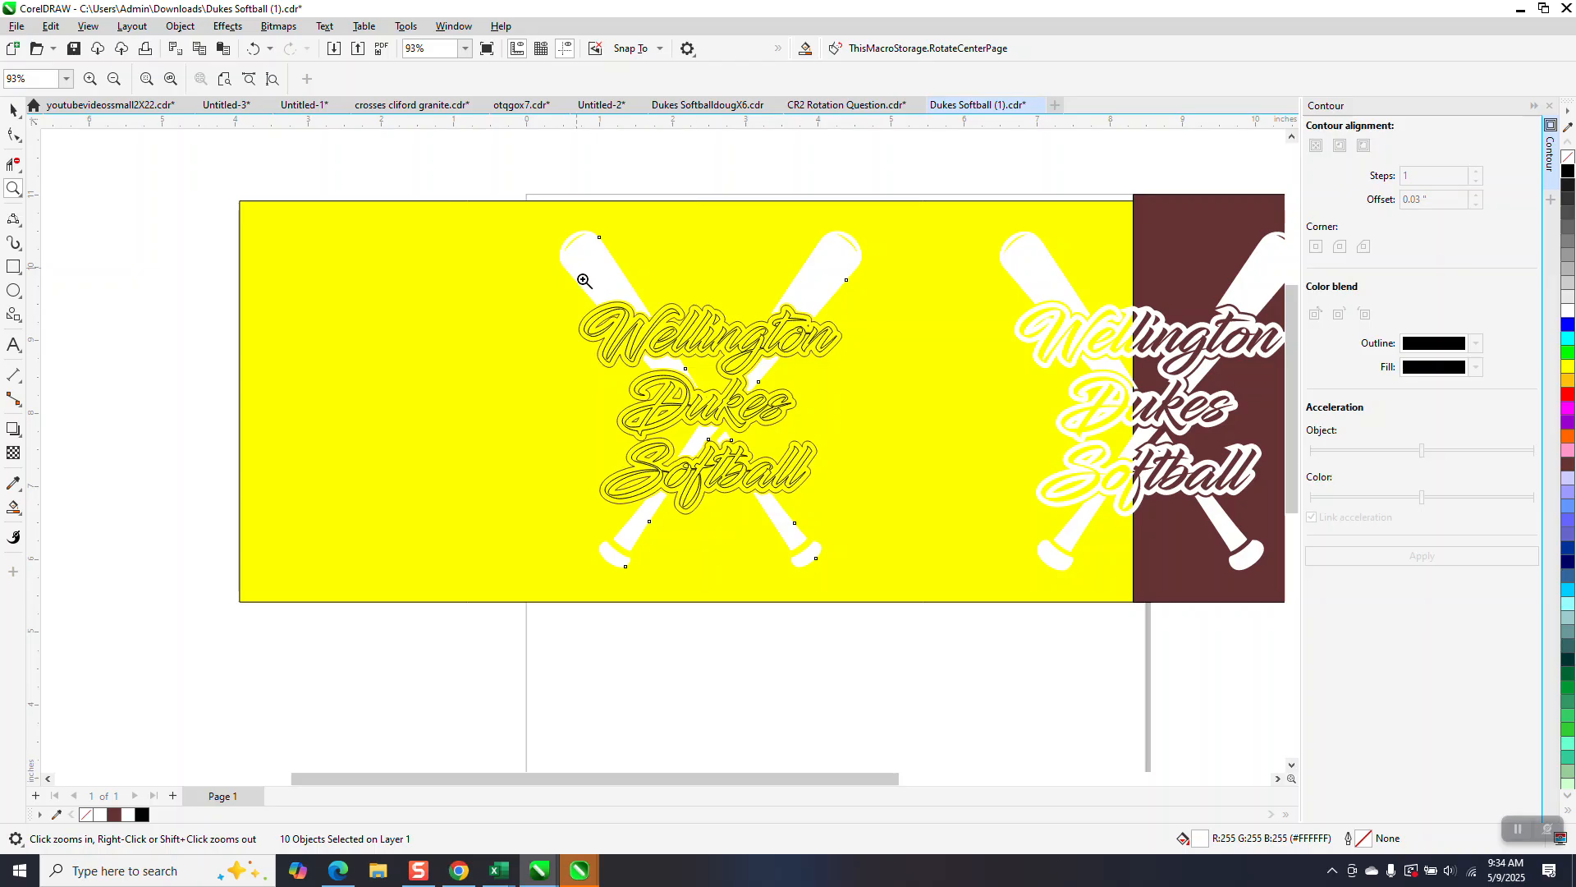
pyautogui.moveTo(580, 269); pyautogui.dragTo(715, 359)
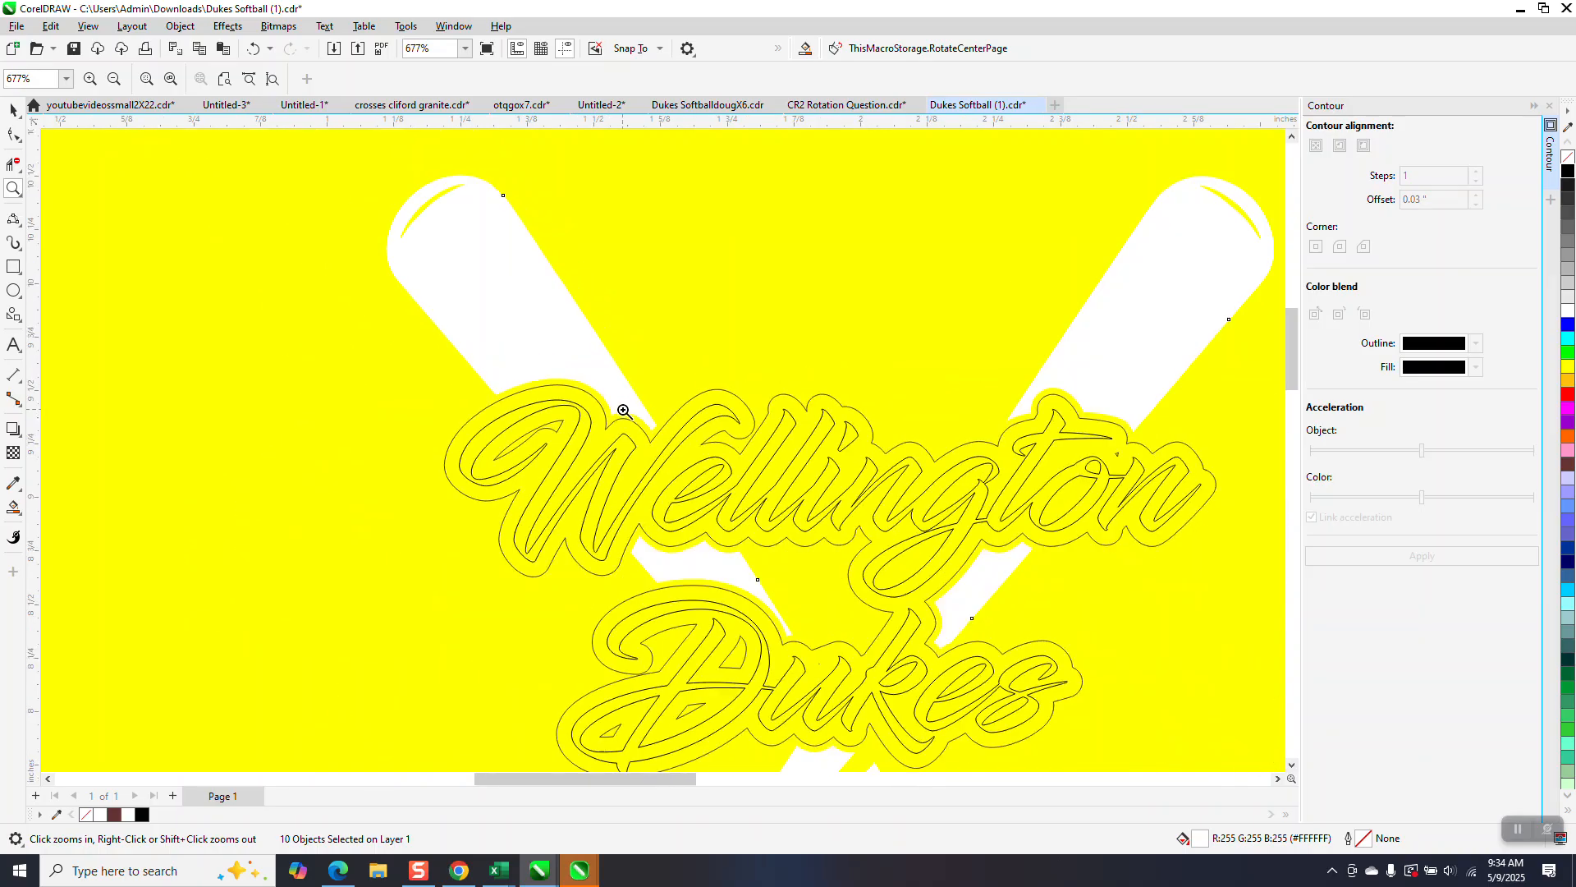
pyautogui.scroll(-4, 622, 411)
pyautogui.scroll(-1, 622, 410)
pyautogui.click(13, 109)
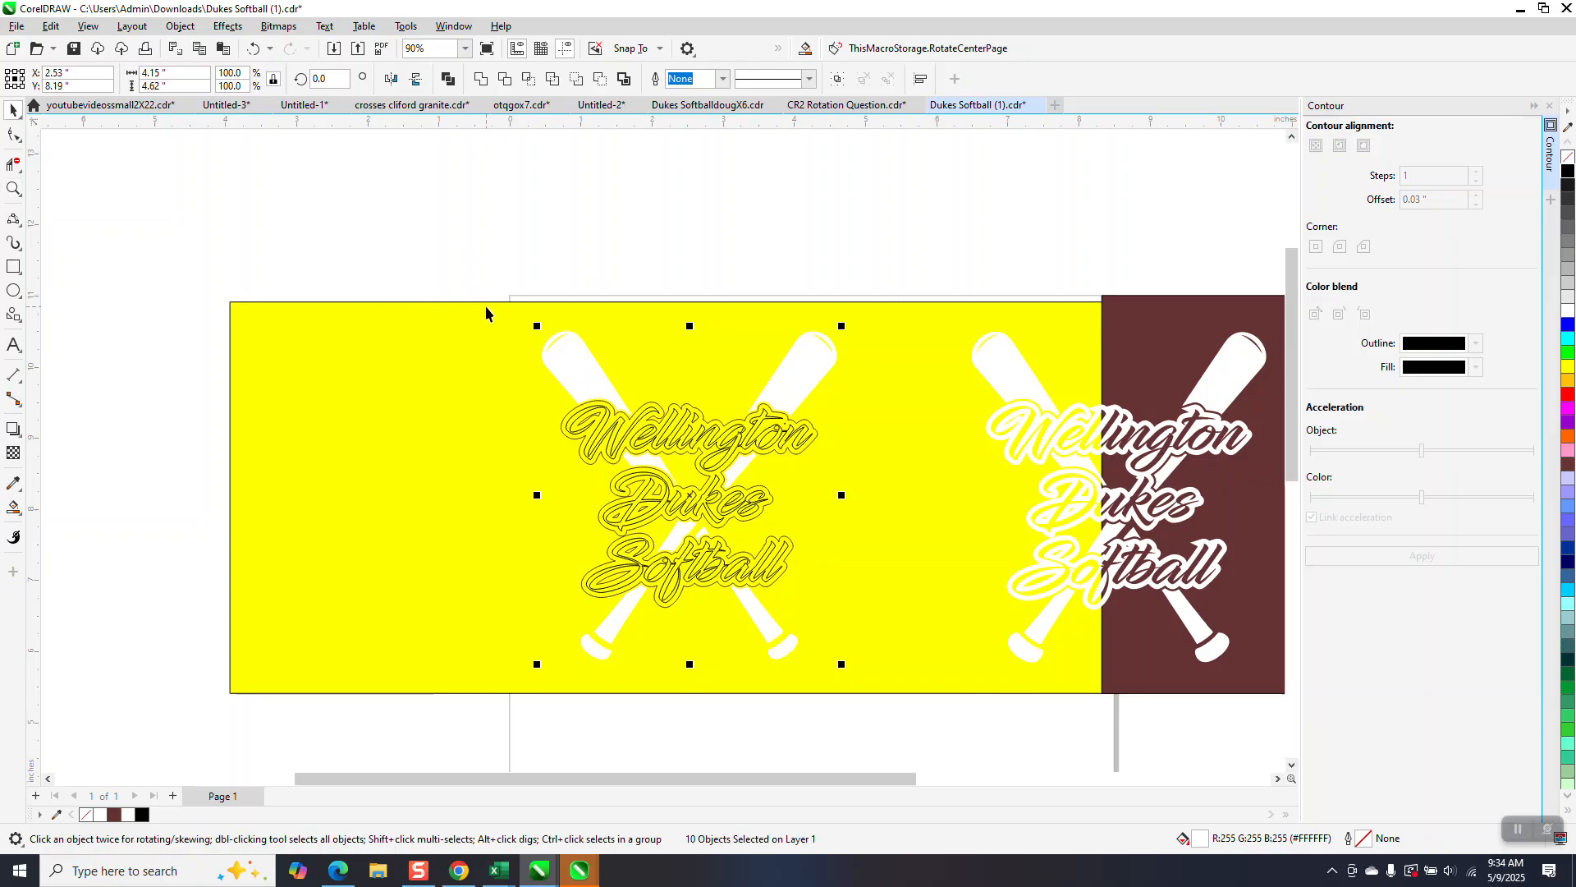
pyautogui.scroll(-2, 910, 407)
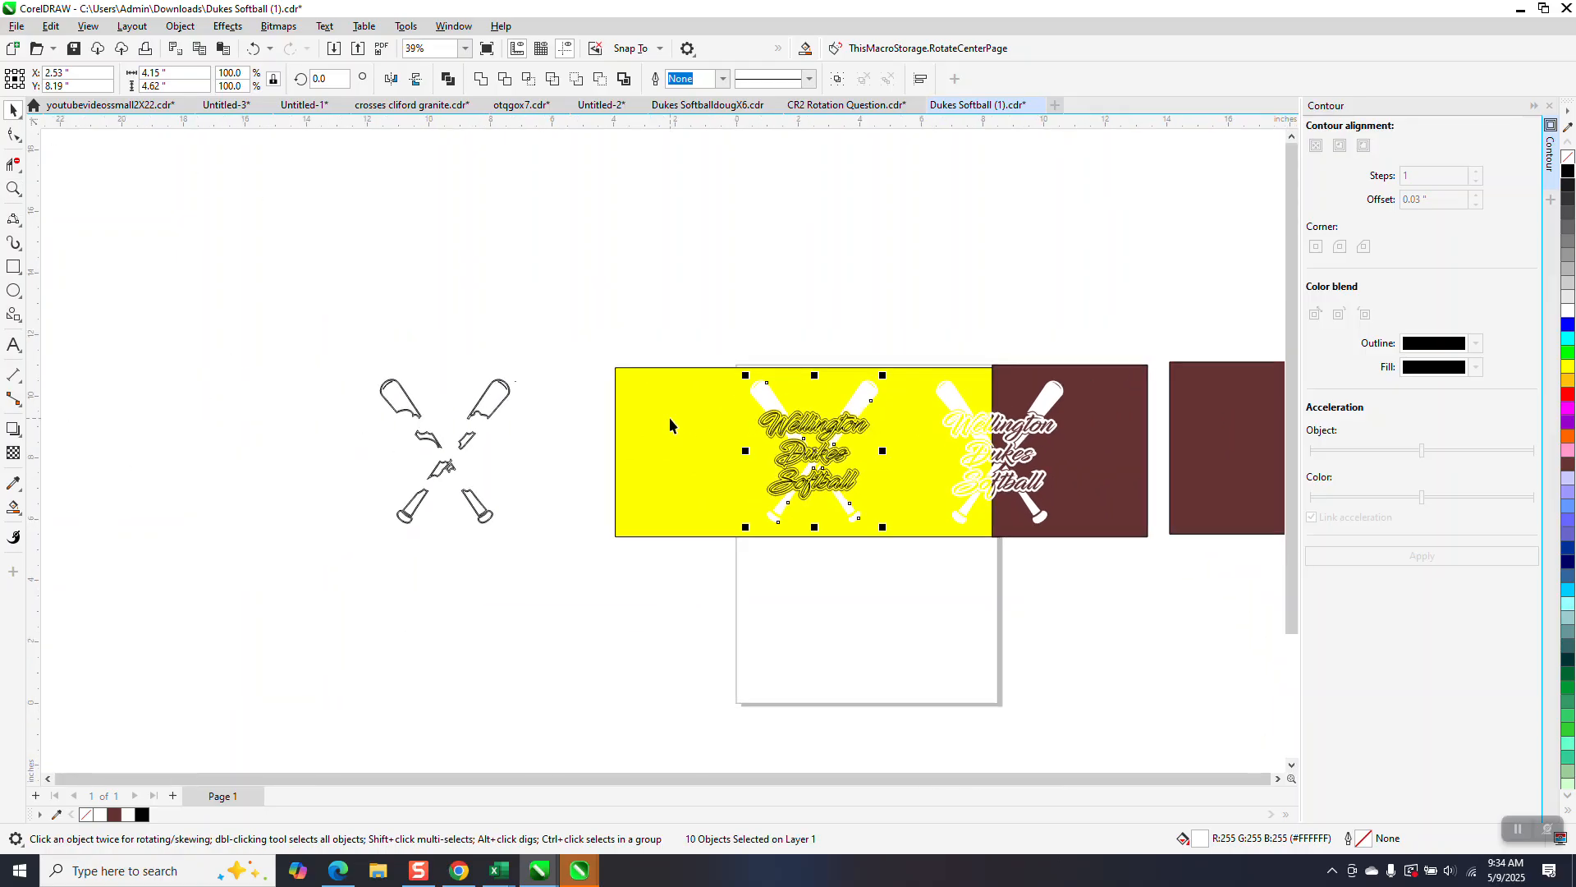
pyautogui.click(12, 189)
pyautogui.moveTo(736, 375); pyautogui.dragTo(791, 404)
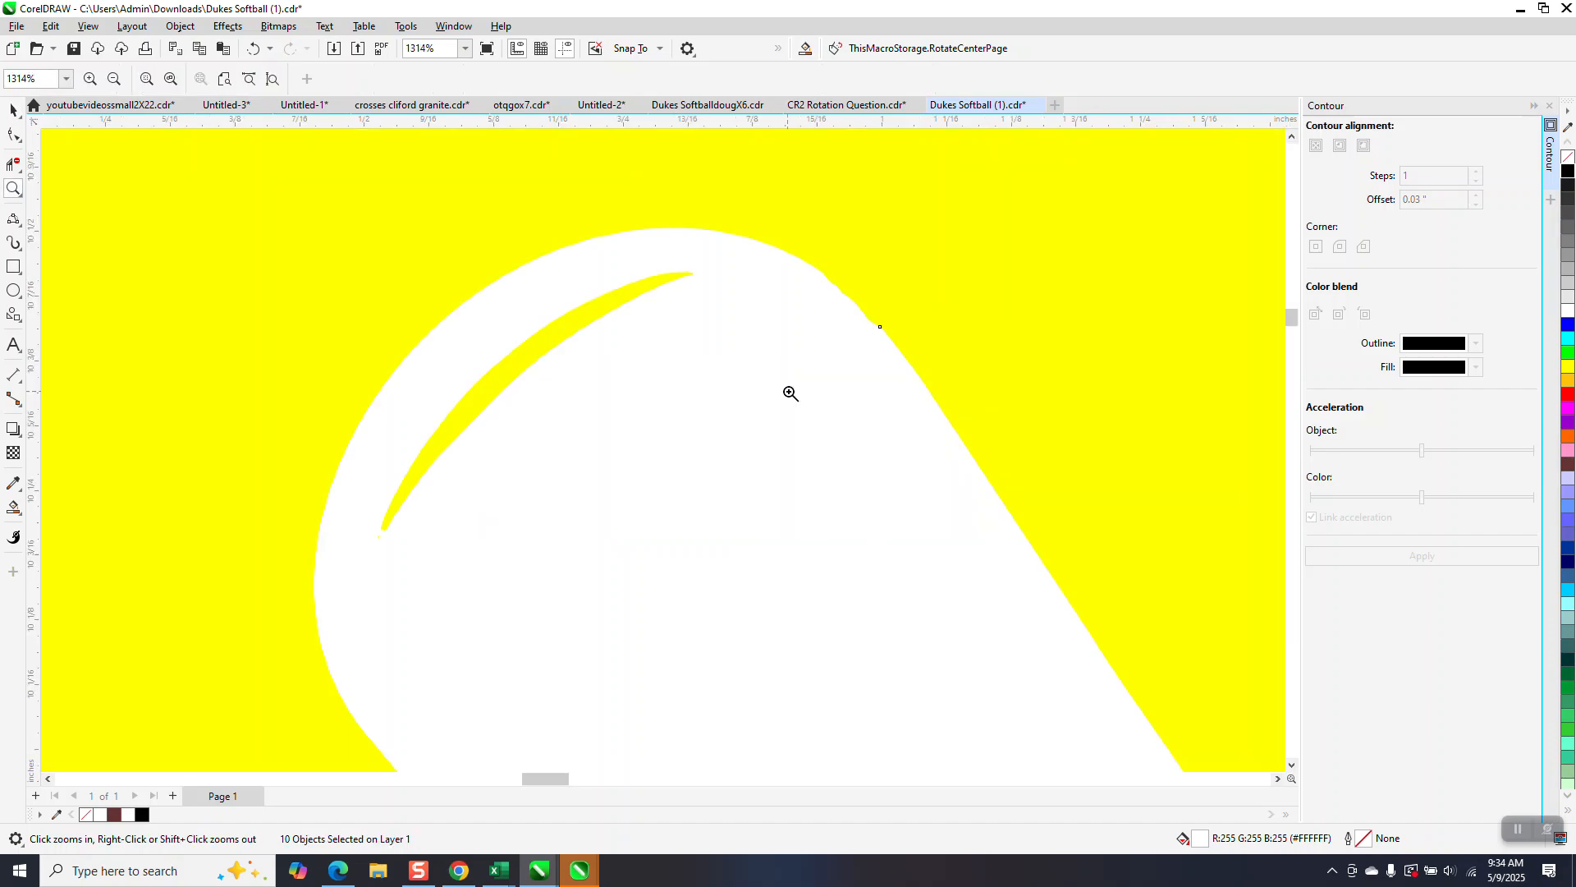
pyautogui.scroll(-5, 534, 293)
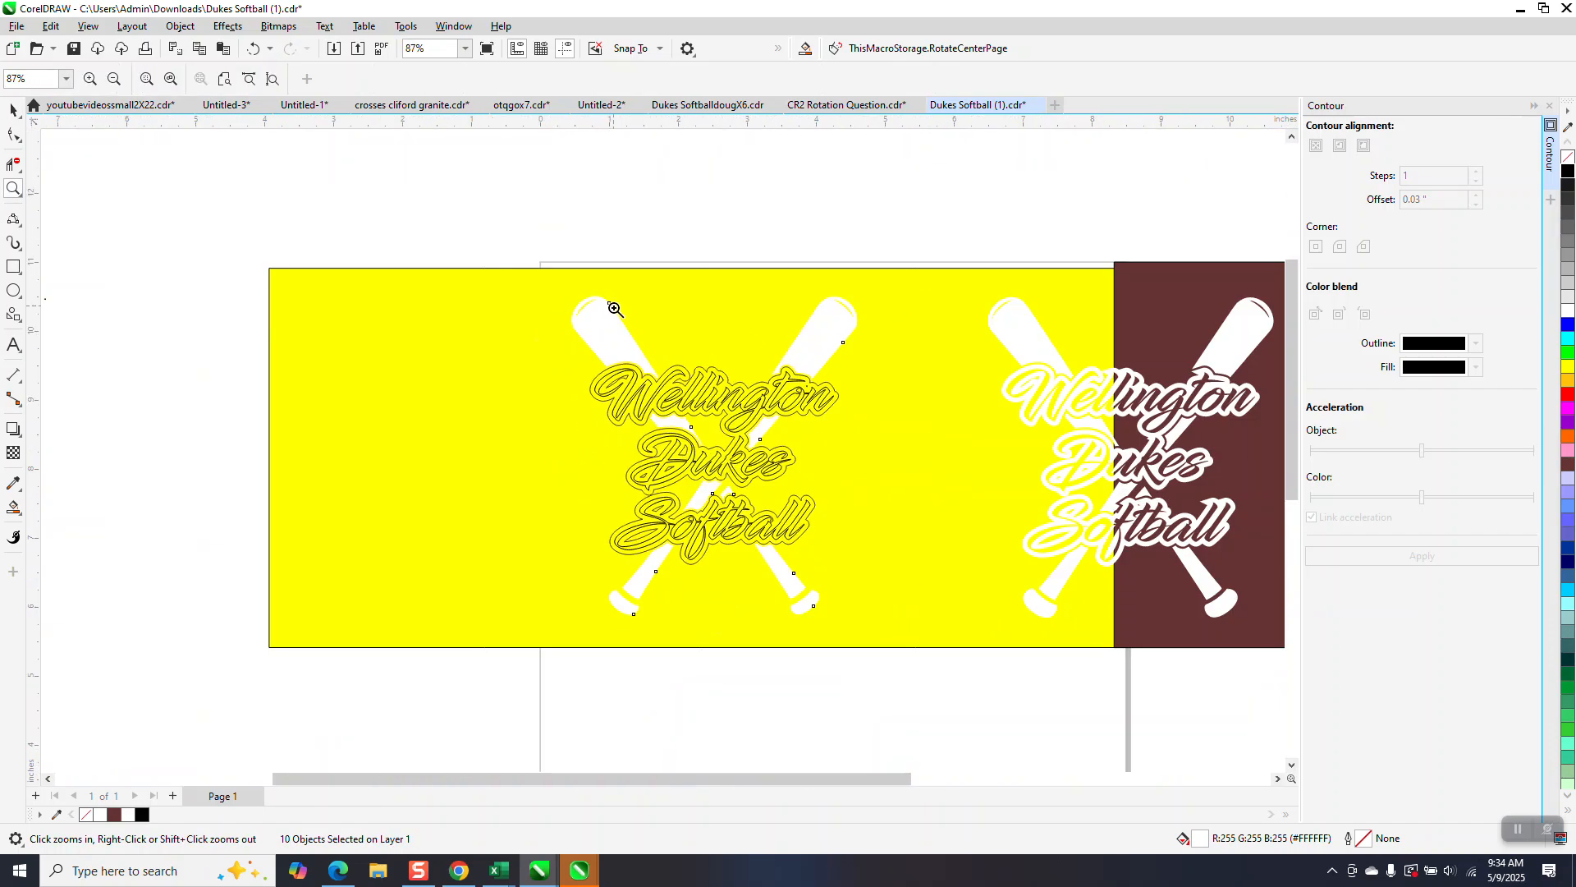
# - Smart Fill the yellow background area around the bats and lettering with blue and no outline
pyautogui.click(13, 508)
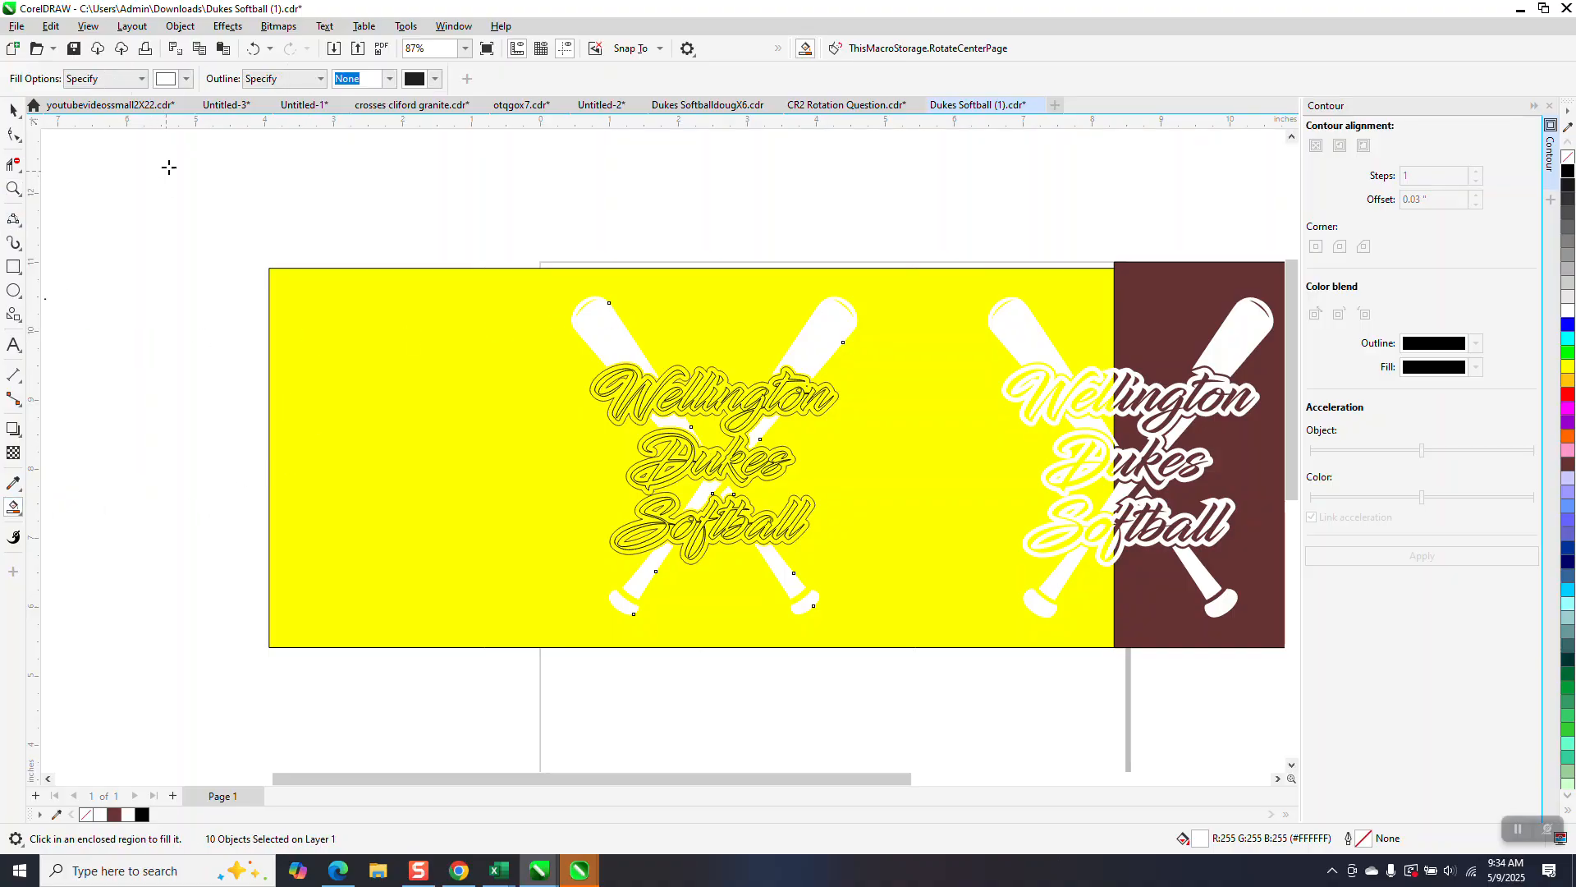
pyautogui.click(186, 79)
pyautogui.click(236, 181)
pyautogui.click(399, 319)
pyautogui.click(400, 320)
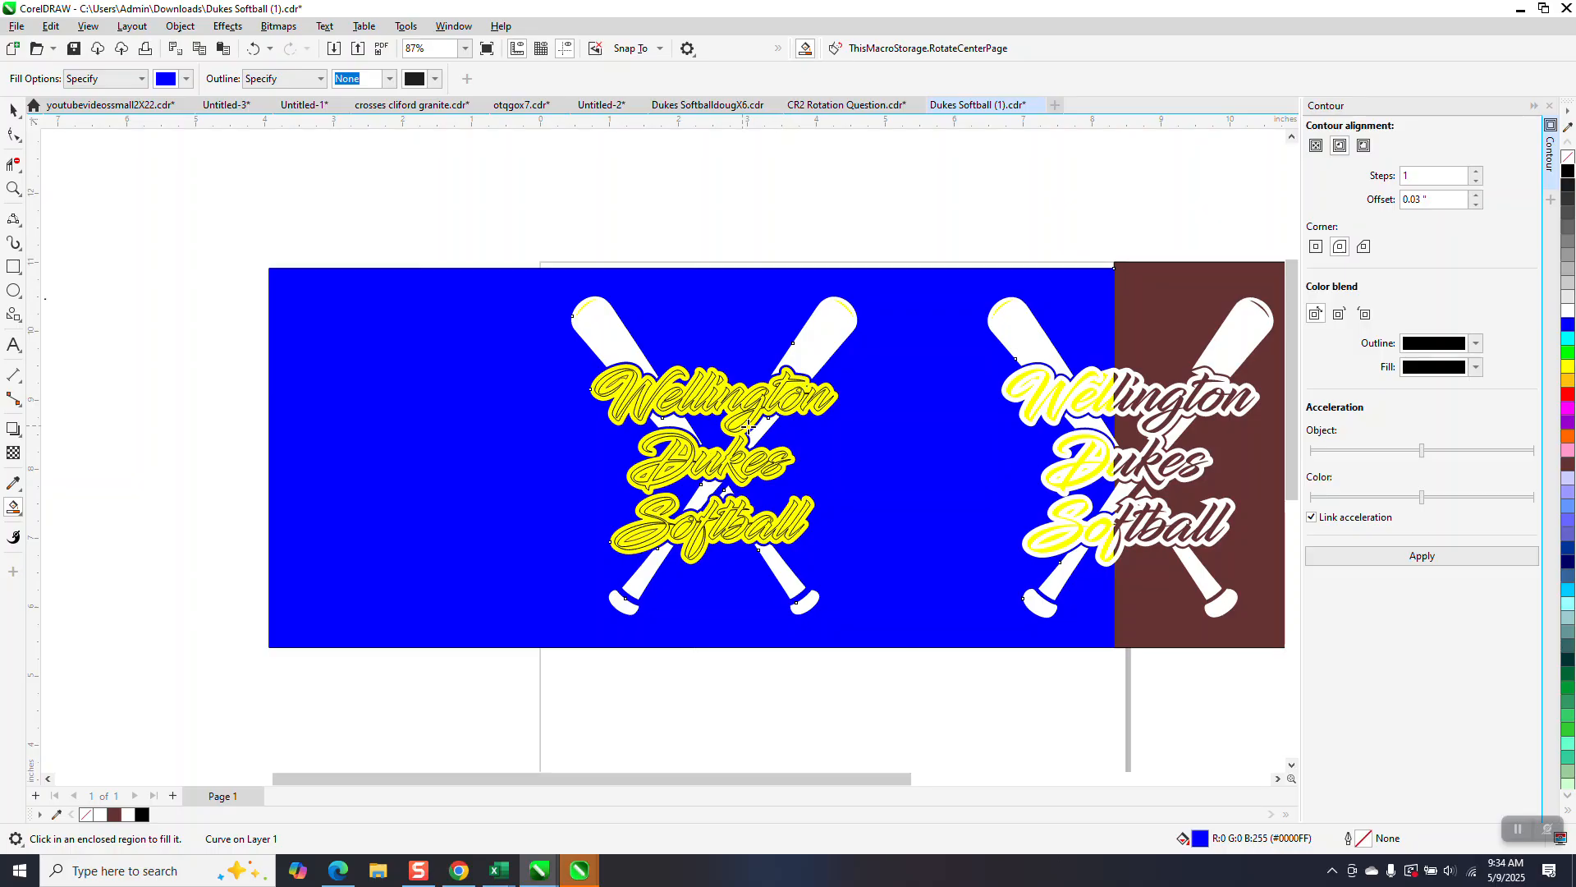
# - Move the blue filled background shape straight down, clear of most of the logo
pyautogui.click(13, 188)
pyautogui.moveTo(518, 357); pyautogui.dragTo(443, 577)
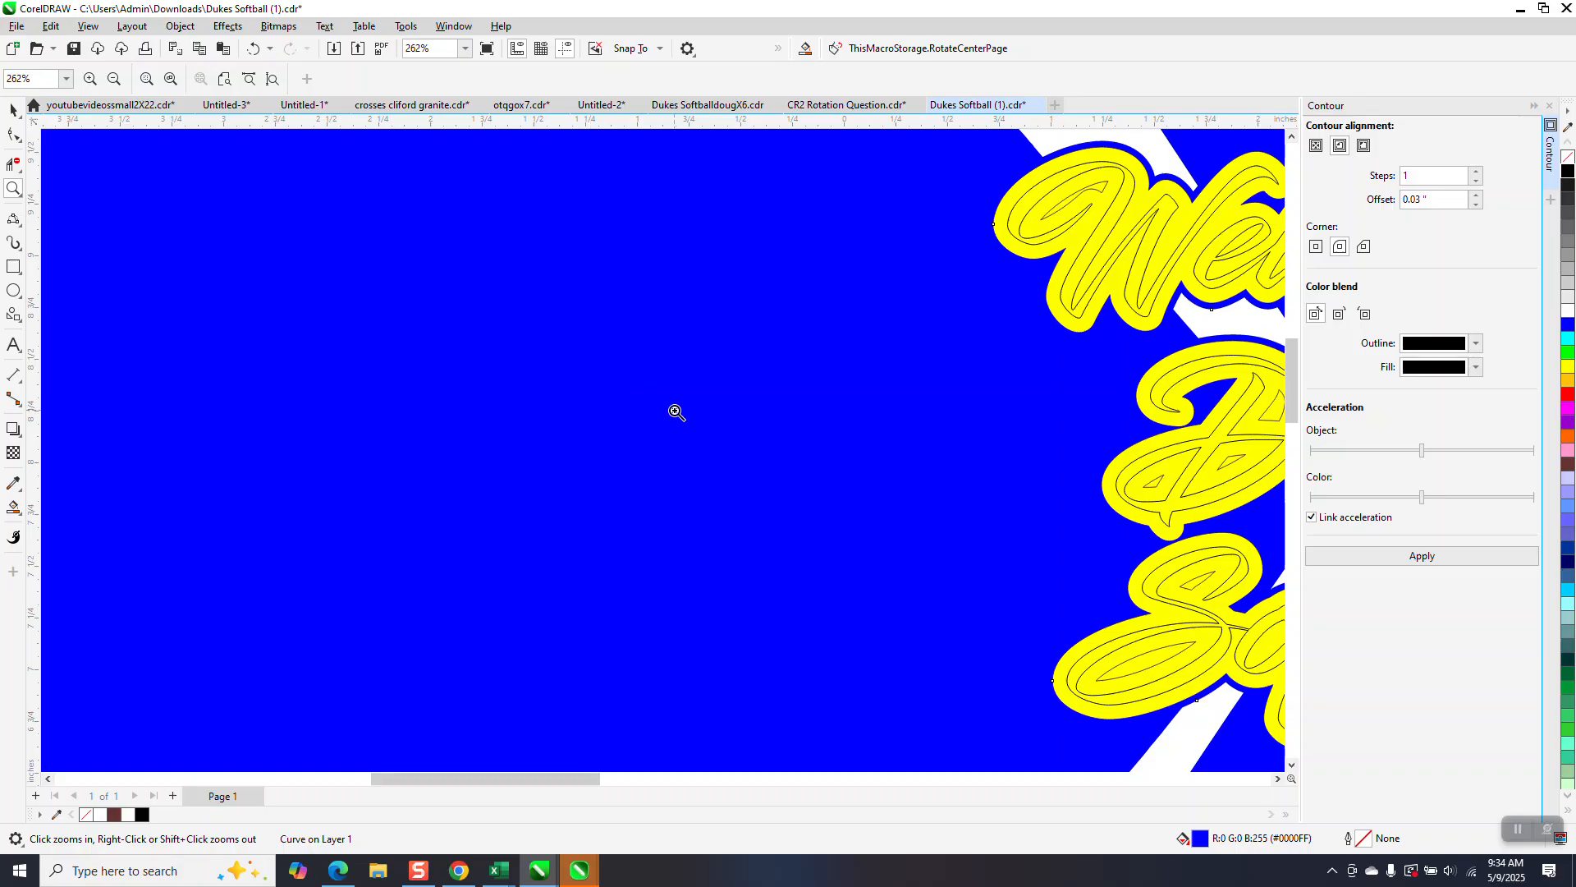
pyautogui.scroll(-3, 494, 351)
pyautogui.click(15, 111)
pyautogui.moveTo(468, 363); pyautogui.dragTo(471, 660)
# - Delete the yellow background rectangle and the blue filled shape
pyautogui.click(601, 362)
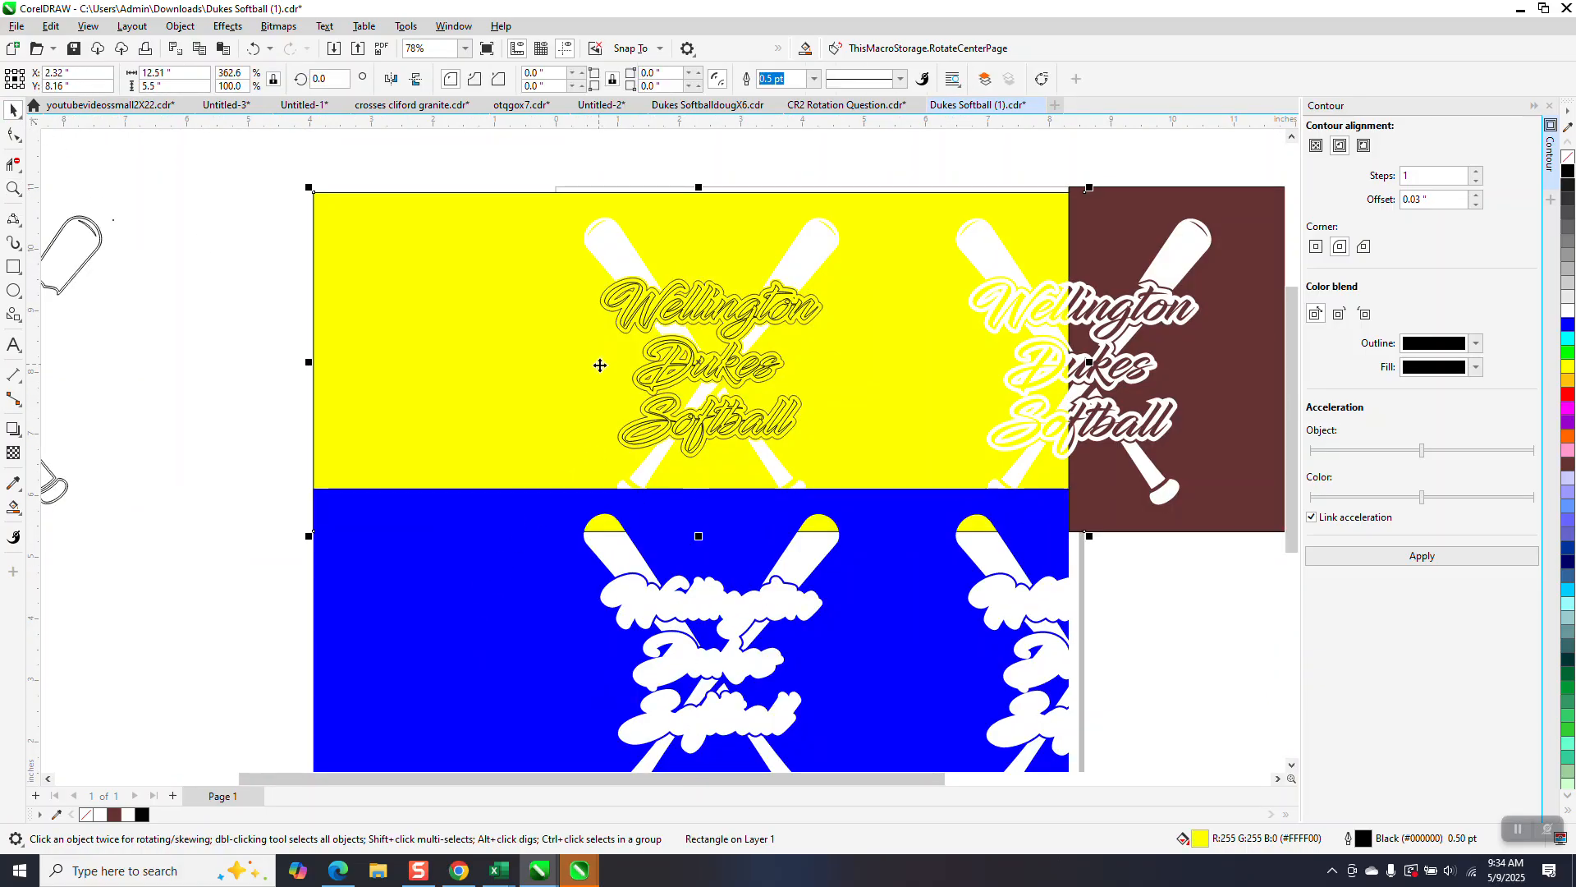
pyautogui.press('Delete')
pyautogui.click(900, 579)
pyautogui.press('Delete')
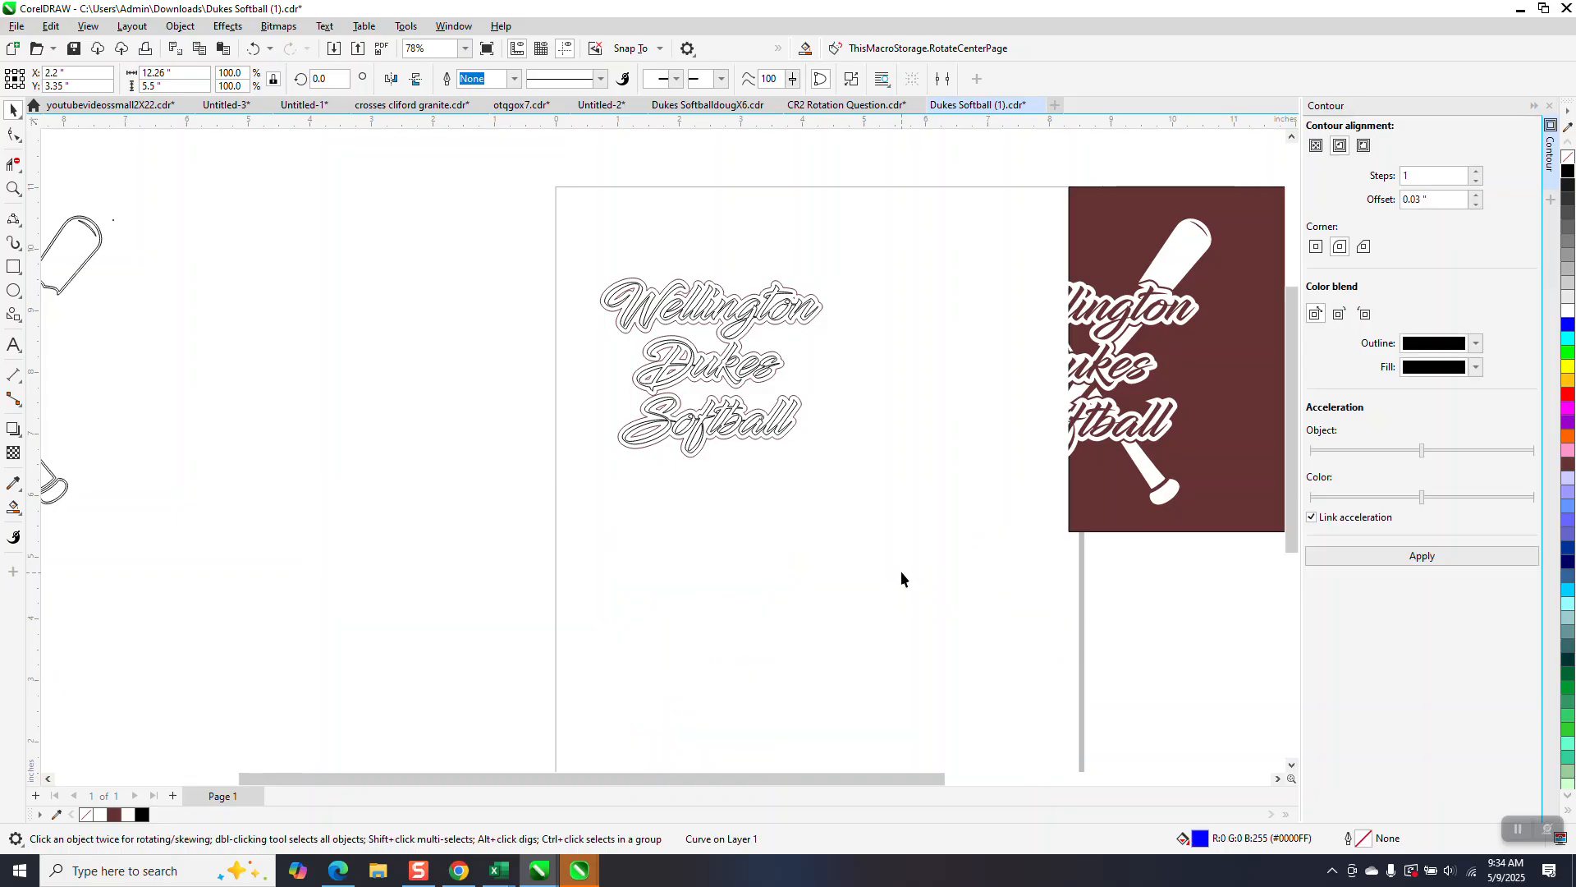
pyautogui.scroll(-2, 859, 550)
pyautogui.click(13, 267)
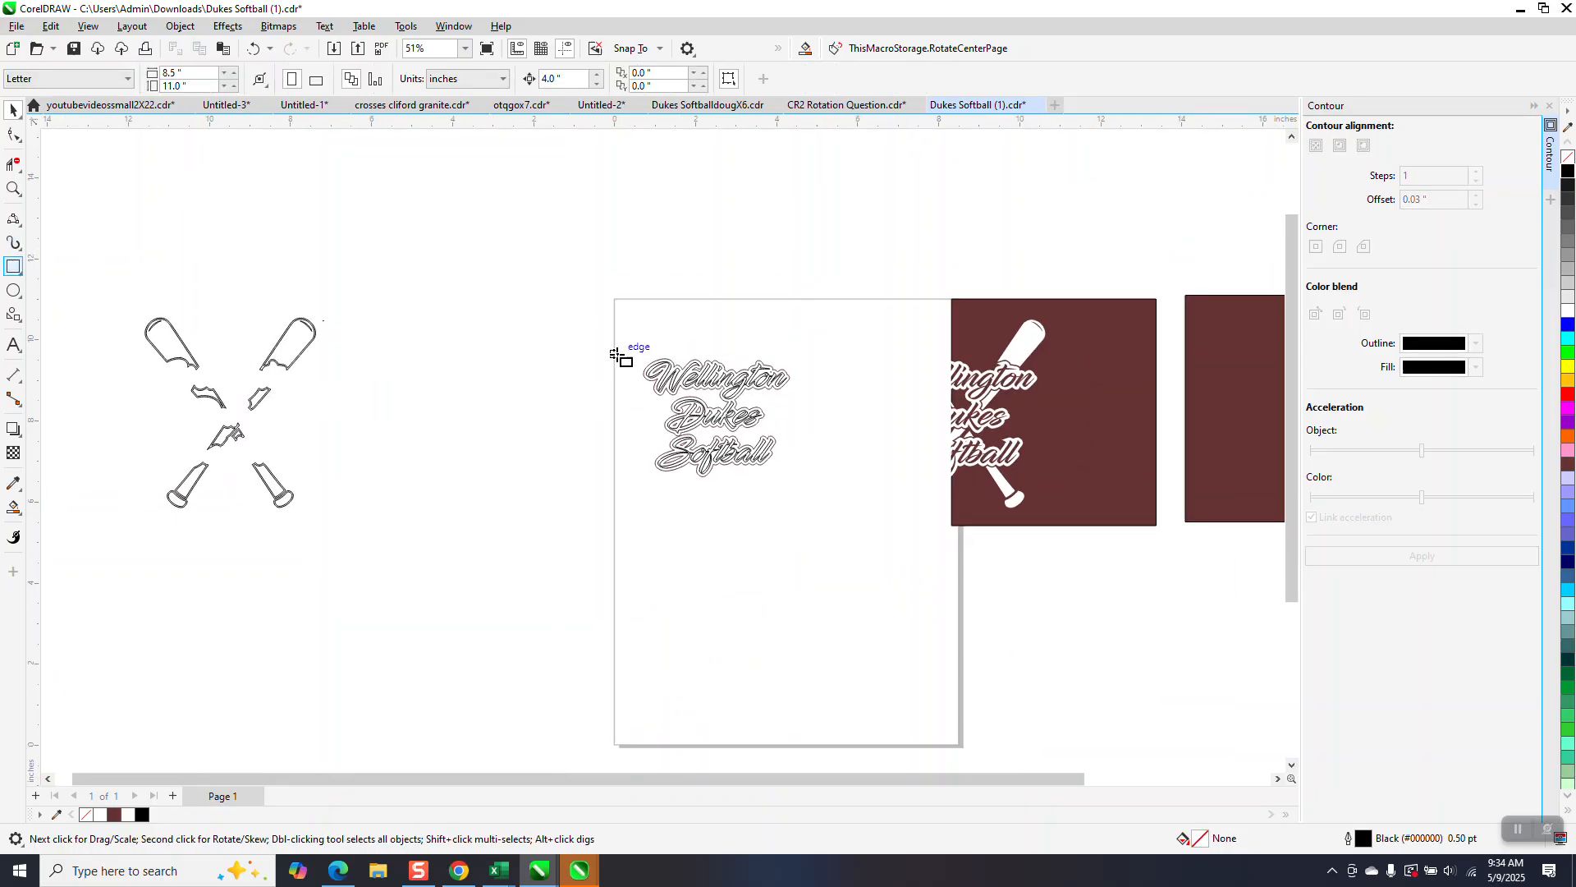
pyautogui.moveTo(624, 326)
pyautogui.mouseDown()
pyautogui.moveTo(655, 415)
pyautogui.moveTo(644, 393)
pyautogui.mouseUp()
pyautogui.moveTo(581, 292); pyautogui.dragTo(880, 536)
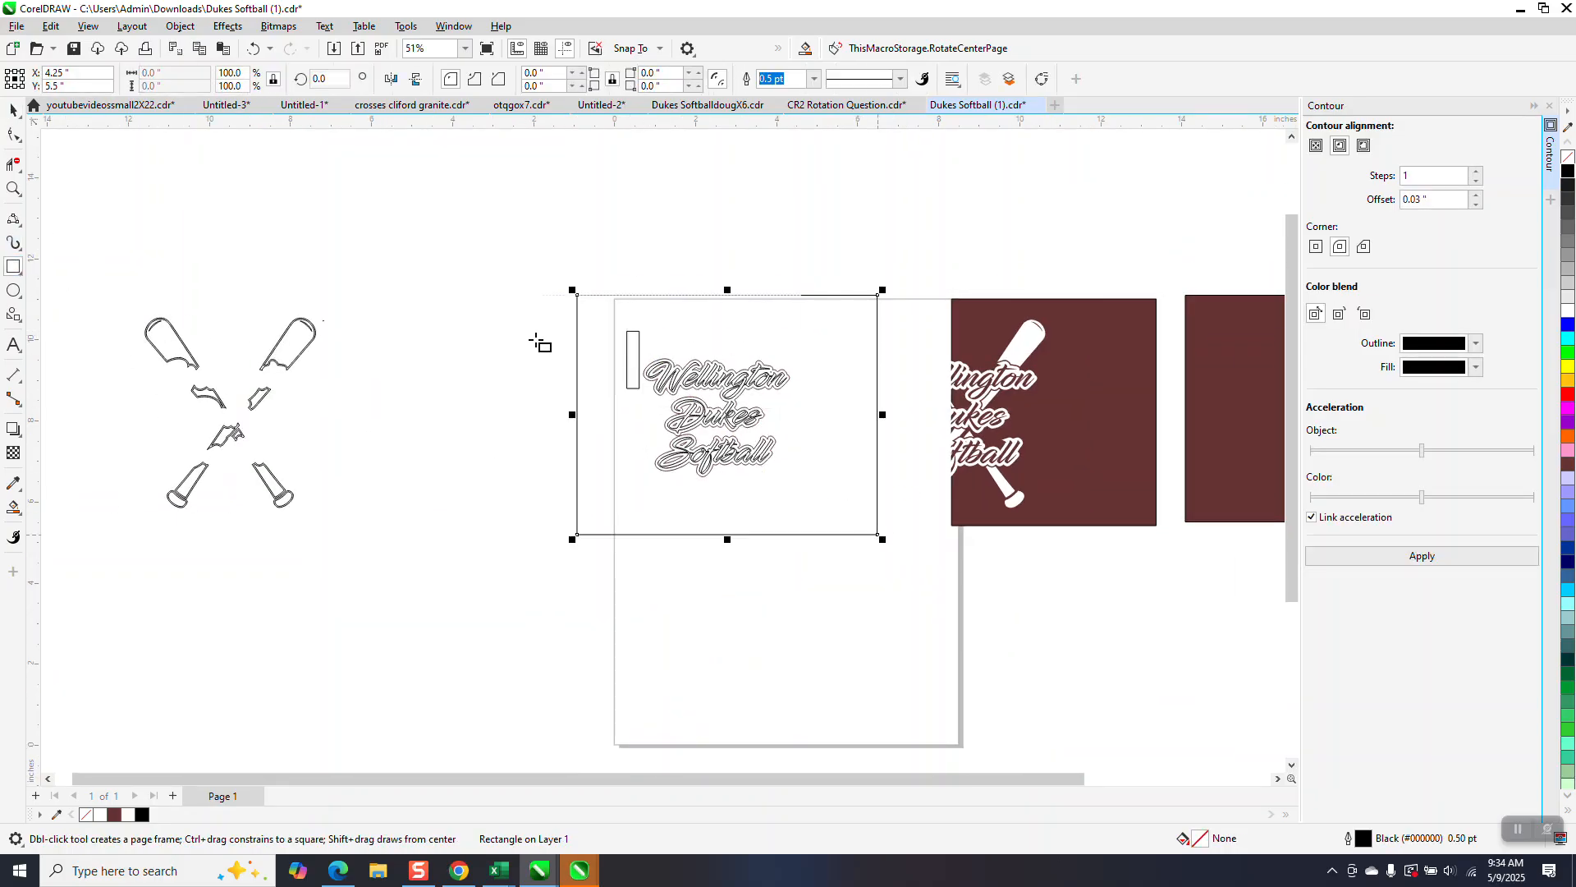
pyautogui.click(253, 49)
# - Draw a blue-filled rectangle about 5.94 by 6.81 in over the logo and send it to the back
pyautogui.moveTo(597, 266)
pyautogui.mouseDown()
pyautogui.moveTo(666, 450)
pyautogui.moveTo(836, 541)
pyautogui.mouseUp()
pyautogui.click(1569, 339)
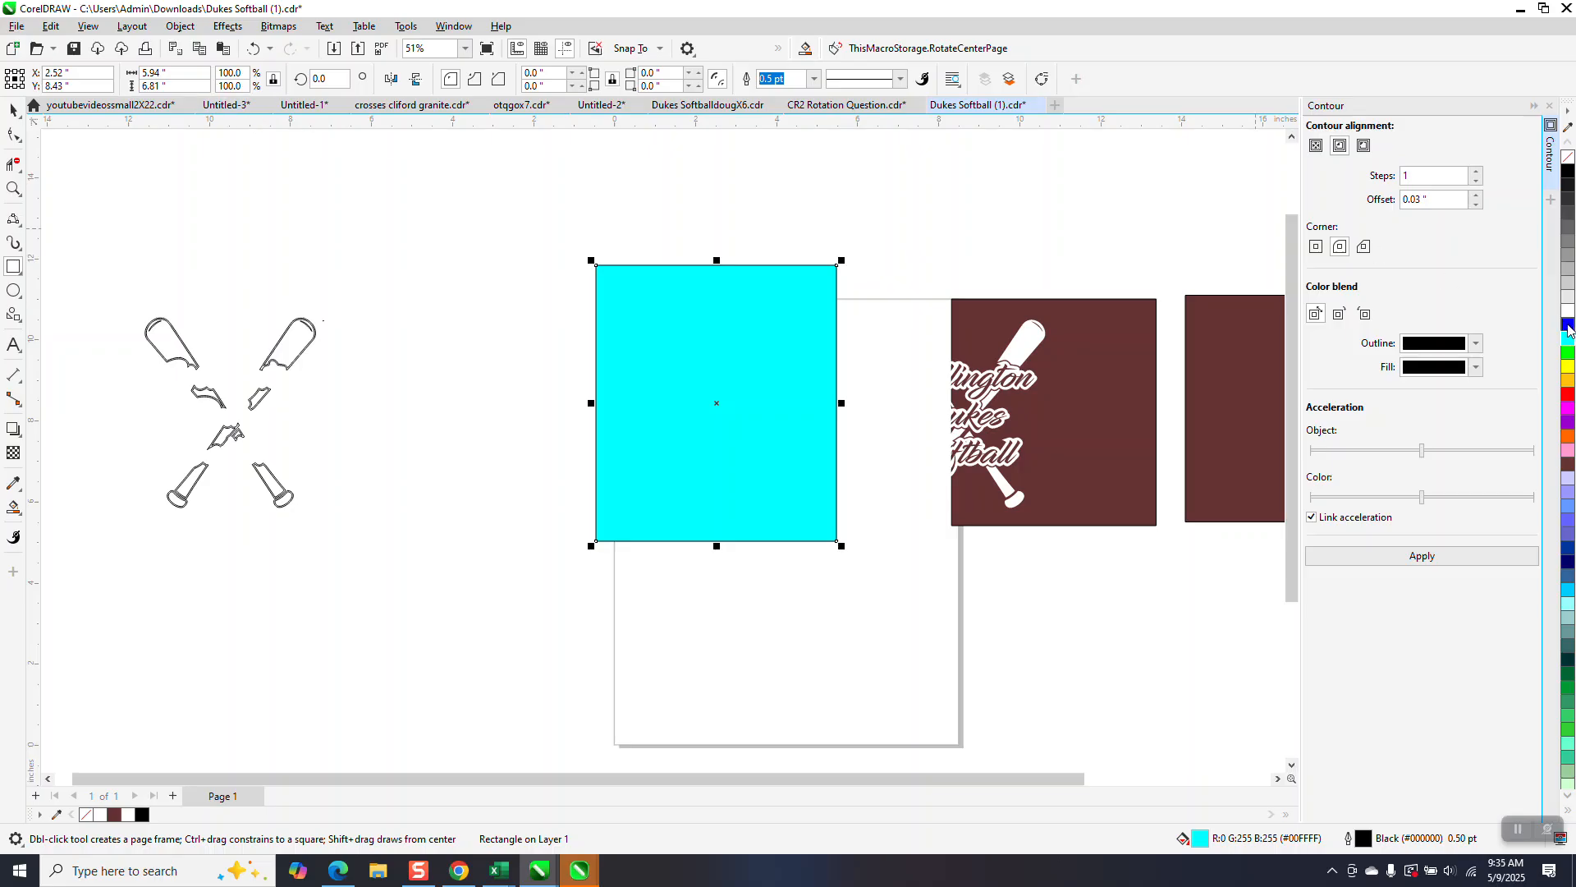
pyautogui.click(1568, 325)
pyautogui.click(184, 26)
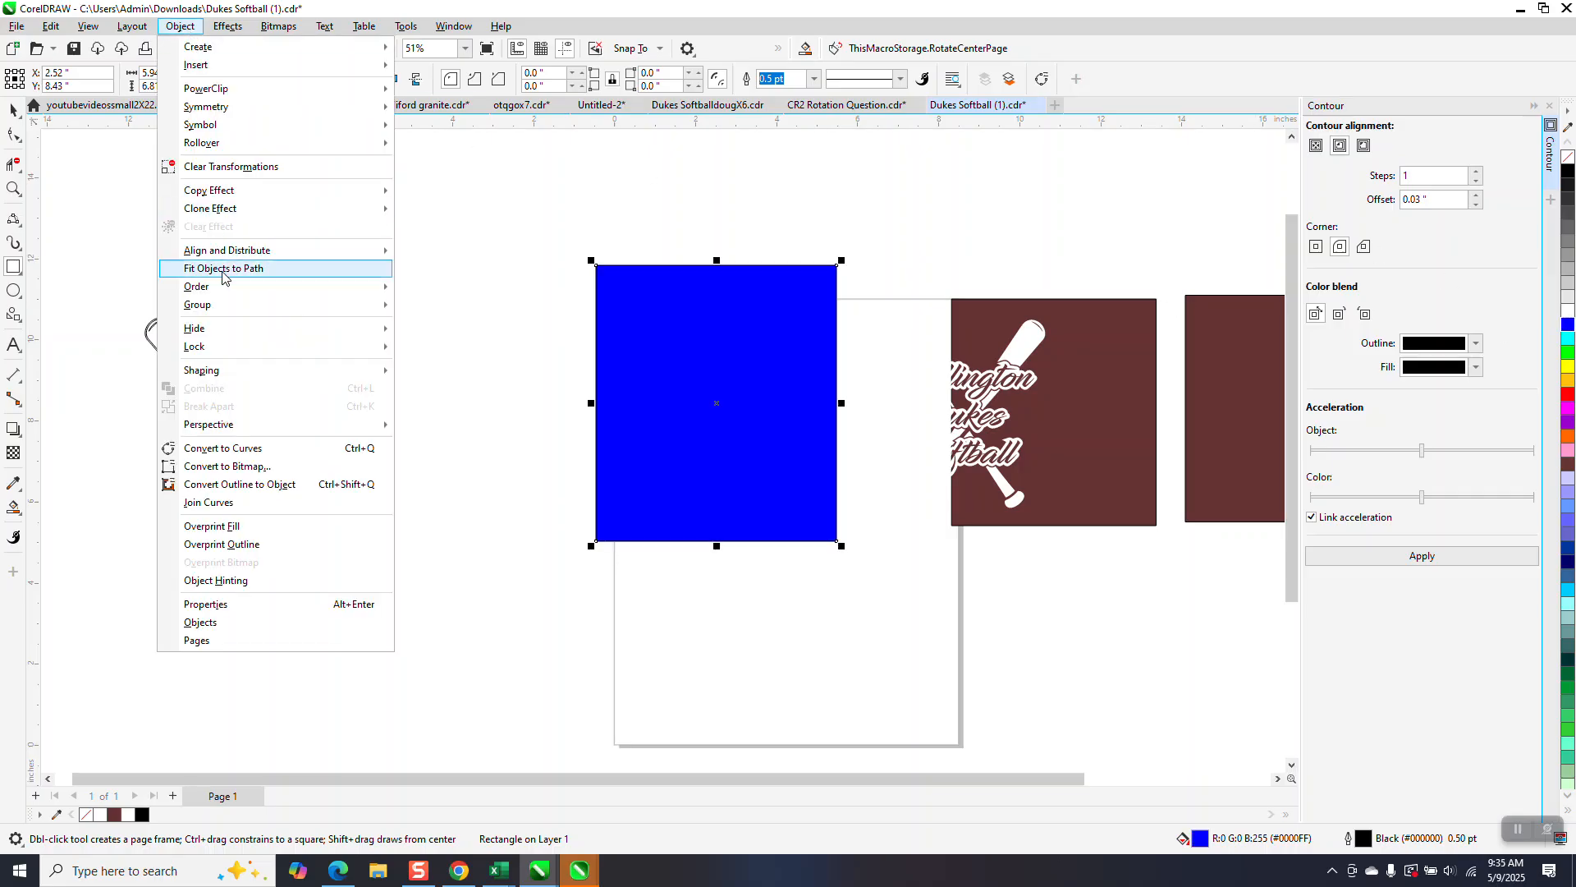
pyautogui.moveTo(223, 289)
pyautogui.click(465, 308)
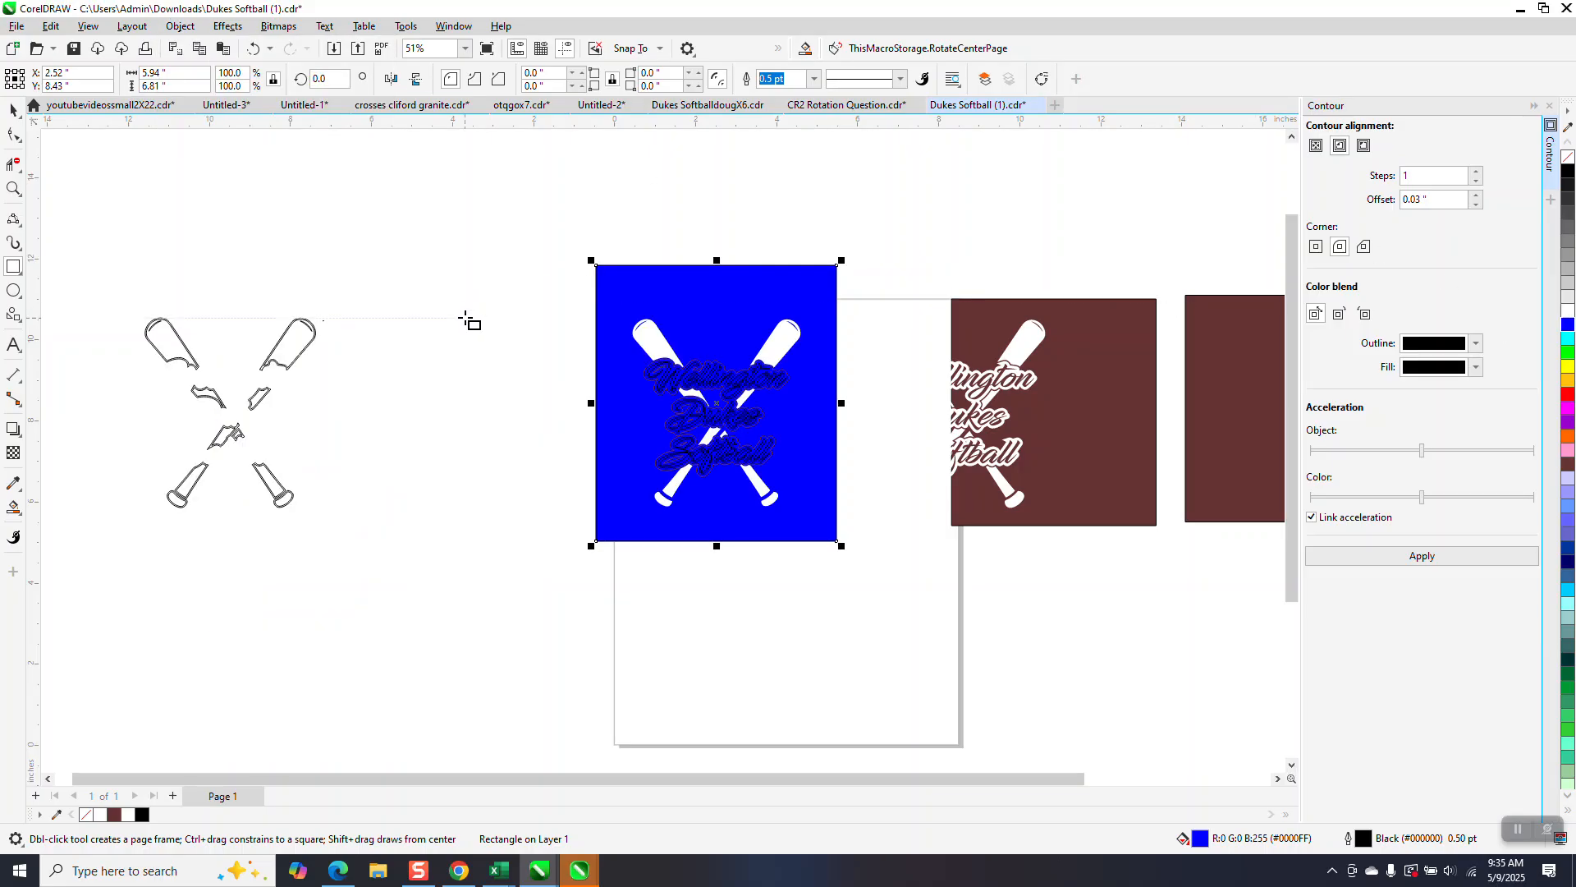
# - Change the fill of the rectangle behind the logo to yellow
pyautogui.click(13, 189)
pyautogui.moveTo(597, 332); pyautogui.dragTo(930, 504)
pyautogui.scroll(-1, 756, 376)
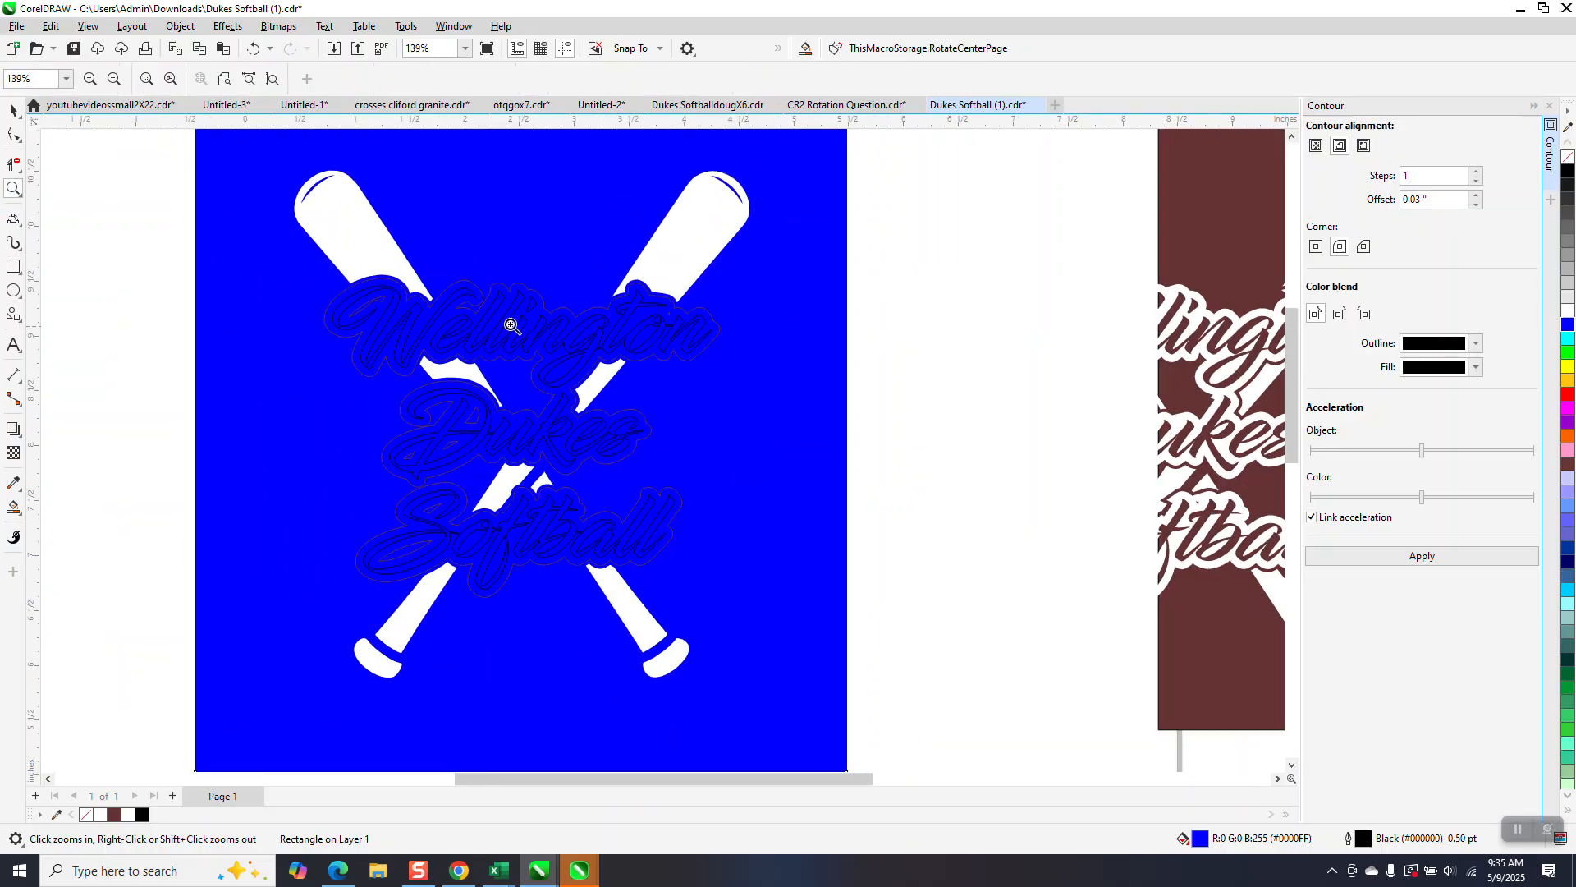
pyautogui.click(13, 109)
pyautogui.click(1567, 368)
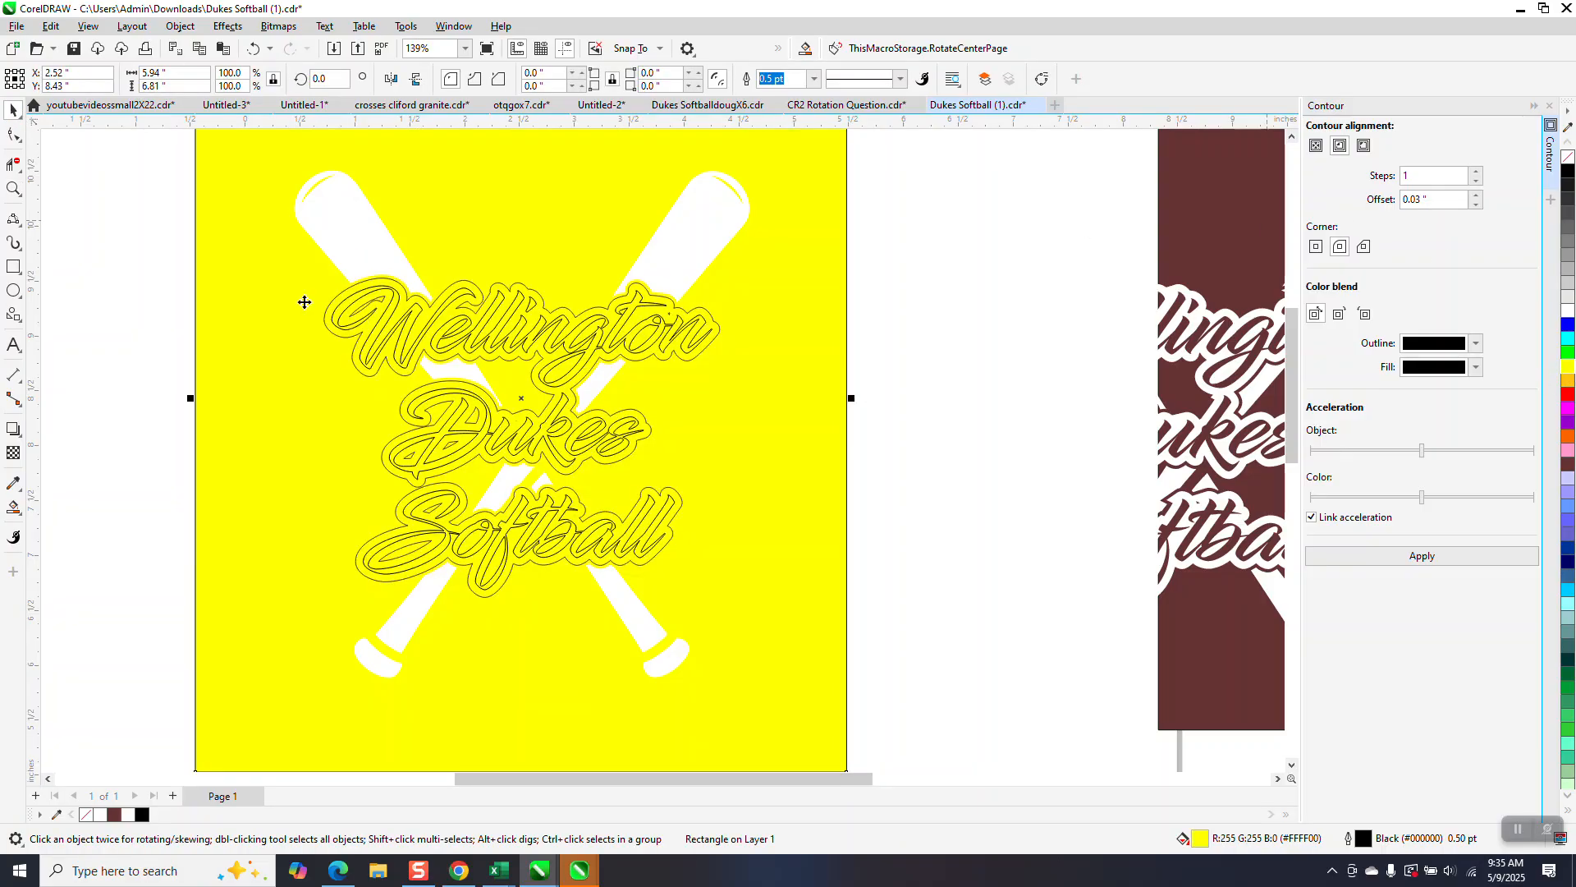
# - Set the Smart Fill color to white, try it on the yellow background, and undo that fill
pyautogui.click(13, 508)
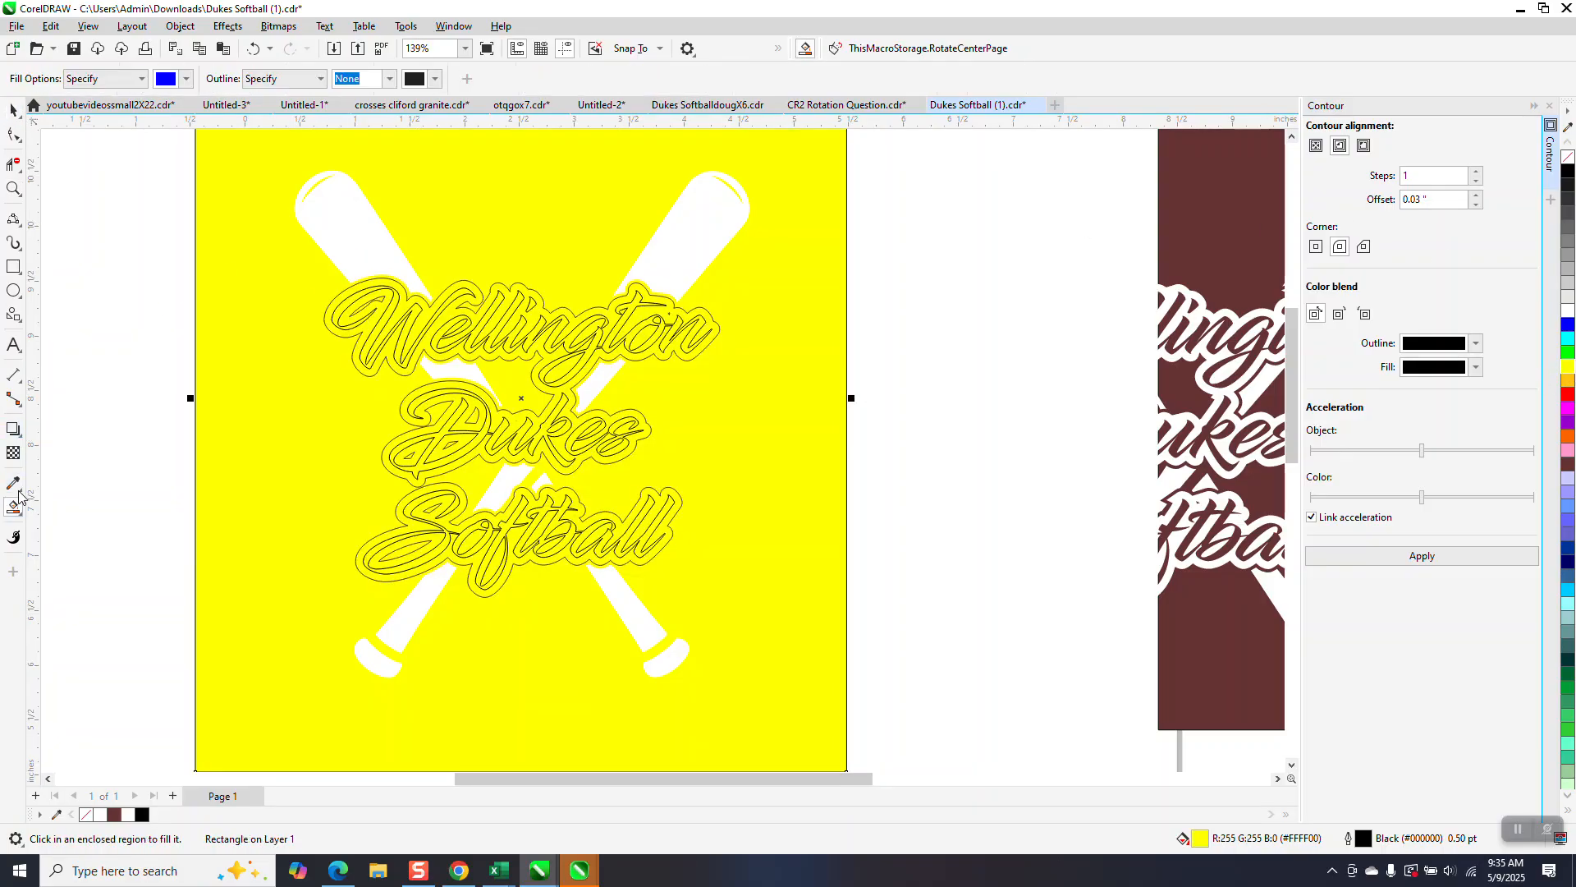
pyautogui.click(186, 79)
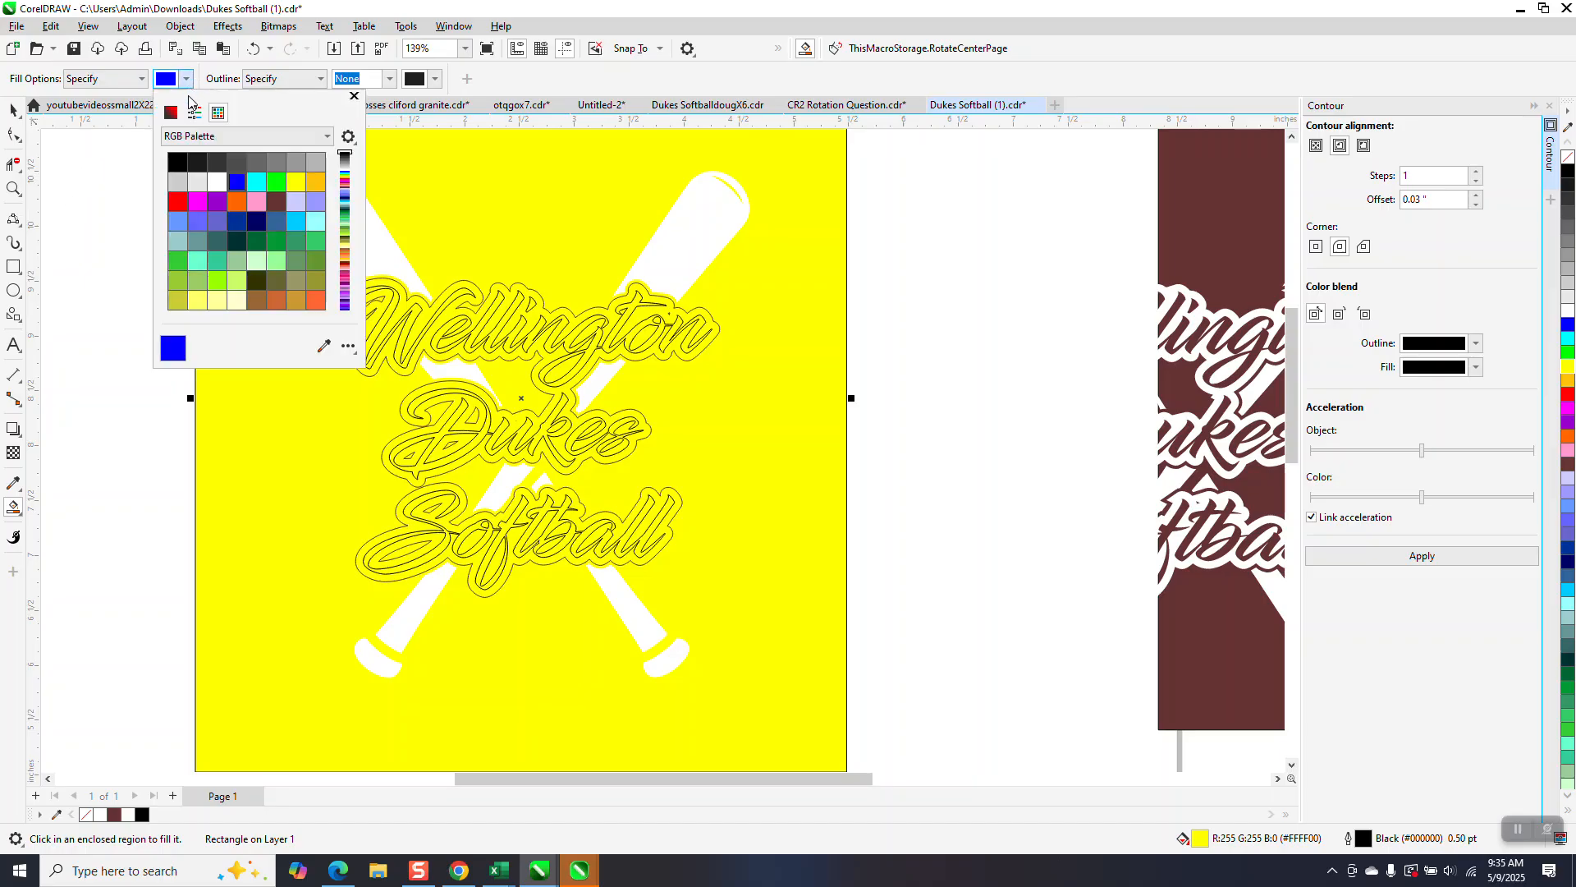
pyautogui.click(217, 181)
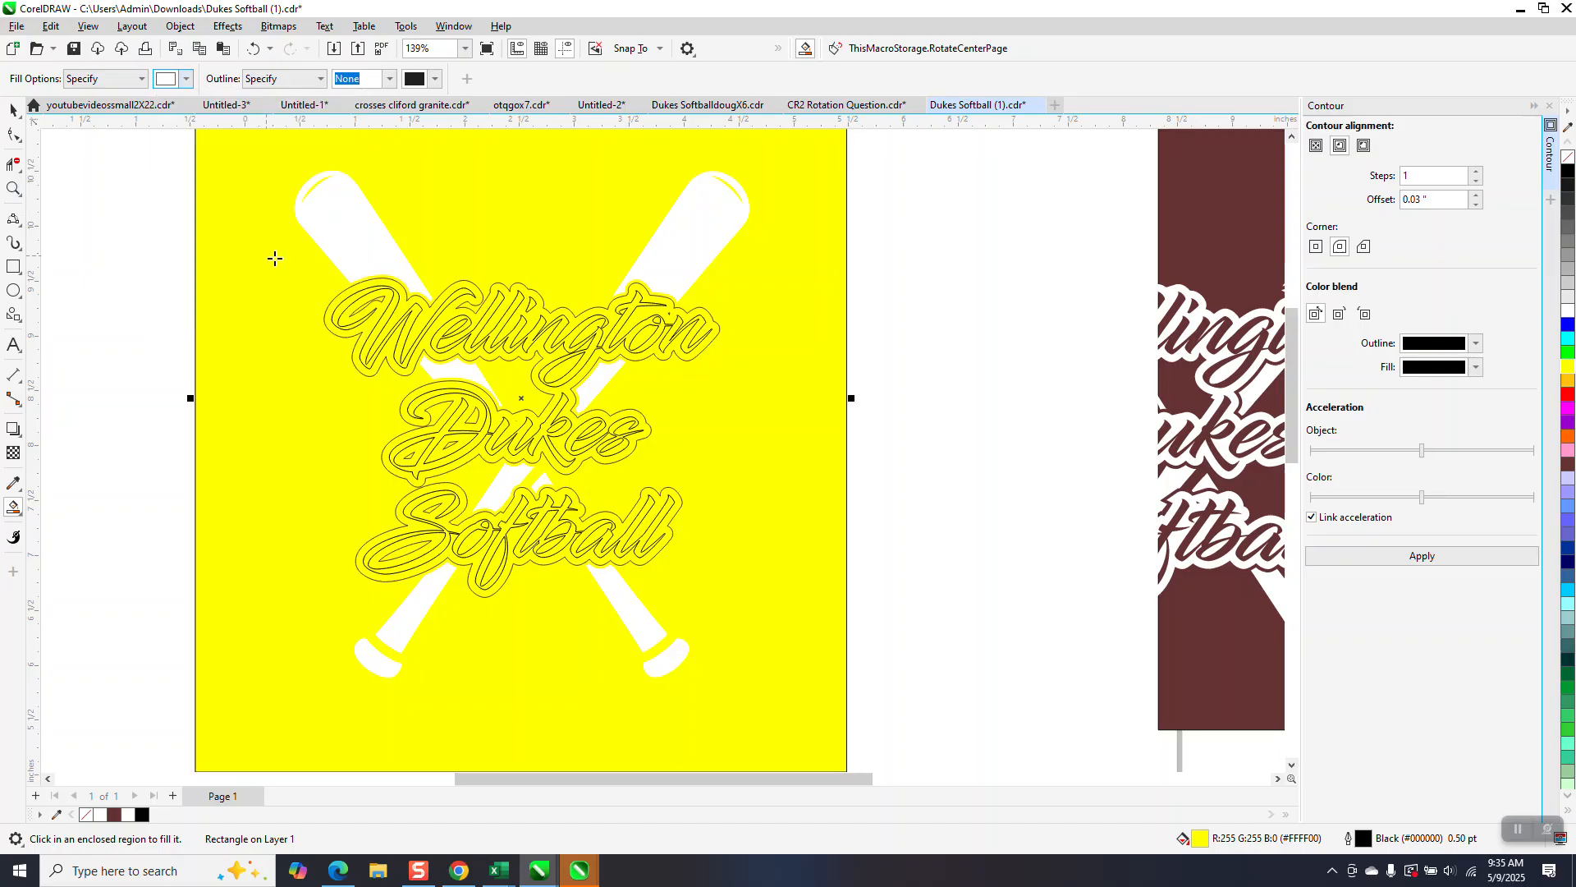
pyautogui.click(246, 253)
pyautogui.click(255, 54)
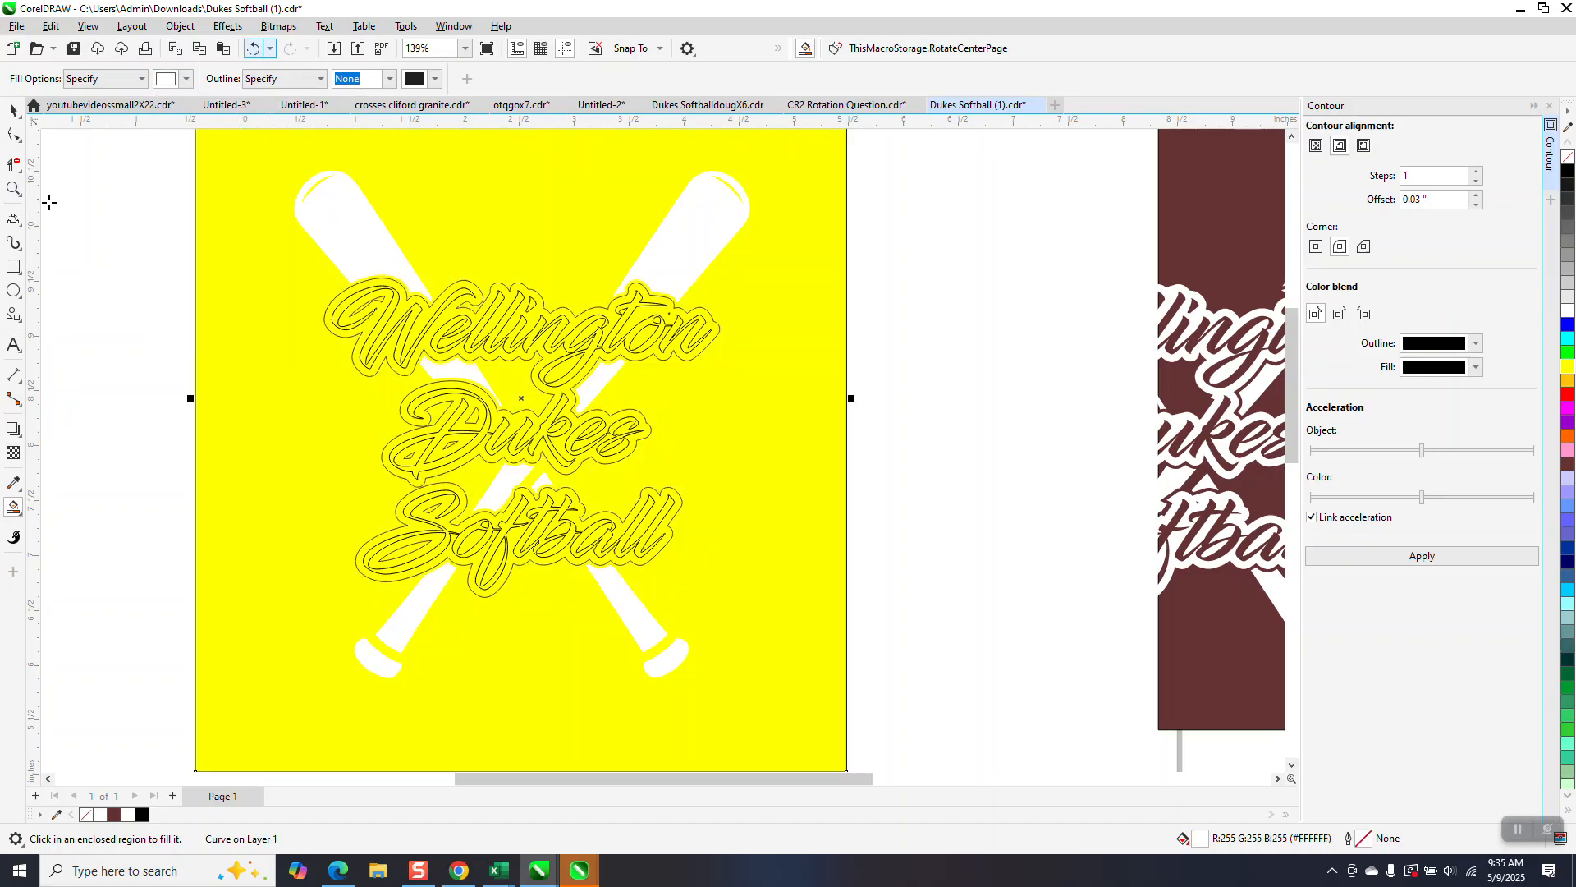
# - Smart Fill the contour band around the Wellington and Dukes lettering with white and no outline
pyautogui.click(13, 188)
pyautogui.click(895, 621)
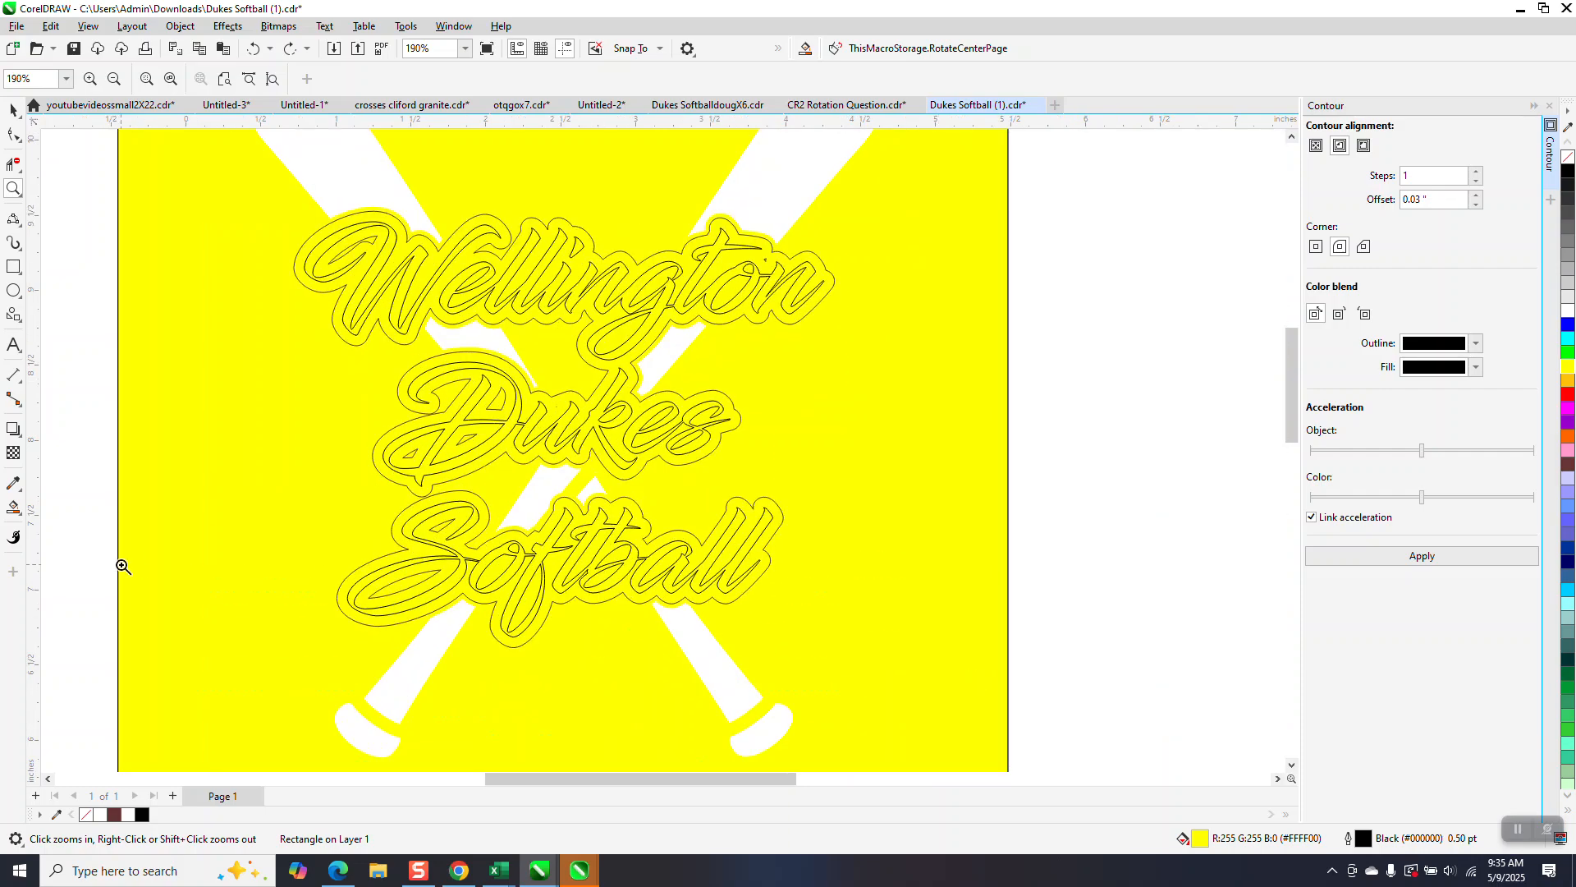
pyautogui.click(13, 507)
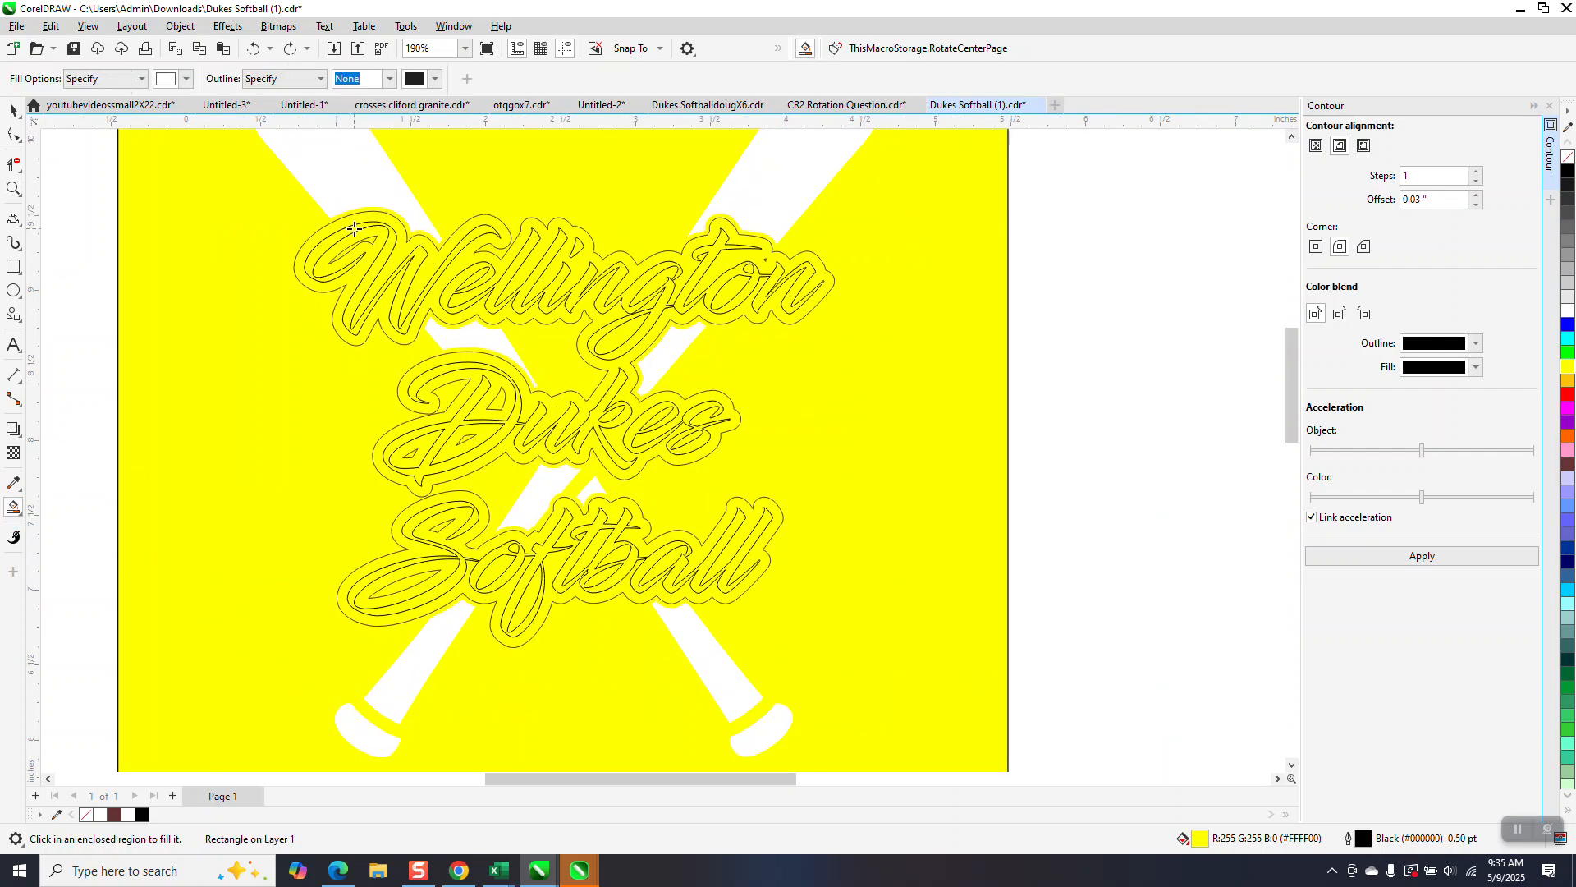
pyautogui.click(386, 218)
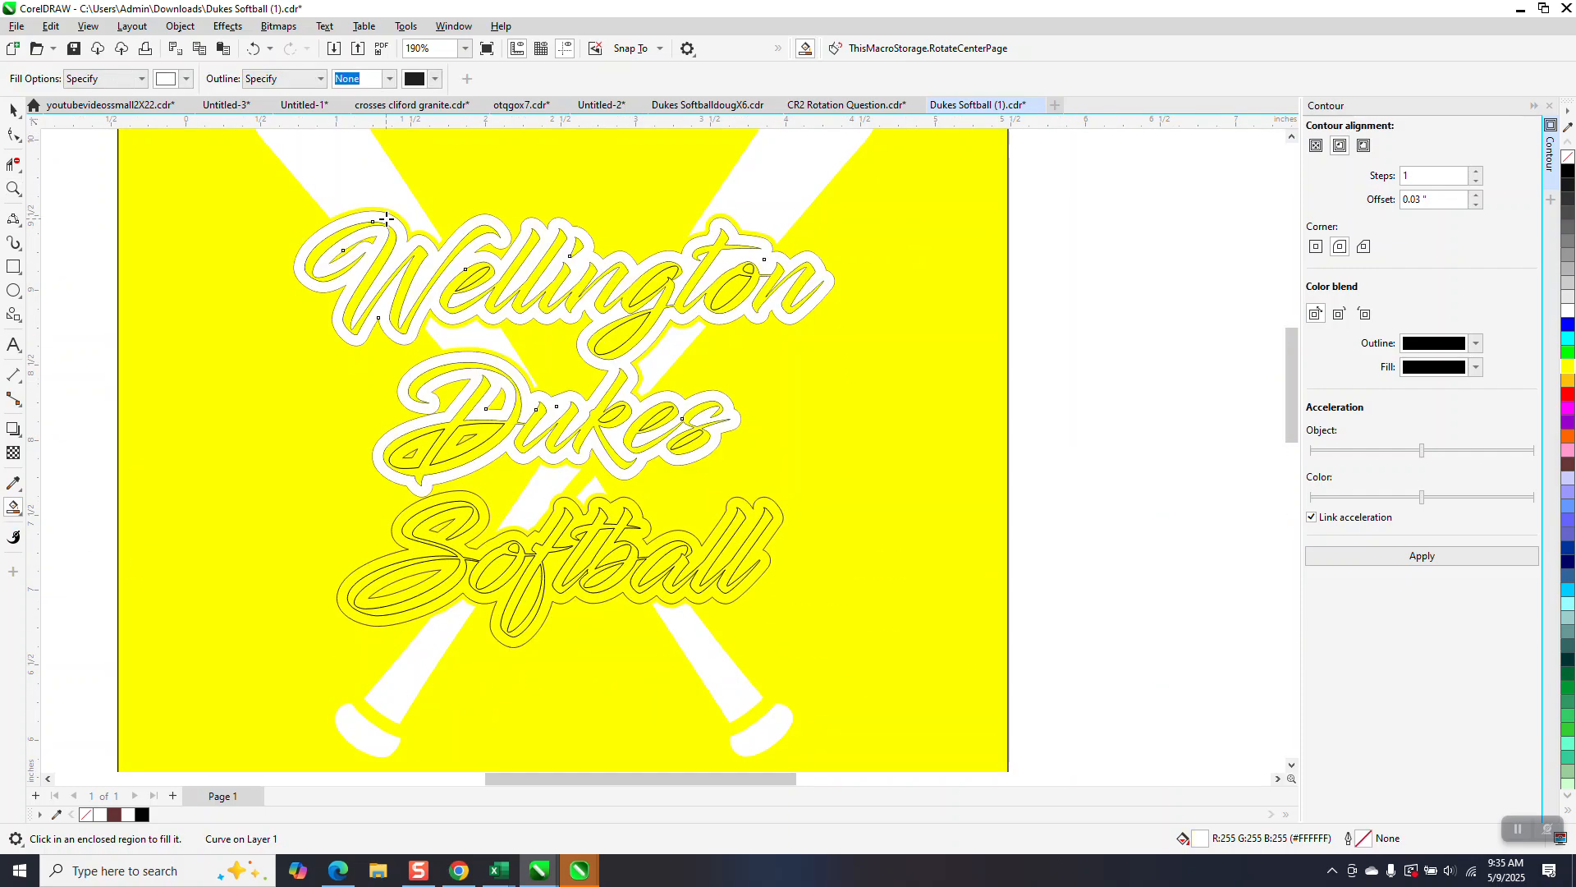
# - Smart Fill the enclosed counters inside the Wellington and Dukes letters with white and no outline
pyautogui.click(472, 276)
pyautogui.click(629, 331)
pyautogui.click(650, 284)
pyautogui.click(737, 284)
pyautogui.click(750, 269)
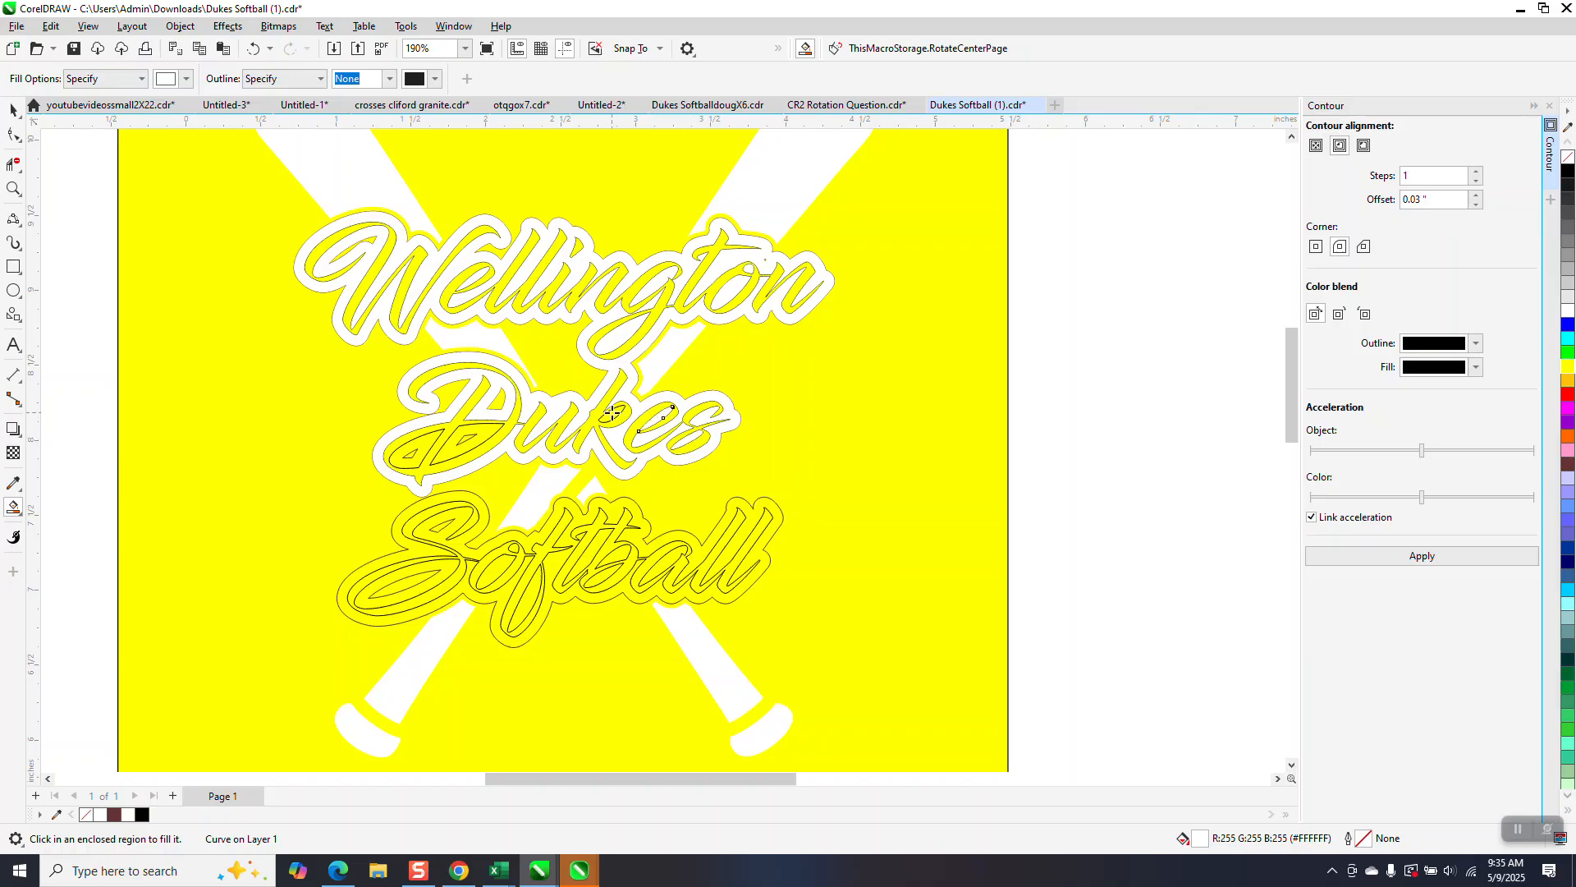
pyautogui.click(431, 438)
# - Smart Fill the contour band around Softball and the enclosed counters of its S, o and f with white
pyautogui.click(473, 503)
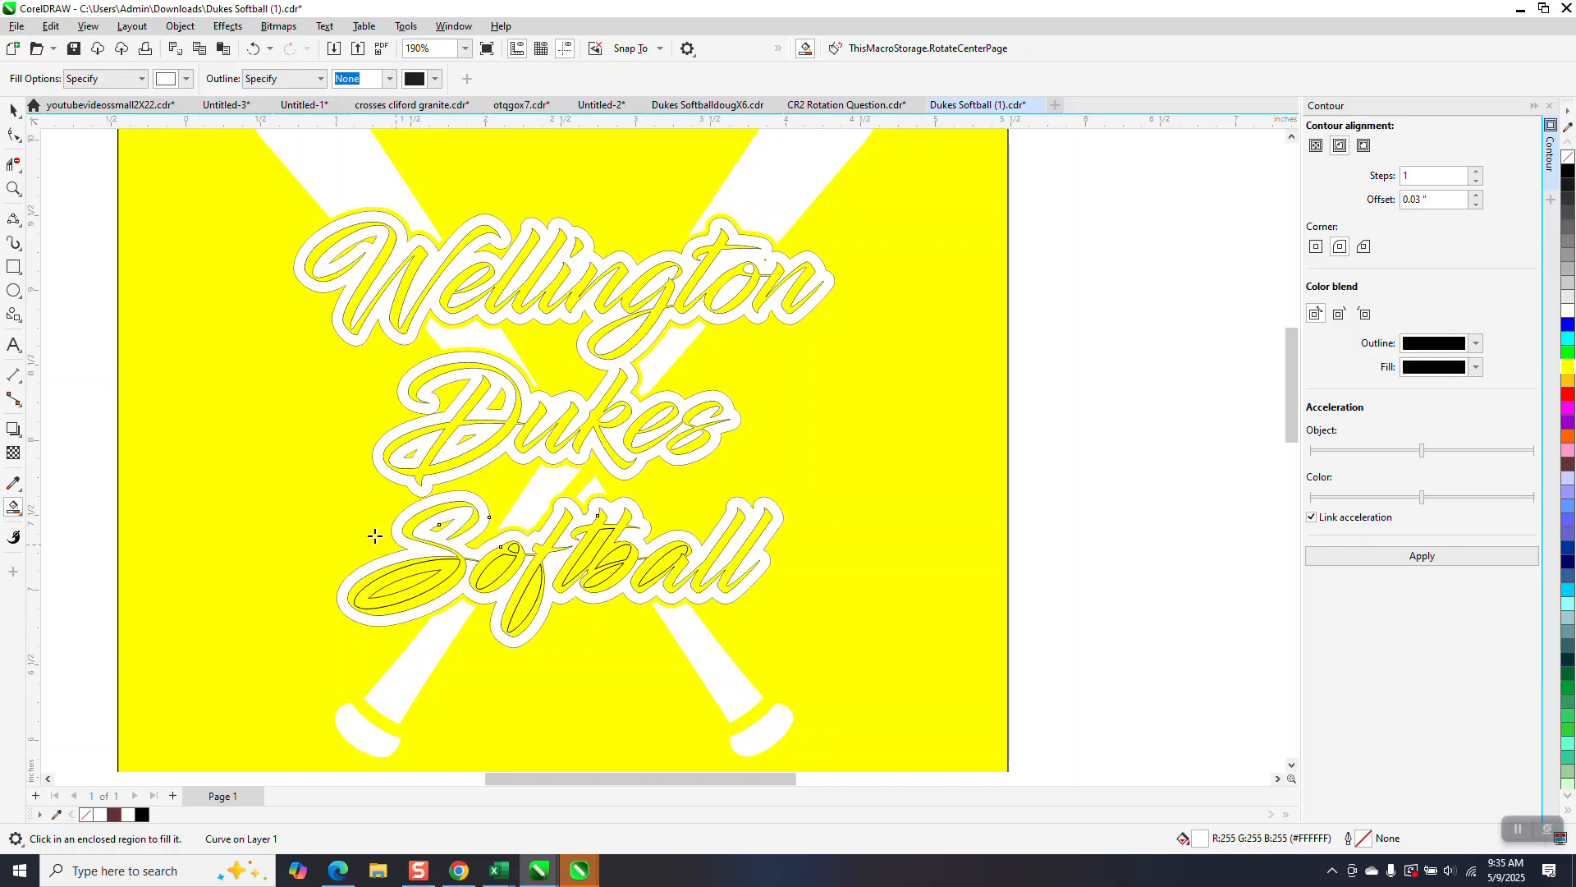
pyautogui.click(13, 188)
pyautogui.moveTo(87, 441); pyautogui.dragTo(895, 720)
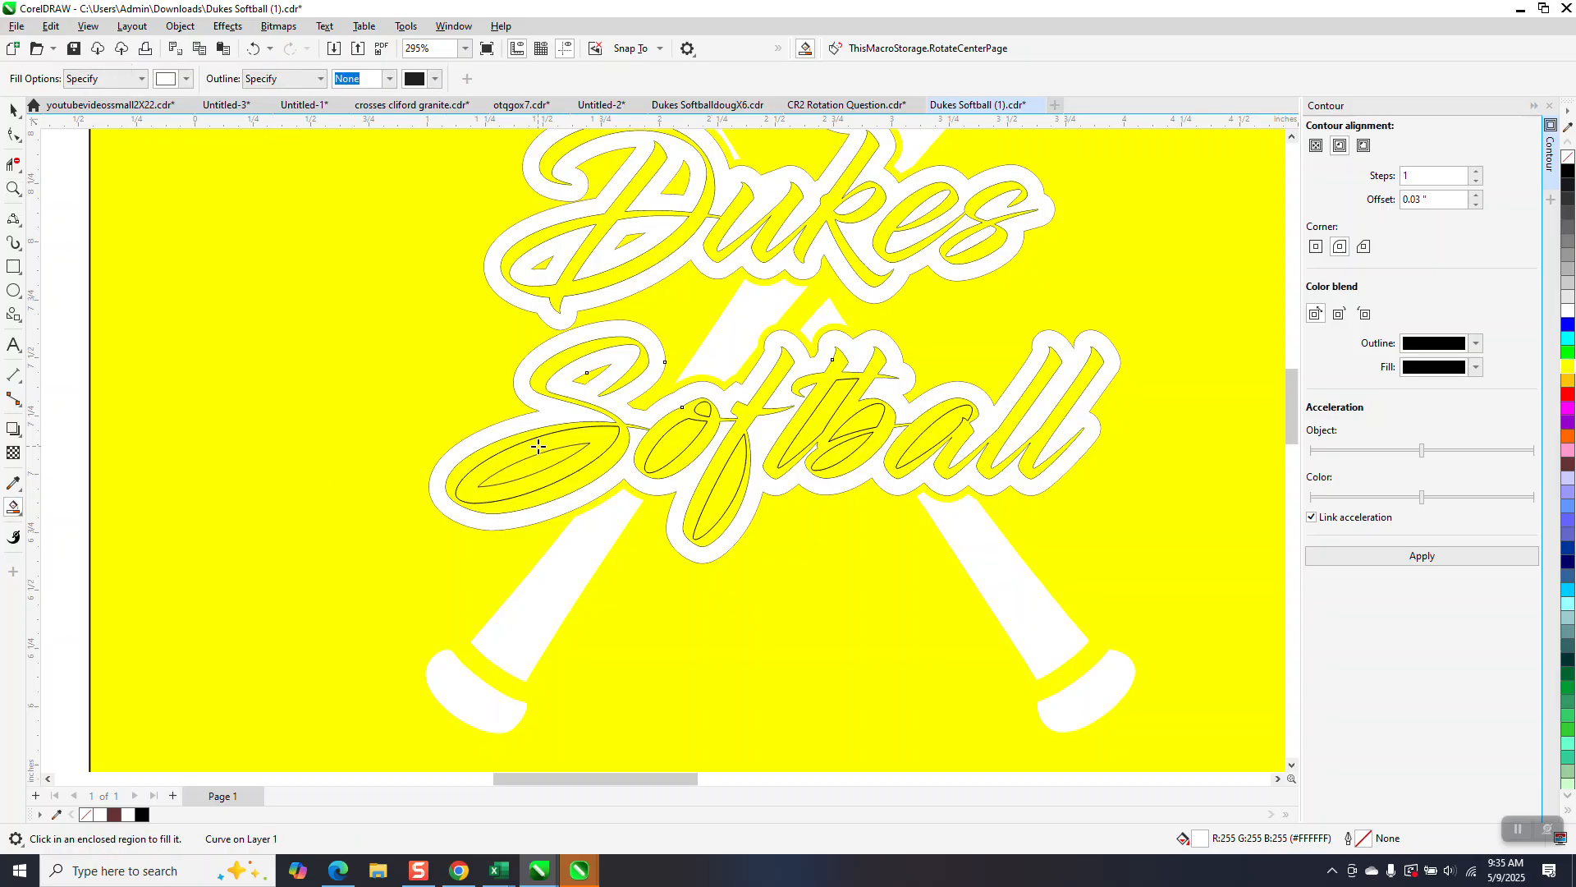
pyautogui.click(596, 441)
pyautogui.click(673, 446)
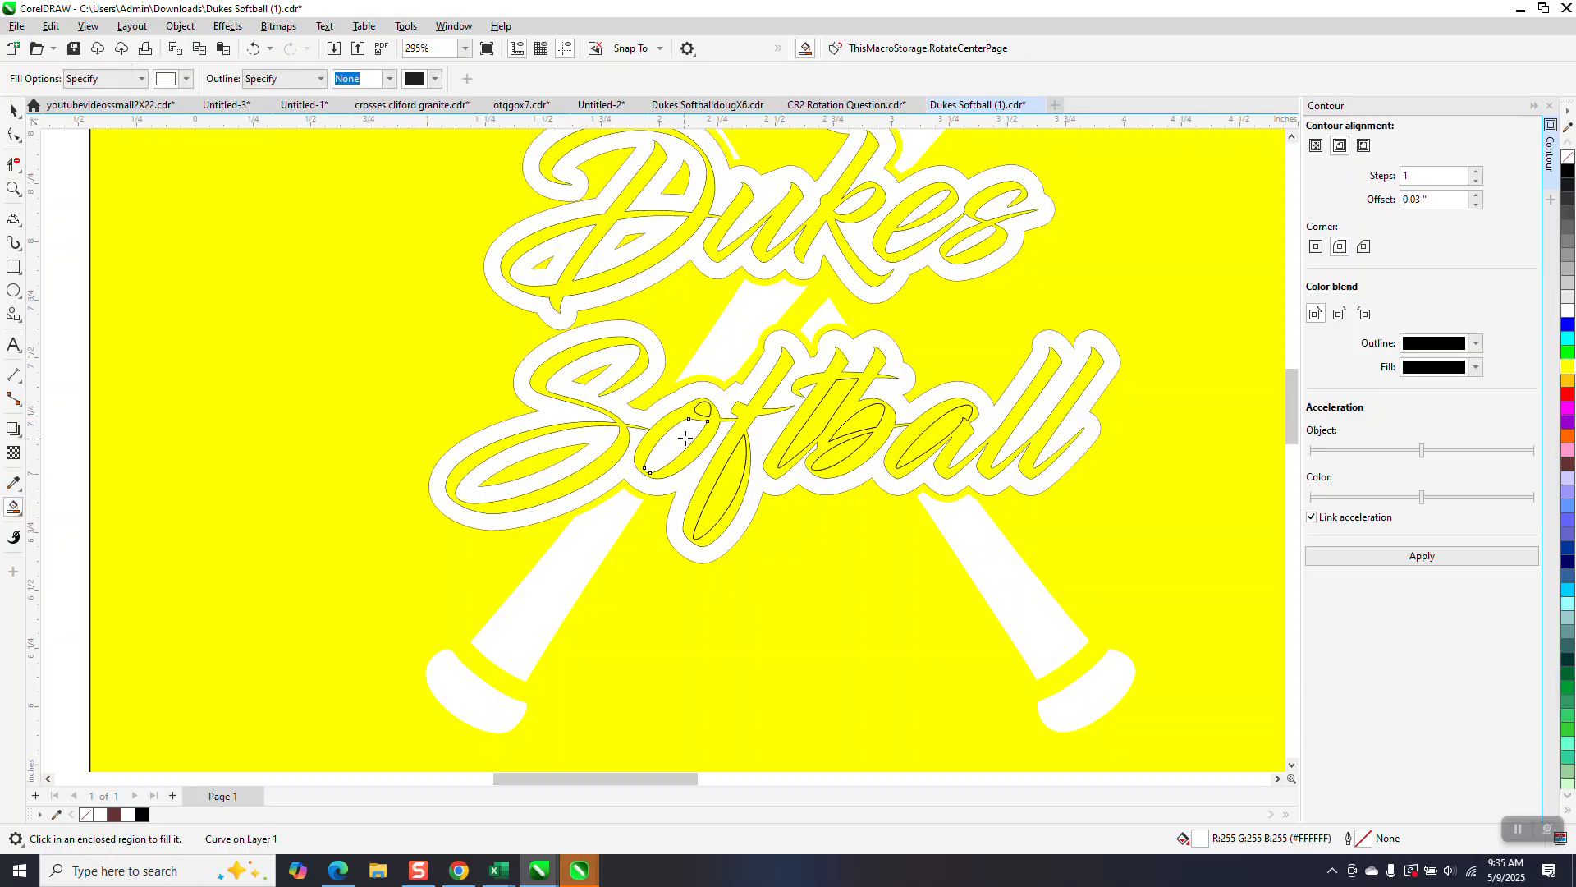
pyautogui.click(701, 413)
pyautogui.click(722, 483)
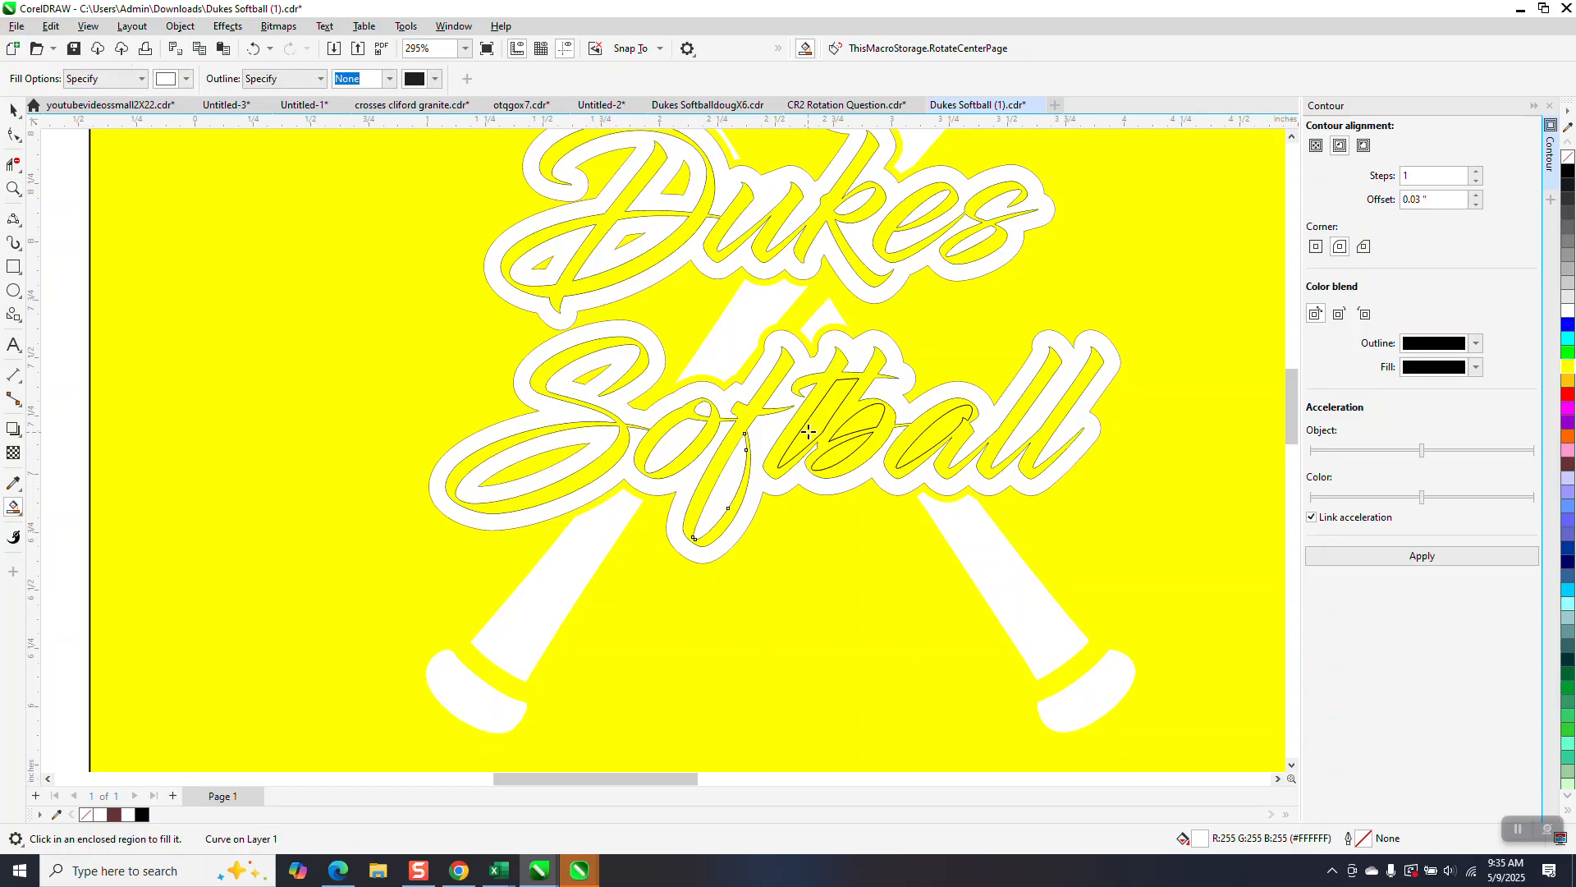
# - Smart Fill the remaining enclosed areas around the t, b and a of Softball with white
pyautogui.click(811, 427)
pyautogui.click(852, 422)
pyautogui.click(840, 459)
pyautogui.click(930, 445)
# - Select all the bat and lettering pieces without the yellow background and remove their outlines
pyautogui.scroll(-2, 441, 582)
pyautogui.scroll(-2, 446, 578)
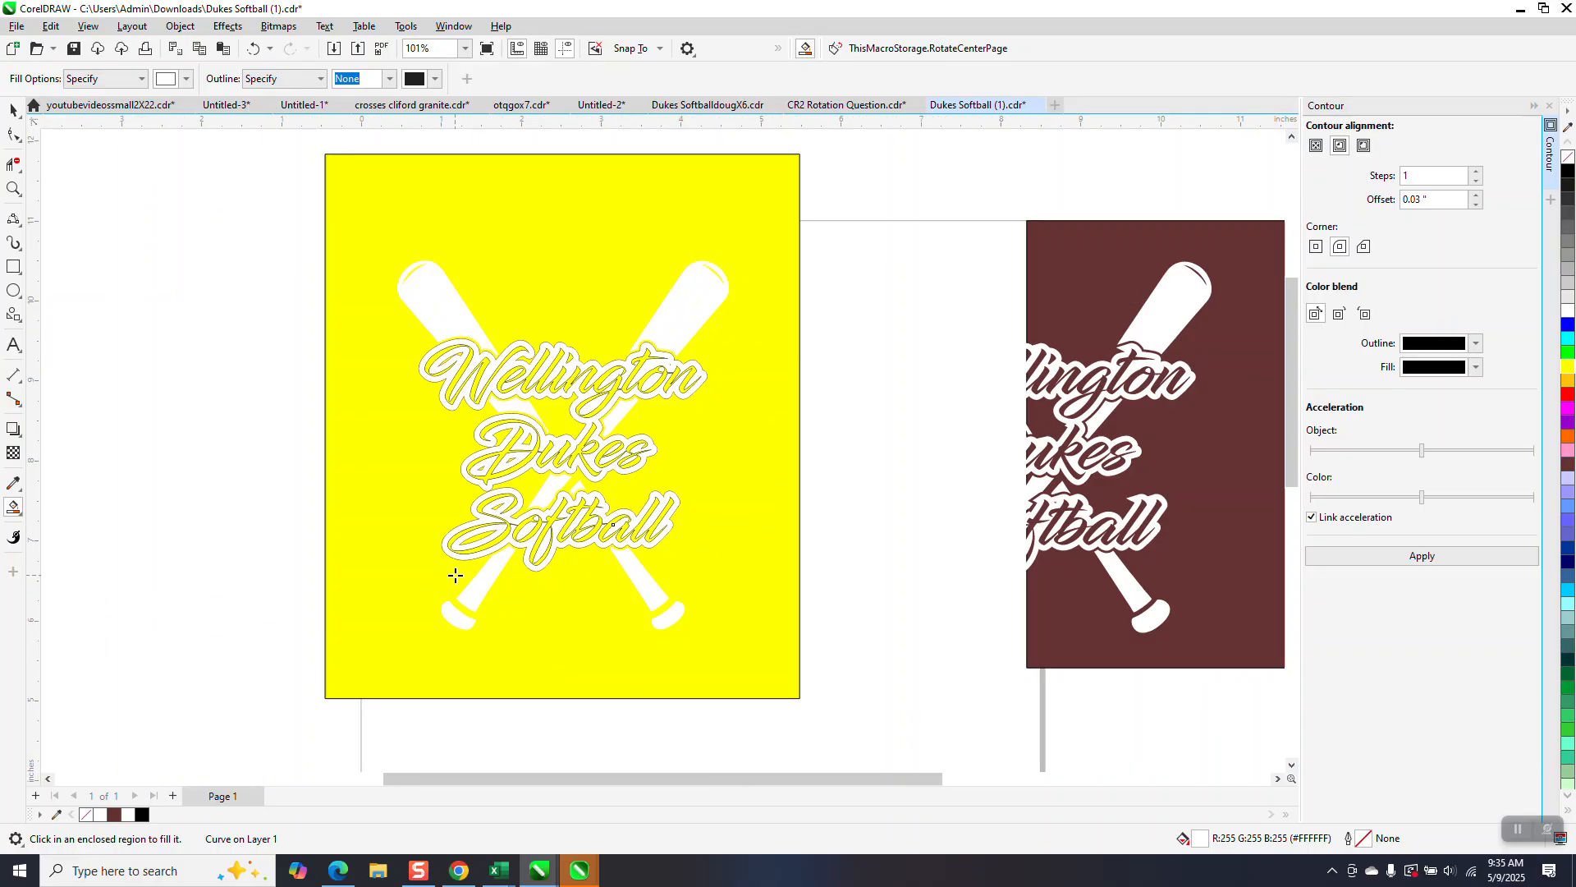
pyautogui.click(13, 109)
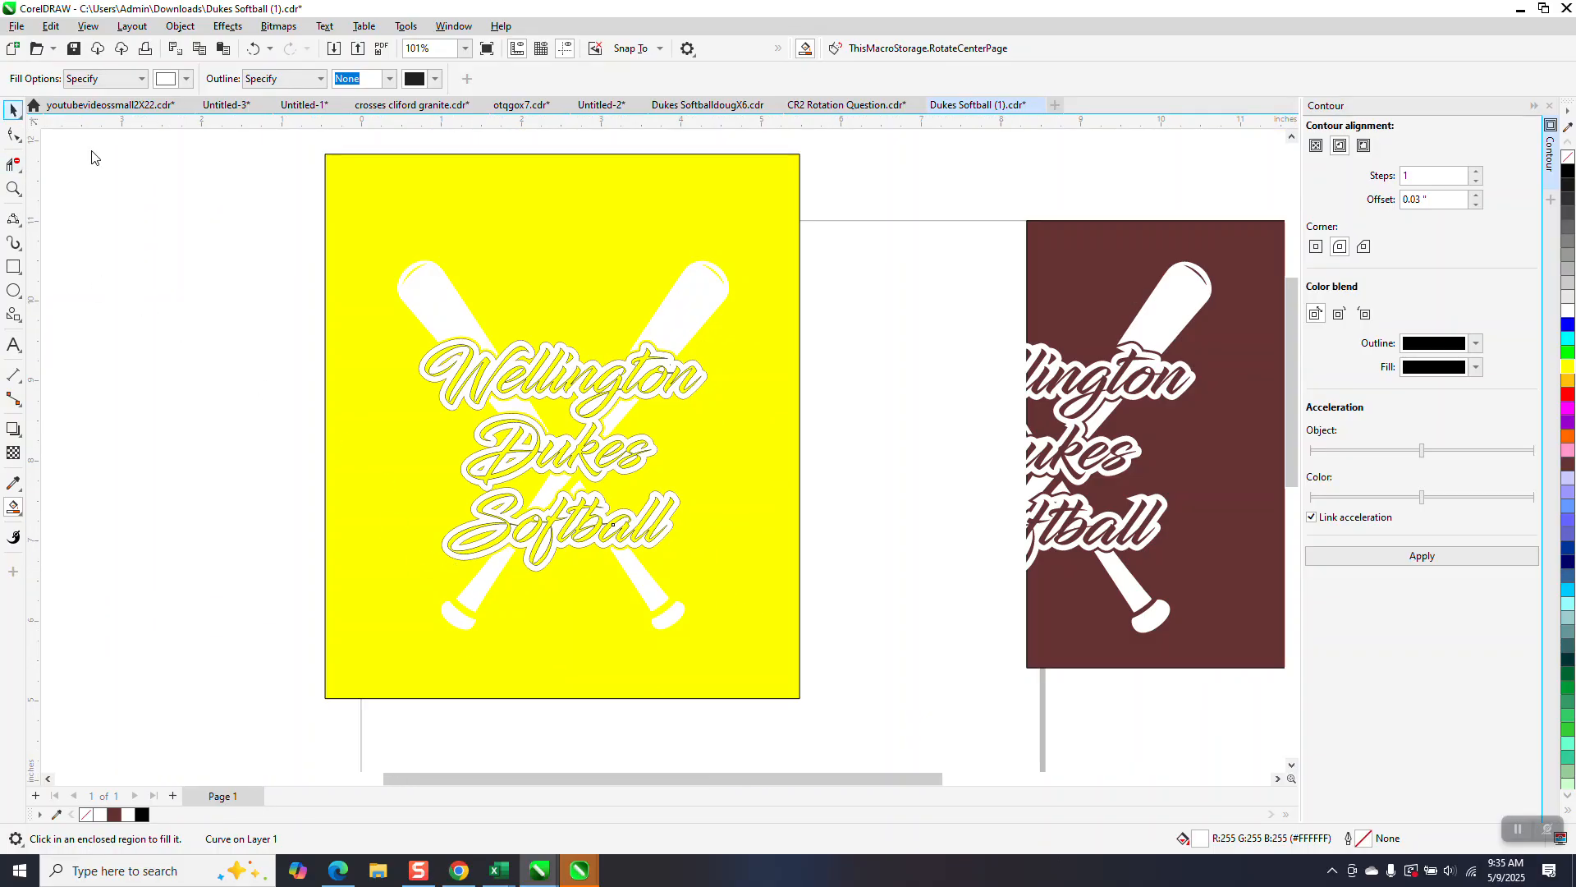
pyautogui.moveTo(348, 151); pyautogui.dragTo(760, 679)
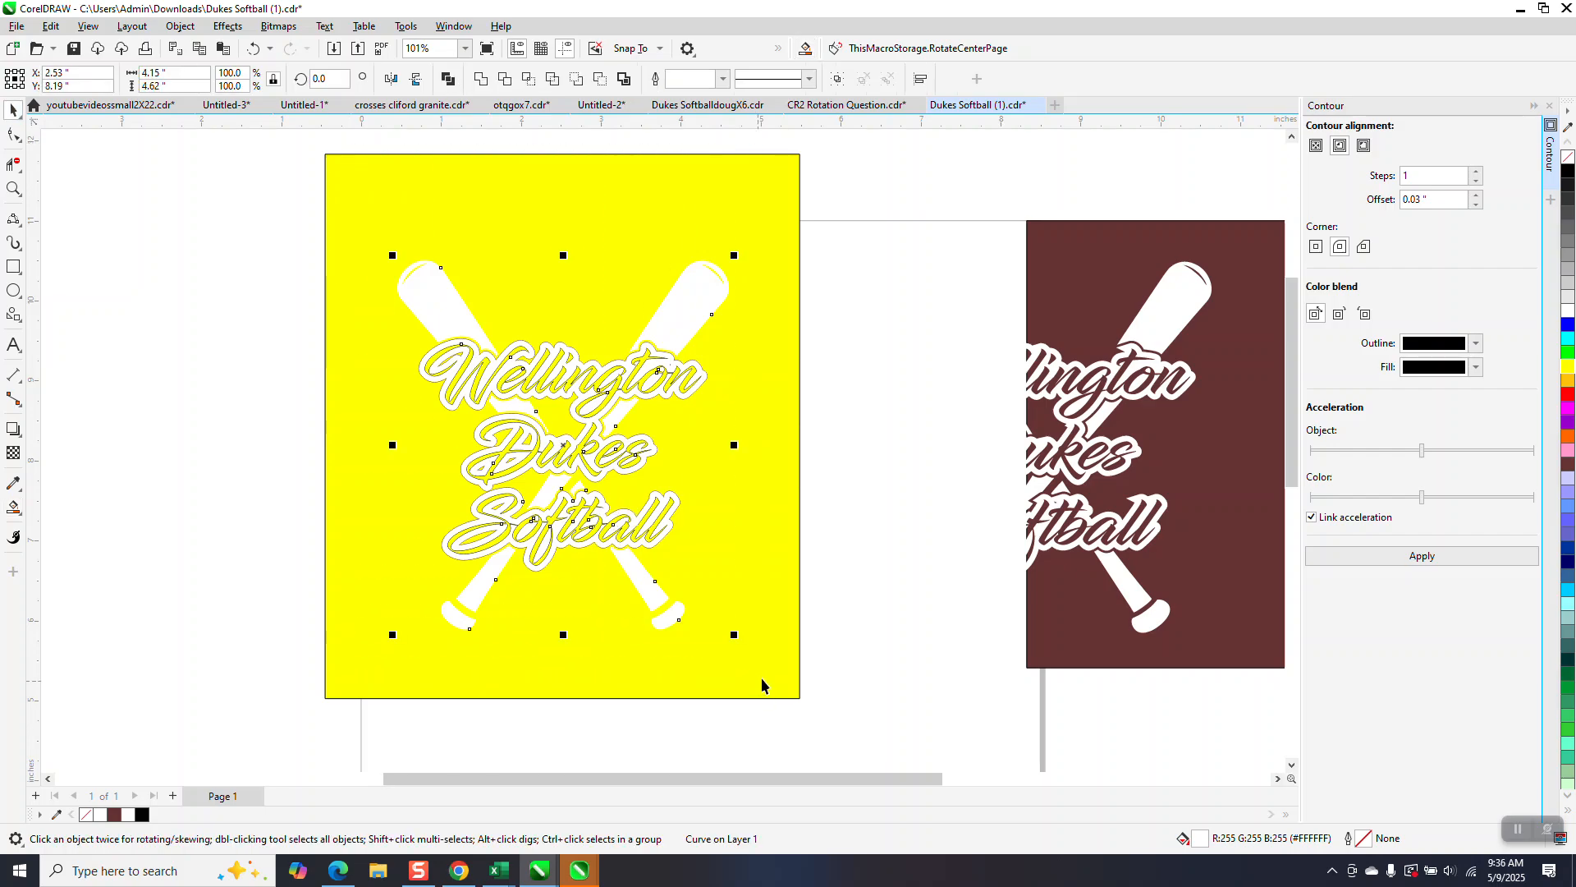
pyautogui.rightClick(1568, 164)
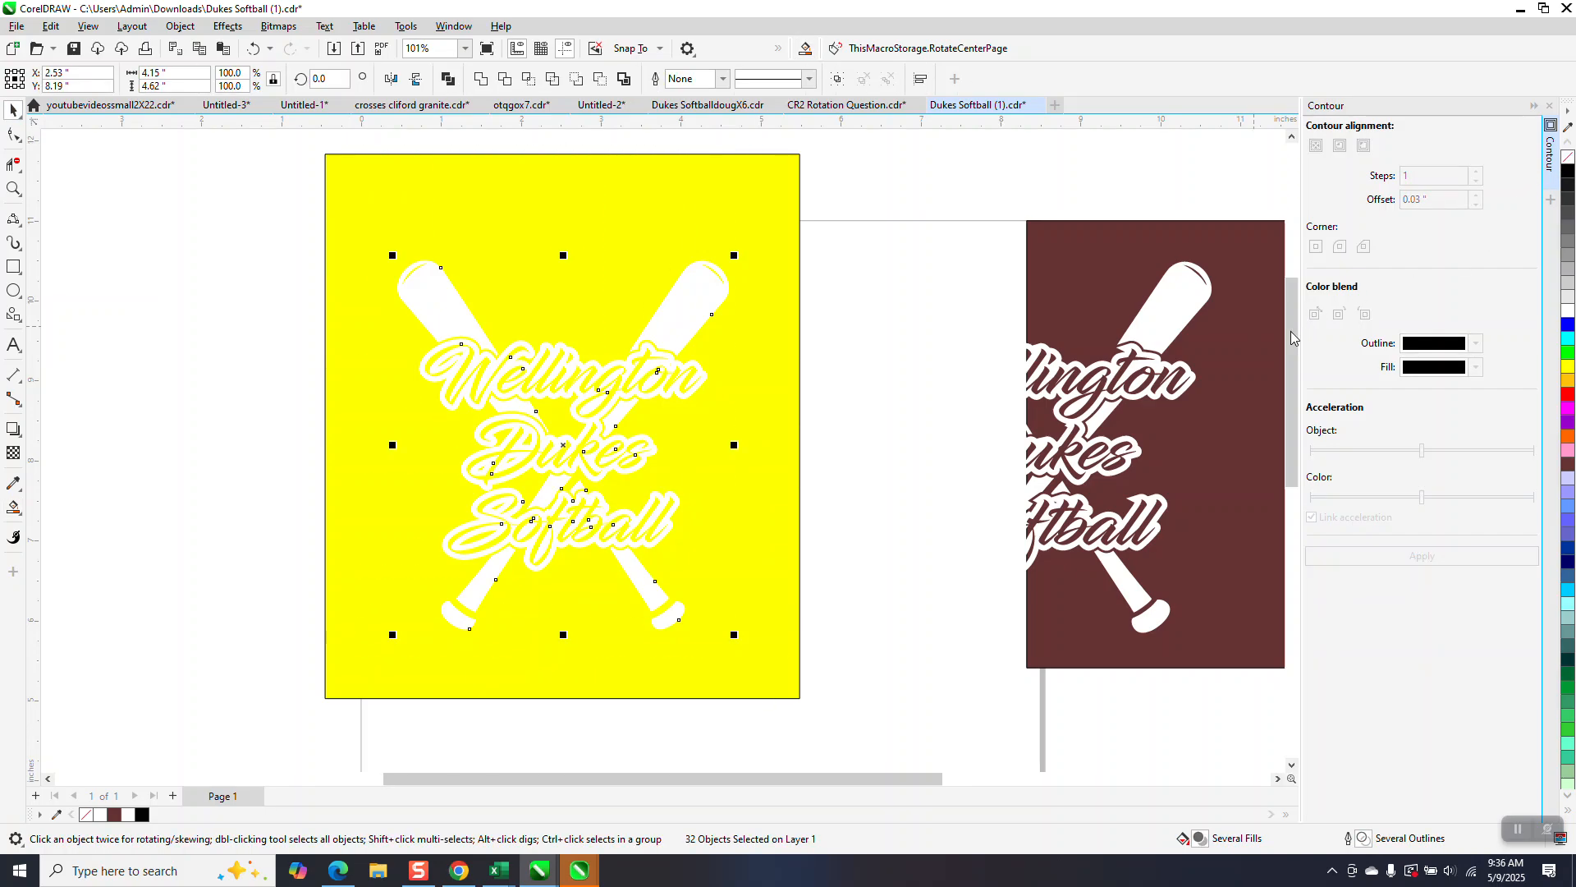
# - Delete the yellow background rectangle and move the maroon rectangle behind the rebuilt logo
pyautogui.click(702, 186)
pyautogui.press('Delete')
pyautogui.moveTo(1101, 272); pyautogui.dragTo(493, 278)
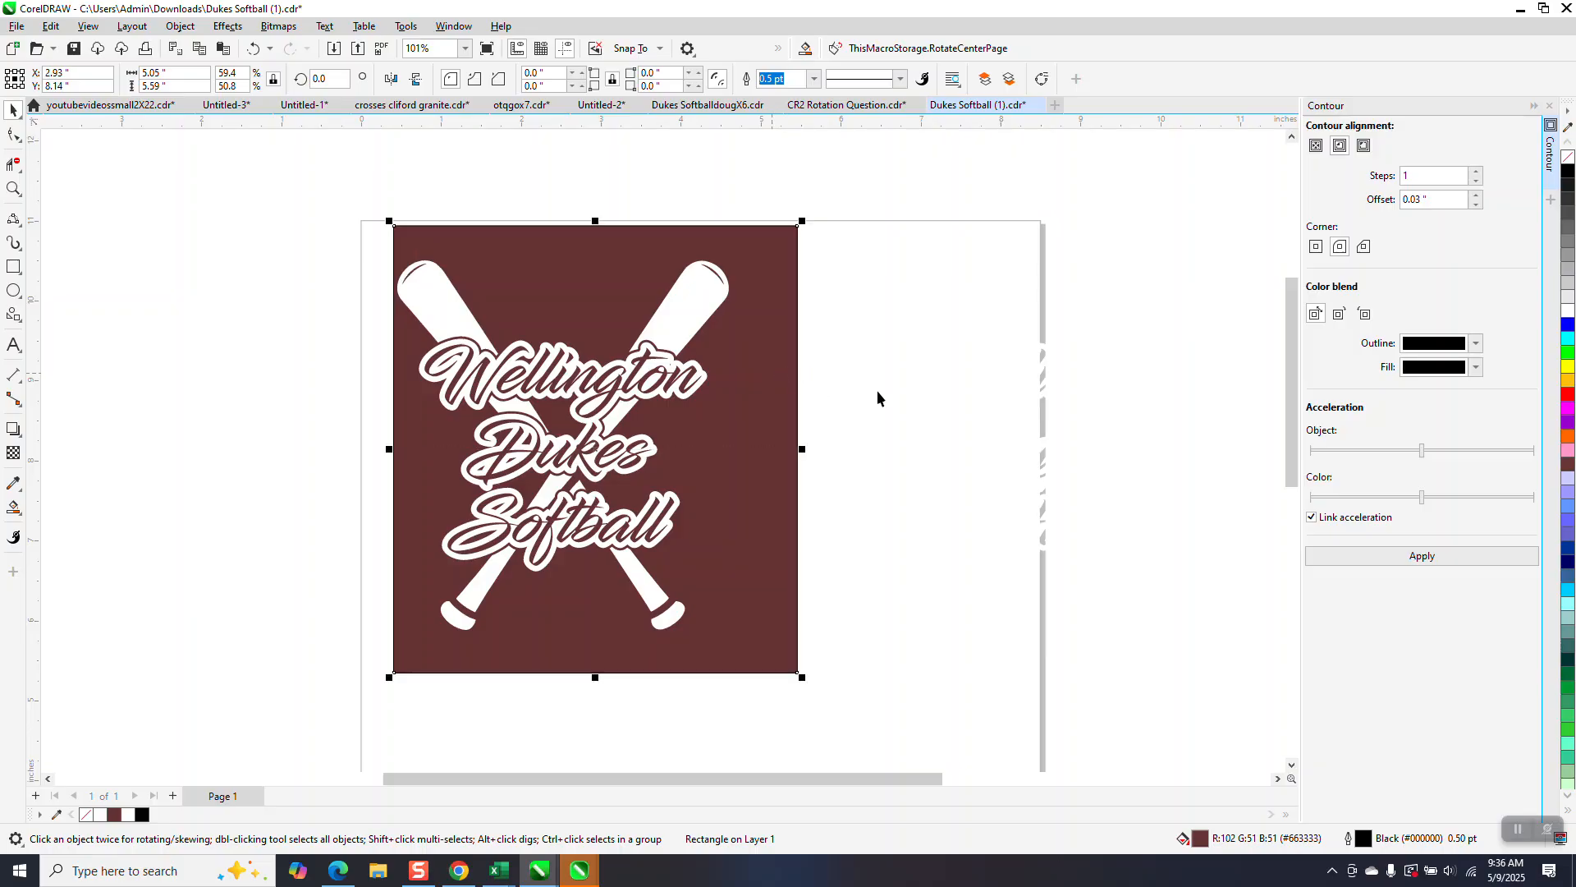
# - Select and delete the stray white lettering pieces lying across the page's edge beside the logo
pyautogui.click(14, 189)
pyautogui.moveTo(308, 226); pyautogui.dragTo(907, 565)
pyautogui.scroll(-1, 801, 521)
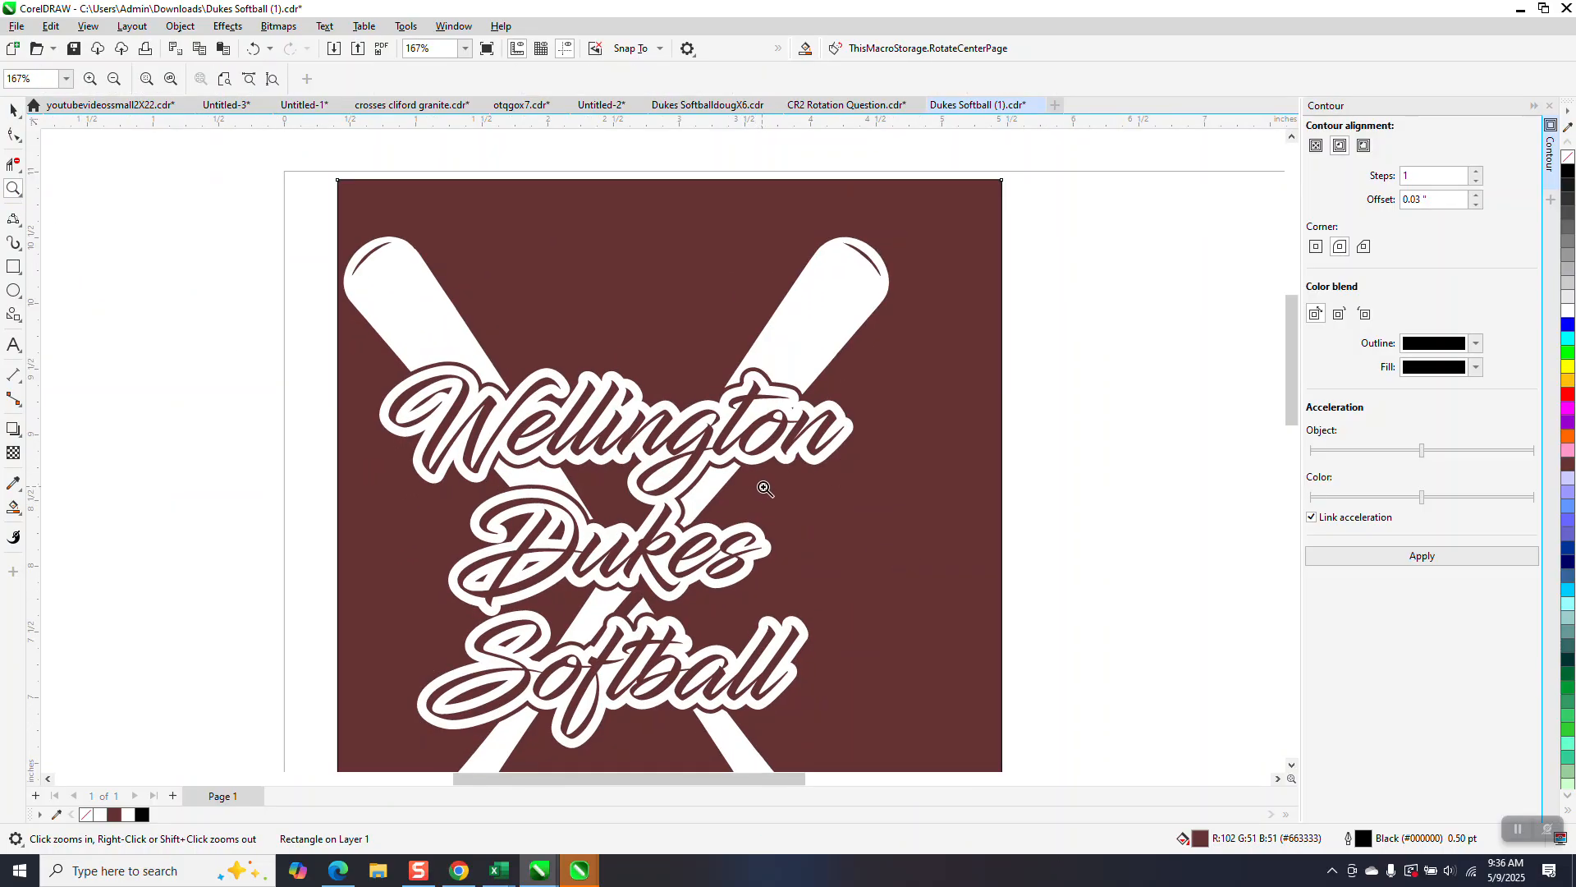
pyautogui.scroll(-3, 517, 402)
pyautogui.click(11, 107)
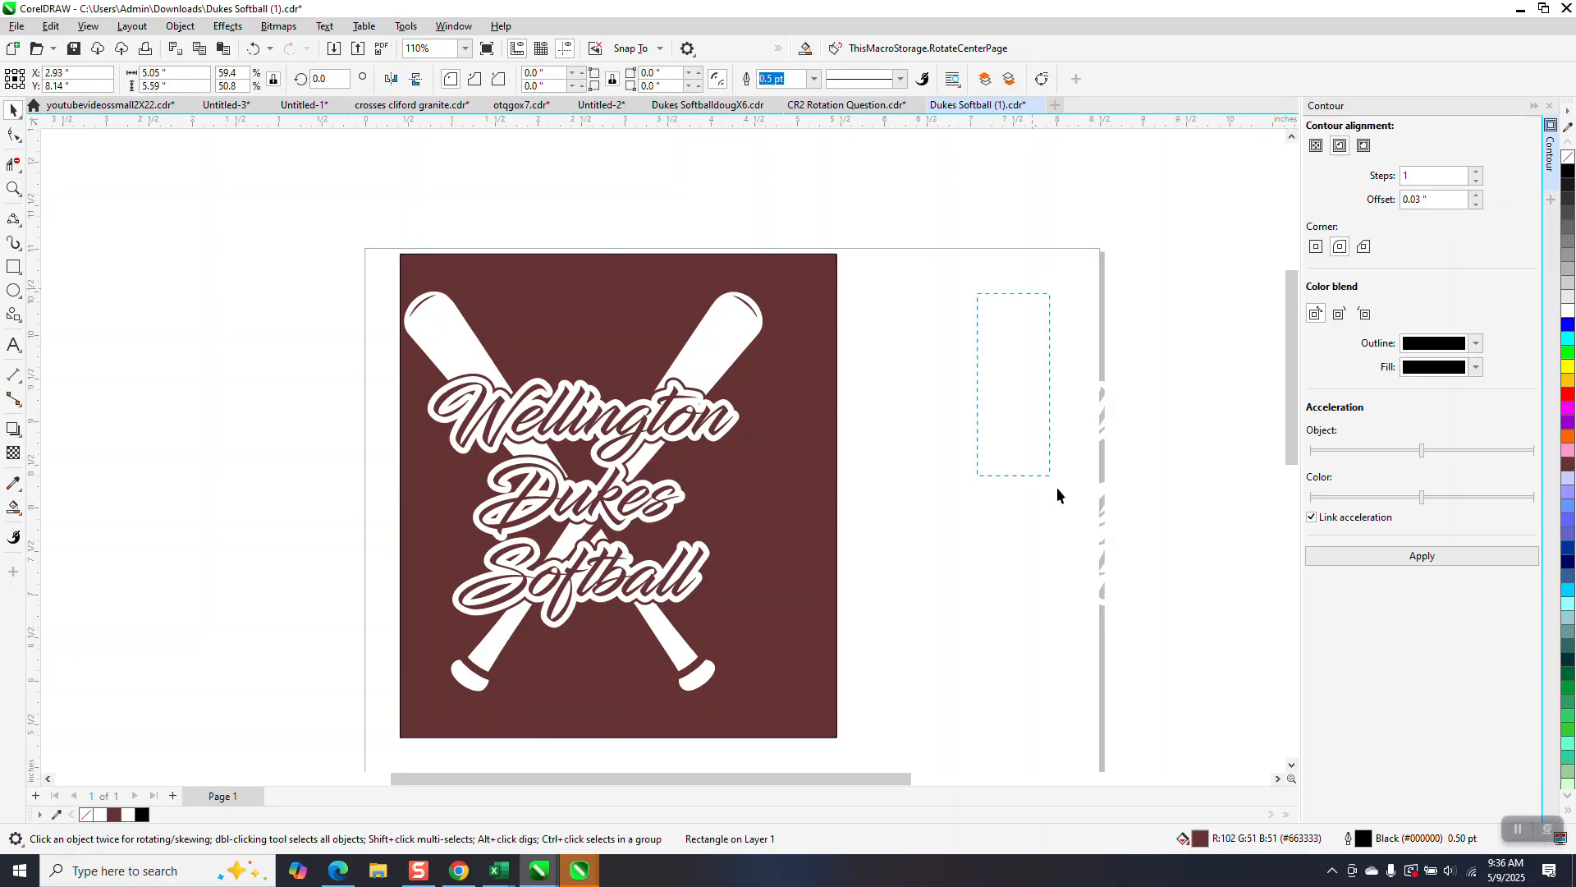
pyautogui.click(1200, 623)
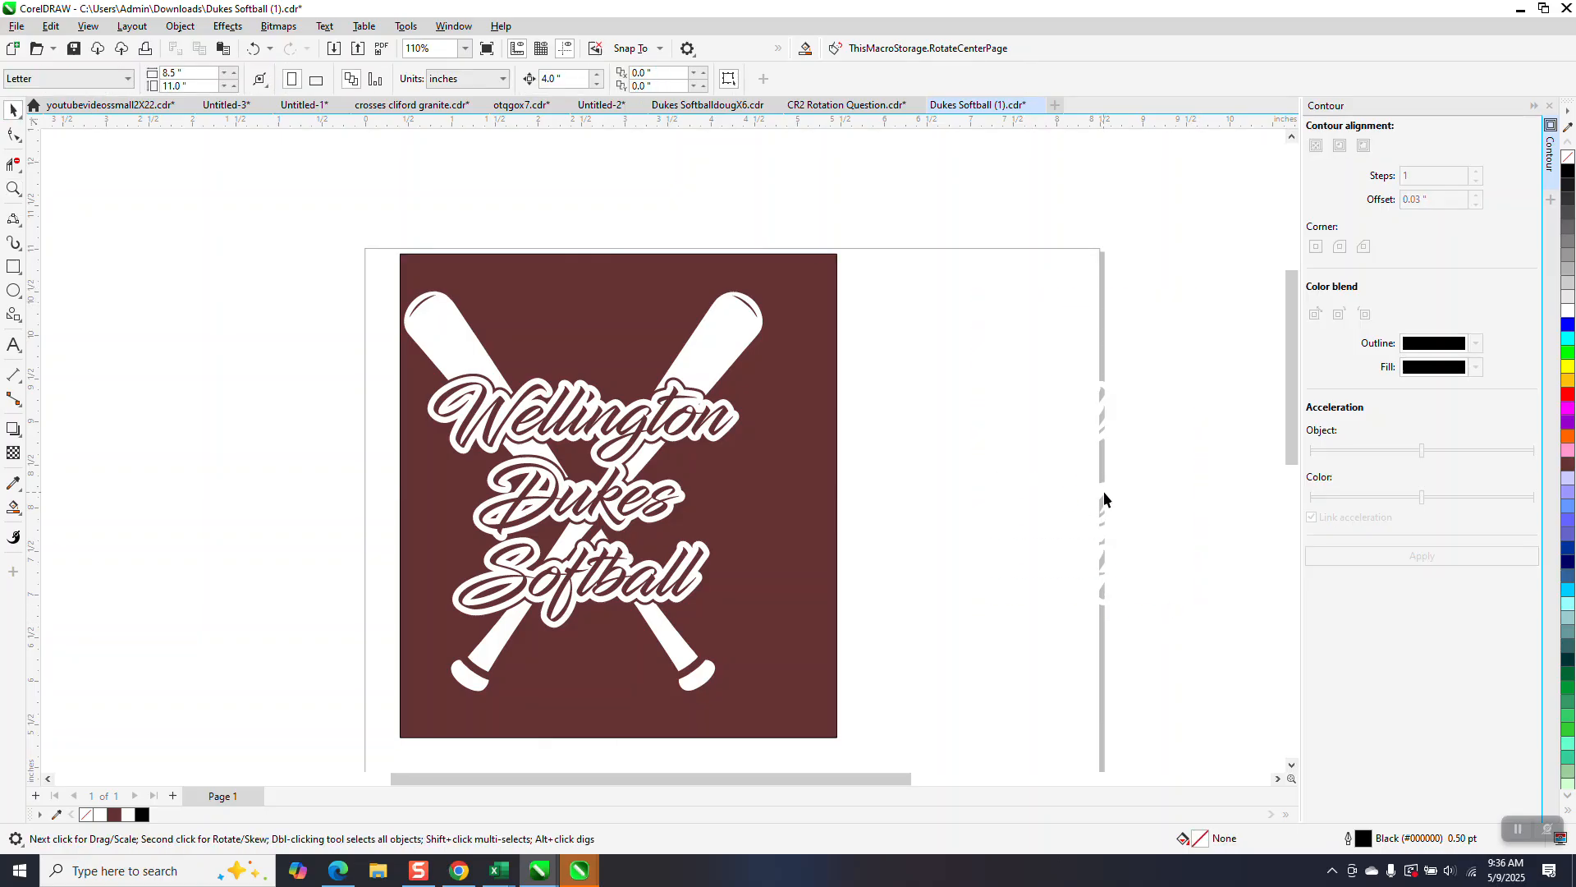
pyautogui.click(1102, 491)
pyautogui.scroll(-2, 950, 465)
pyautogui.click(932, 474)
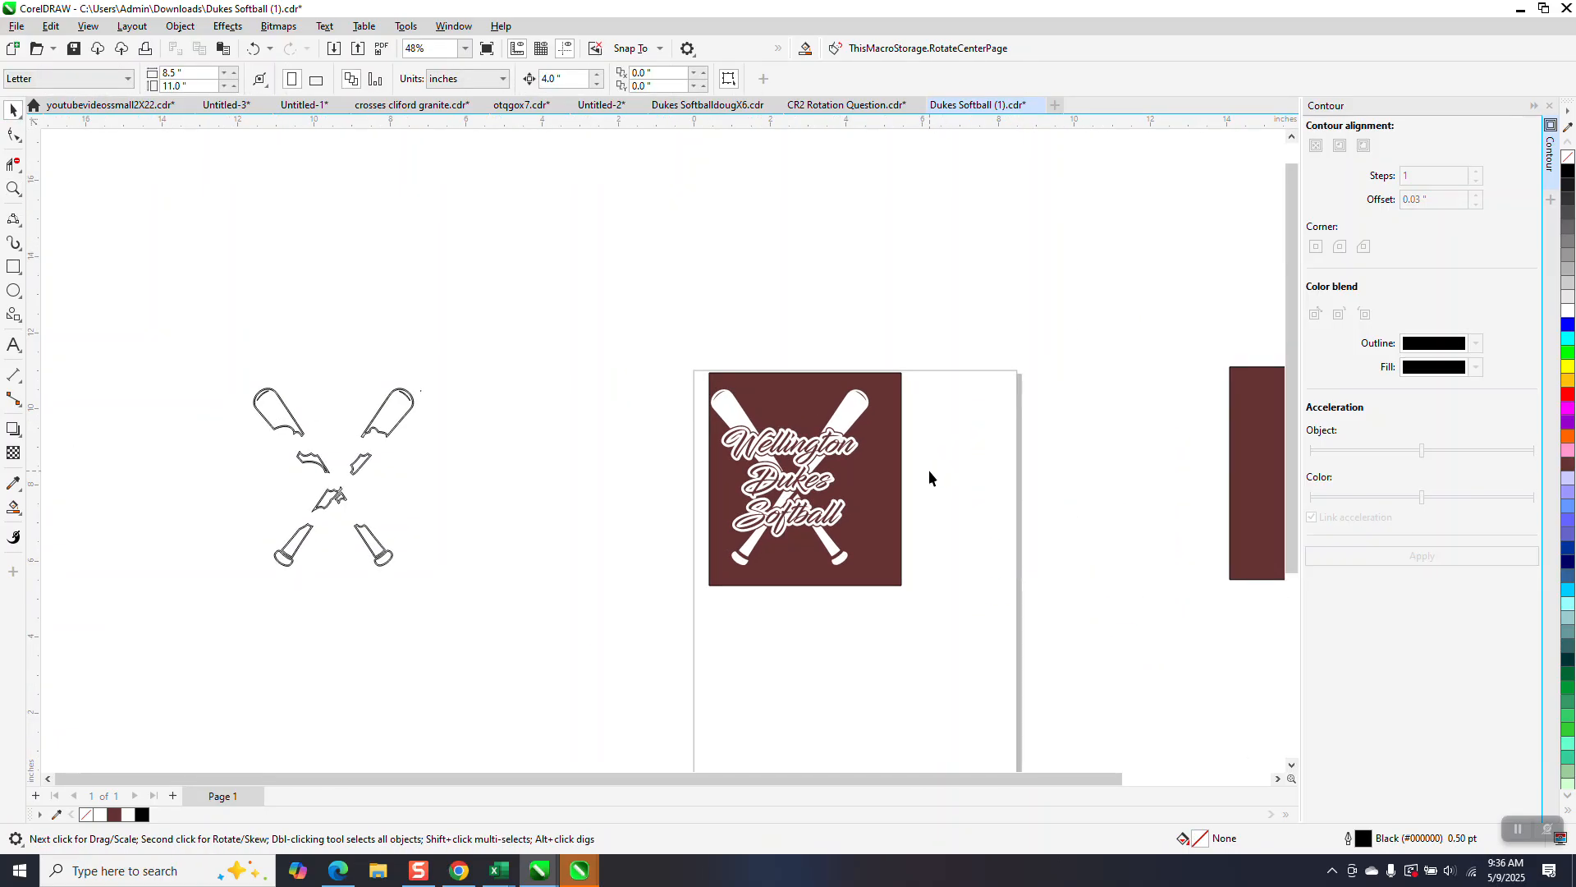
# - Shift the maroon rectangle slightly sideways so the crossed bats and lettering sit centred on it
pyautogui.click(13, 188)
pyautogui.moveTo(683, 362); pyautogui.dragTo(975, 654)
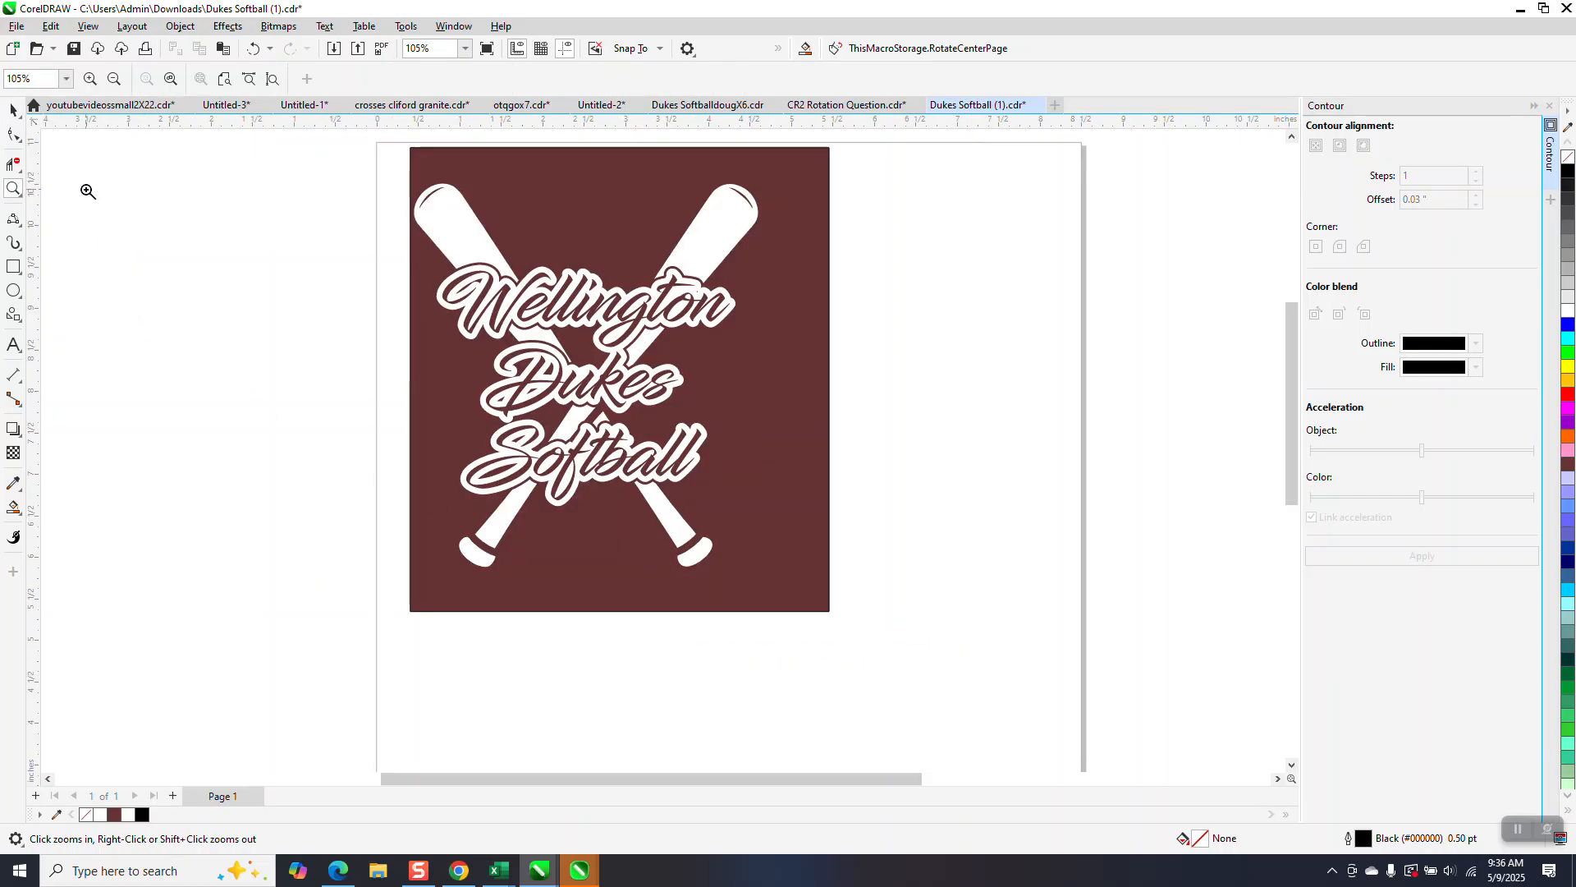
pyautogui.click(13, 109)
pyautogui.moveTo(536, 185); pyautogui.dragTo(511, 187)
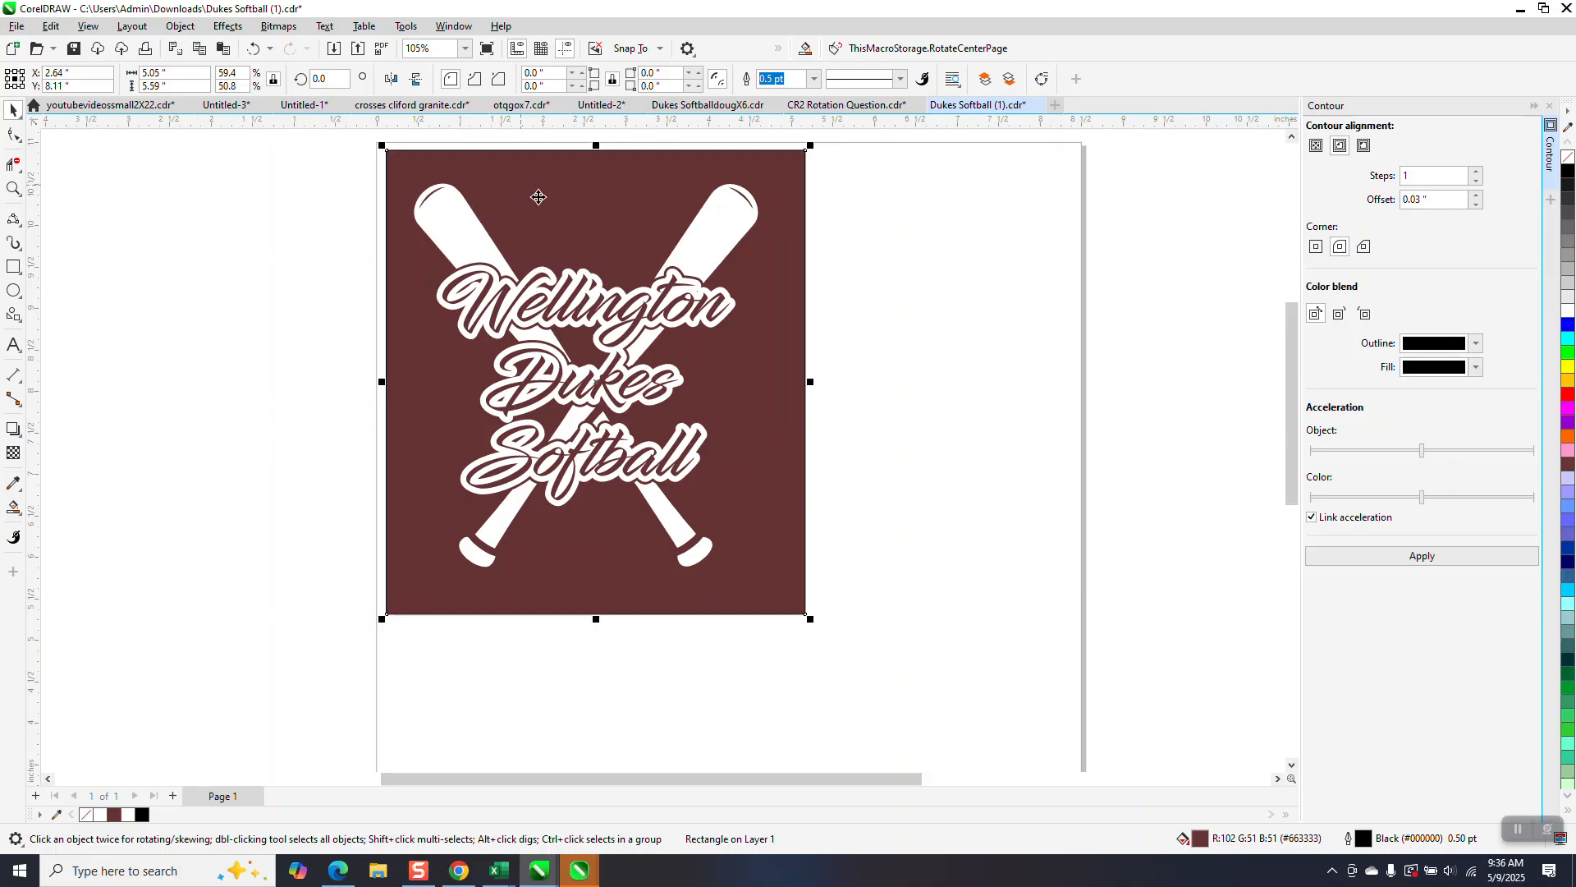
# - Try blue and black fills on the rectangle behind the logo and settle on red
pyautogui.click(19, 194)
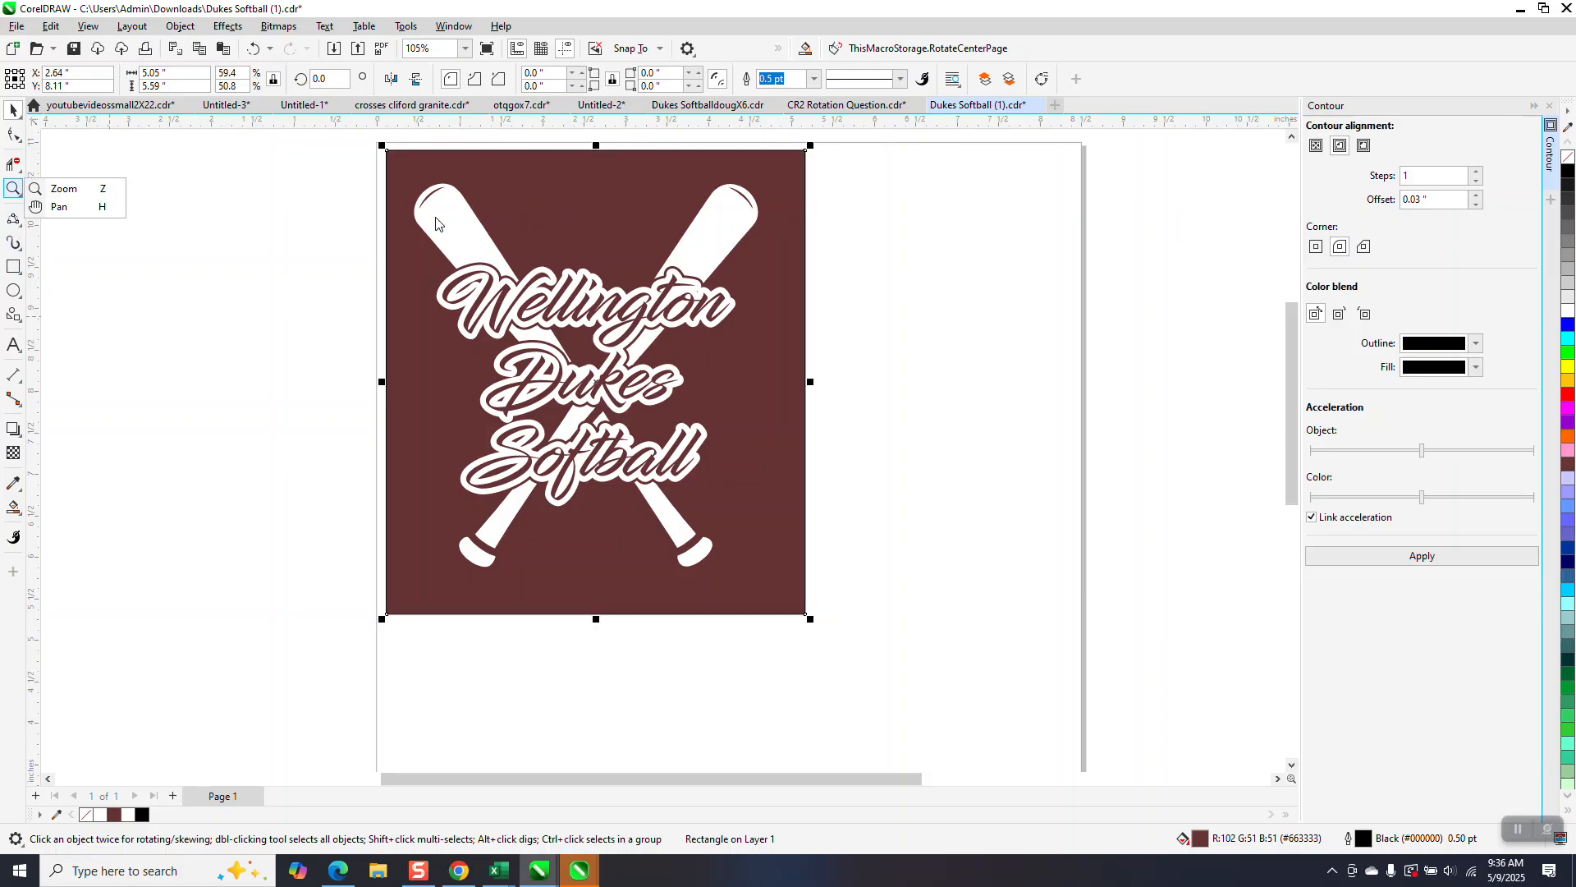
pyautogui.click(66, 189)
pyautogui.moveTo(451, 240); pyautogui.dragTo(869, 582)
pyautogui.scroll(-1, 796, 571)
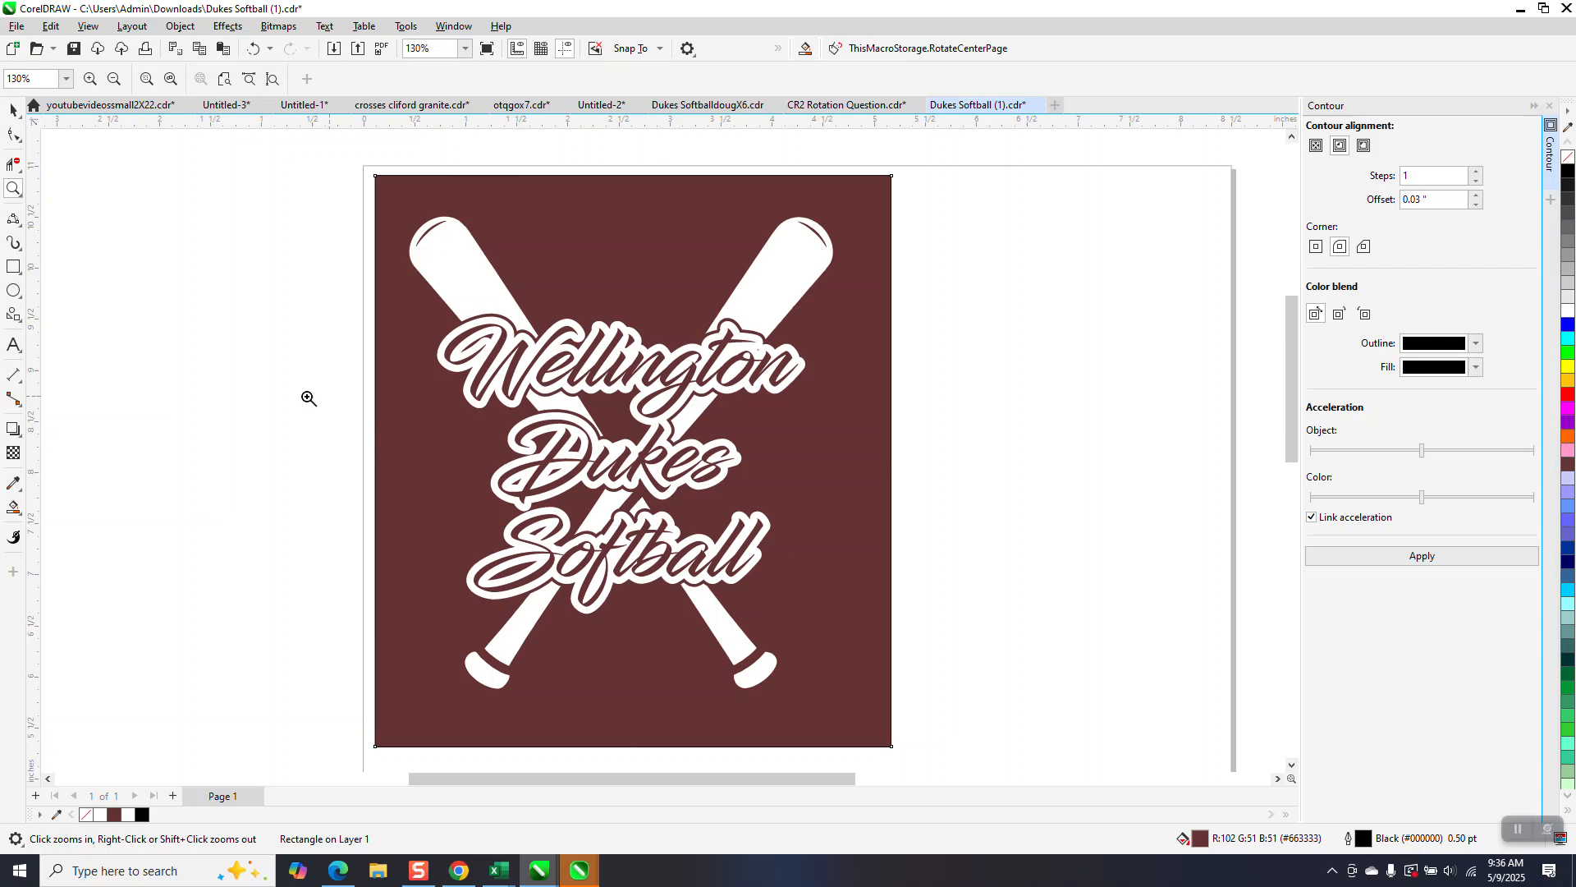
pyautogui.click(13, 110)
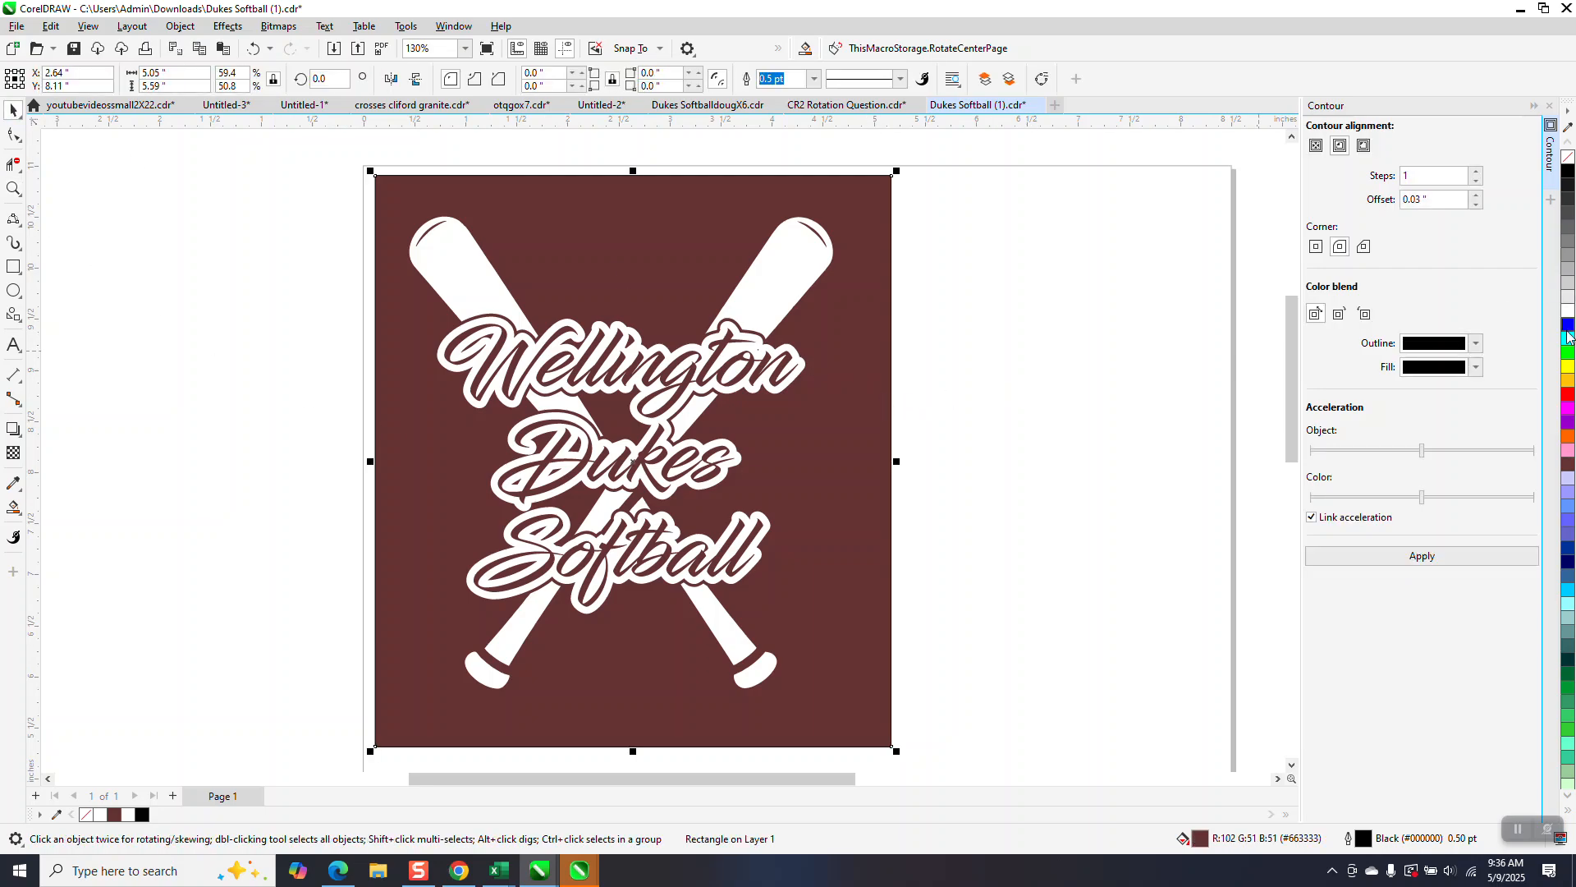
pyautogui.click(1568, 327)
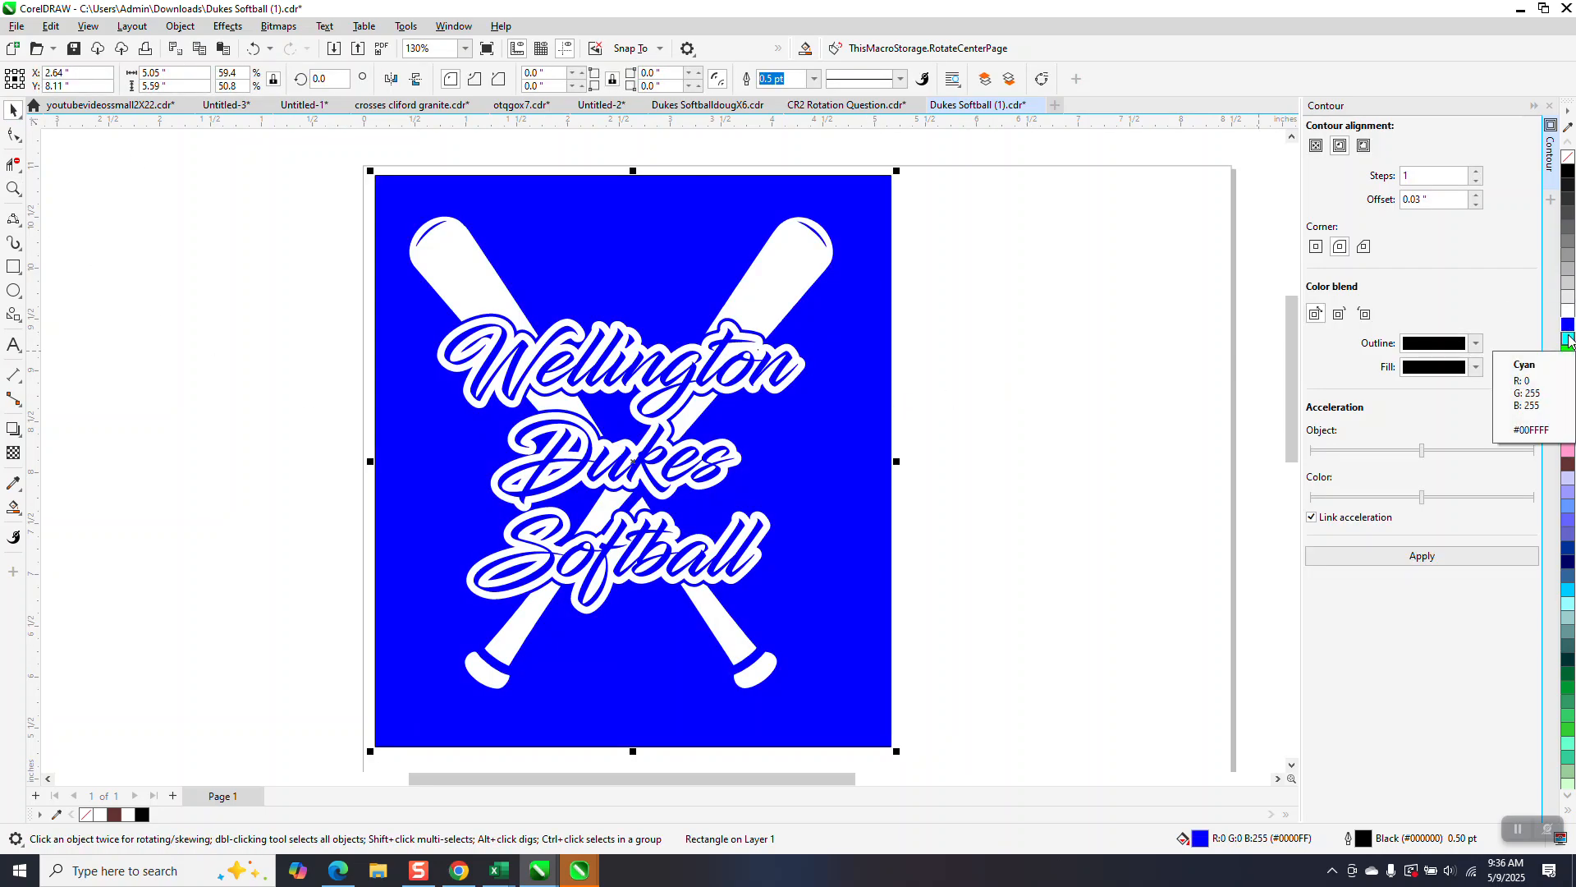
pyautogui.click(1568, 172)
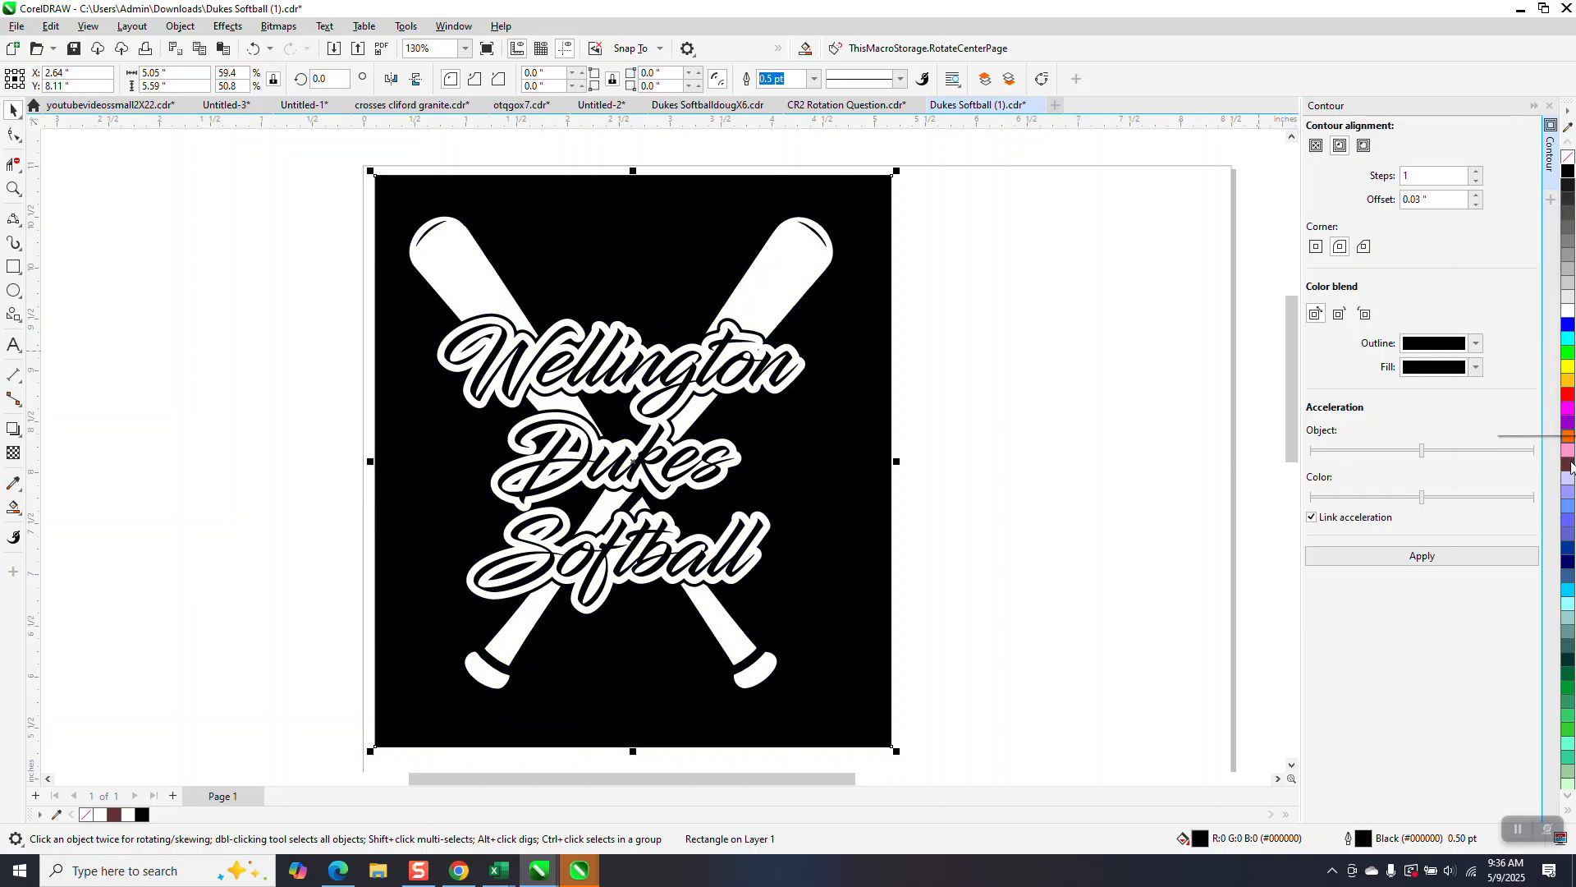
pyautogui.click(1569, 395)
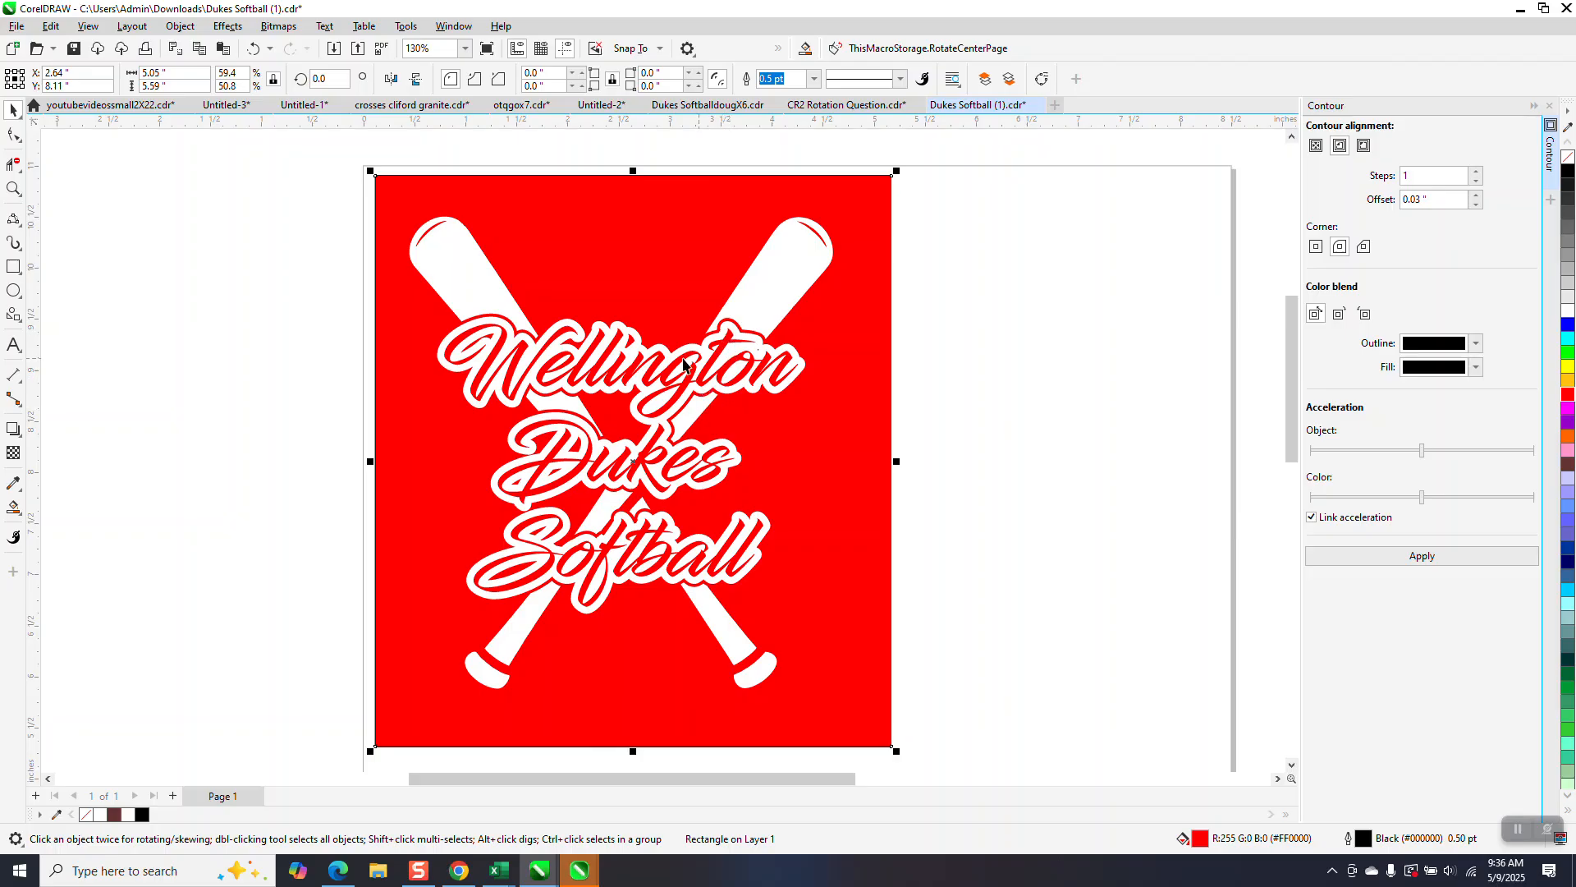
pyautogui.scroll(-4, 685, 362)
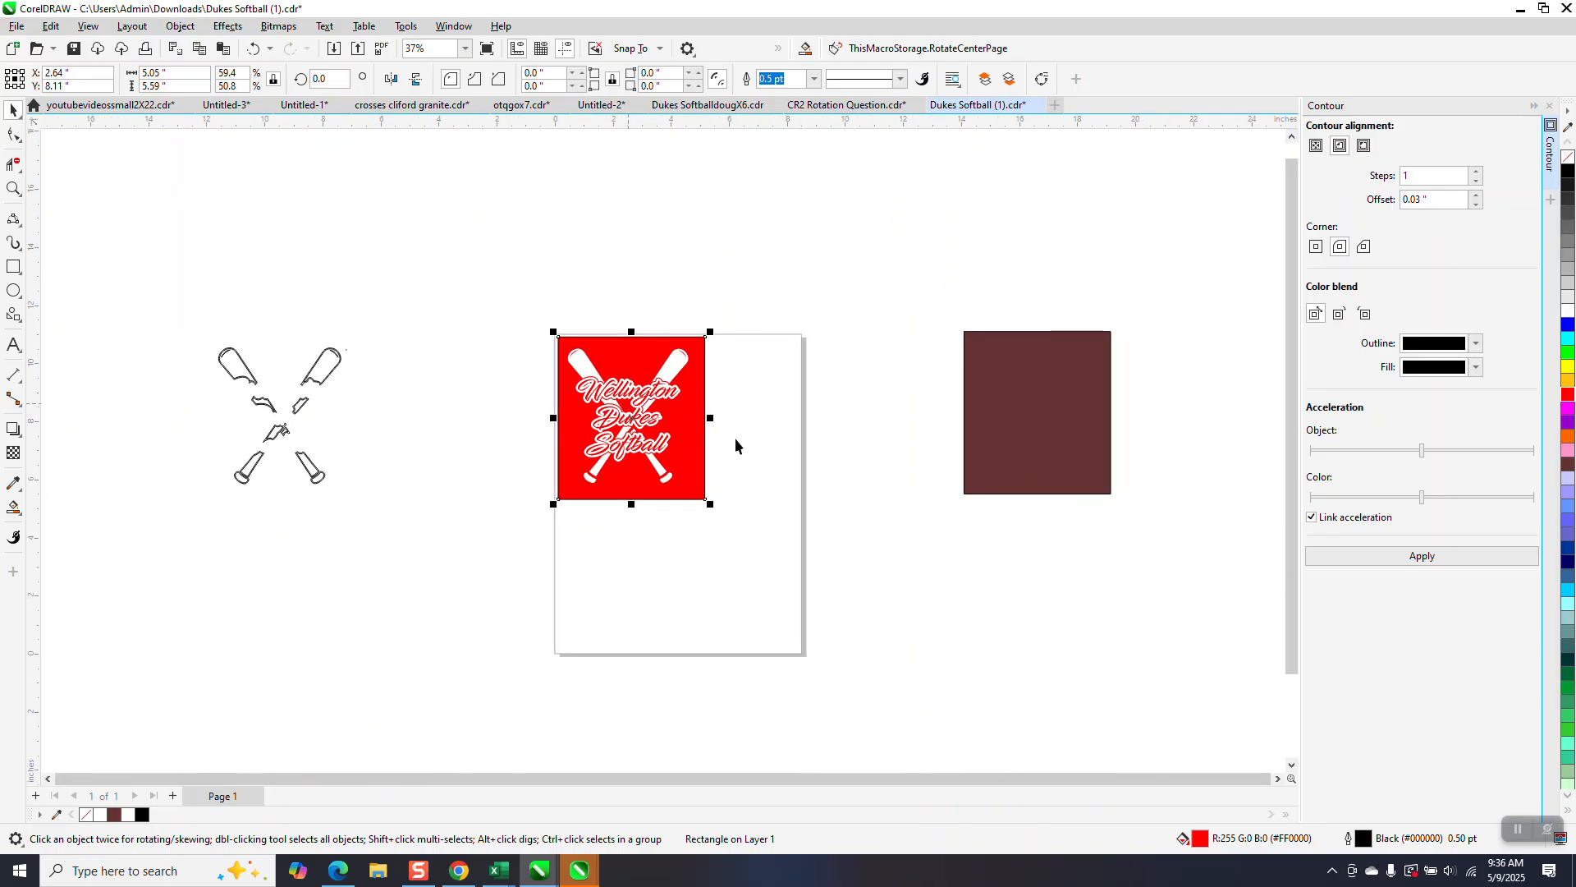